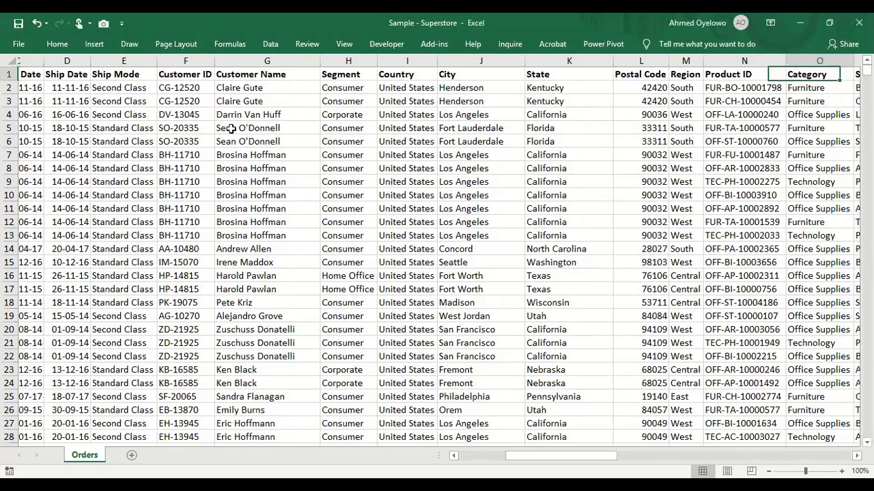
- Check the extent of the Orders data by visiting its last record and selecting the complete header row
key("ctrl+Down")
key("ctrl+Left")
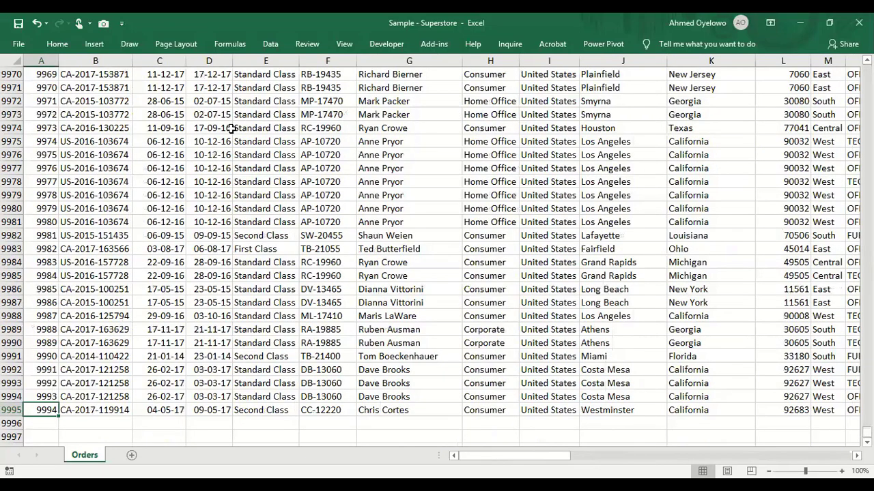
key("ctrl+Up")
key("ctrl+shift+Right")
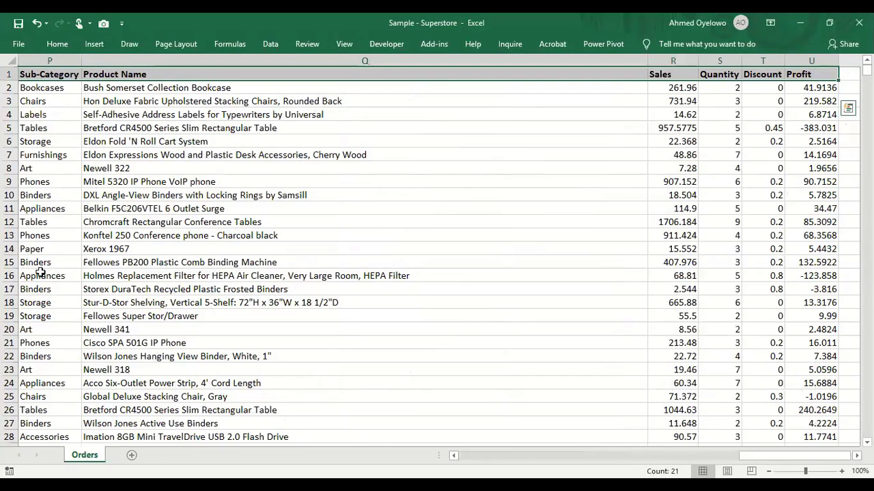
- Enter =9994*21 in cell Y3, outside the data, and format the result with a thousands separator and two decimals
key("ctrl+Right")
key("Right")
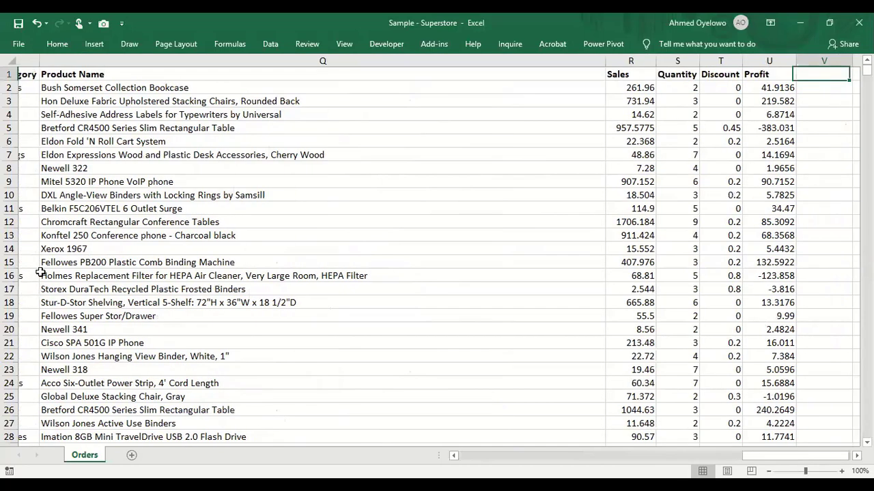
key("Right")
key("Right")
key("Right")
key("Down")
key("Down")
type("=")
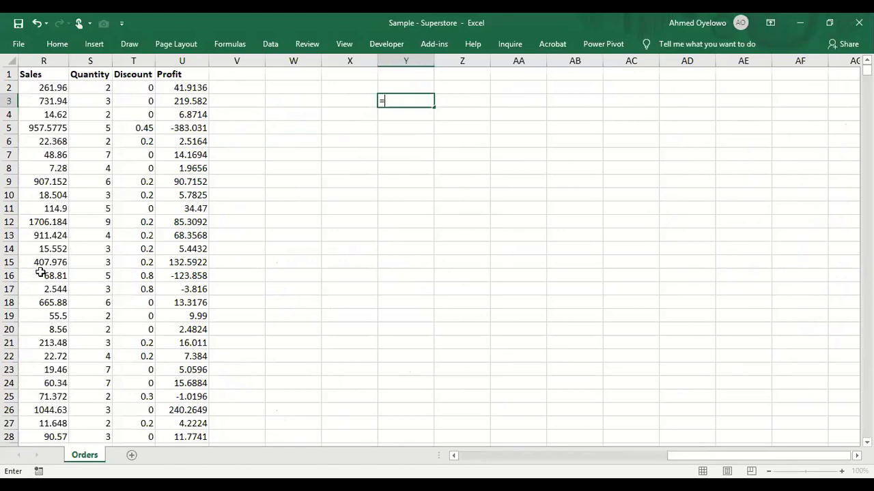
type("9994*21")
key("Return")
key("ctrl+shift+1")
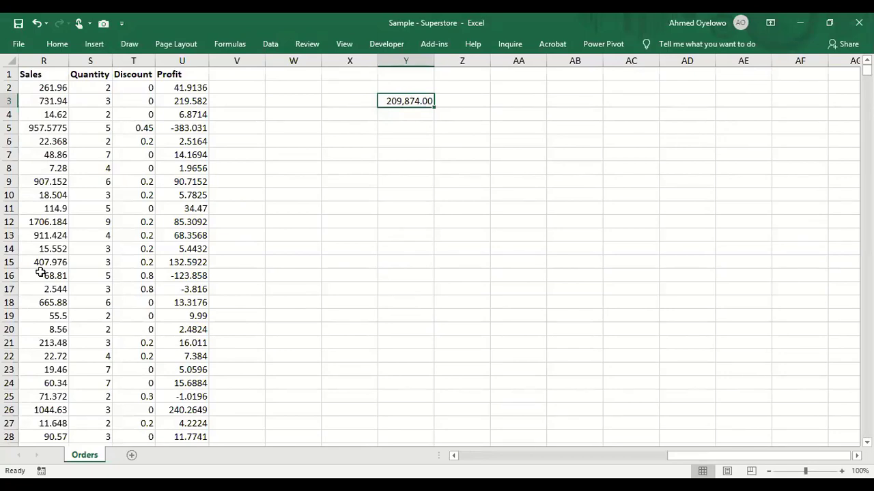
- Enlarge the worksheet to 130% and review the record in row 3 from cell Y3 back to the Row ID column
left_click(841, 471)
left_click(842, 471)
scroll(854, 322, "up", 1)
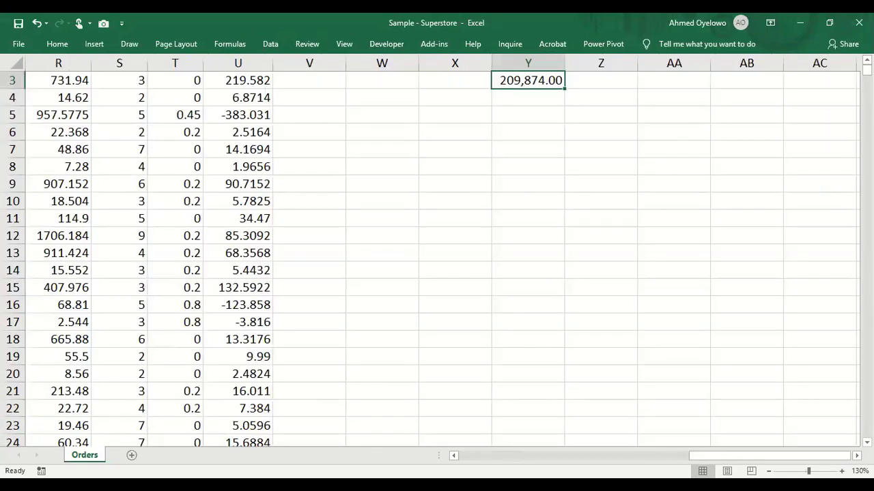
scroll(564, 82, "up", 1)
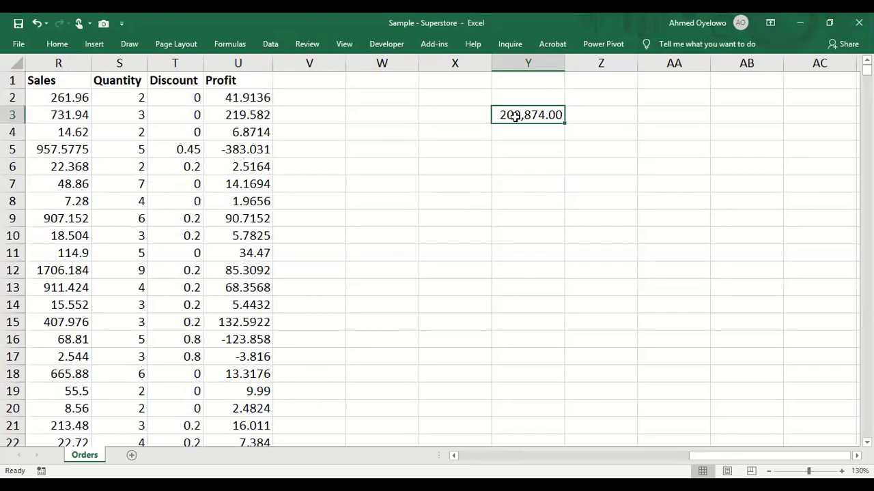
key("Left")
key("Left")
key("Left")
key("Left")
key("Left")
key("Left")
key("Left")
key("Left")
key("Left")
key("Left")
key("Left")
key("Left")
key("Left")
key("Left")
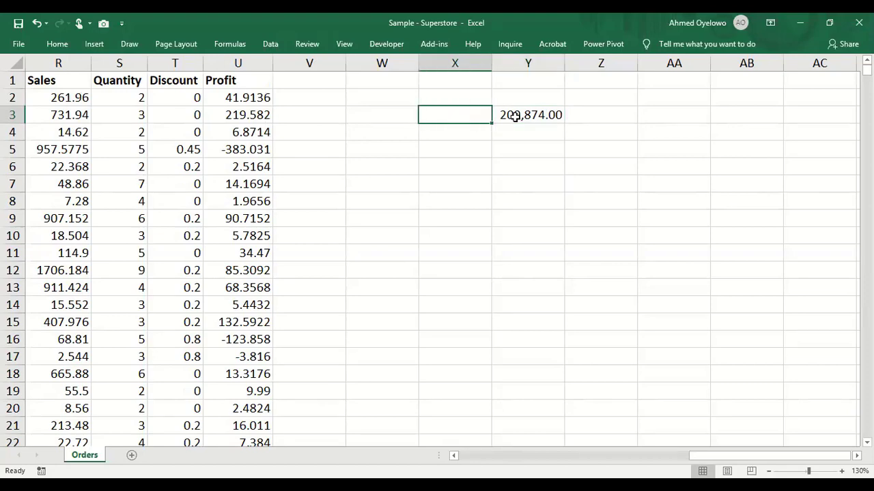
key("Left")
key("Left")
key("Left")
key("Left")
key("Left")
key("Left")
key("Left")
key("Left")
key("Left")
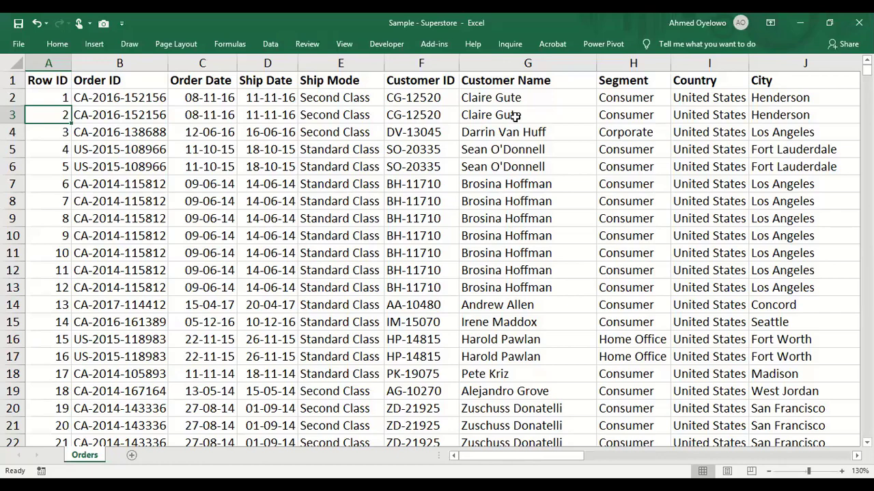
- Check the Profit column from its first to its last record, and return to the calculation in cell Y3
key("Up")
key("ctrl+Right")
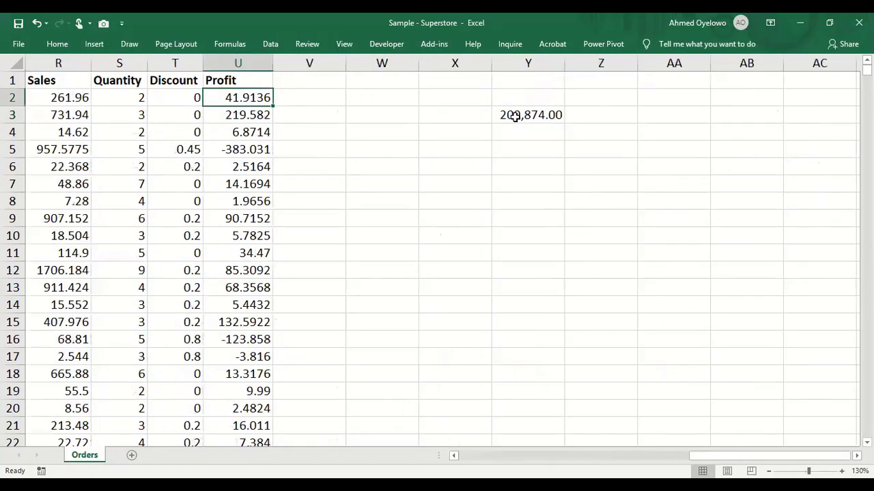
key("ctrl+Down")
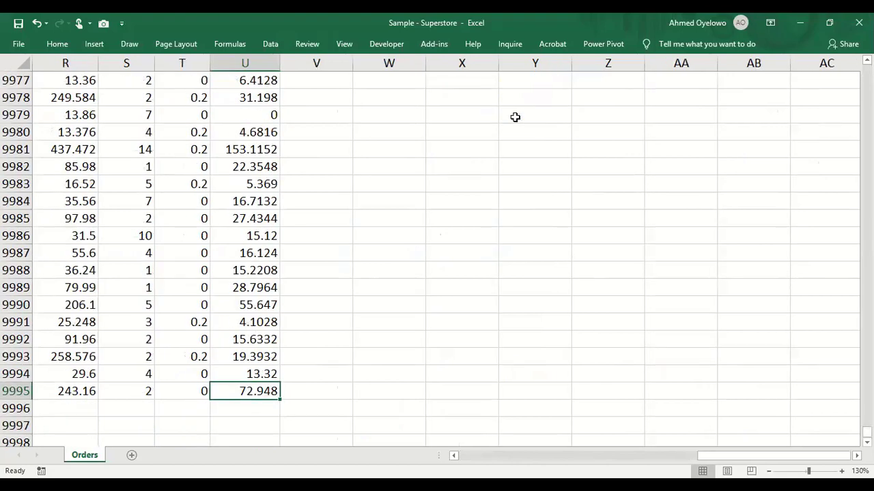
key("ctrl+Up")
key("Down")
key("Down")
key("Right")
key("Right")
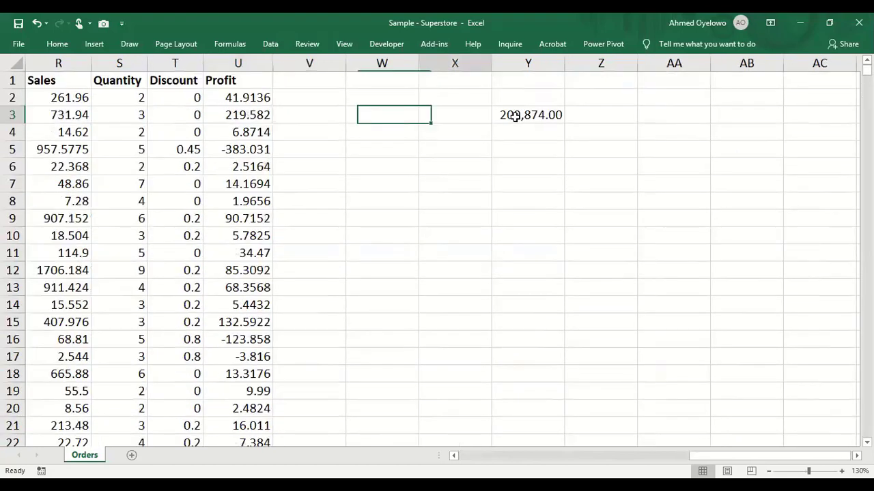
key("Right")
key("Right")
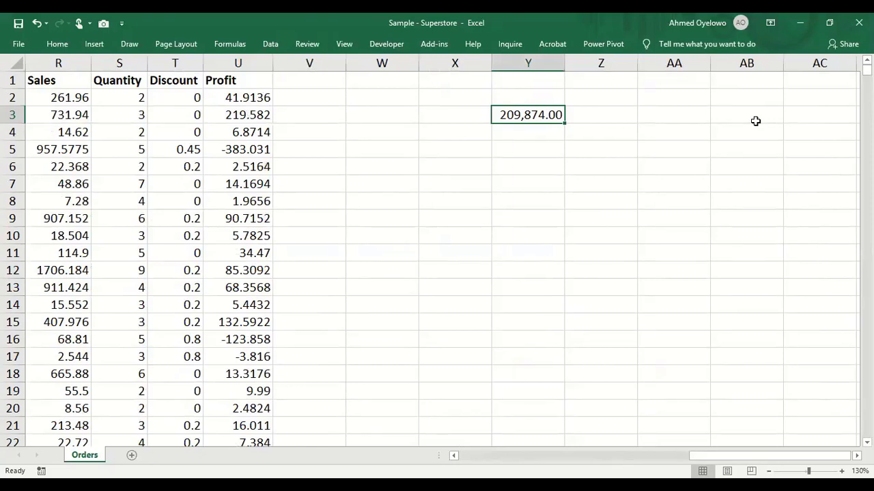
- Inspect the header row from Row ID to its last column, and go to the last Row ID record
key("ctrl+Left")
key("ctrl+Left")
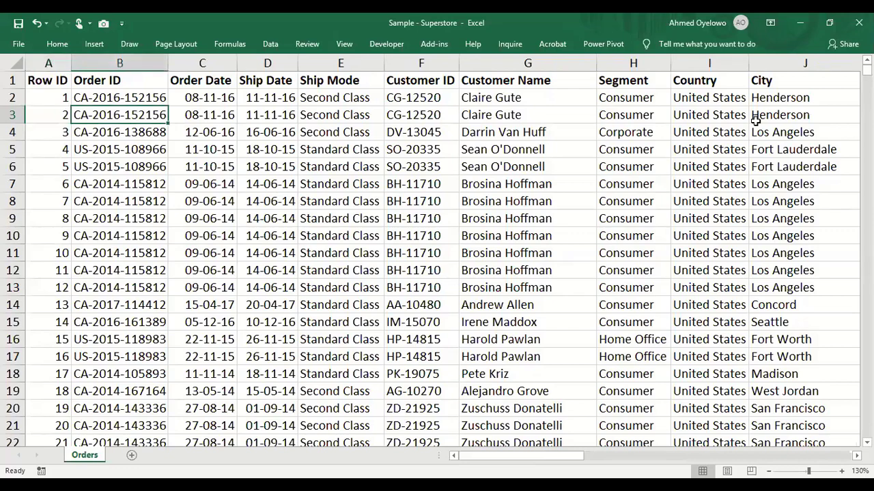
key("Up")
key("Up")
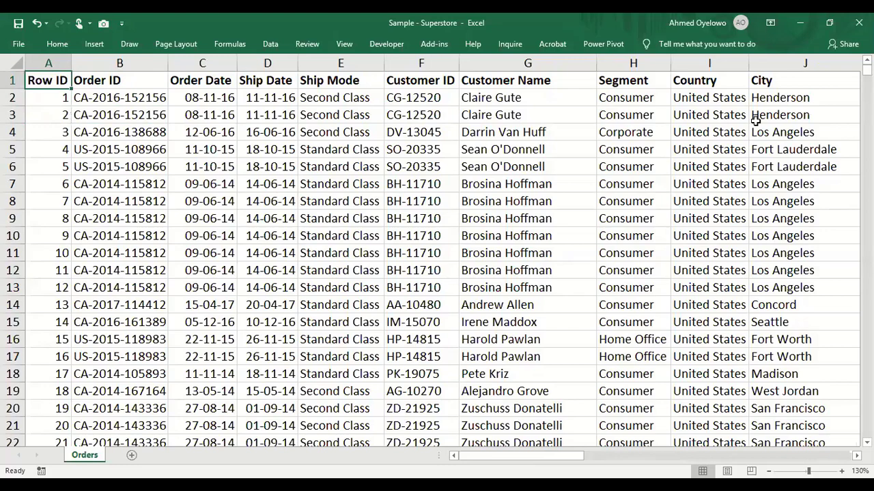
key("ctrl+Right")
key("ctrl+Left")
key("ctrl+Down")
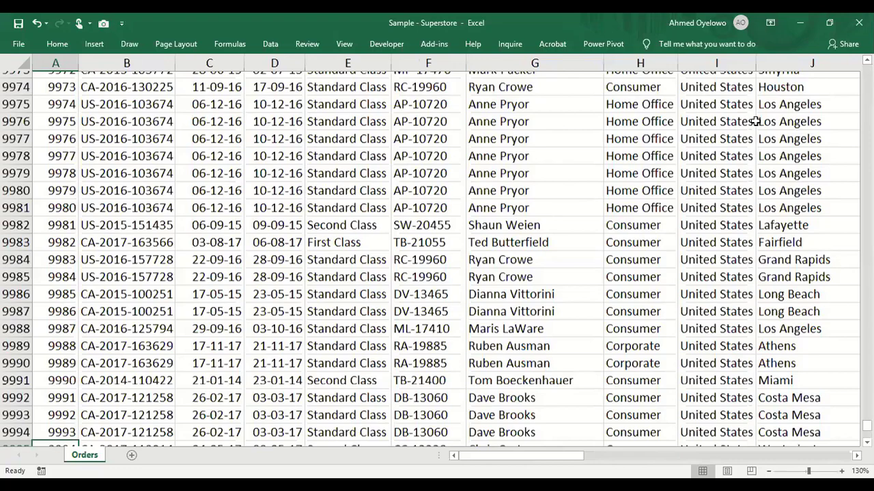
- Examine the column headers from Row ID to City and the location fields beyond it
key("ctrl+Up")
key("Right")
key("Right")
key("Right")
key("Right")
key("Right")
key("Right")
key("Right")
key("Right")
key("Right")
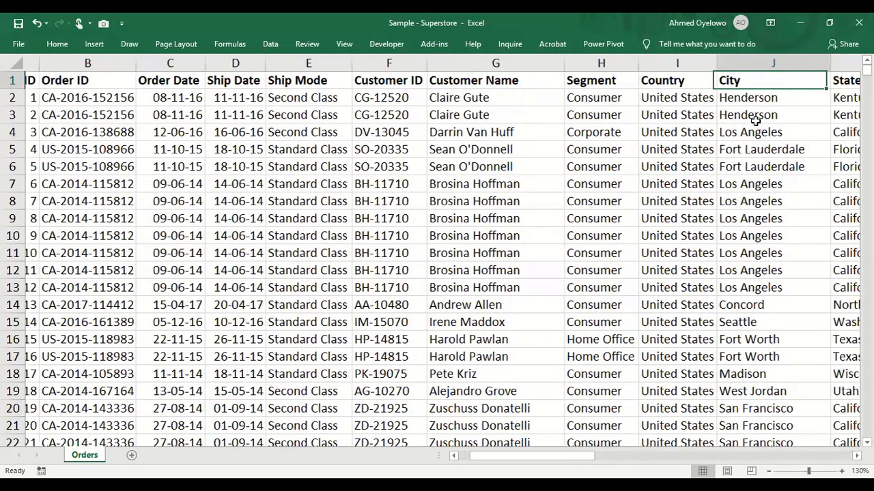
scroll(755, 120, "right", 3)
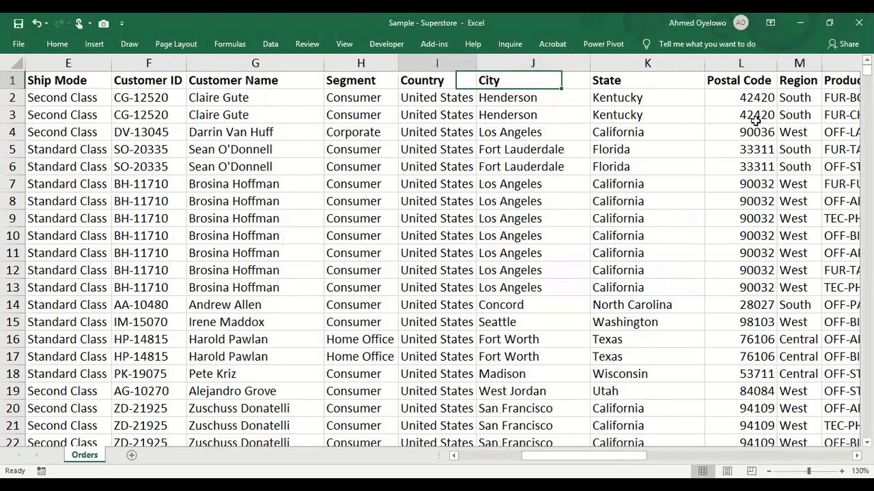
- Select the Country through Region fields from the headers down to the last record, and return to the Country header
key("Left")
key("shift+Right")
key("shift+Right")
key("shift+Right")
key("shift+Right")
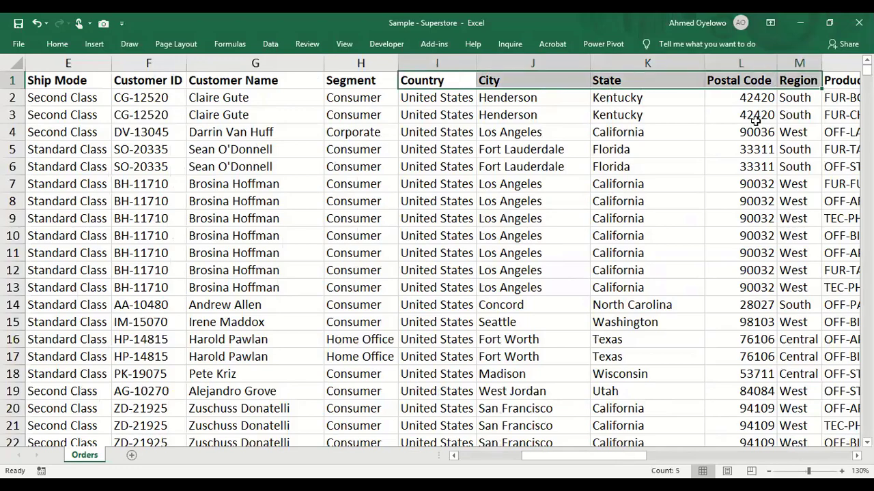
key("ctrl+shift+Down")
key("ctrl+q")
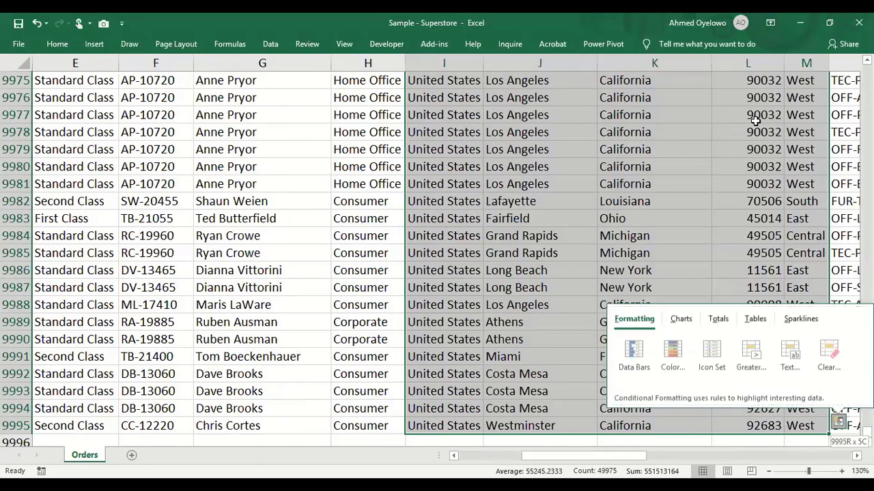
key("Escape")
key("ctrl+Up")
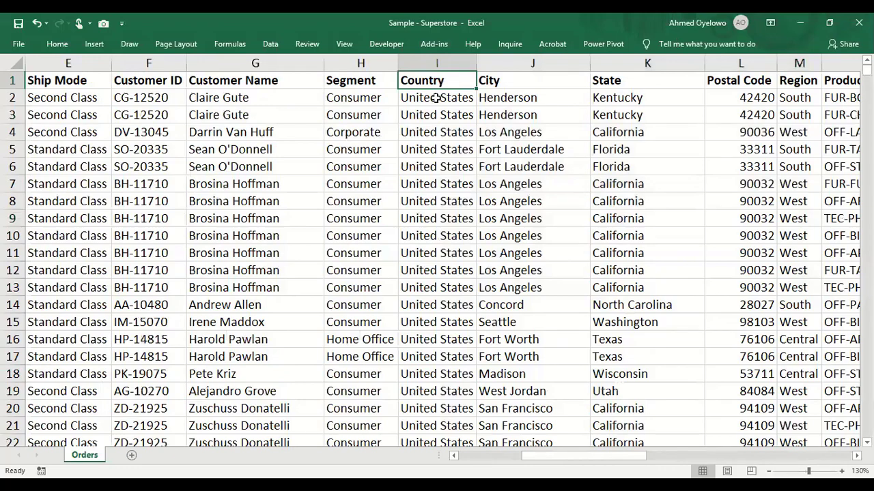
- Check the Country column down to its last record, highlight the entire column, and return to its header
key("ctrl+Down")
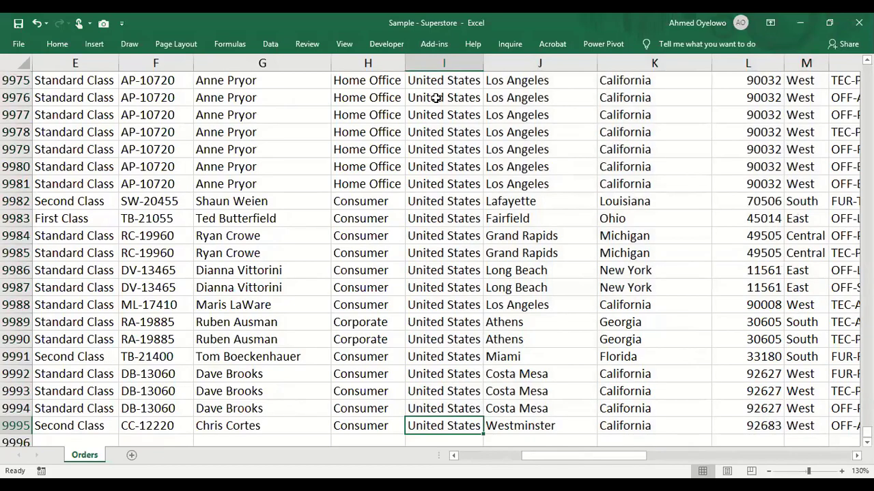
key("ctrl+Up")
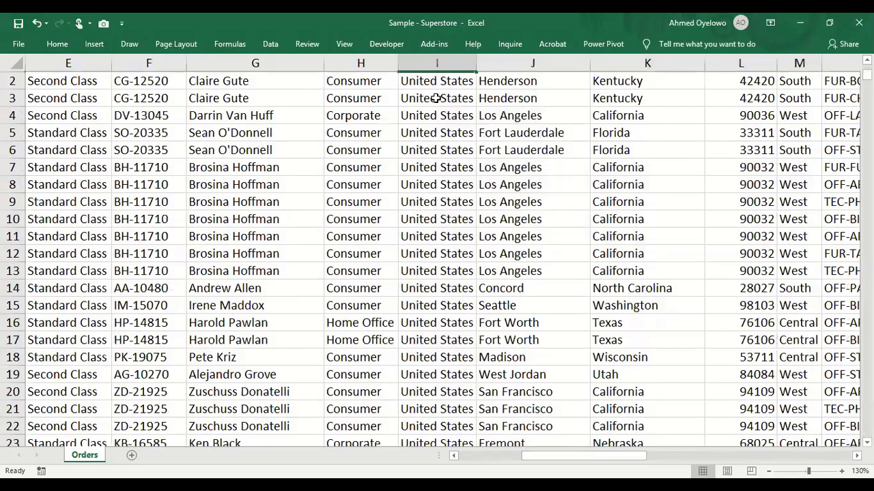
key("ctrl+space")
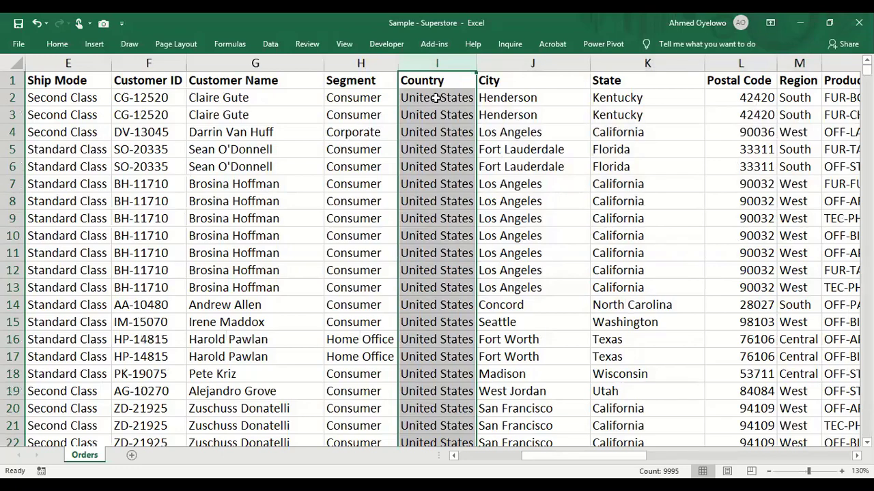
key("Up")
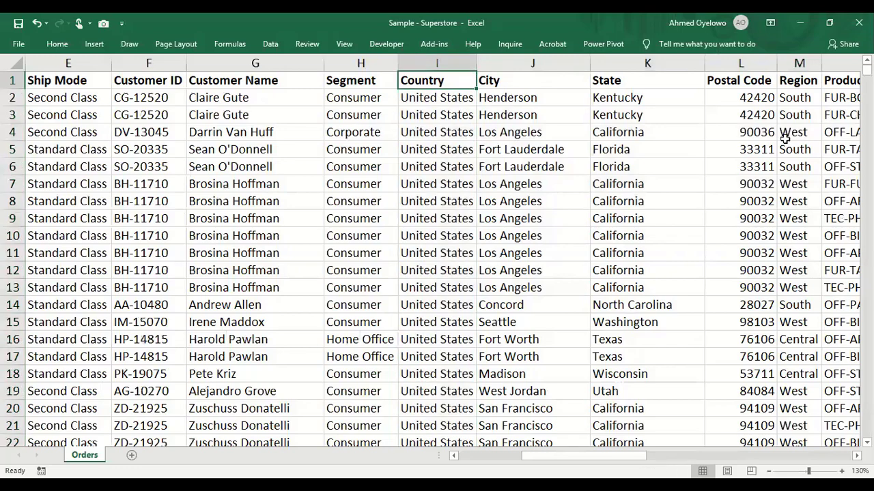
- Highlight the block of location data from Country to Region again, and return to the first postal code records
key("shift+Right")
key("shift+Right")
key("shift+Right")
key("shift+Right")
key("ctrl+shift+Down")
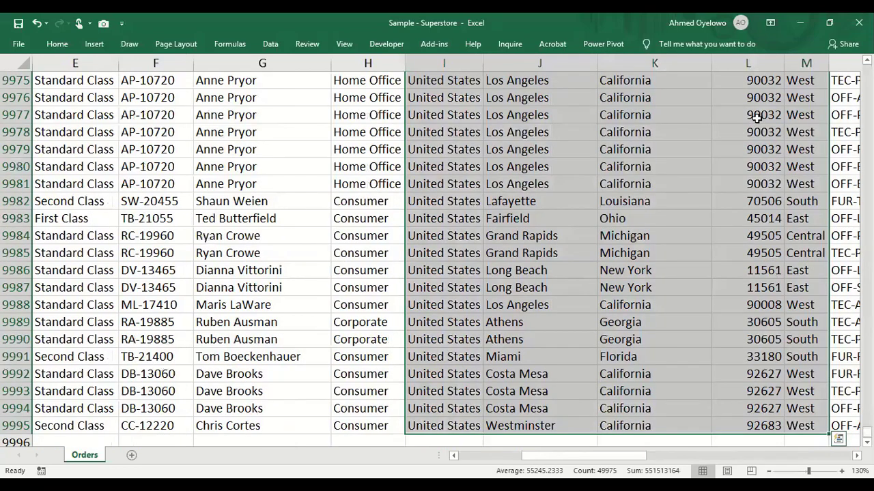
left_click(756, 118)
key("ctrl+Up")
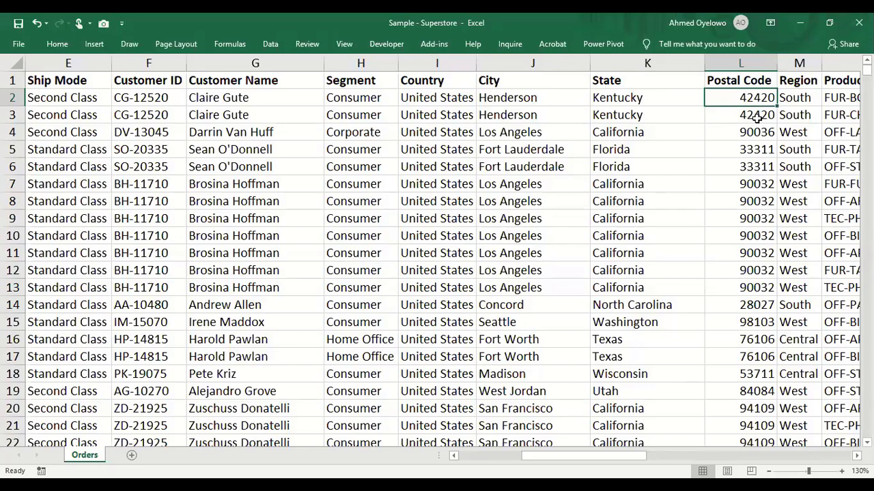
- Examine the first record's City, State, Postal Code, Region and Country cells one by one
key("Left")
key("Left")
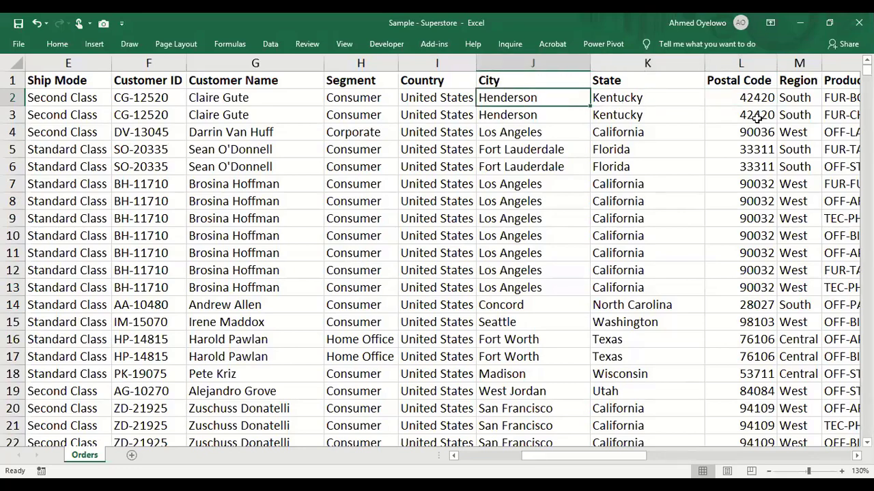
key("Right")
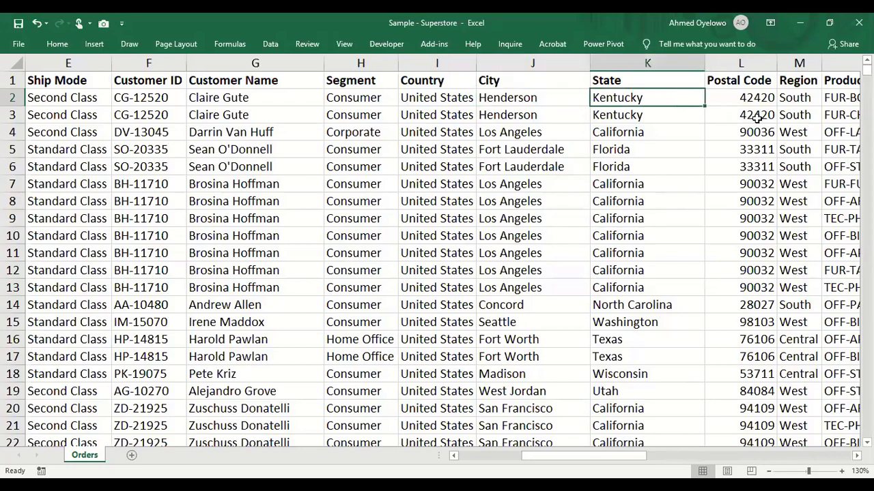
key("Right")
key("Right")
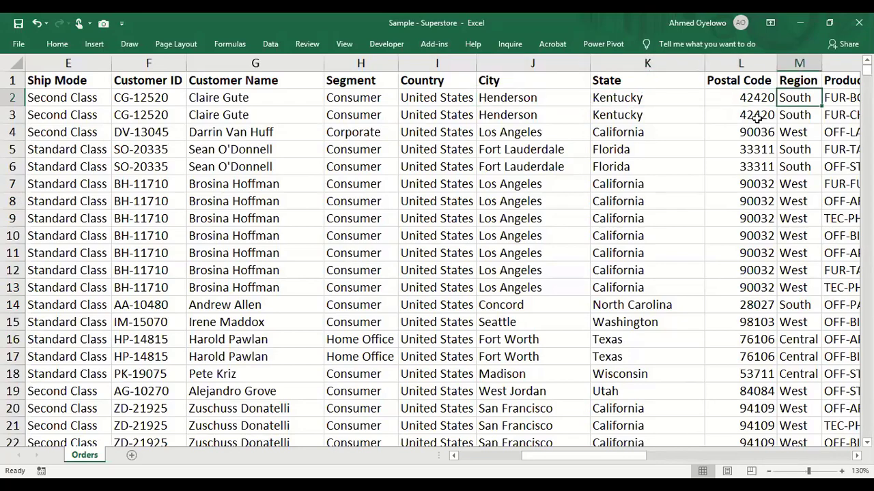
key("Left")
key("Left")
key("Left")
key("Left")
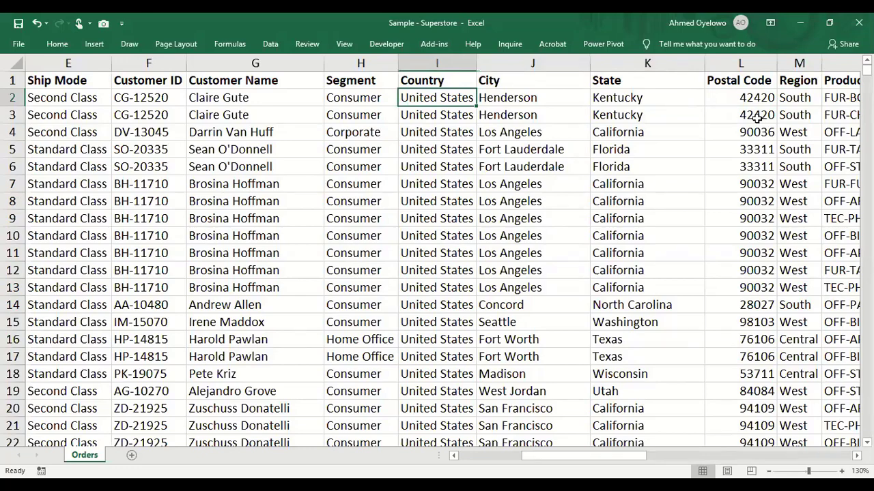
- Select the entire Country, City, State and Region columns together, leaving out Postal Code
key("ctrl+space")
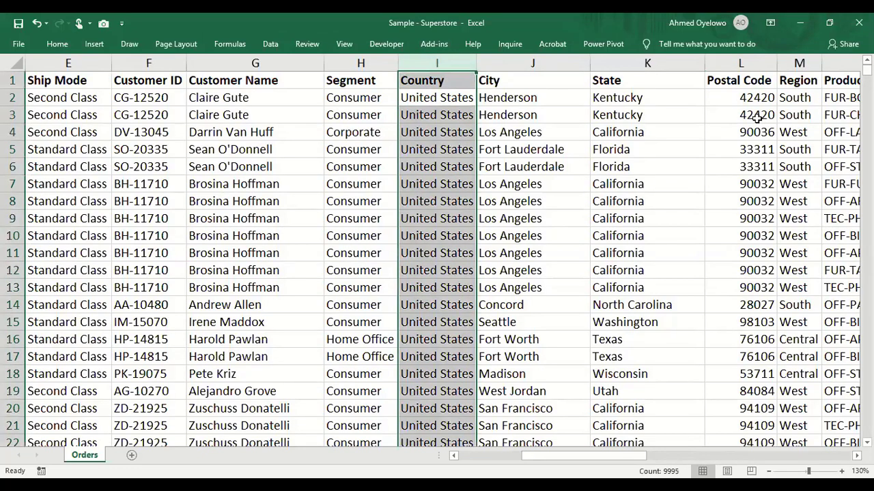
key("shift+Right")
key("shift+Right")
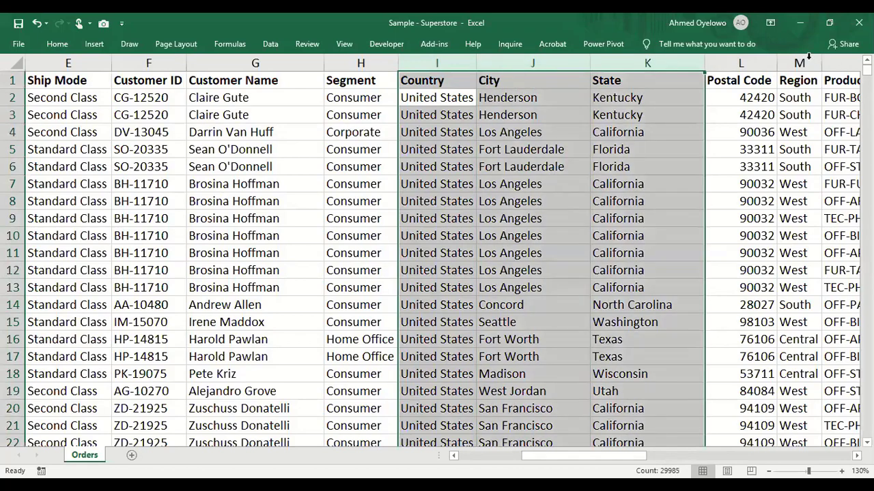
left_click(806, 61, "ctrl")
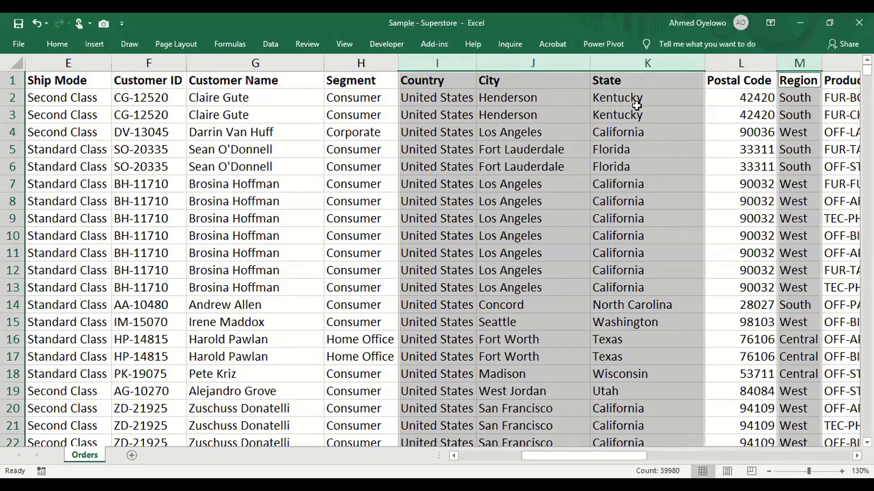
- Insert five blank columns between the Order Date and Ship Date columns
key("ctrl+Home")
key("Right")
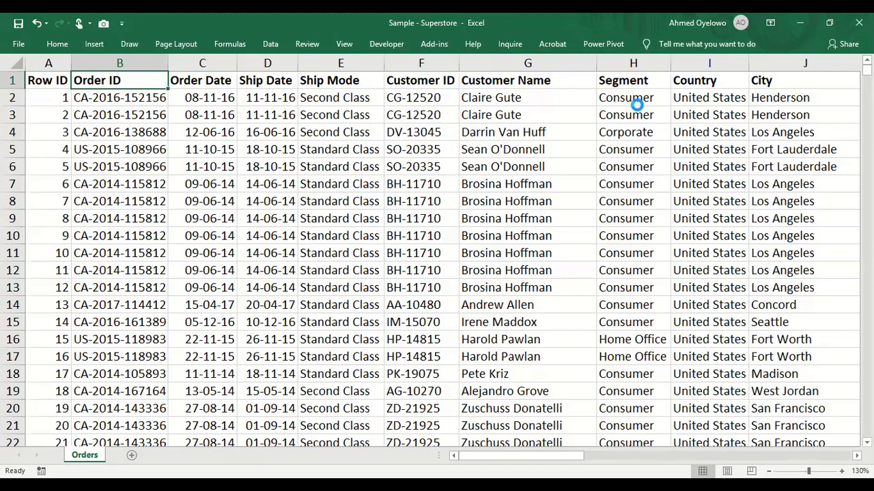
key("ctrl+shift+plus")
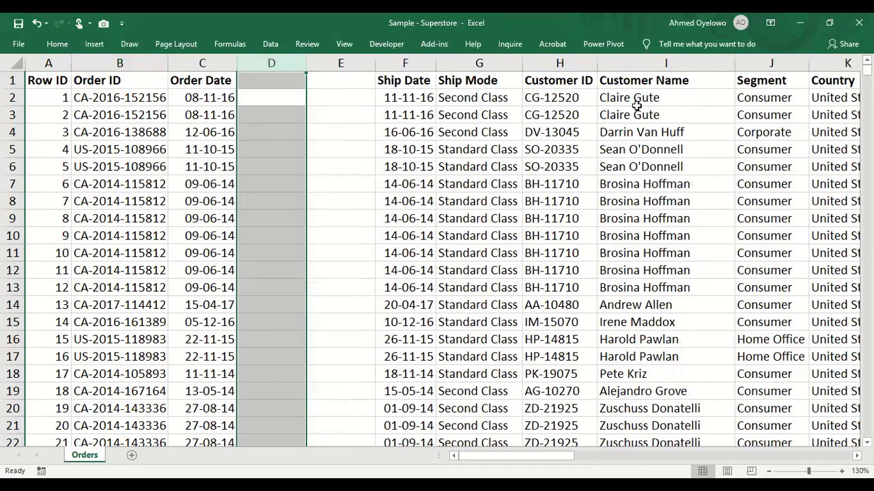
key("ctrl+shift+plus")
key("ctrl+shift+plus")
key("ctrl+shift+plus")
key("Left")
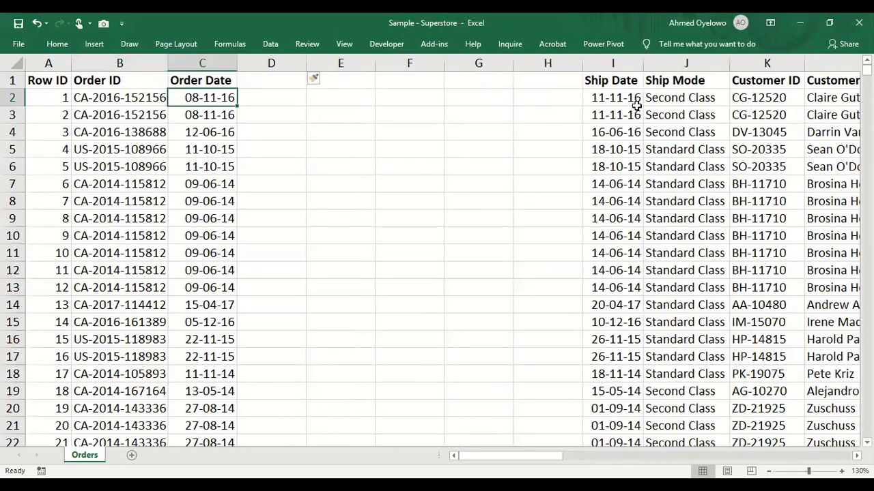
- Add a Month header in D1 and enter November for the first record
key("Up")
key("Right")
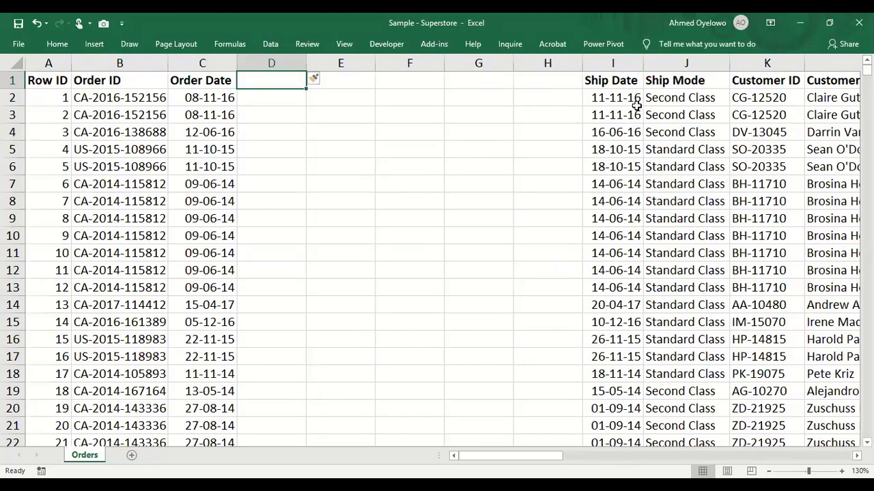
key("ctrl+Return")
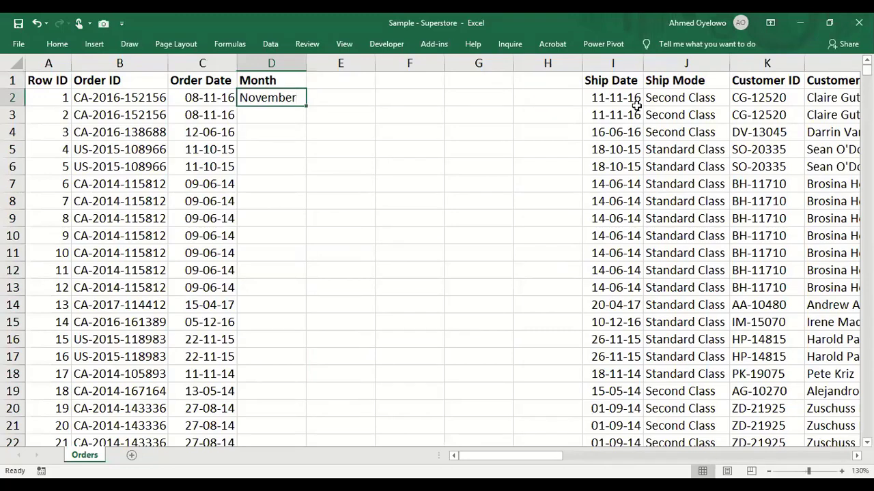
- Add a Quarter header in E1 and enter 3rd for the first record
key("Up")
key("Right")
type("Quarter")
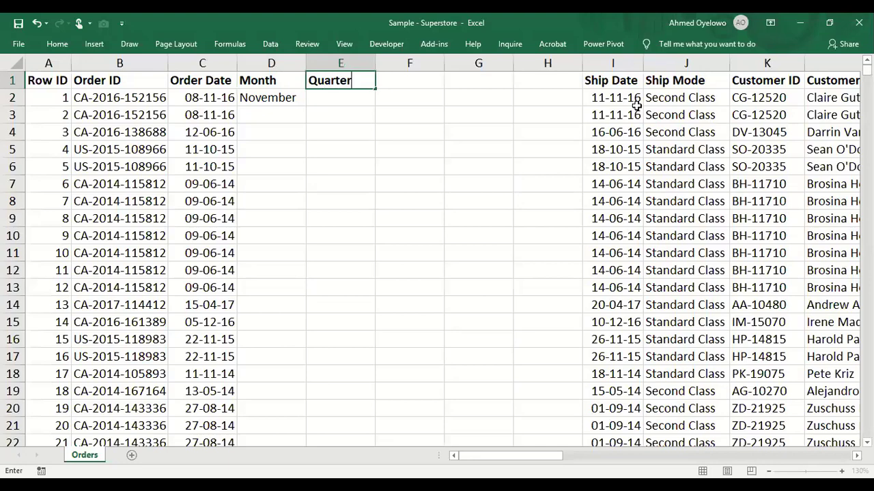
key("ctrl+Return")
key("Down")
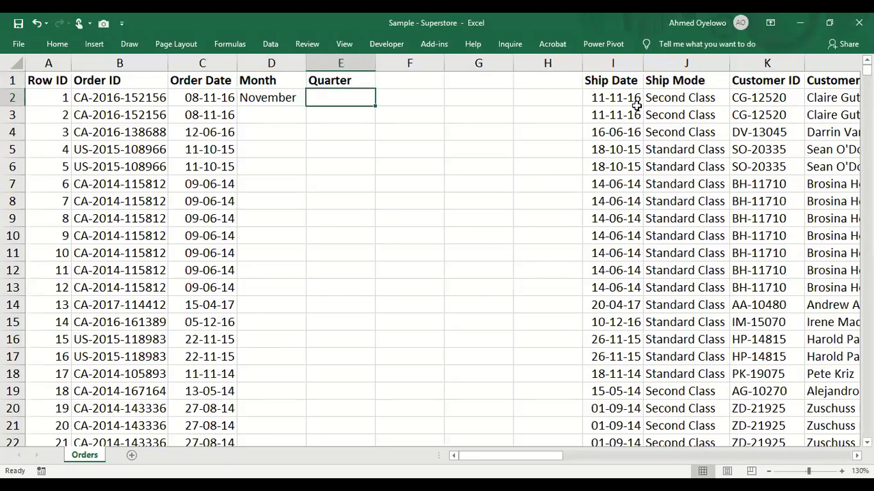
type("3rd")
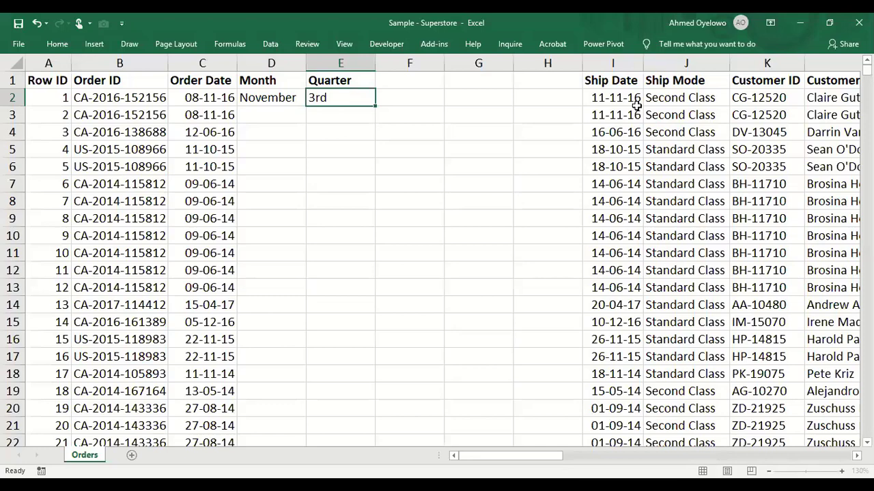
- Add a Year header in F1, enter 2016 for the first record, and give that value a two-decimal number format with thousands separator
key("Up")
key("Right")
type("Year")
key("Return")
type("2016")
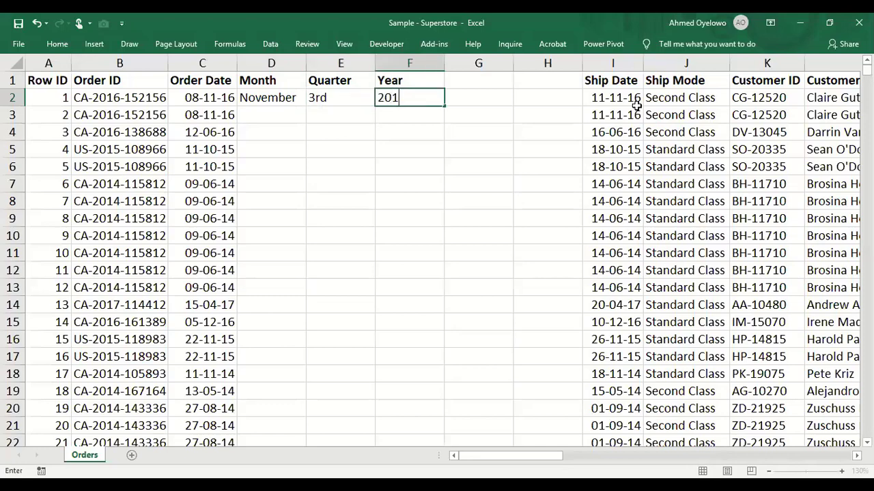
key("ctrl+Return")
key("Left")
key("Left")
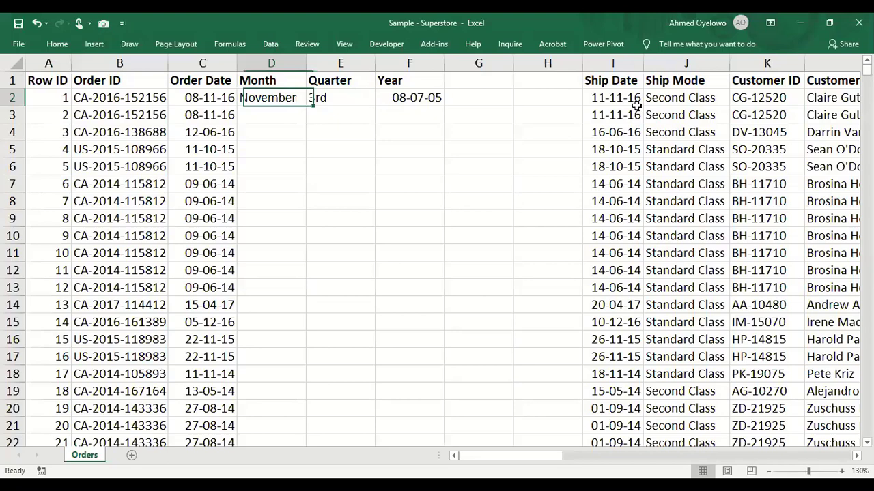
key("Right")
key("Right")
key("ctrl+shift+1")
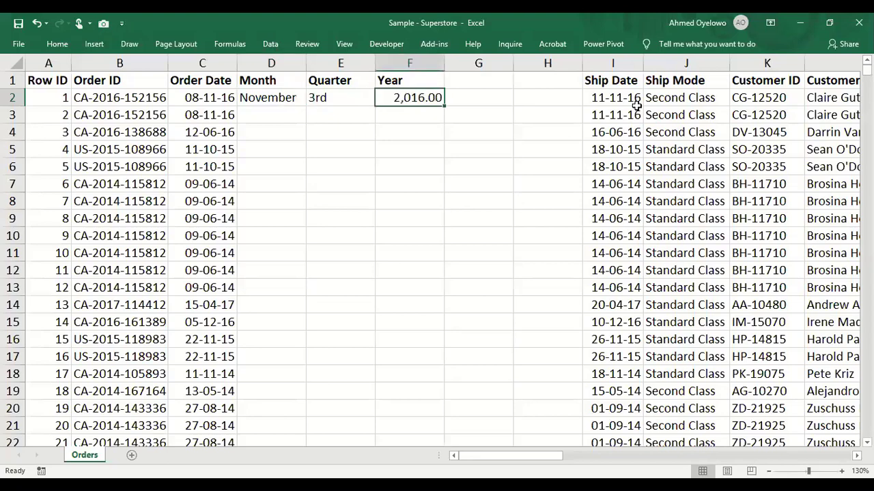
- Compare the first record's Order Date with its Month, Quarter and Year entries
key("Left")
key("Left")
key("Left")
key("Right")
key("Right")
key("Left")
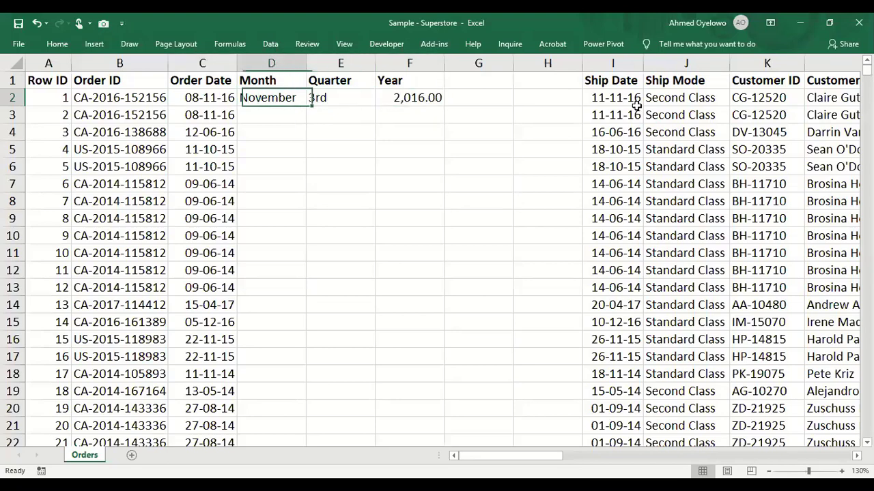
key("Left")
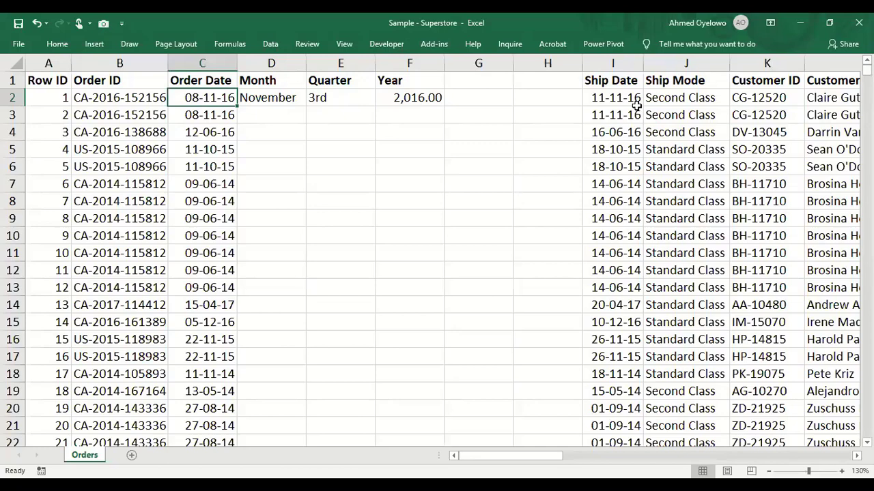
- Delete the Month, Quarter and Year columns and the two blank columns before Ship Date
key("Right")
key("ctrl+space")
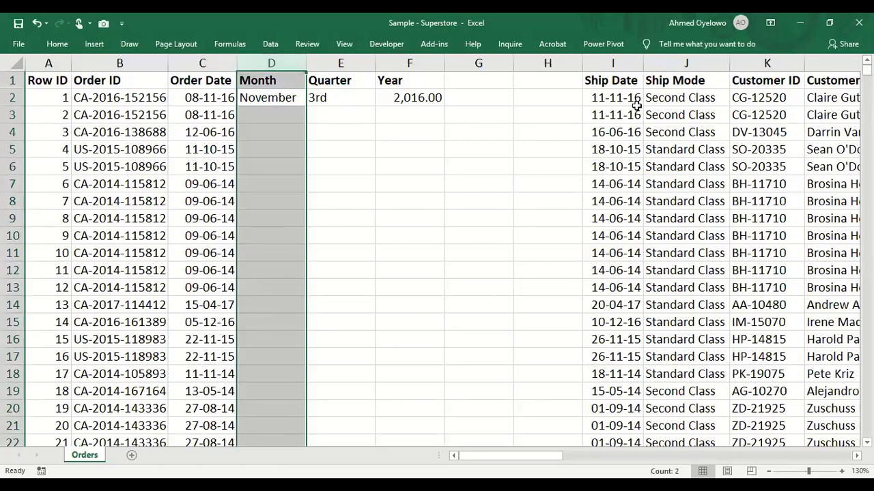
key("shift+Right")
key("shift+Right")
key("shift+Right")
key("shift+Right")
key("ctrl+minus")
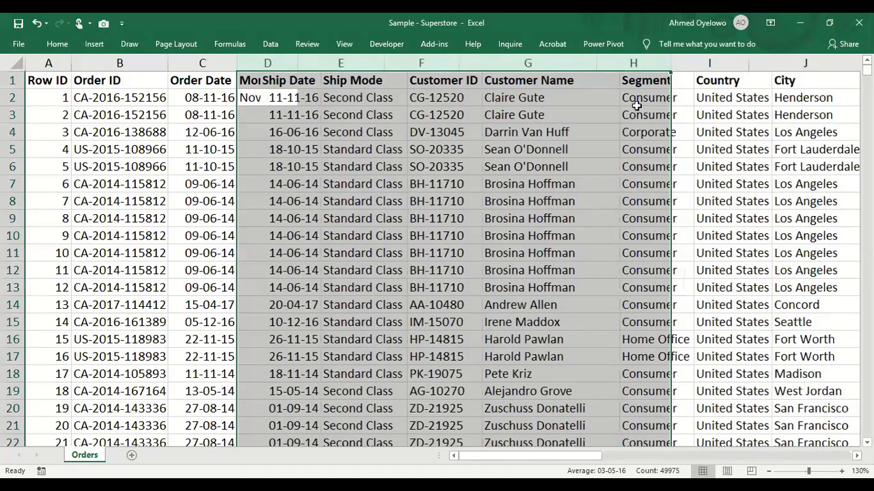
- Select the entire Country, City and State columns starting from their headers, together with the Region column
key("Up")
key("Right")
key("Right")
key("Right")
key("Right")
key("Right")
key("shift+Right")
key("shift+Right")
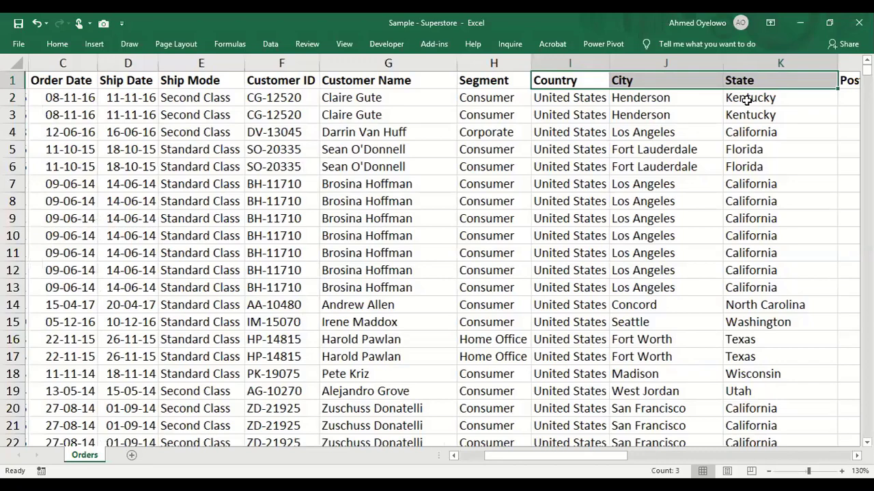
key("ctrl+space")
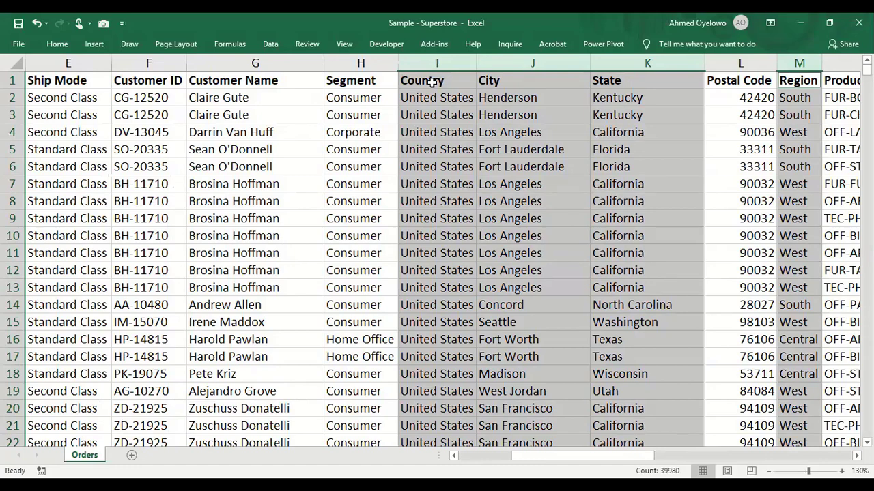
- Highlight the Country column alone, select Country to State plus Region again, and finish on the Region header
left_click(432, 82)
key("ctrl+space")
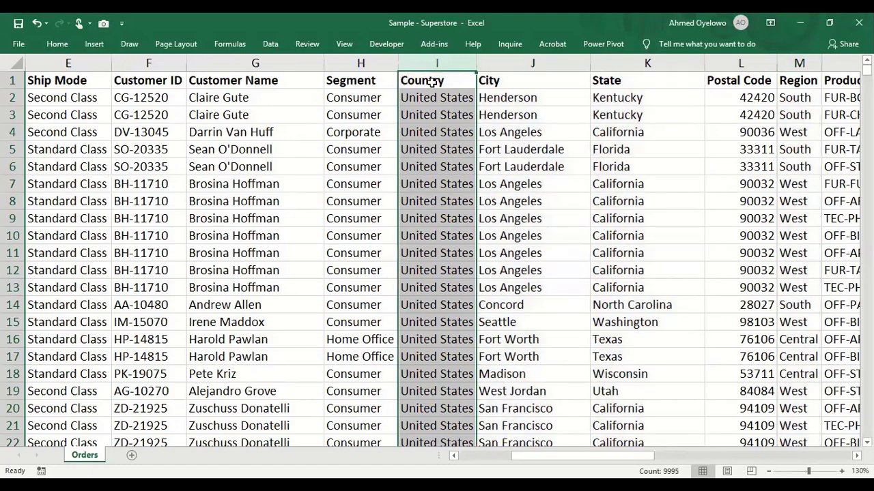
left_click(804, 65, "ctrl")
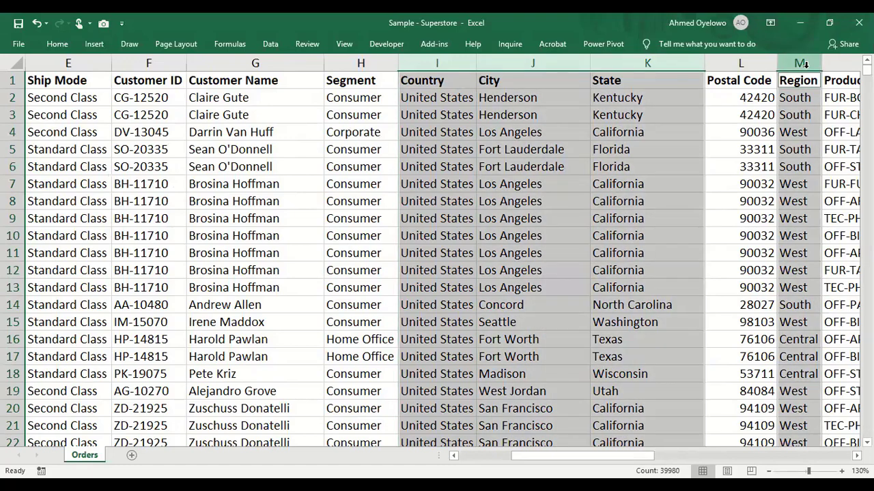
left_click(805, 63)
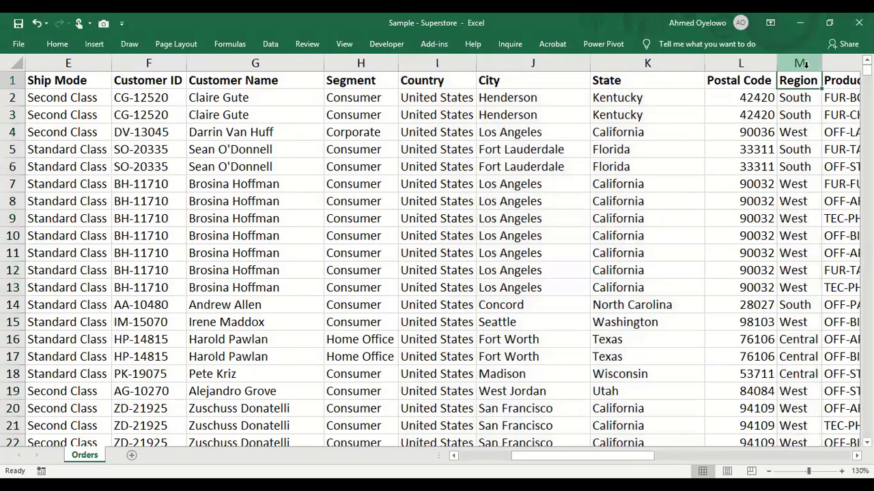
- Calculate =9994*4 in cell Y5 and apply a two-decimal number format with thousands separator to it
key("ctrl+Right")
key("Right")
key("Right")
key("Right")
key("Right")
key("Down")
key("Down")
key("Down")
key("Down")
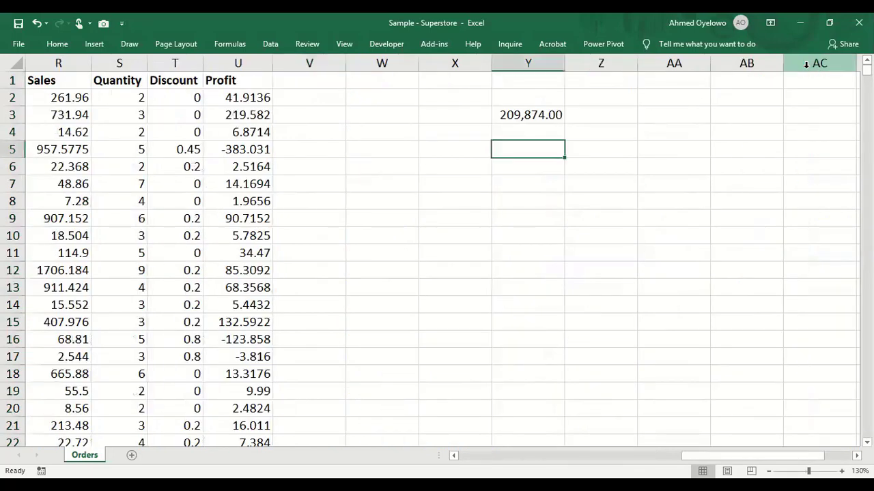
type("=9994*4")
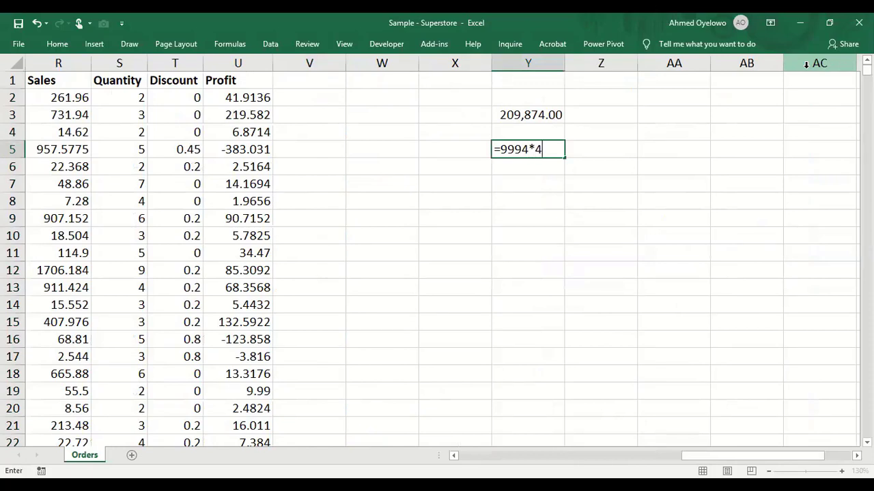
key("ctrl+Return")
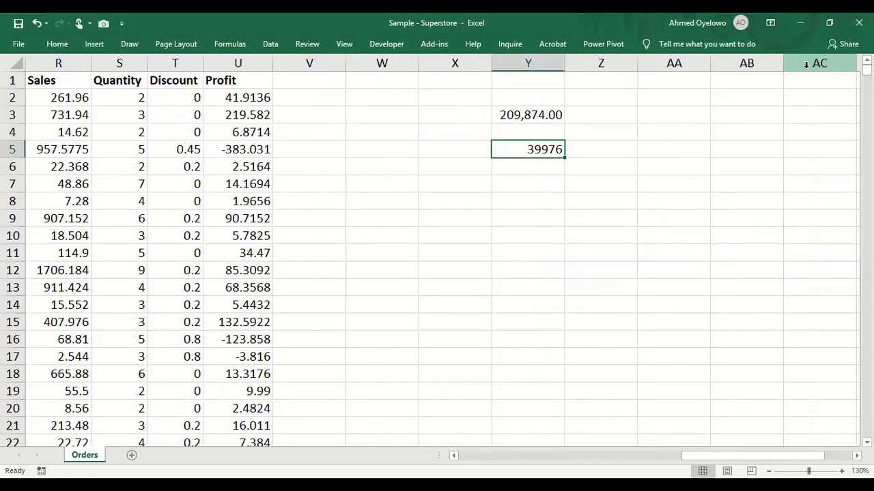
key("ctrl+shift+1")
- Compare the two calculated cell counts in Y3 and Y5, highlighting them together
key("Up")
key("Up")
key("Up")
key("Down")
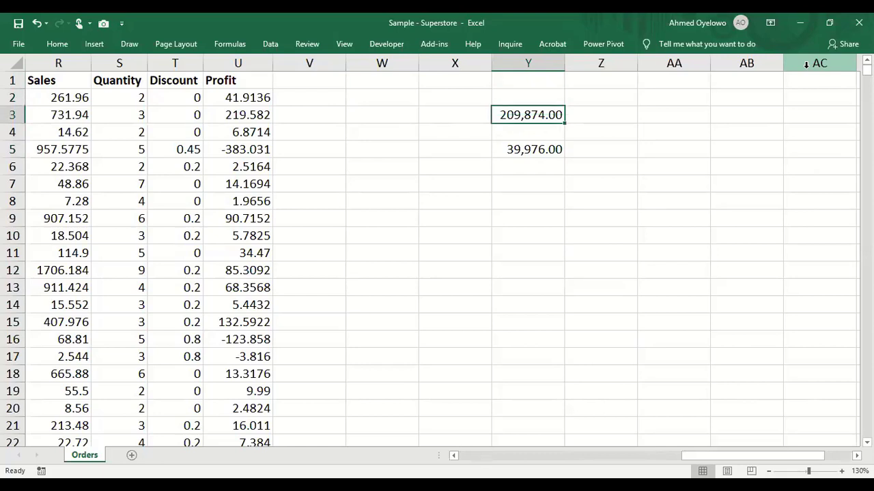
key("Up")
key("Down")
key("shift+Down")
key("shift+Down")
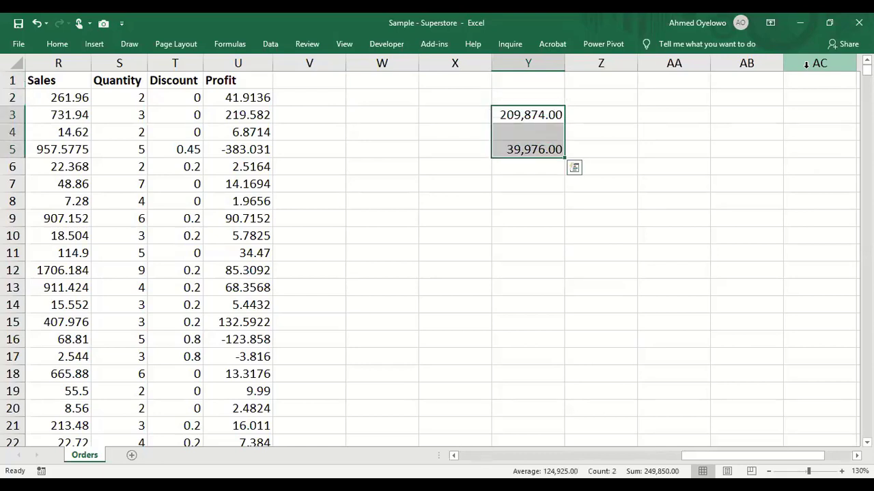
key("Up")
key("Up")
key("Down")
key("Down")
key("shift+Down")
key("shift+Down")
key("shift+Down")
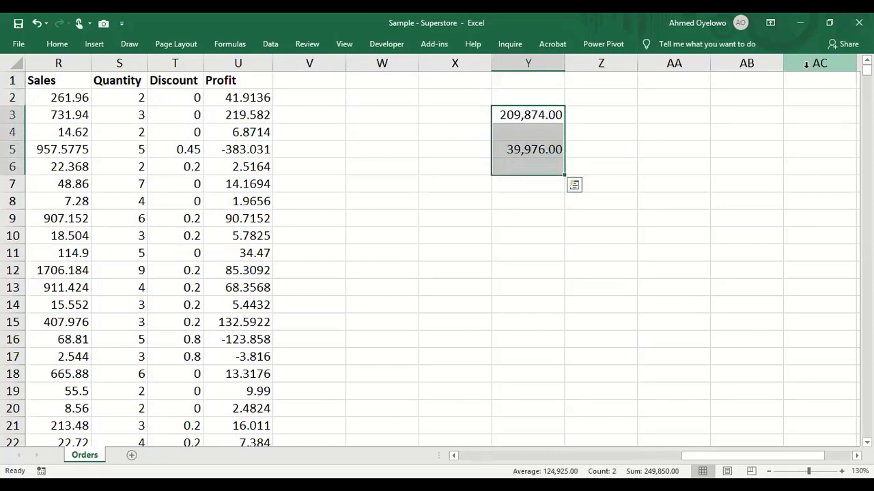
key("Up")
key("Up")
key("Down")
key("Down")
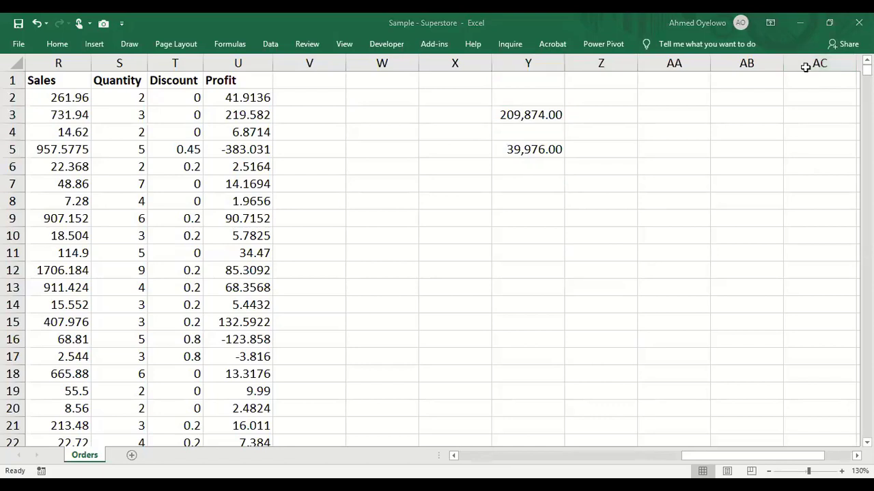
- Clear the scratch calculations in Y2:Y6 and return to the first cell of the Orders sheet
type("=")
key("Return")
left_click_drag(534, 89, 540, 177)
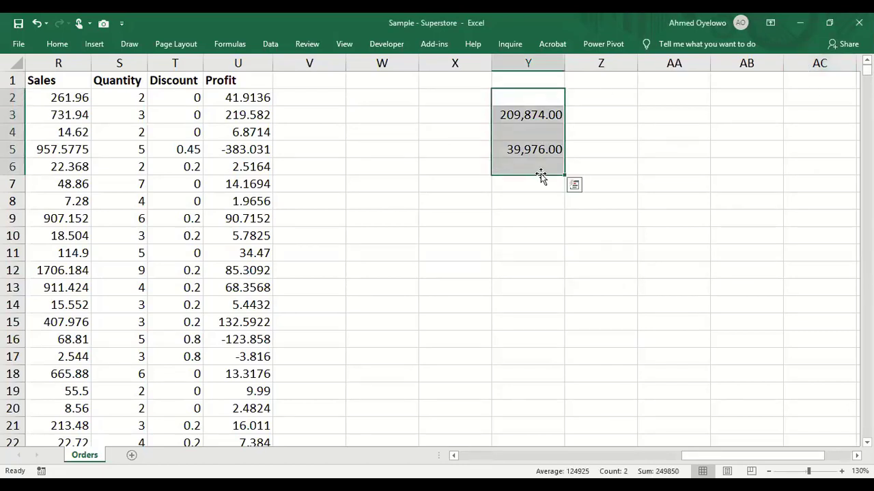
key("Delete")
left_click(187, 164)
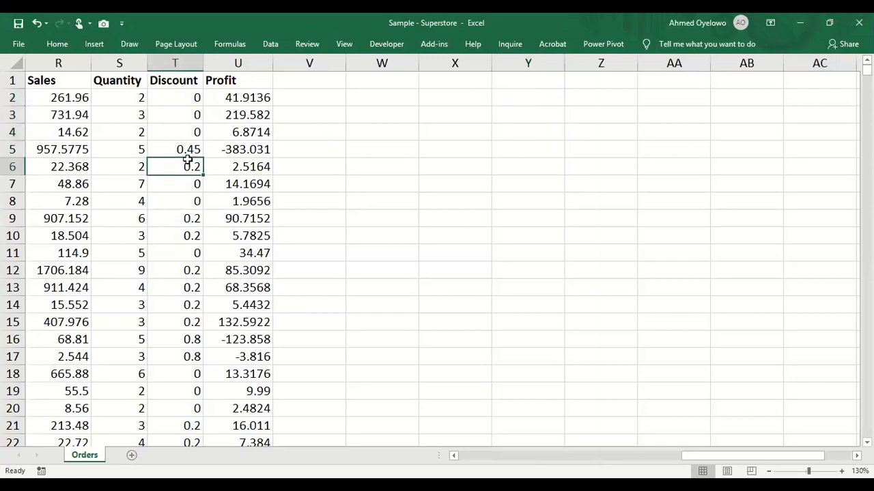
key("Up")
key("ctrl+Up")
key("ctrl+Home")
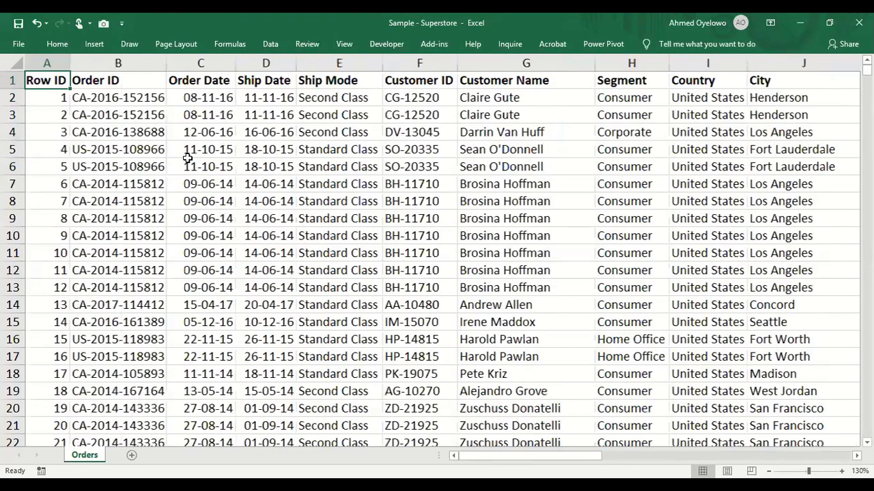
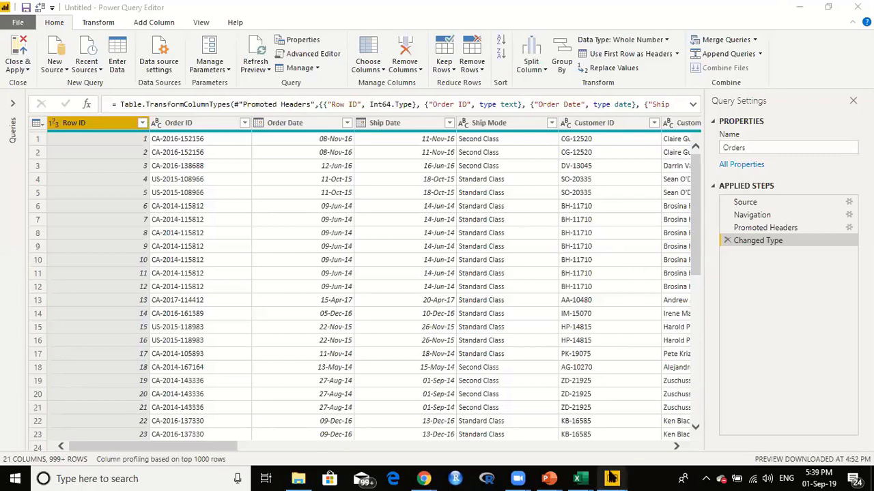
- Check the Power BI Desktop report window, and switch back to the Power Query Editor showing the Orders query
mouse_move(612, 478)
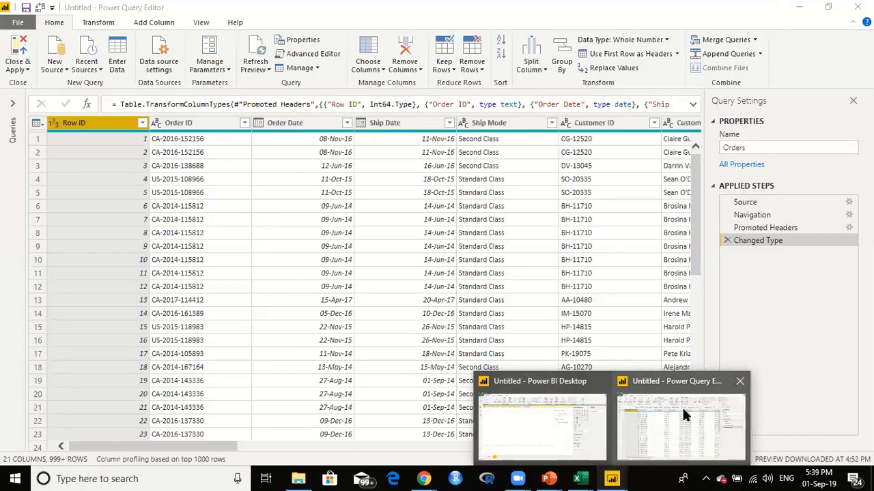
mouse_move(526, 428)
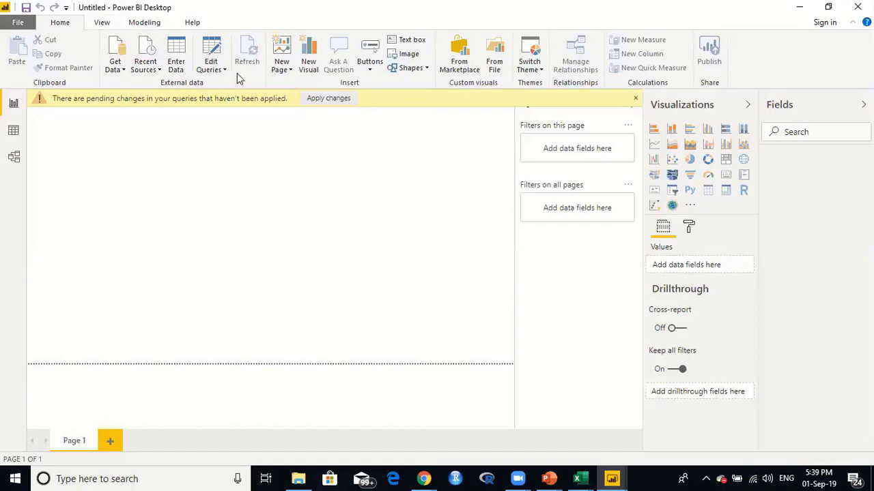
left_click(612, 477)
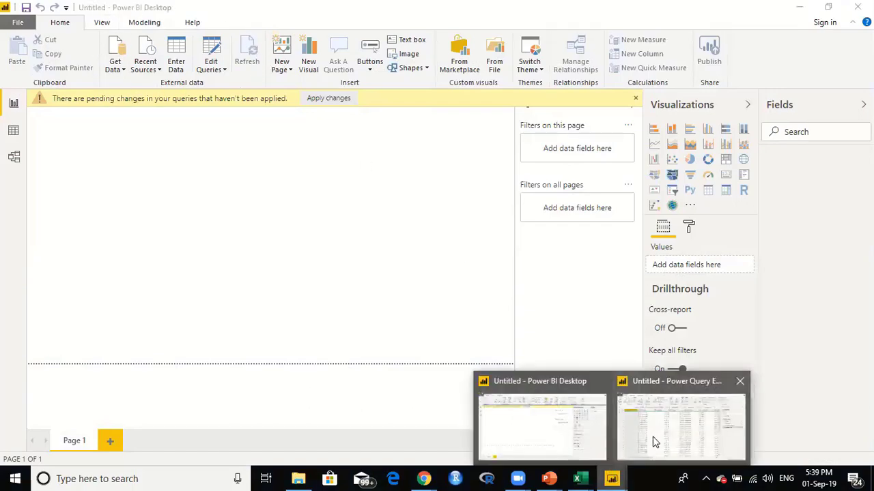
left_click(653, 443)
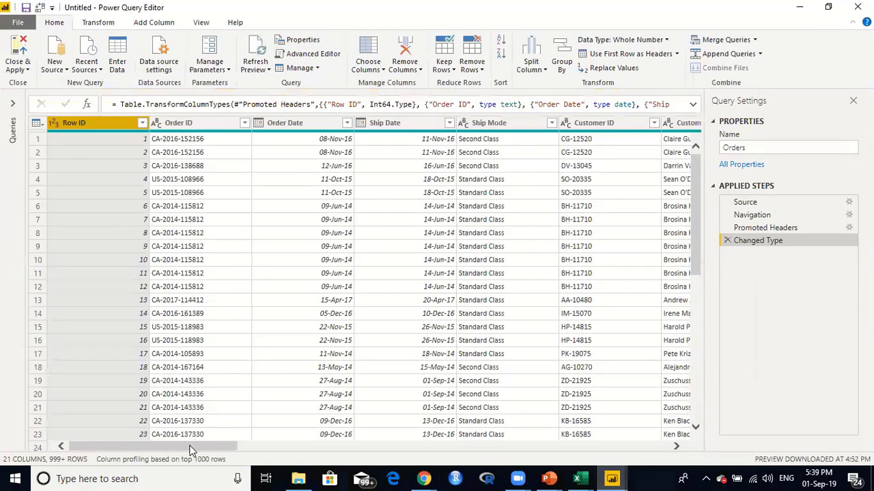
- Examine the Orders query's columns from Row ID through Profit, and expand the list of queries beside the table
left_click_drag(191, 450, 433, 403)
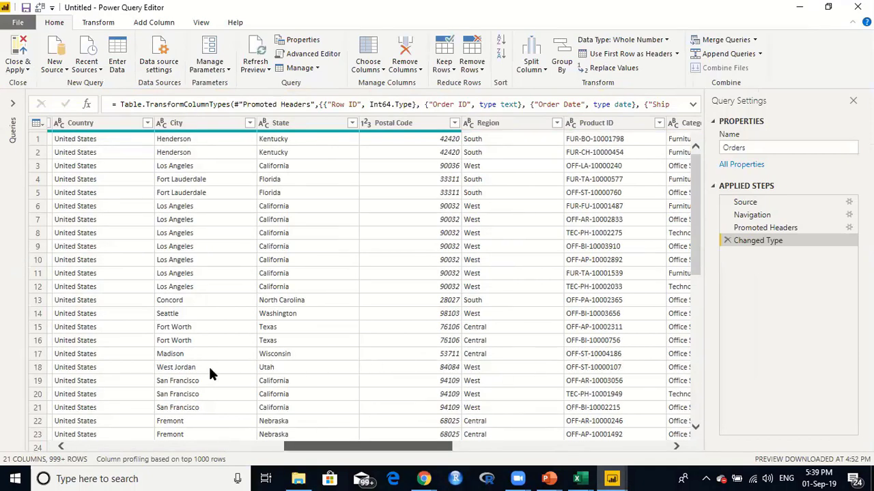
scroll(210, 374, "left", 5)
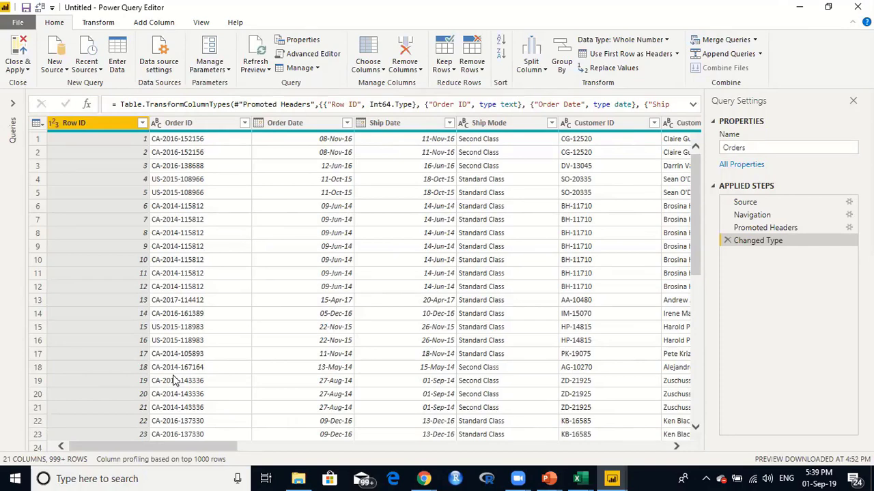
left_click_drag(171, 449, 628, 445)
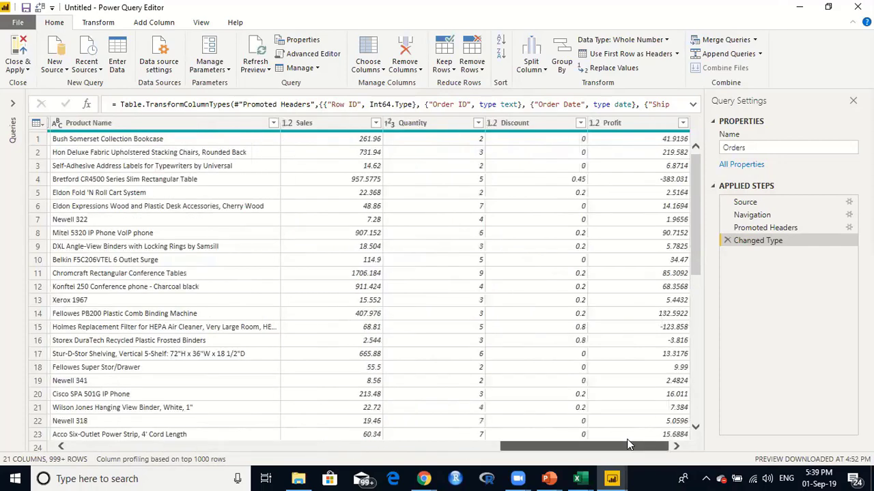
left_click_drag(511, 439, 162, 440)
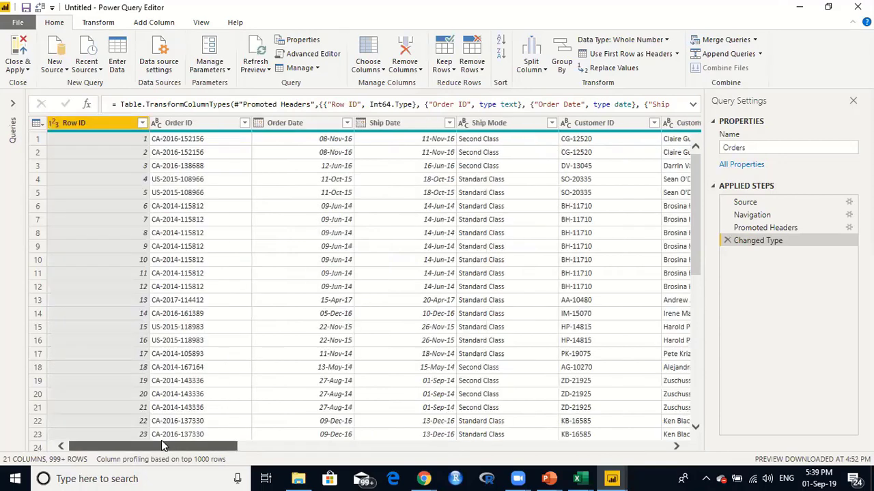
left_click(15, 114)
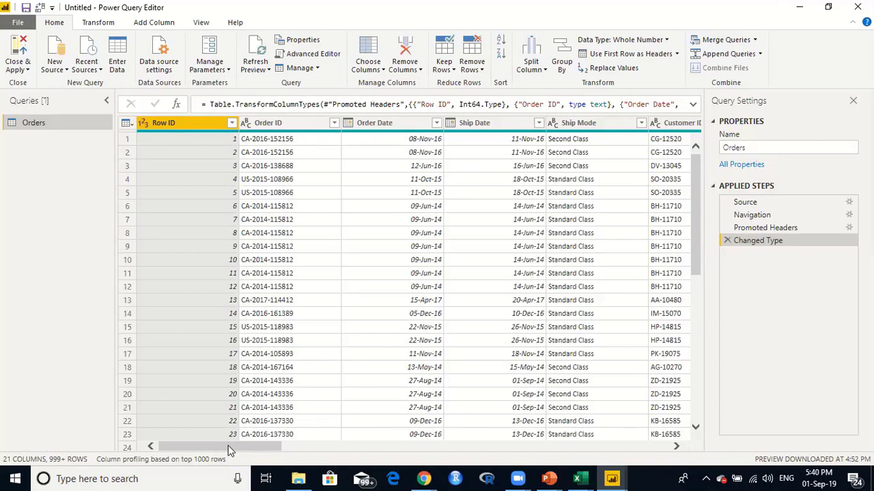
left_click_drag(228, 450, 259, 449)
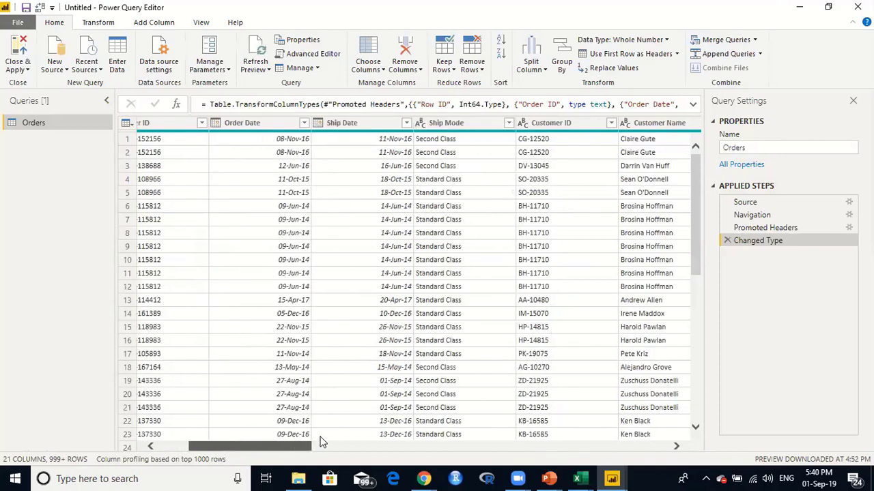
scroll(453, 408, "right", 5)
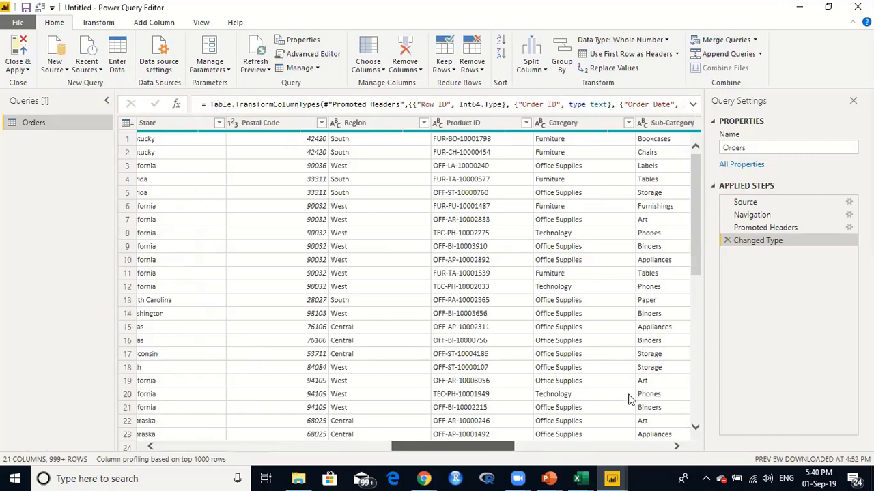
scroll(478, 412, "right", 3)
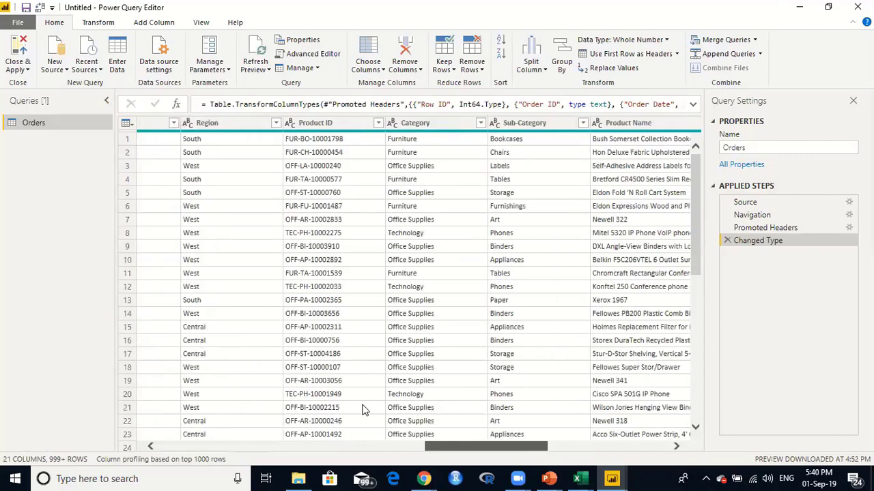
scroll(263, 423, "left", 5)
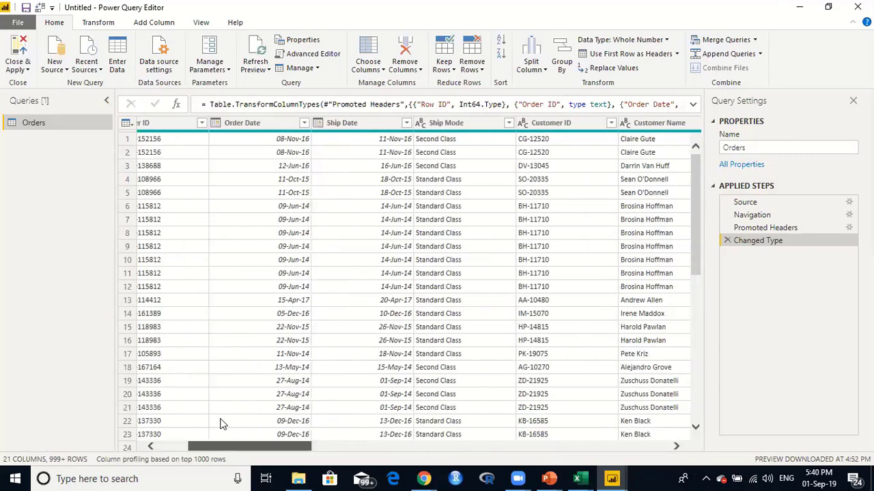
- Select the Order ID column and examine the data types it can be changed to, comparing the different ways to reach them
left_click(96, 25)
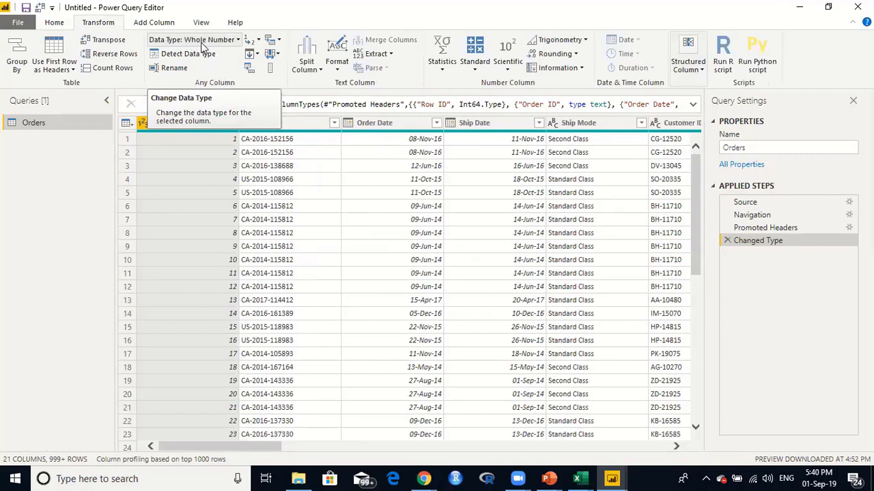
left_click(292, 125)
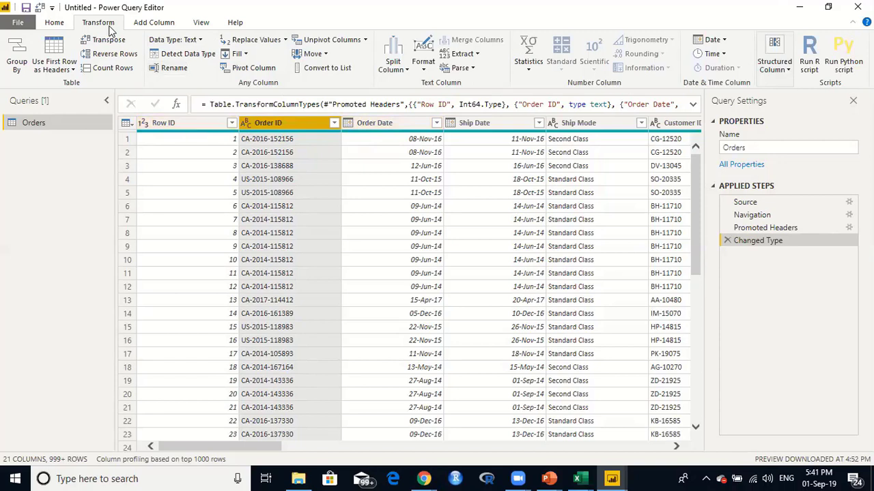
left_click(198, 41)
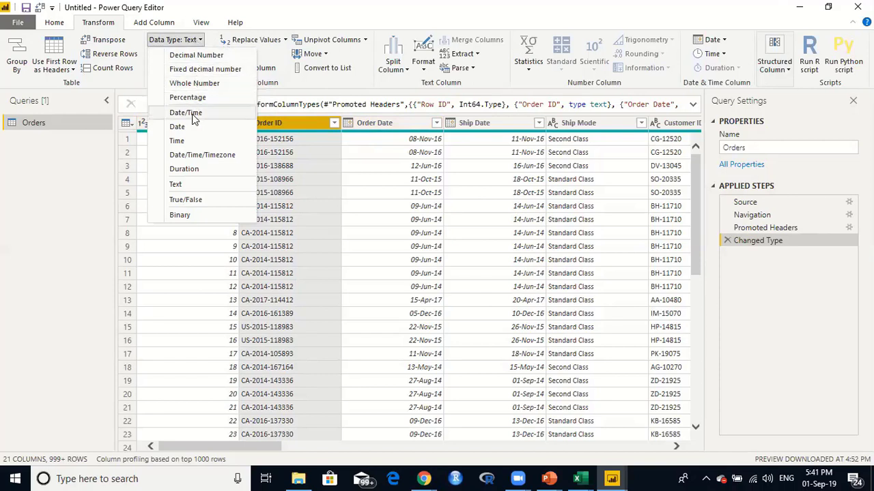
left_click(289, 127)
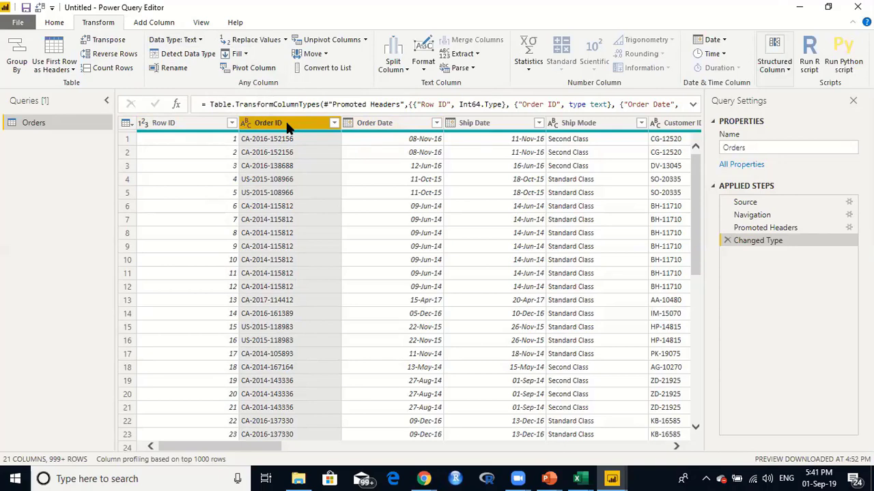
right_click(286, 119)
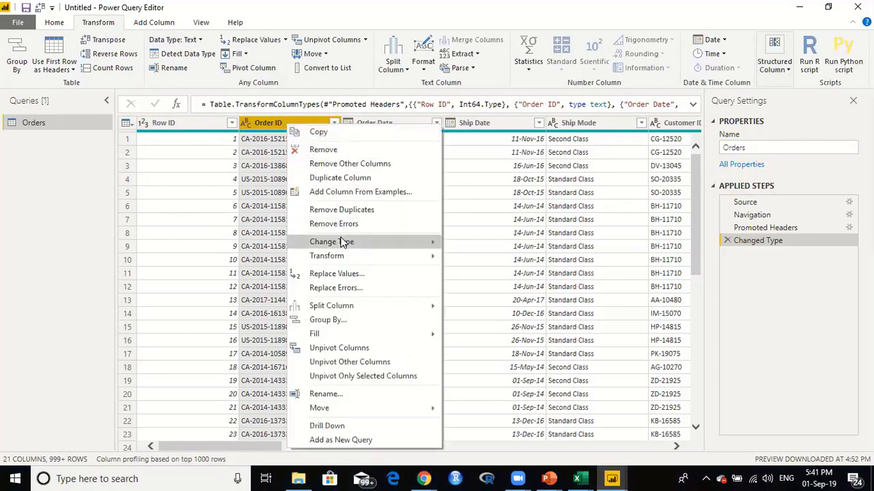
mouse_move(345, 243)
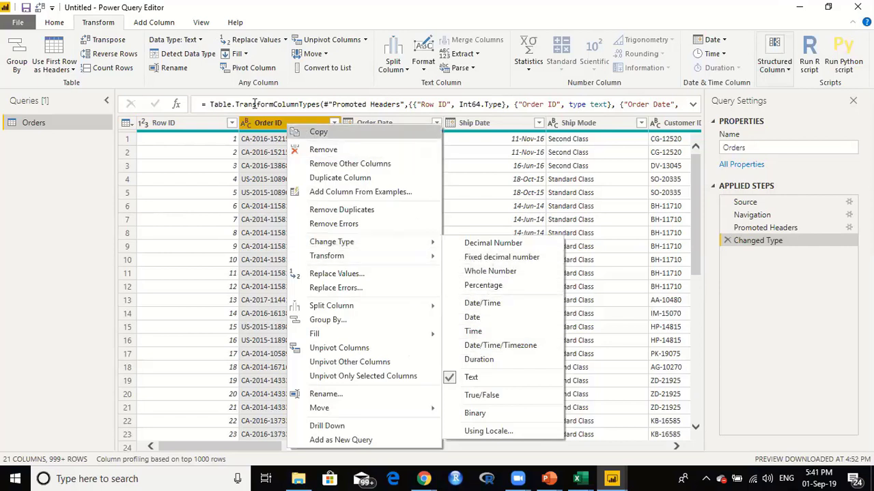
left_click(269, 122)
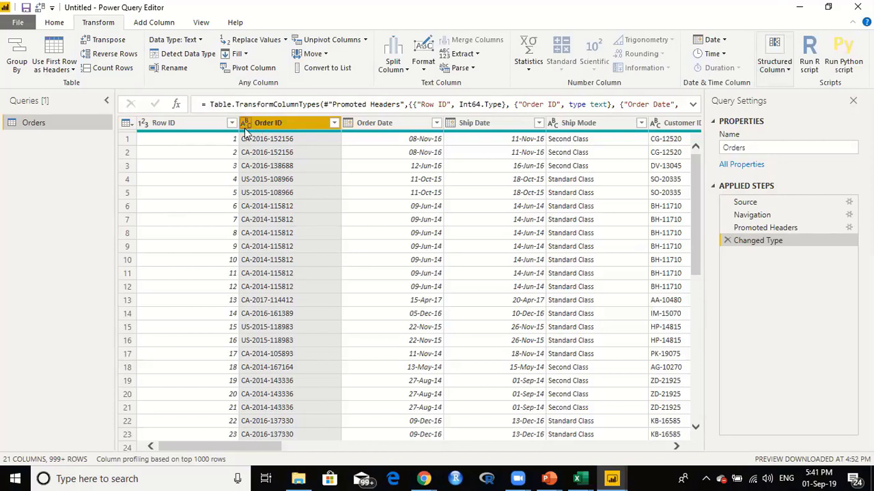
left_click(245, 123)
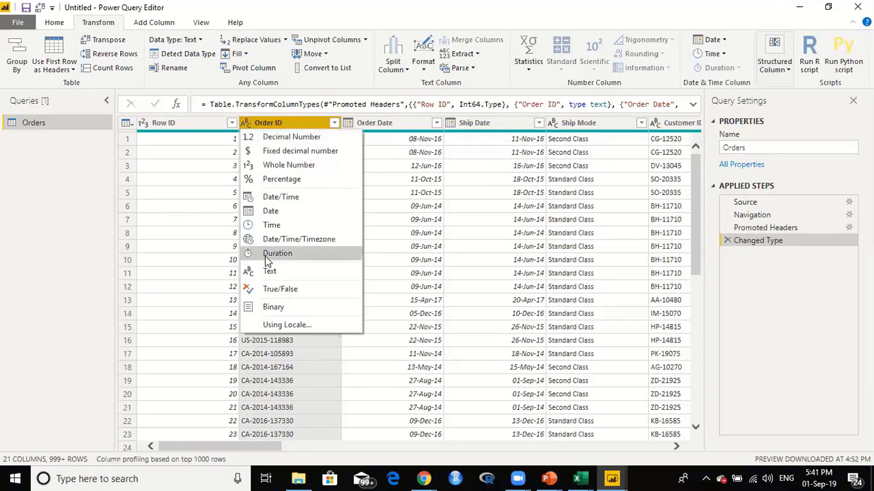
left_click(282, 124)
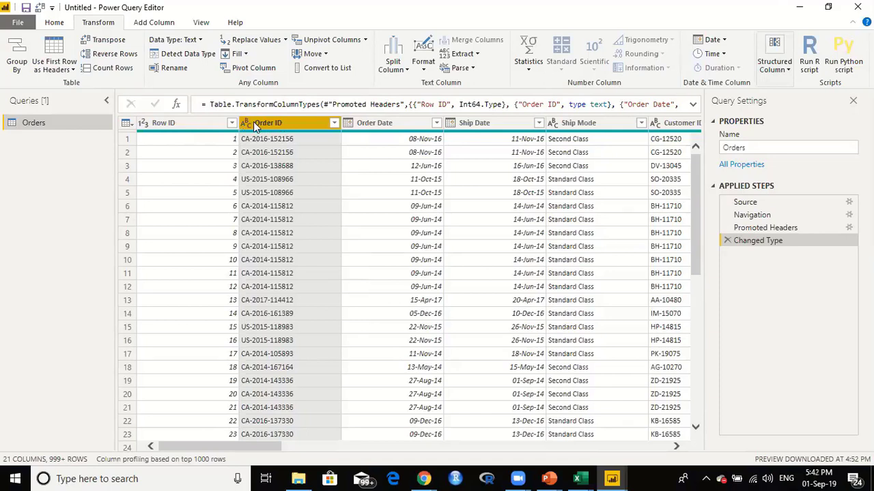
left_click(247, 125)
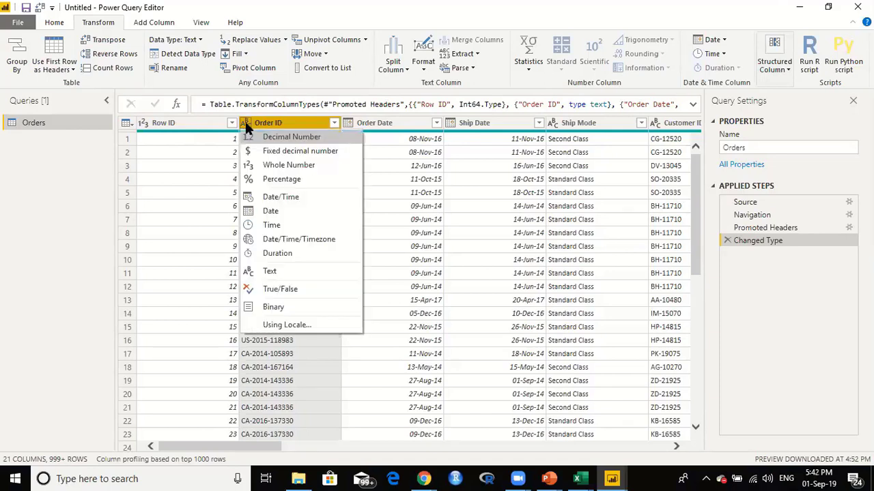
left_click(247, 126)
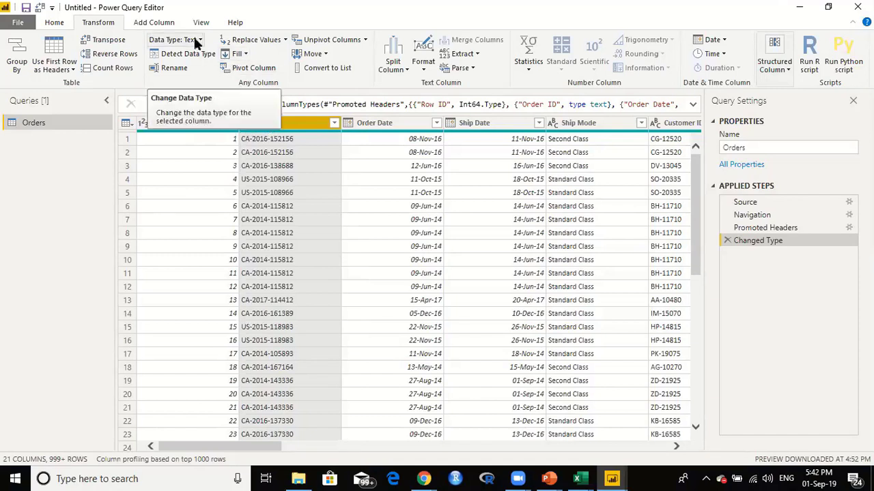
right_click(285, 123)
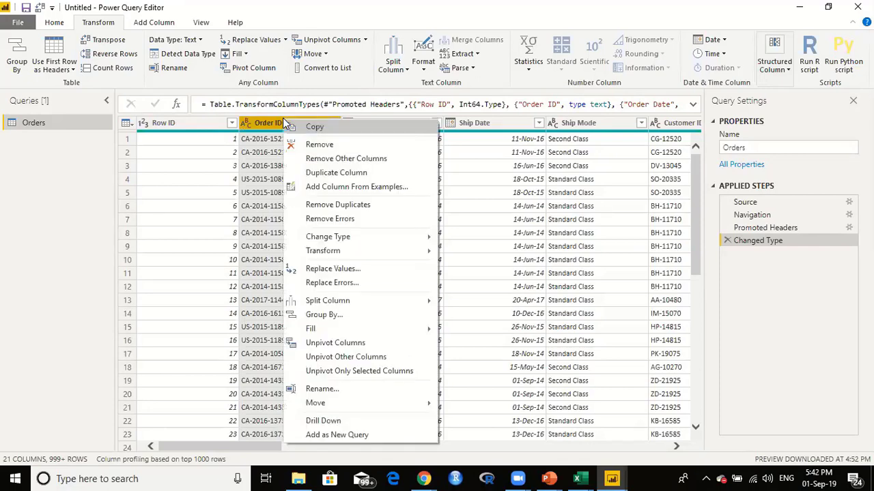
key("Escape")
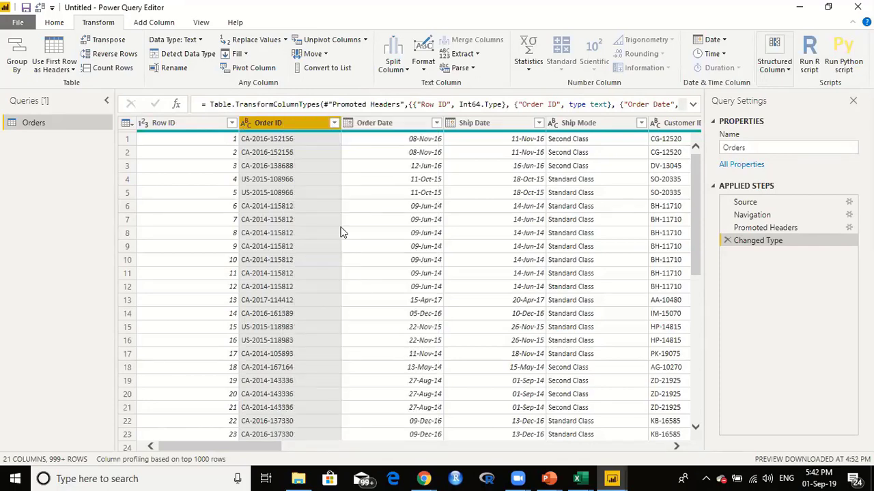
- Select the Customer ID through Country columns together and view the data types that can be applied to all of them
left_click_drag(275, 447, 315, 449)
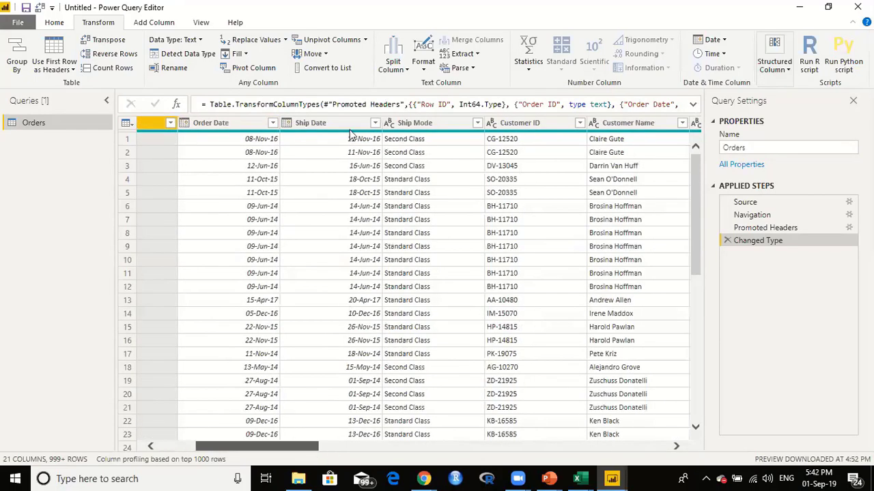
key("Right")
key("Right")
key("Right")
key("Right")
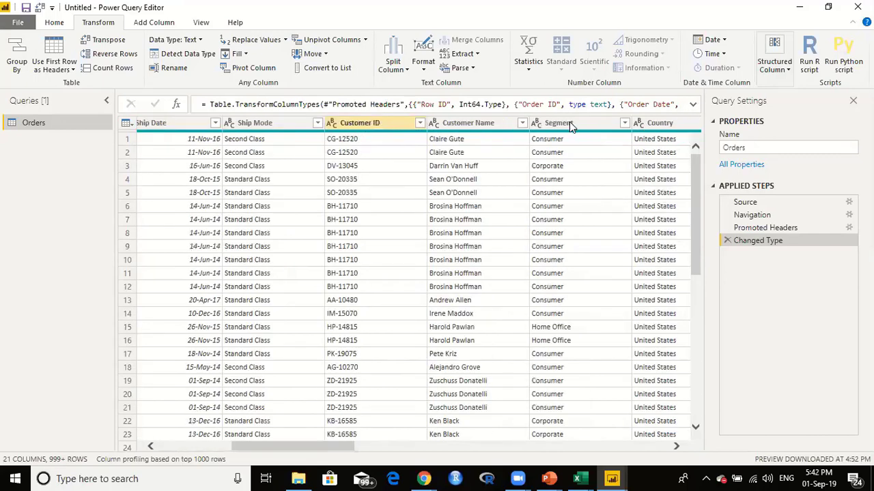
left_click(650, 122, "shift")
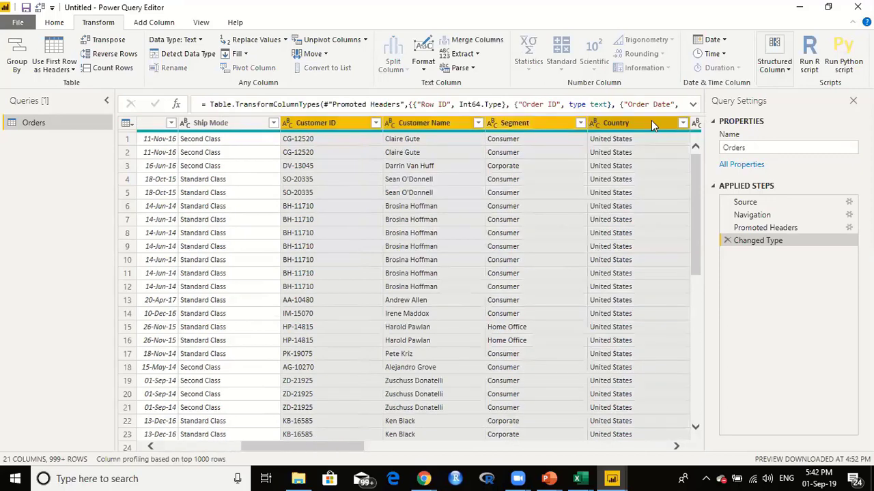
right_click(650, 121)
mouse_move(690, 258)
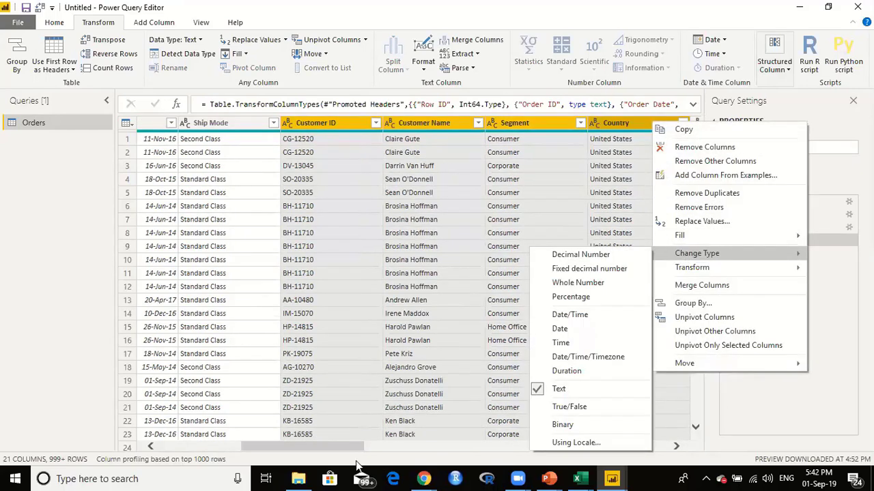
left_click(227, 448)
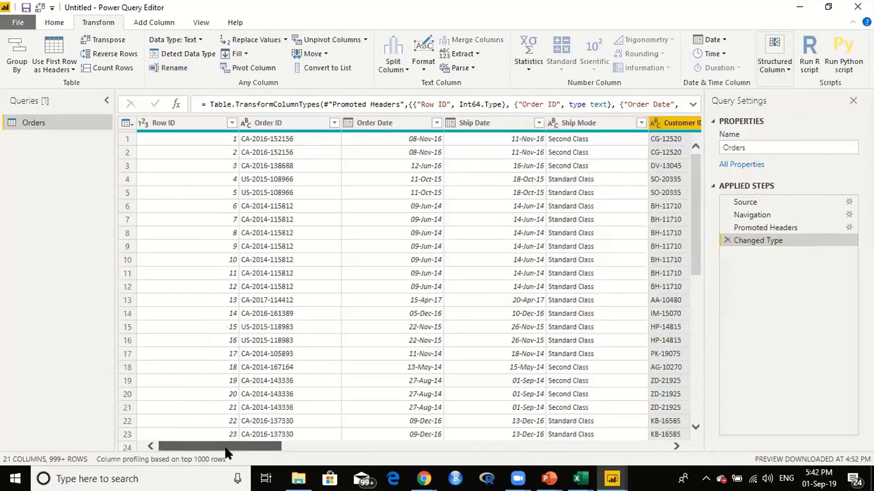
- Remove the Row ID column from the Orders query
left_click(186, 124)
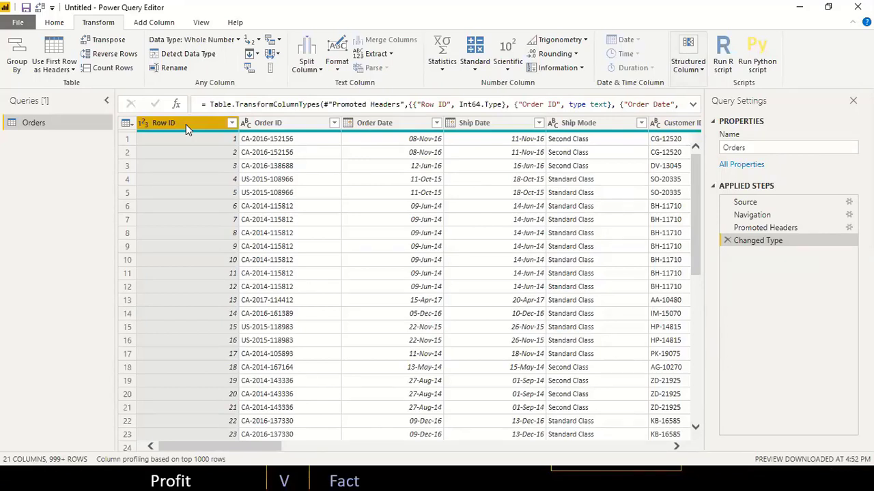
right_click(185, 124)
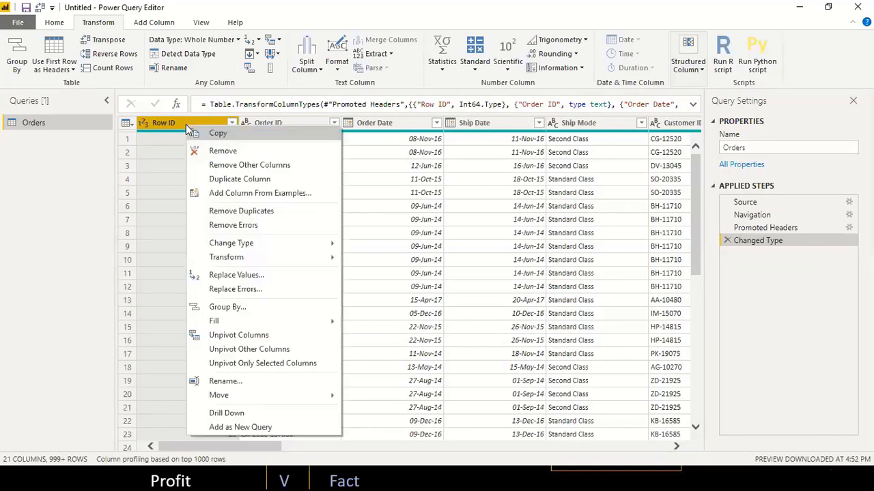
left_click(213, 153)
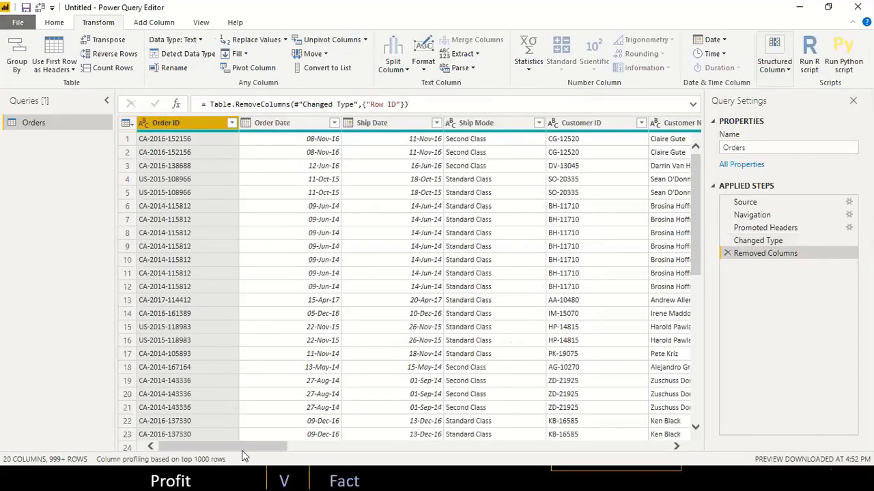
- Change the Postal Code column's data type to Text
scroll(243, 450, "right", 1)
left_click_drag(242, 452, 451, 465)
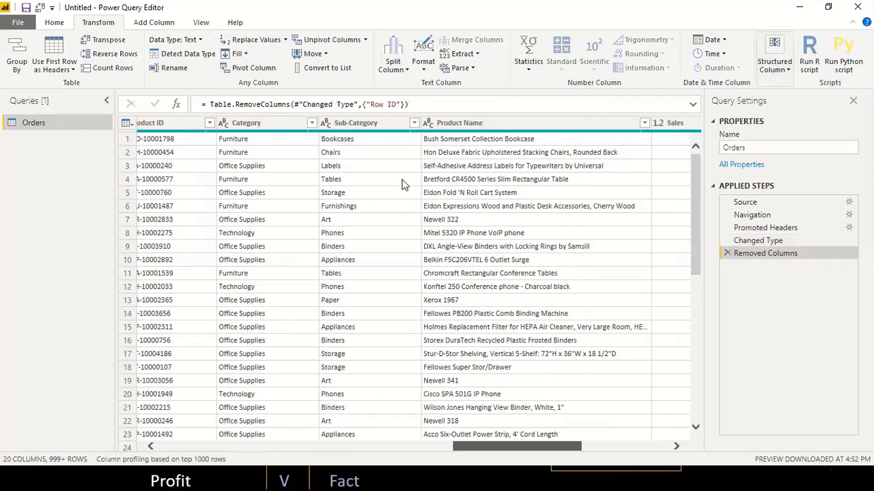
scroll(423, 157, "left", 5)
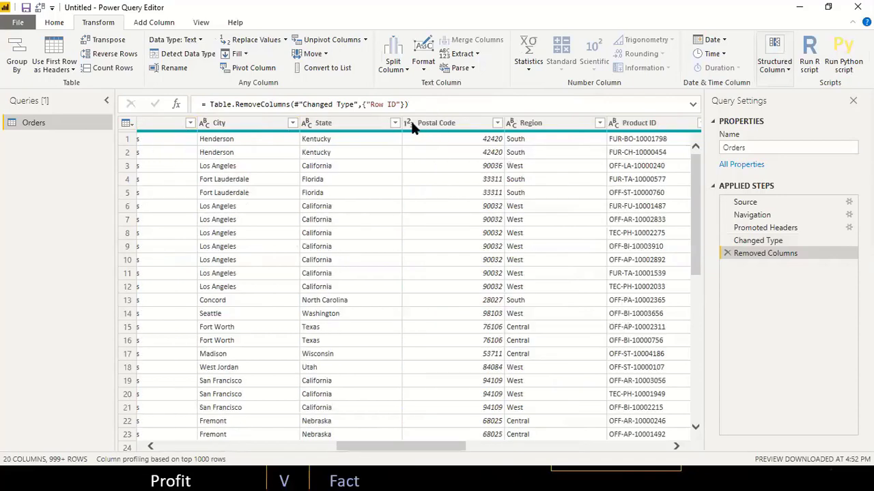
left_click(409, 125)
left_click(408, 123)
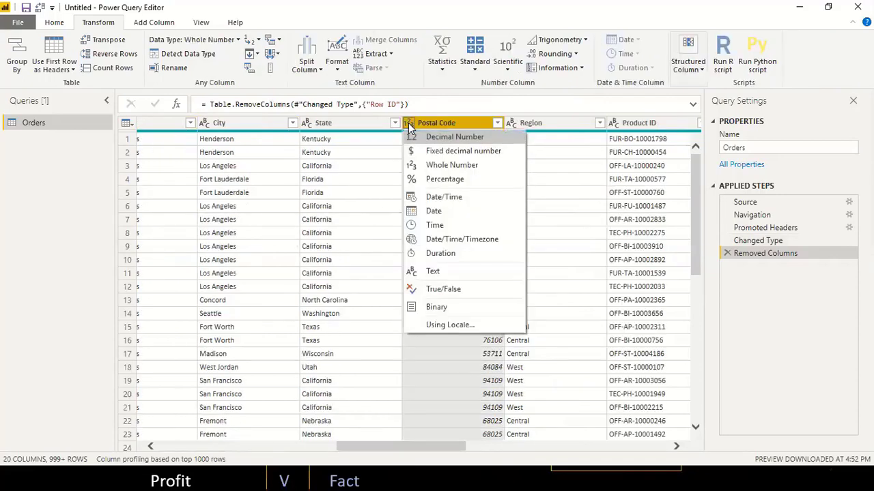
left_click(432, 273)
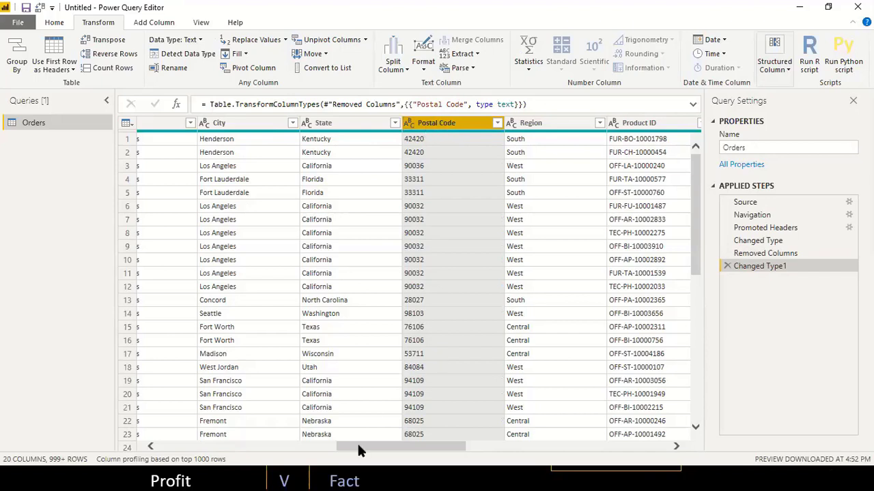
left_click_drag(357, 445, 417, 450)
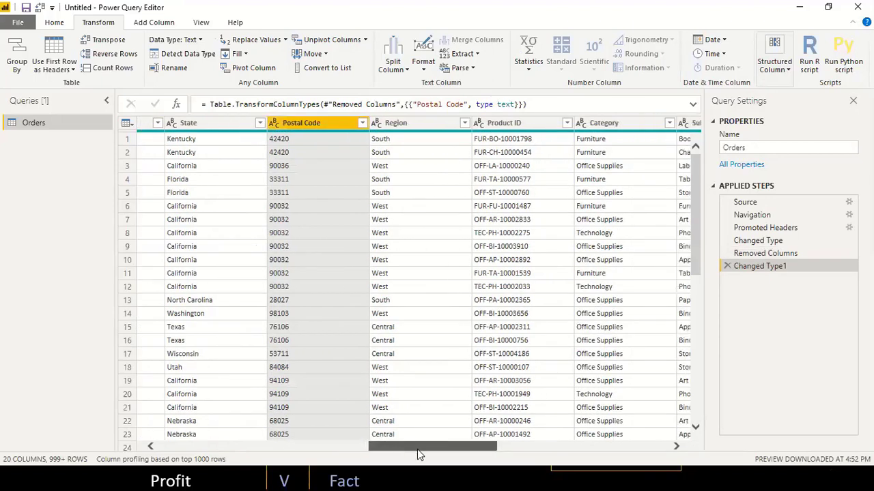
- Review the data types of the Orders query's remaining columns, checking Discount and Sales and returning to Order ID
left_click_drag(485, 451, 611, 450)
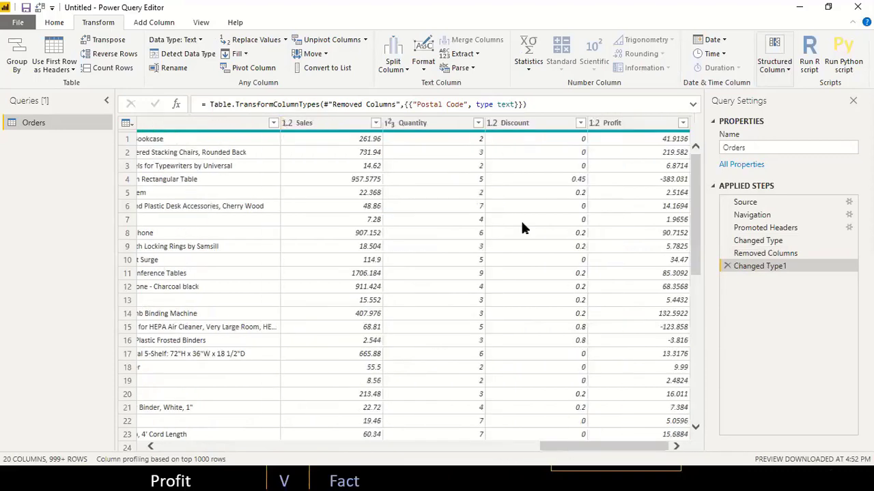
left_click(520, 123)
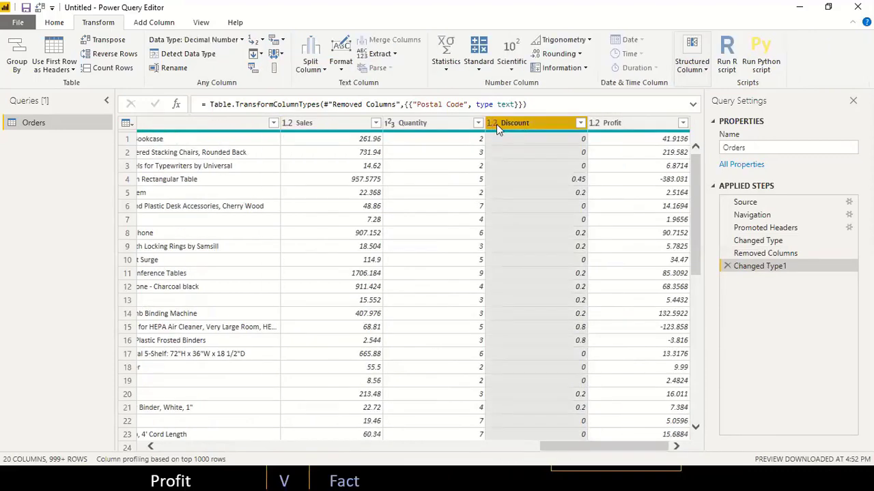
left_click(311, 128)
left_click_drag(572, 444, 541, 452)
left_click_drag(395, 445, 276, 448)
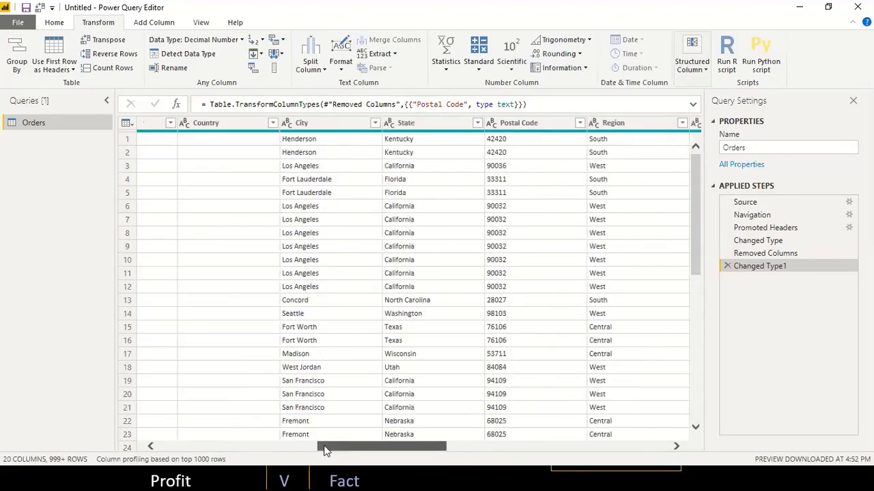
left_click(163, 446)
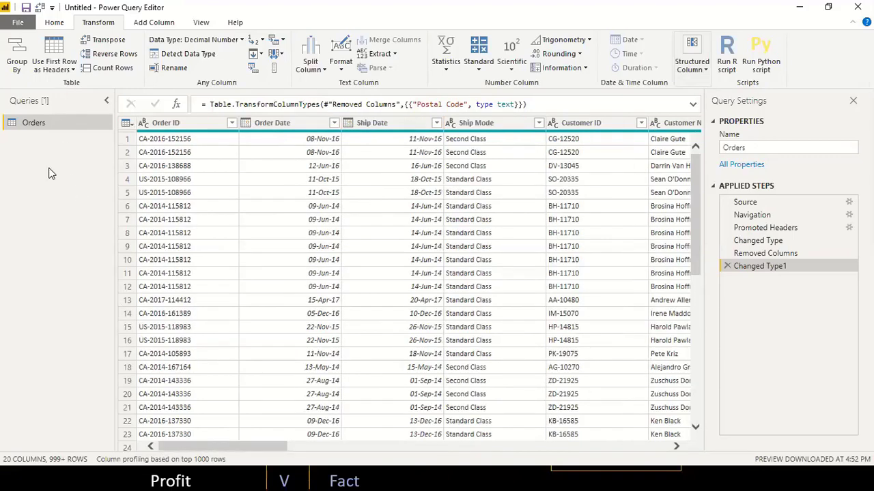
- Create three duplicates of the Orders query
right_click(38, 130)
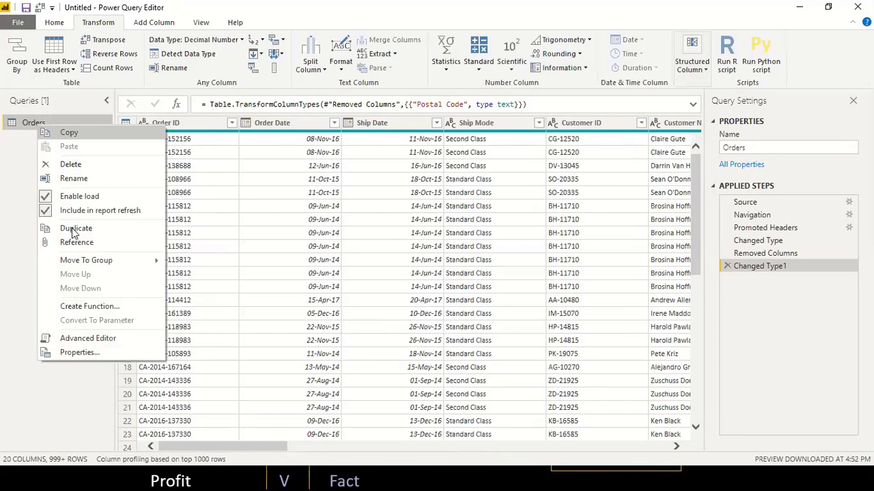
left_click(41, 133)
key("ctrl+v")
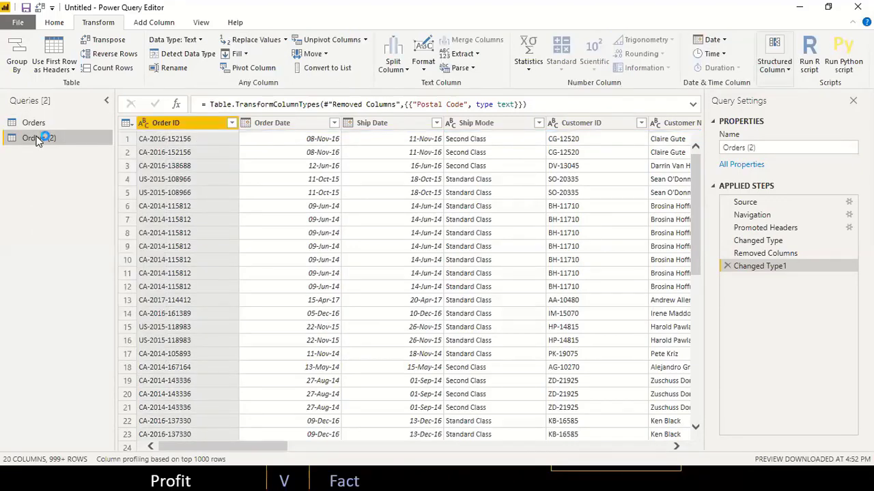
right_click(39, 137)
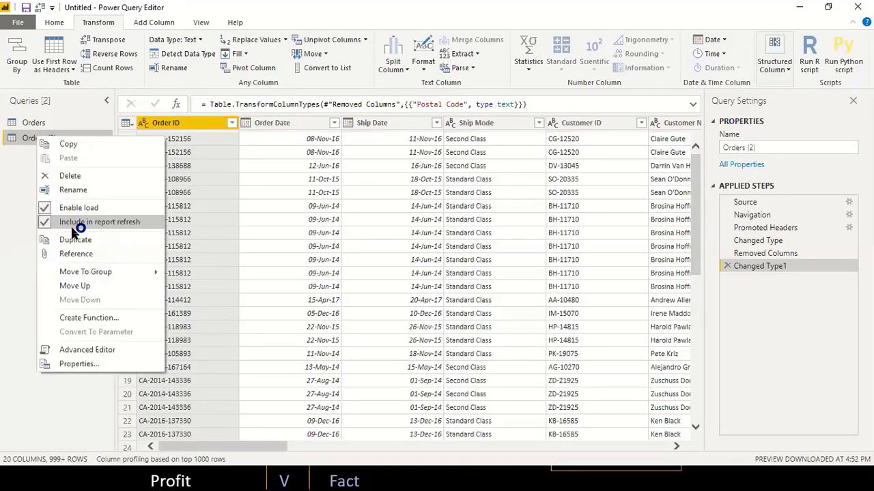
left_click(71, 238)
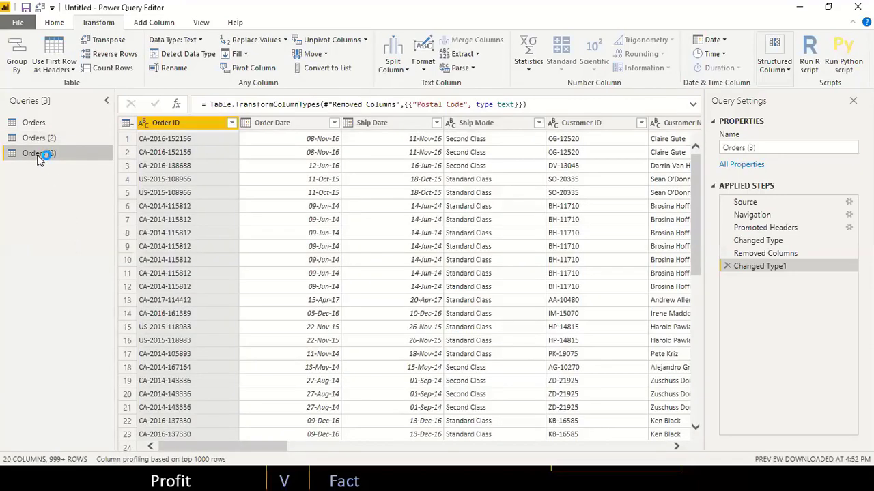
right_click(39, 153)
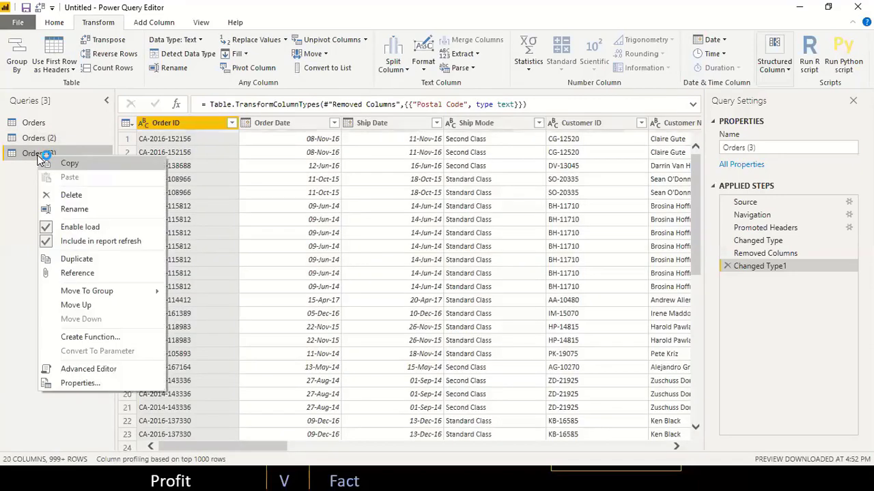
left_click(71, 259)
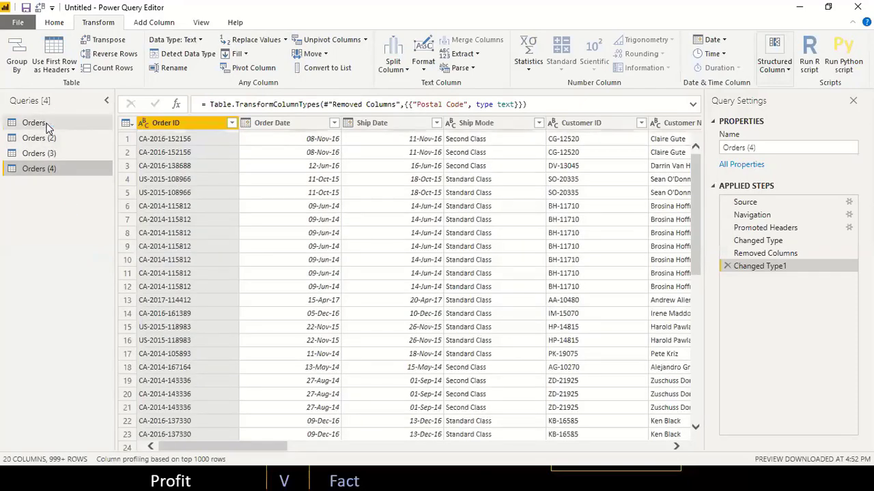
- Compare the original Orders query with its first duplicate and examine the different ways the Orders (2) query can be renamed
left_click(47, 126)
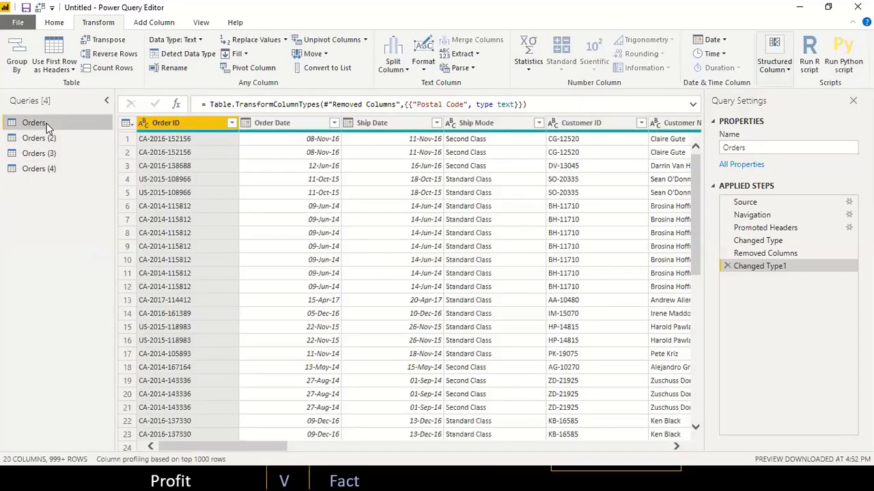
left_click(48, 140)
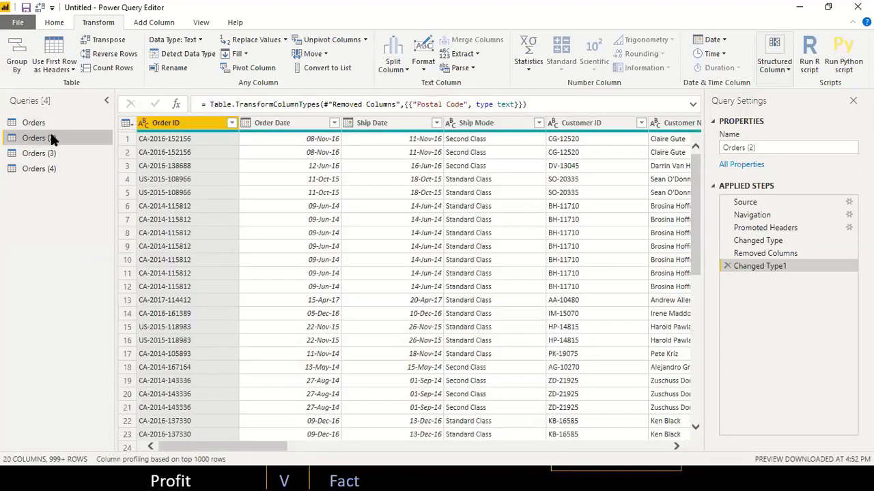
left_click(726, 148)
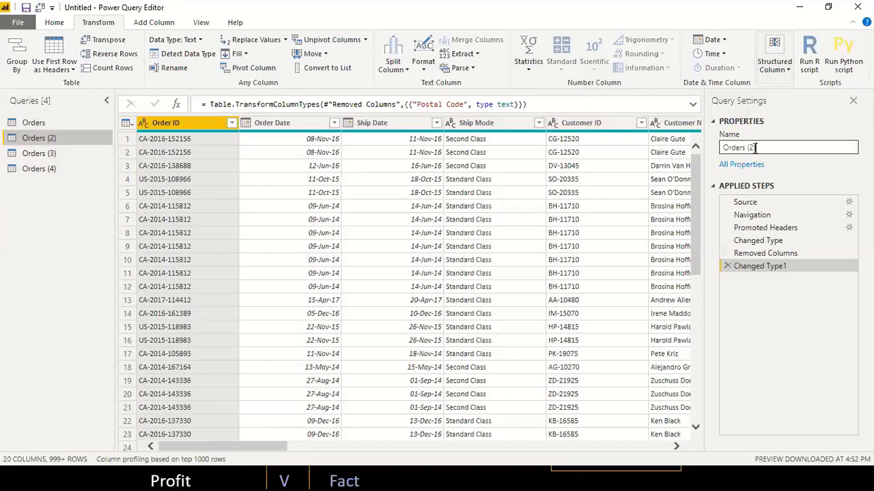
left_click_drag(756, 148, 725, 144)
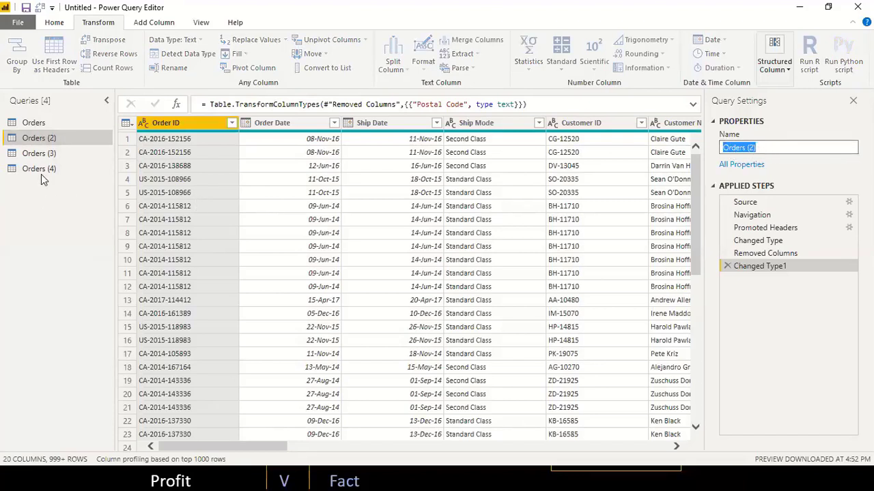
left_click(30, 140)
left_click(39, 138)
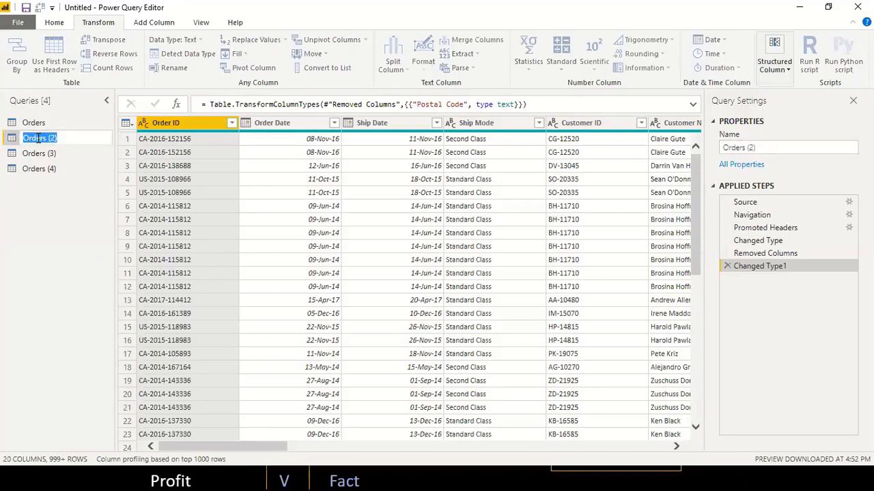
left_click(45, 196)
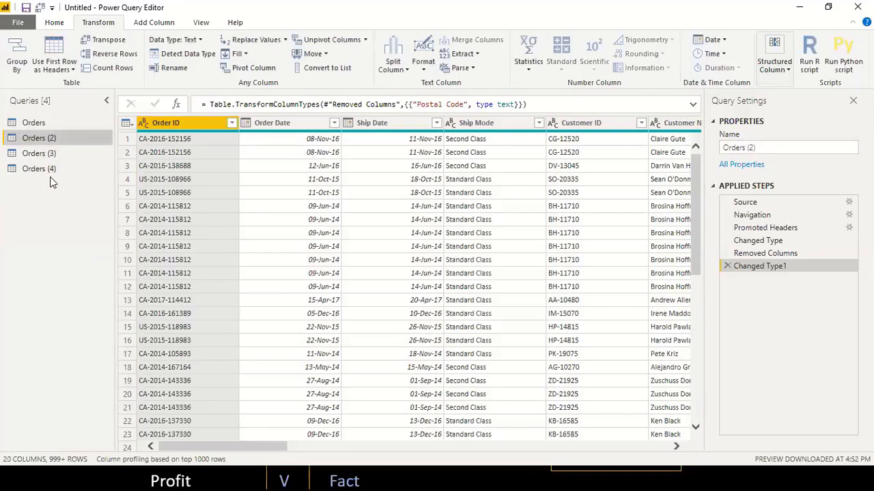
right_click(50, 142)
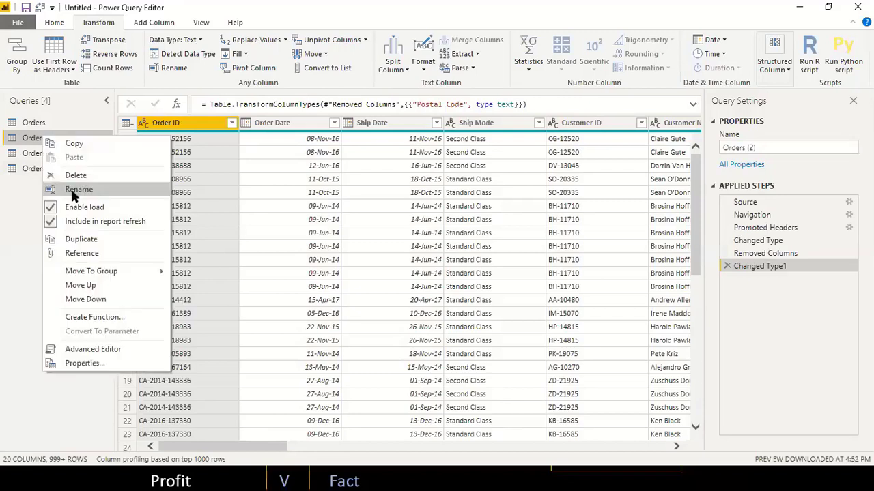
left_click(24, 202)
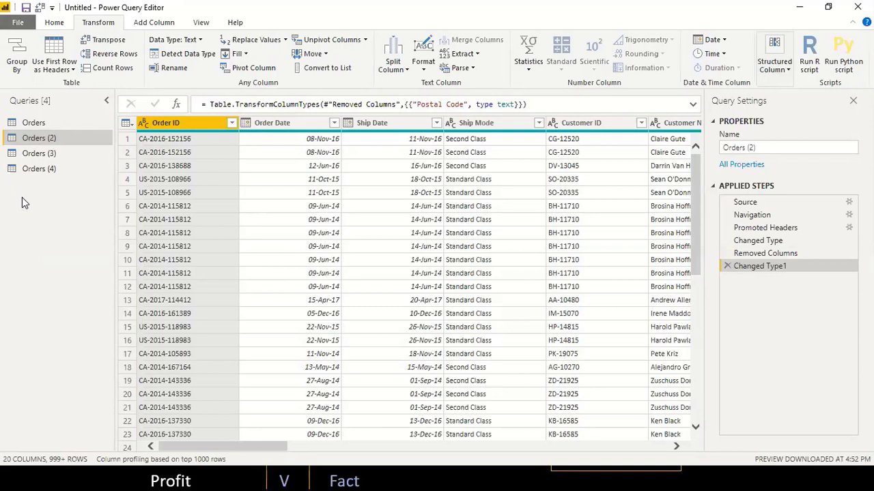
- Rename the Orders (2) query as Customers
double_click(37, 139)
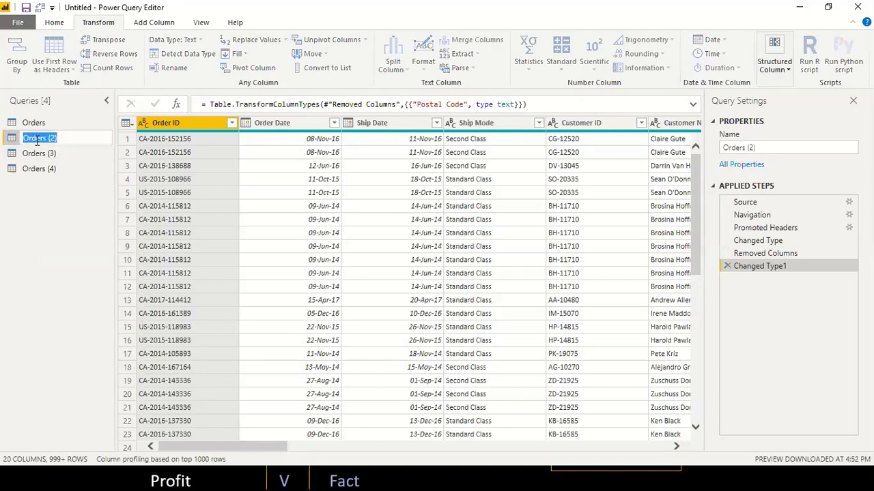
type("Customers")
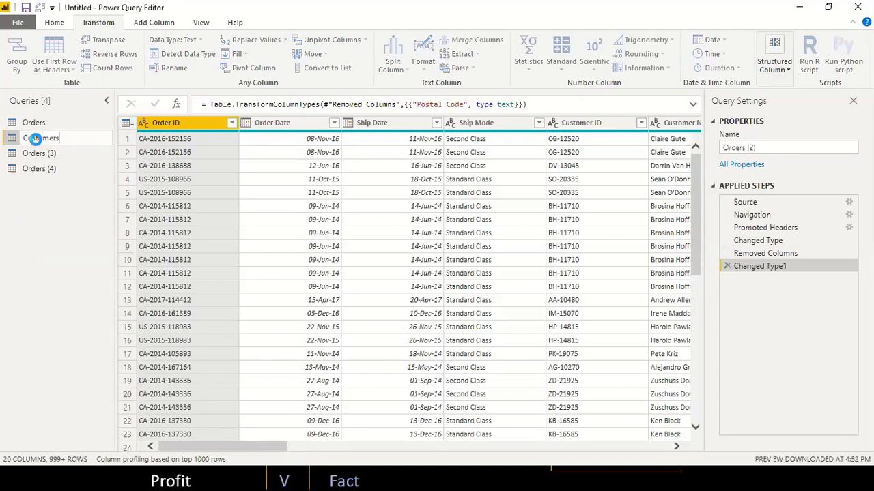
key("Return")
- Rename the Orders (3) query as Location
left_click(50, 156)
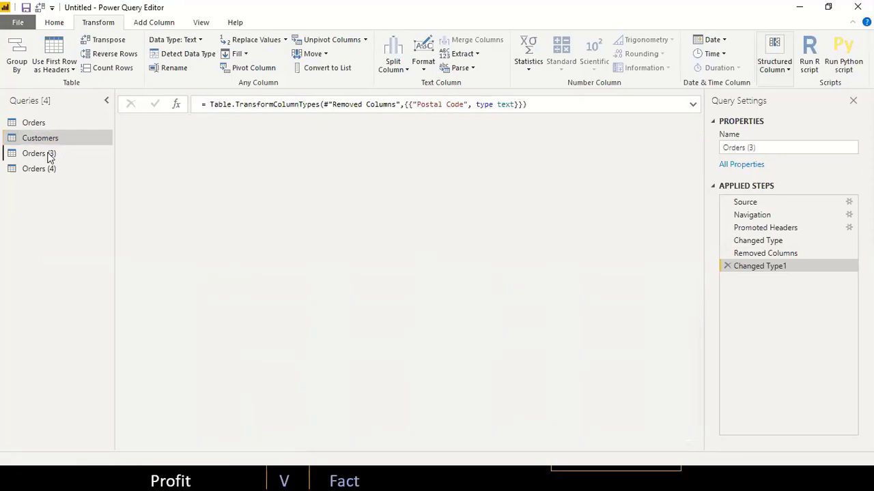
double_click(49, 154)
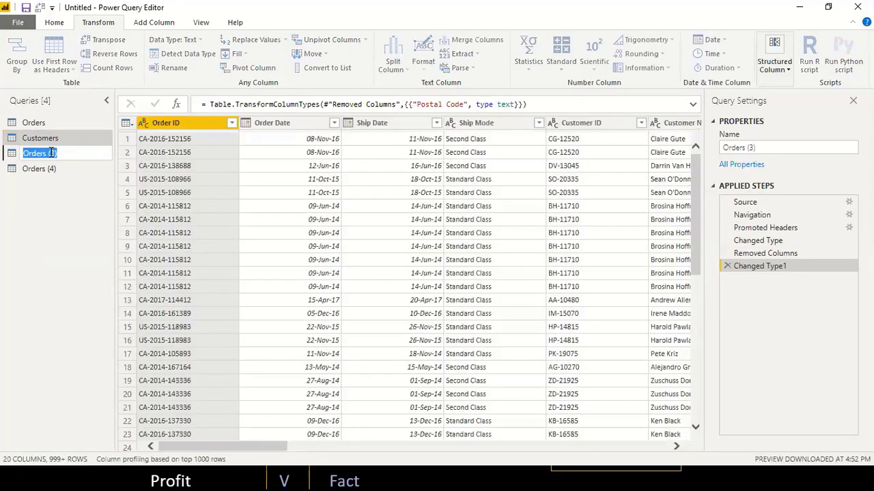
type("Location")
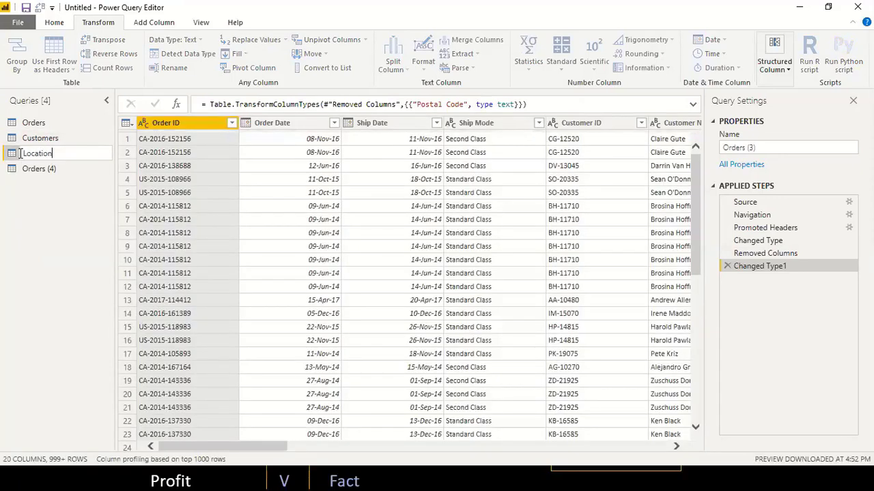
key("Return")
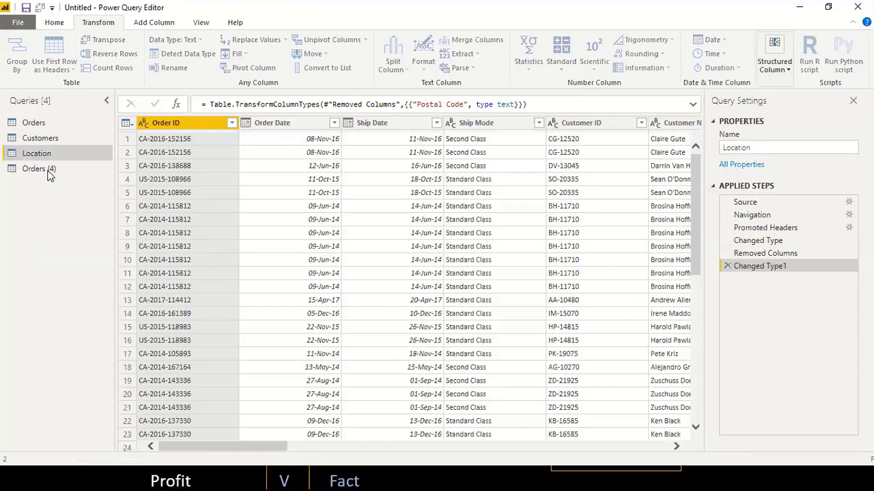
- Rename the Orders (4) query as Product
left_click(49, 174)
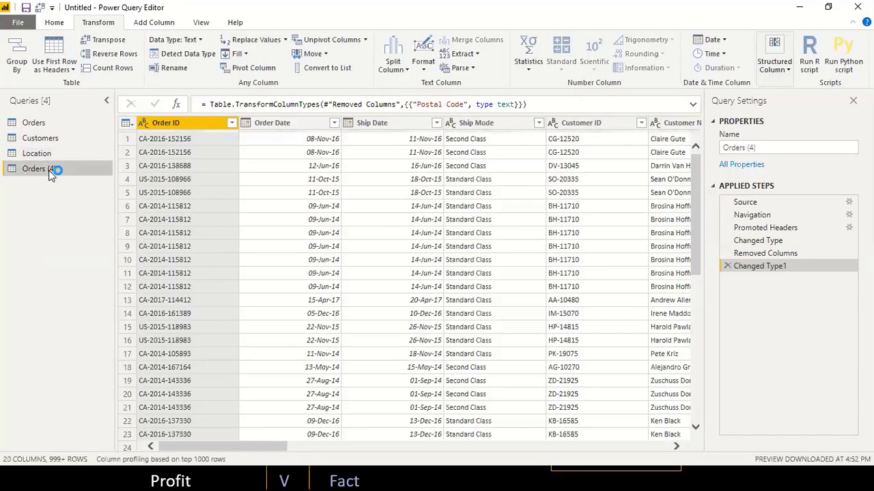
left_click(49, 172)
type("Products")
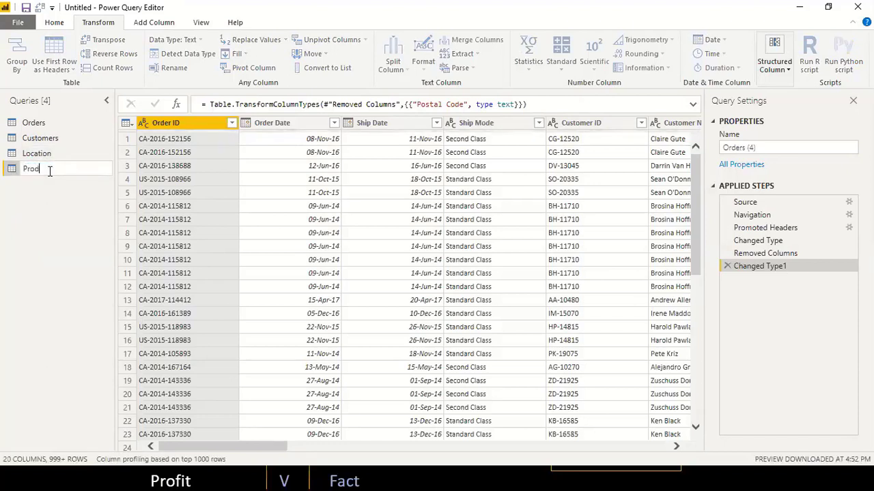
key("Return")
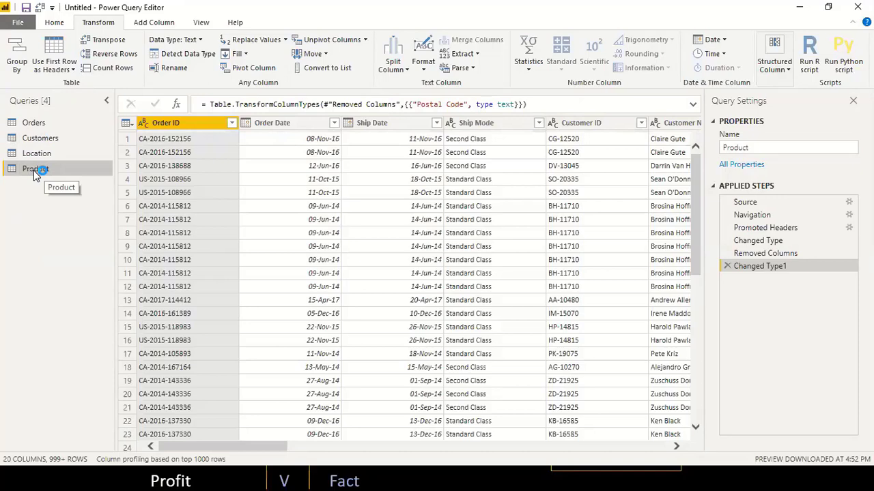
- Switch to the PowerPoint slide show to check which fields belong to the product table, and return to Power Query Editor
key("alt+Tab")
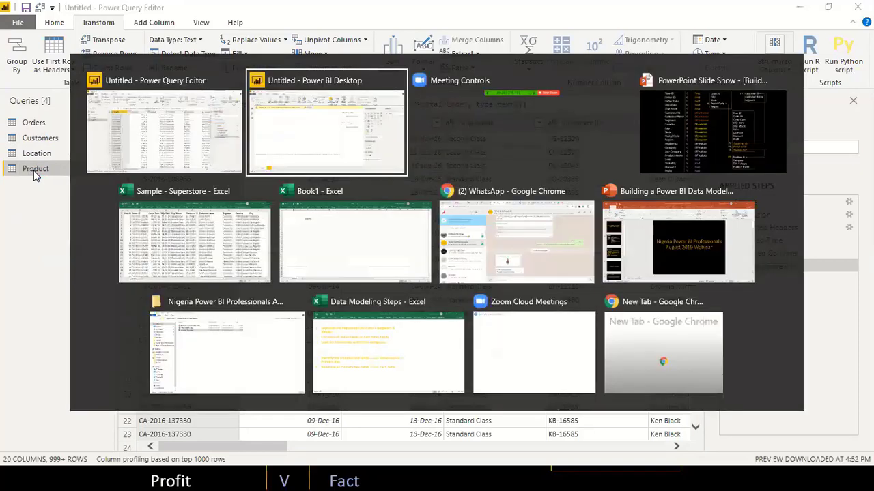
key("alt+Tab")
key("alt+Tab")
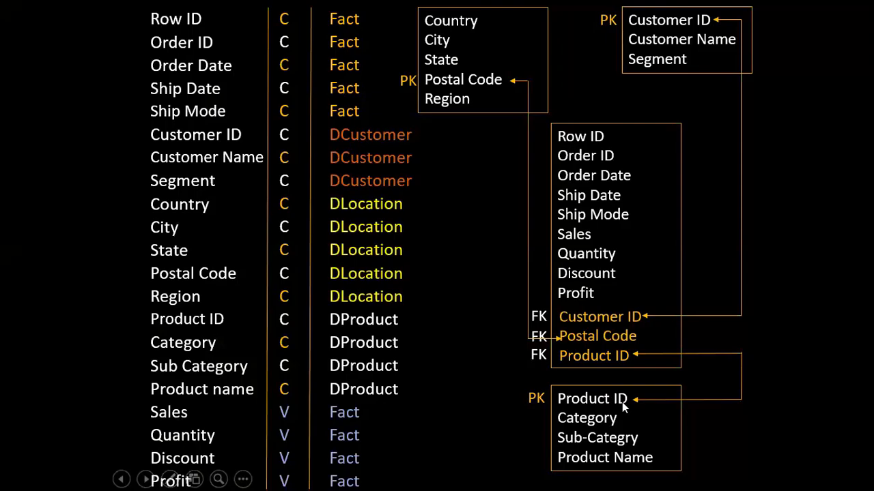
key("alt+Tab")
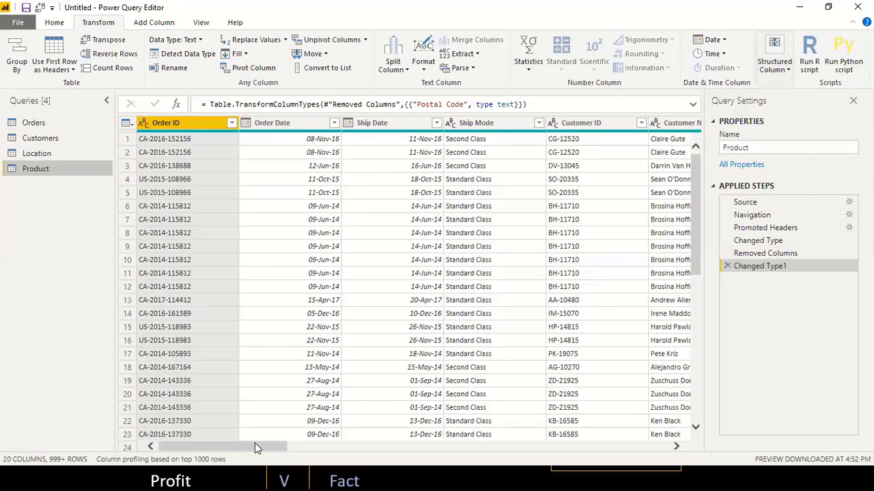
scroll(622, 365, "right", 5)
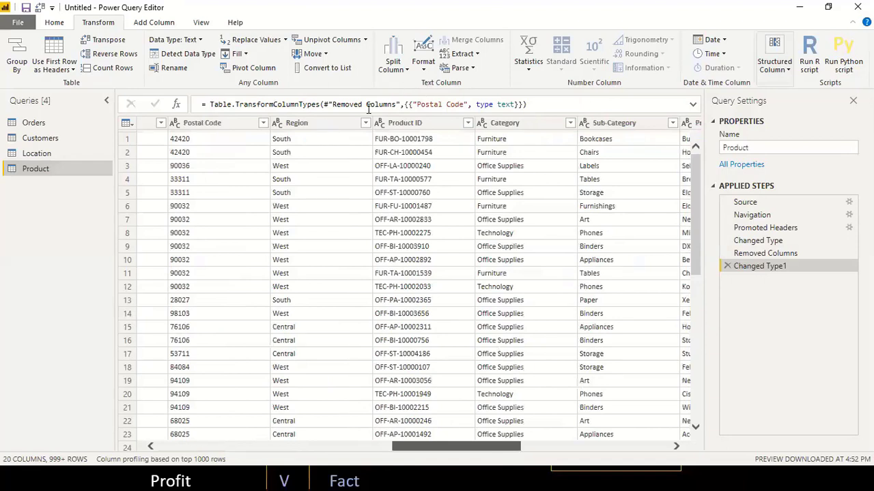
scroll(509, 447, "right", 2)
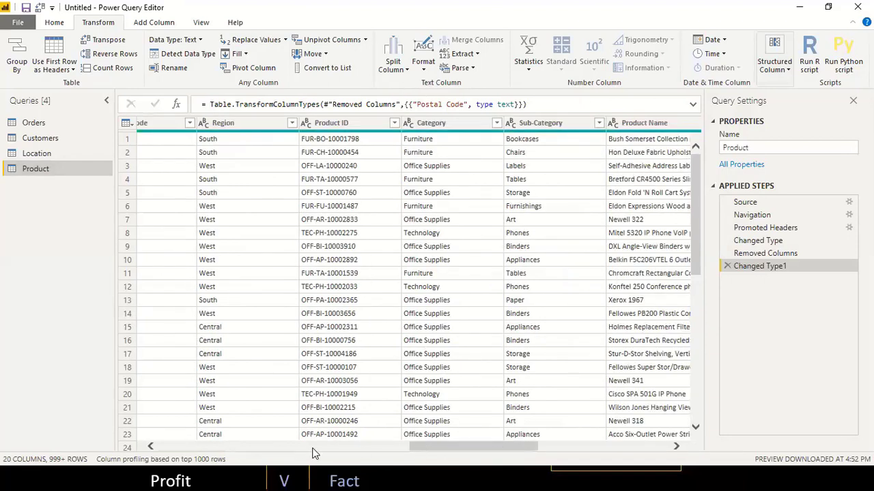
left_click(247, 447)
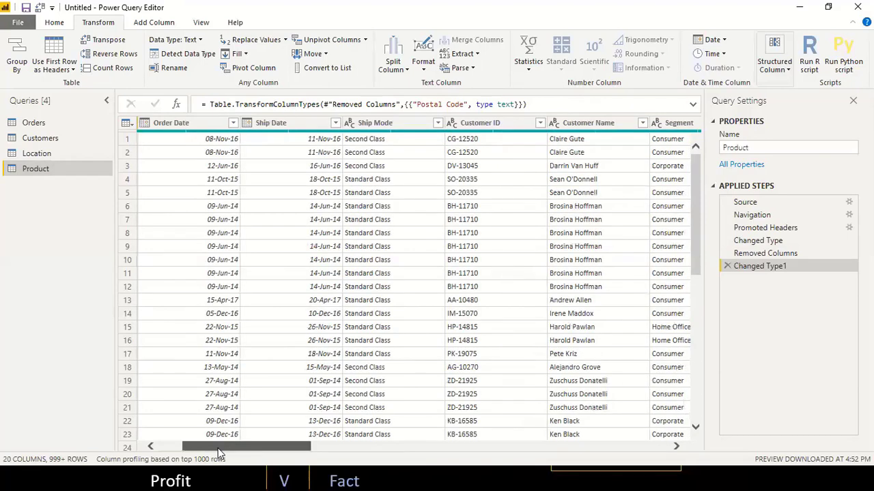
scroll(218, 453, "left", 2)
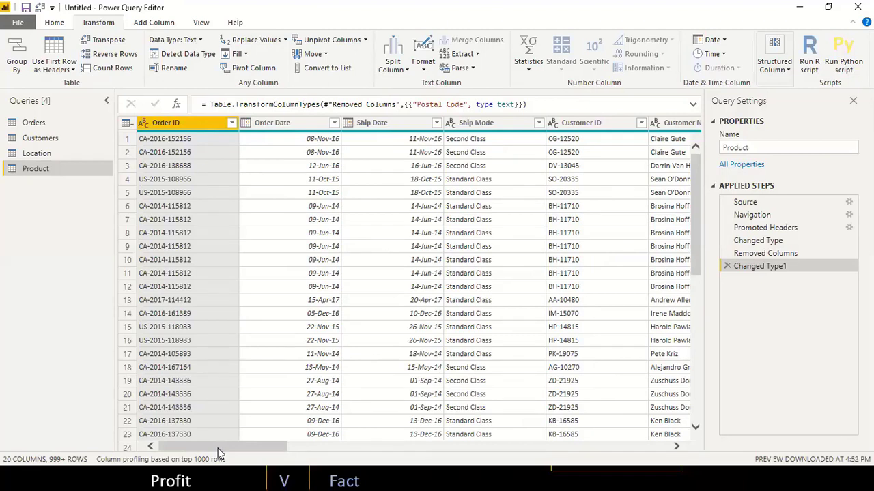
right_click(186, 124)
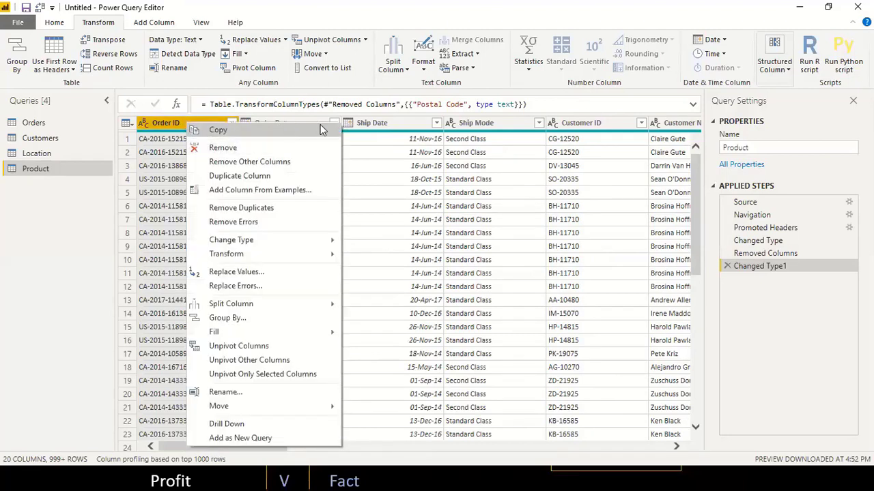
key("Escape")
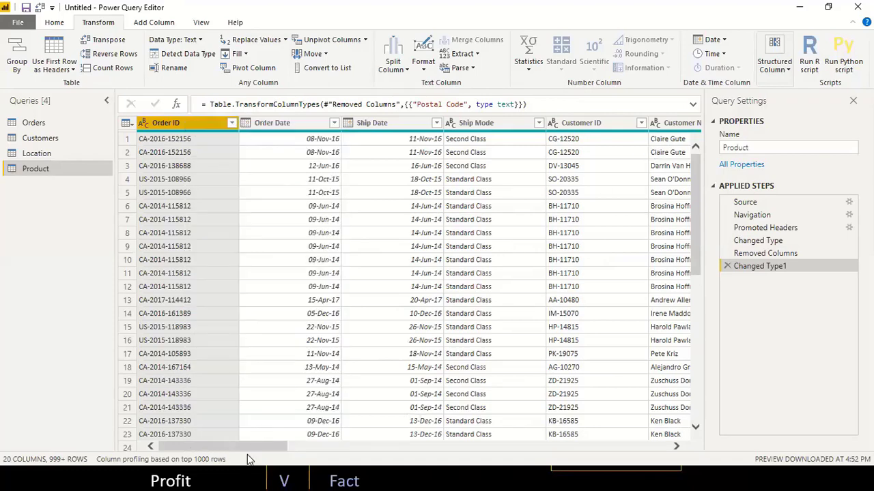
left_click_drag(244, 445, 273, 447)
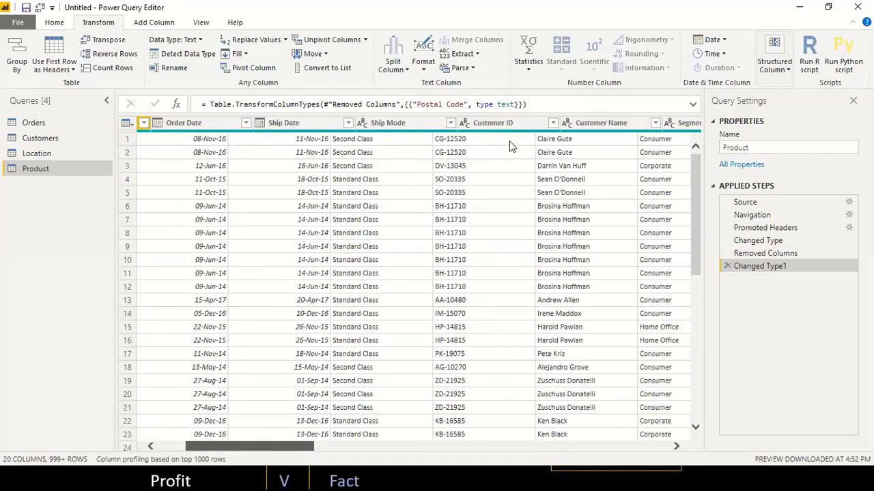
scroll(507, 132, "right", 3)
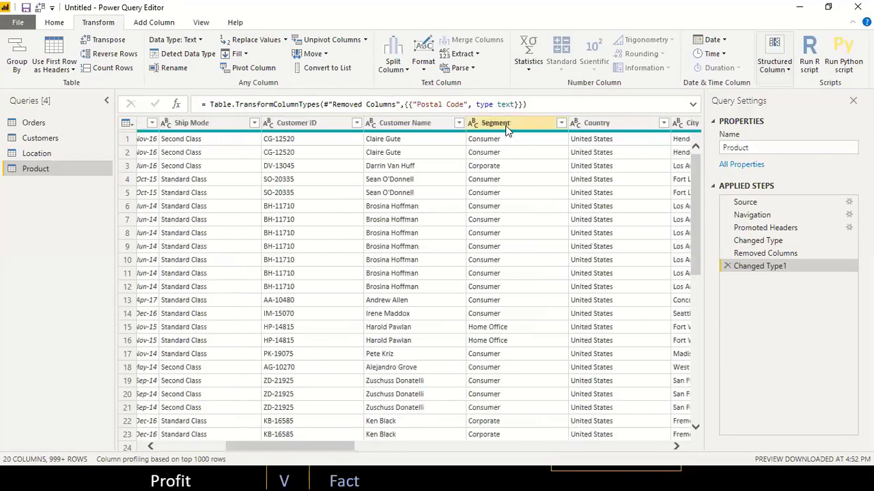
left_click(507, 132, "shift")
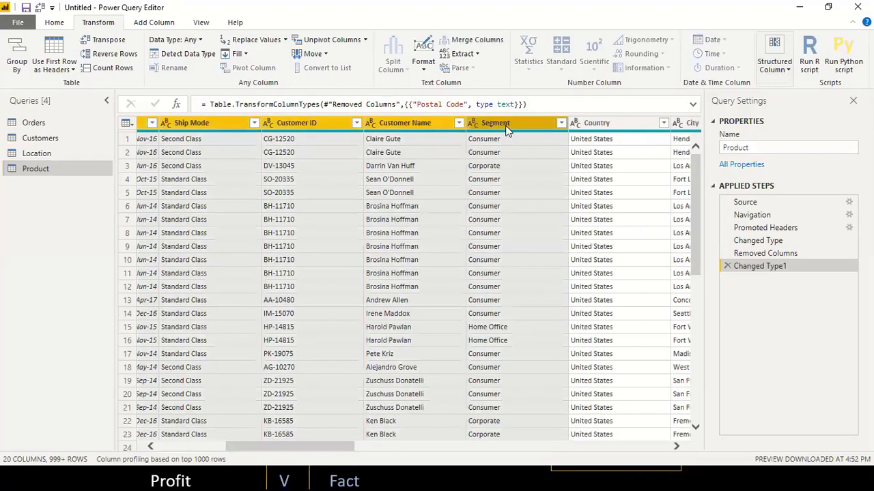
right_click(506, 130)
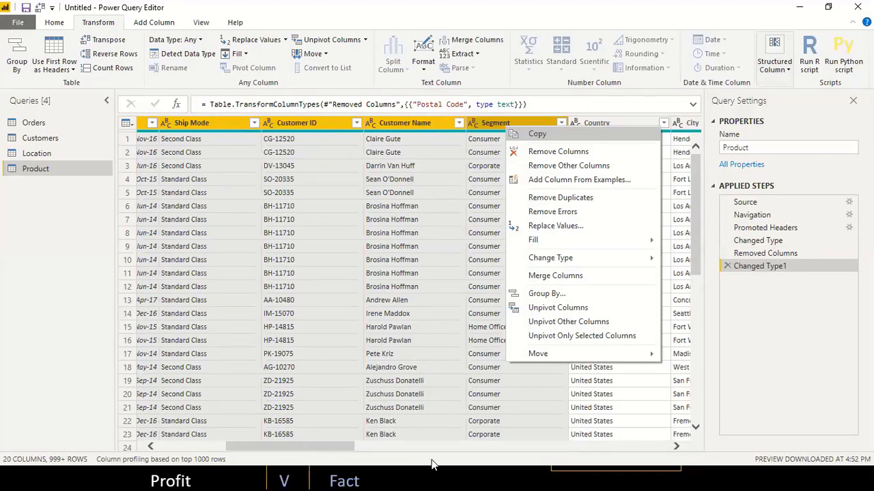
left_click(470, 446)
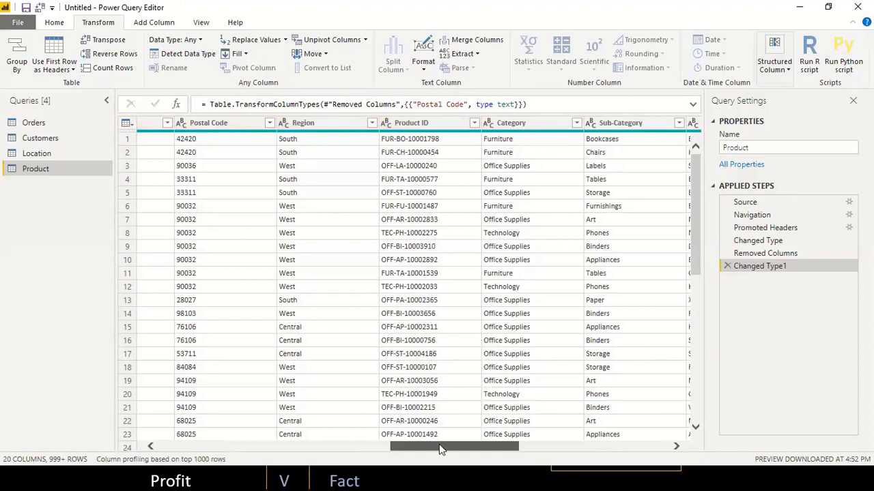
- Try to remove all columns except Product ID through Product Name from the Product query
left_click_drag(440, 449, 504, 450)
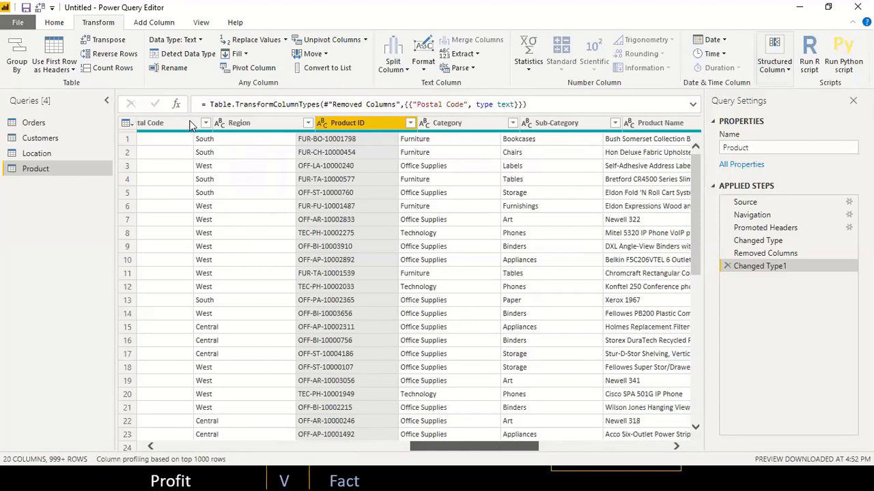
scroll(191, 126, "right", 3)
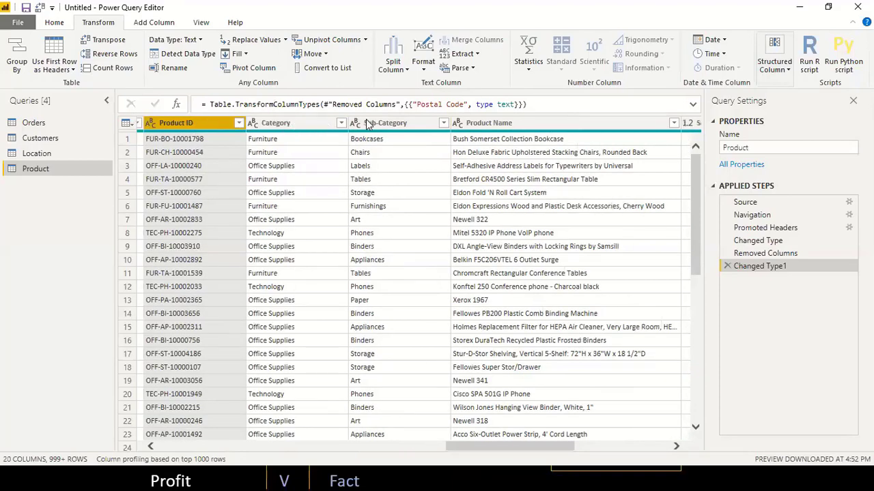
left_click(520, 123, "shift")
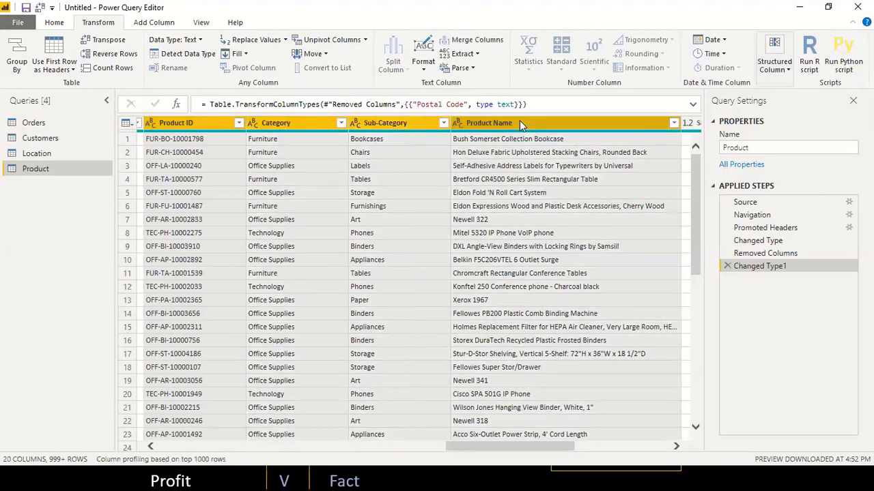
right_click(519, 123)
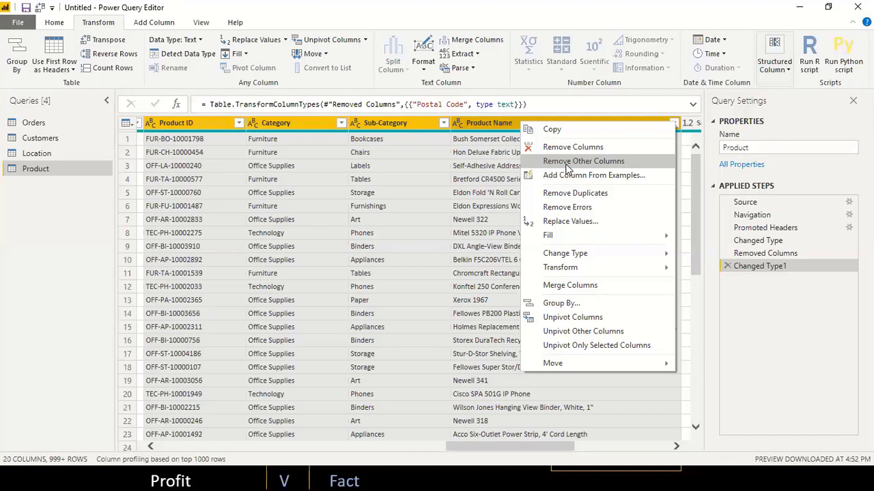
left_click(565, 164)
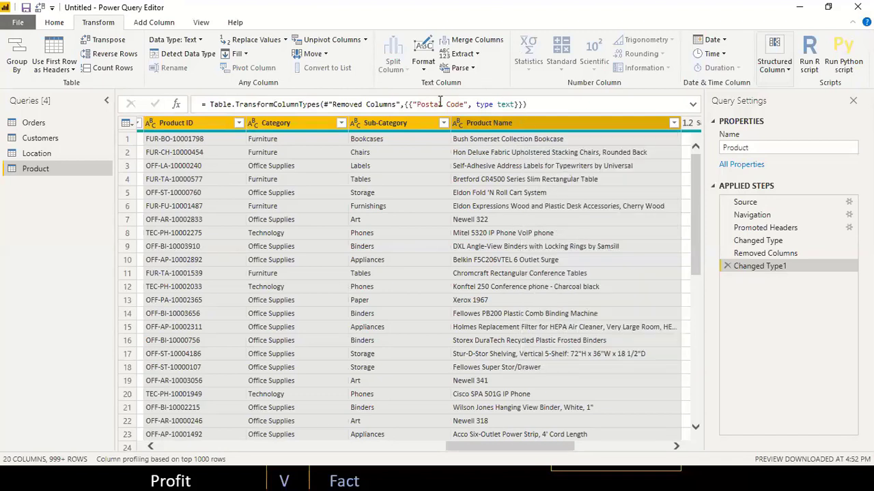
left_click(395, 123)
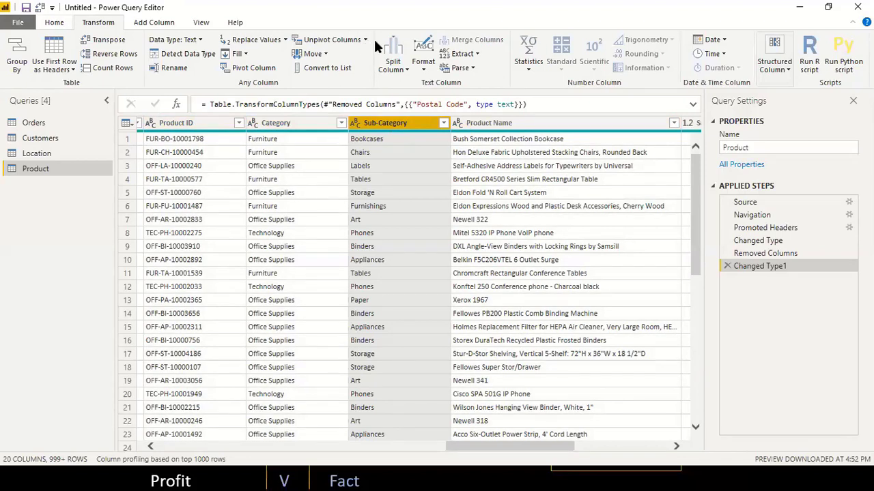
- Use Choose Columns to keep only Product ID, Category, Sub-Category and Product Name in the Product query
scroll(374, 45, "up", 1)
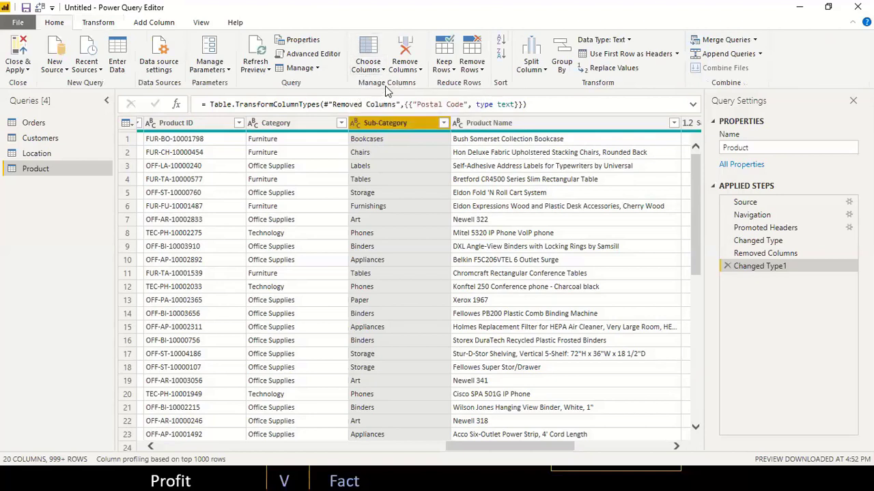
left_click(368, 48)
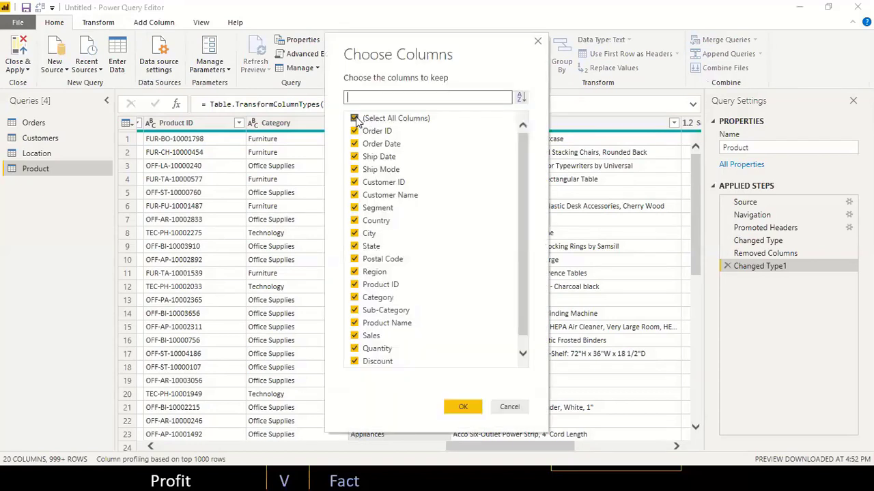
left_click(355, 118)
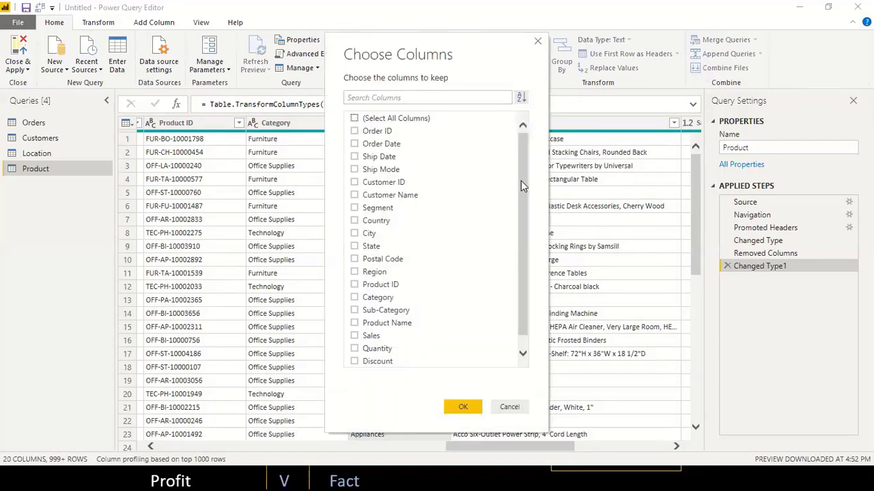
scroll(524, 186, "down", 1)
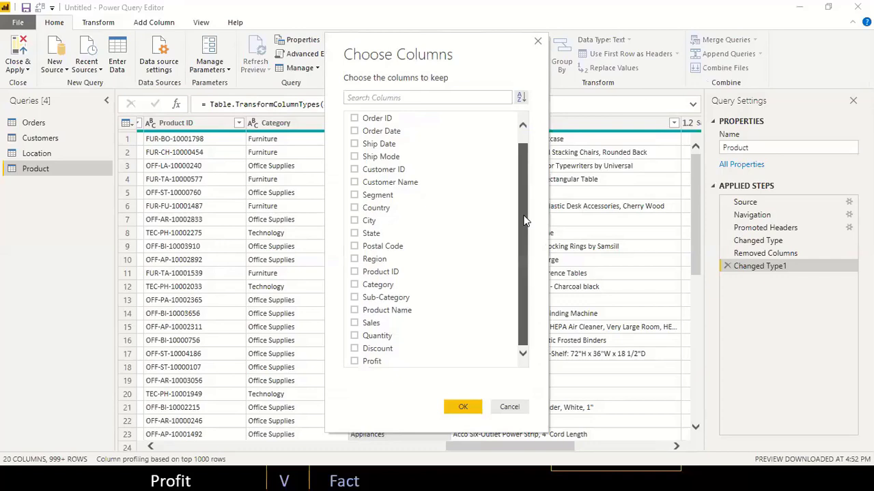
left_click(354, 272)
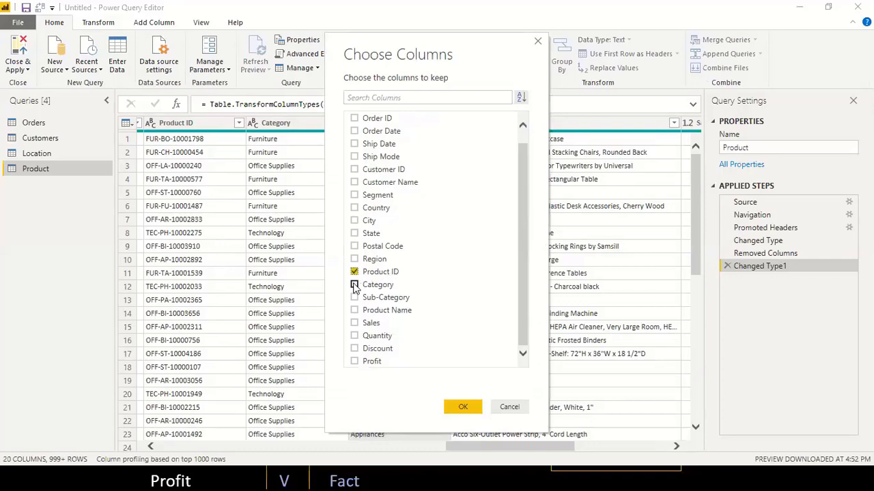
left_click(354, 285)
left_click(354, 298)
left_click(355, 311)
left_click(458, 406)
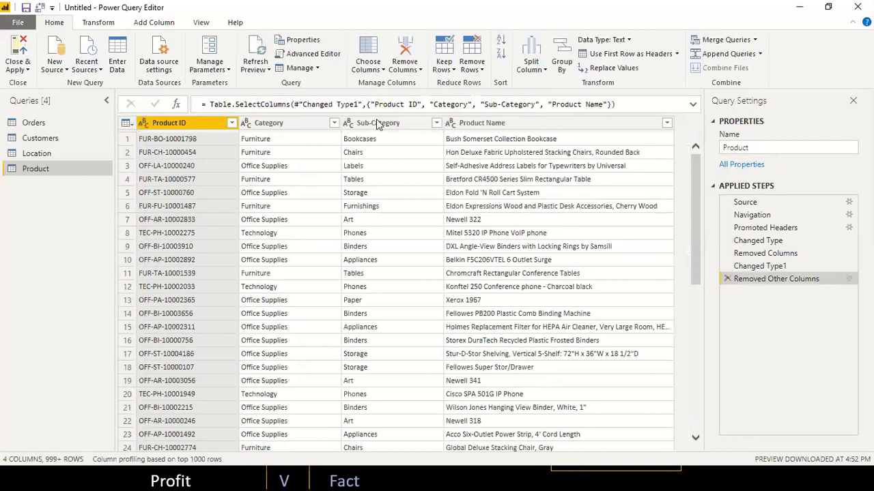
left_click(656, 130, "shift")
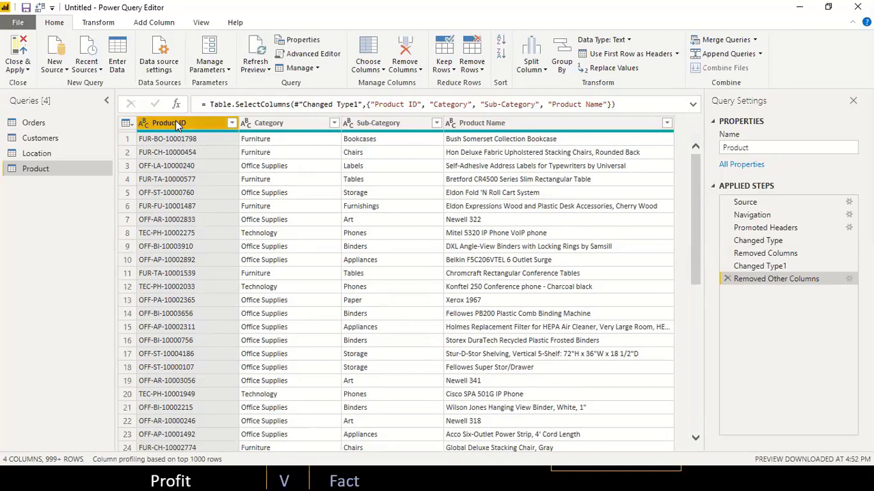
left_click(565, 120)
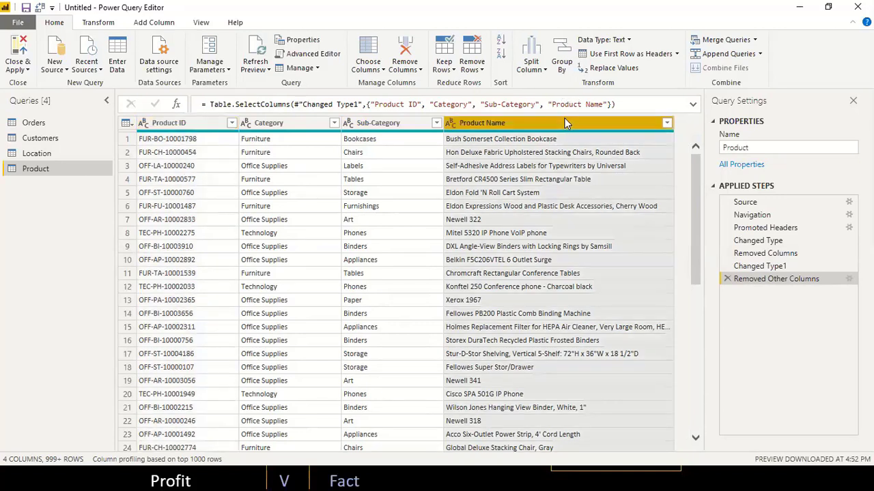
left_click(291, 123)
left_click(386, 127)
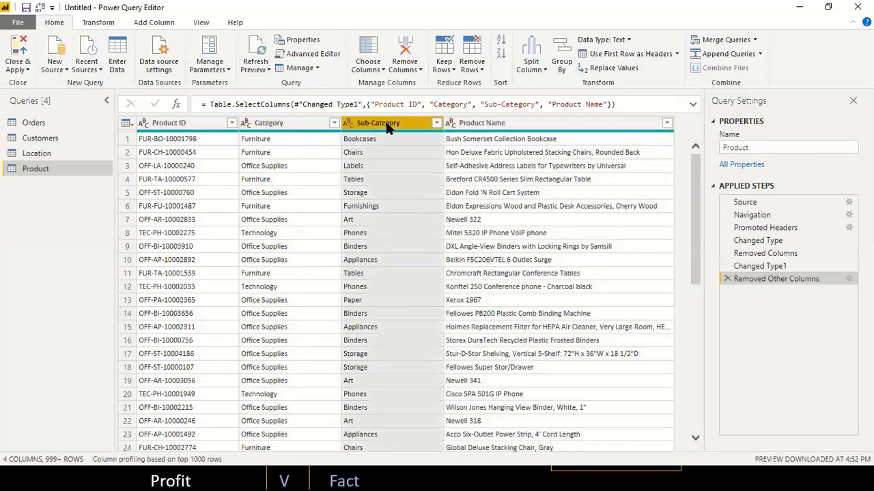
left_click(163, 129)
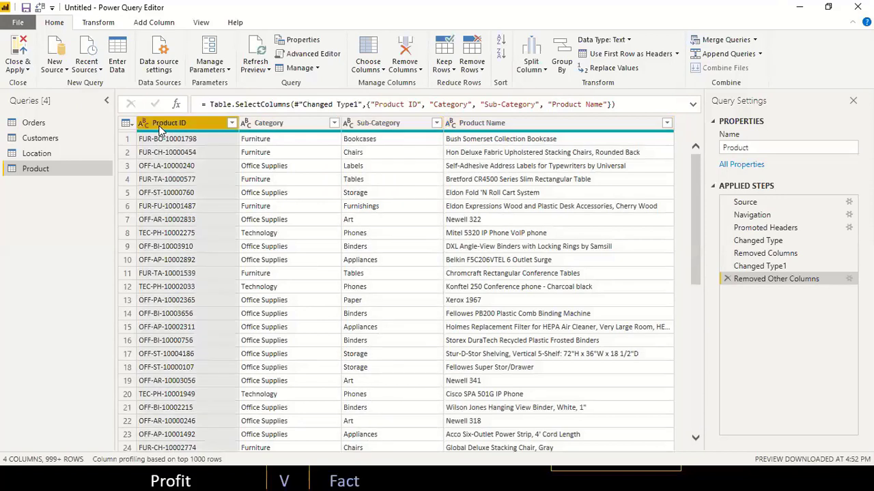
left_click(522, 126, "ctrl")
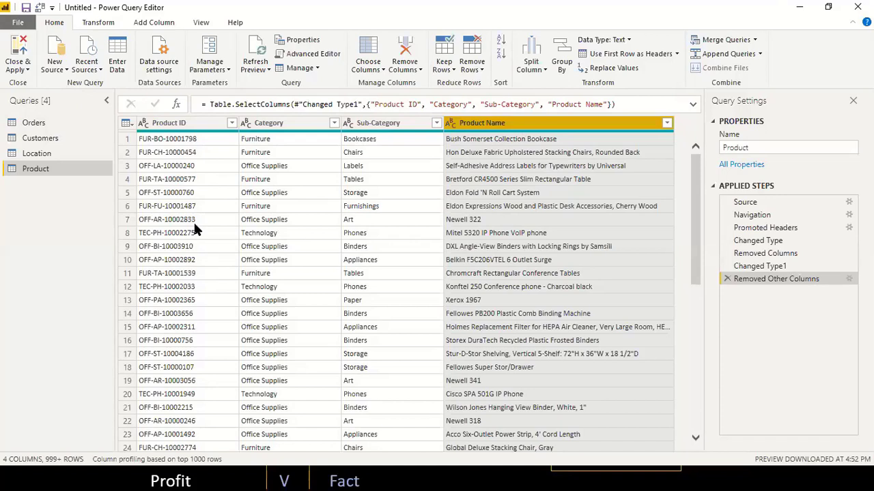
- Remove duplicate rows from the Product query based on all four of its columns
left_click(186, 124)
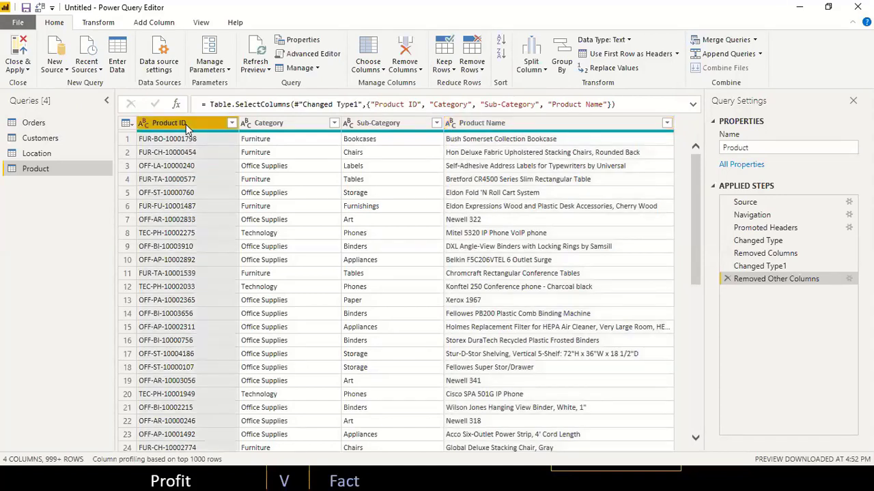
key("ctrl+a")
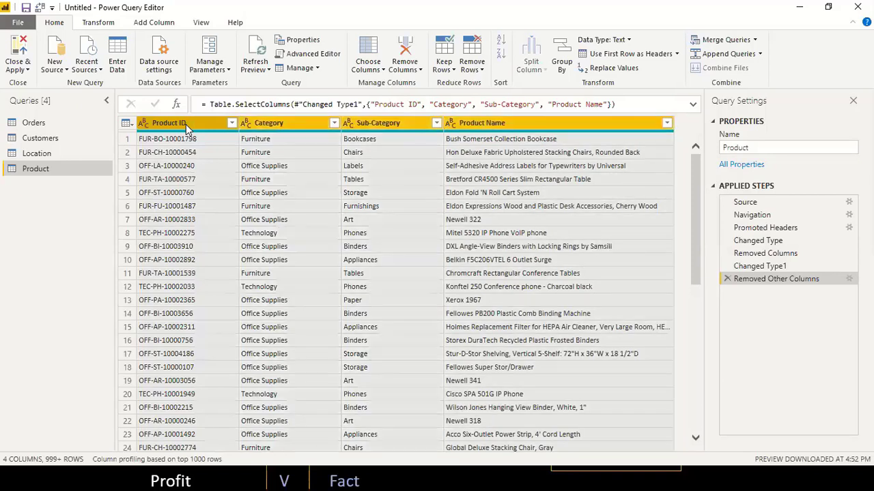
right_click(186, 125)
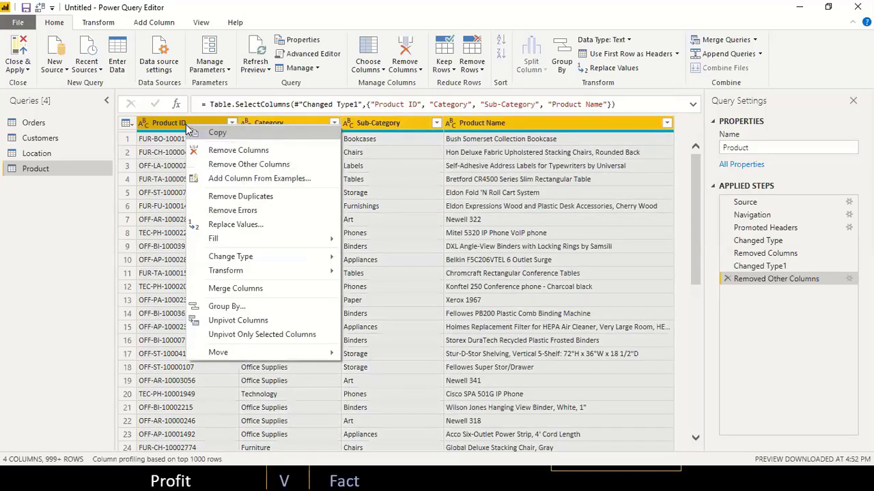
left_click(227, 198)
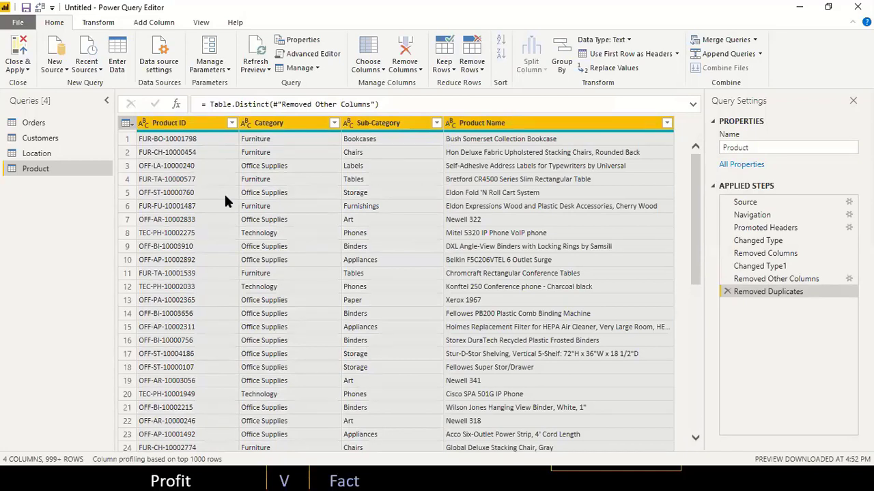
- Check the location fields in the PowerPoint slide, and keep only Country, City, State, Postal Code and Region in the Location query
left_click(37, 153)
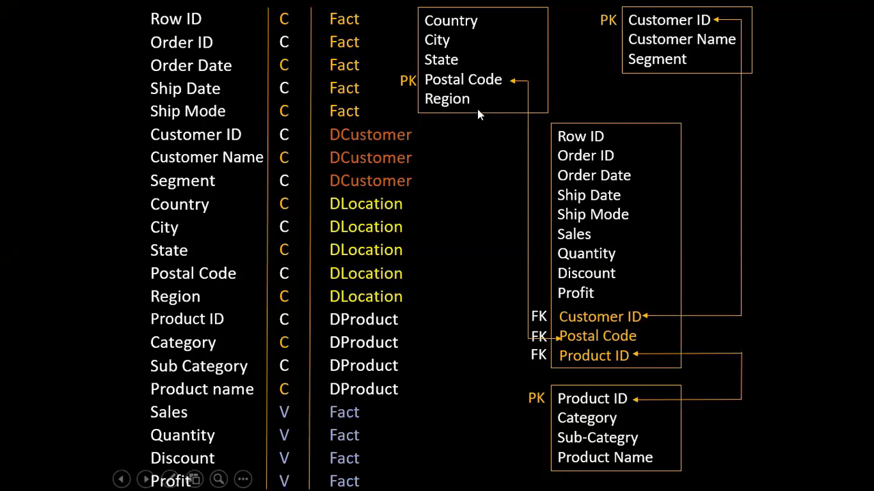
key("alt+Tab")
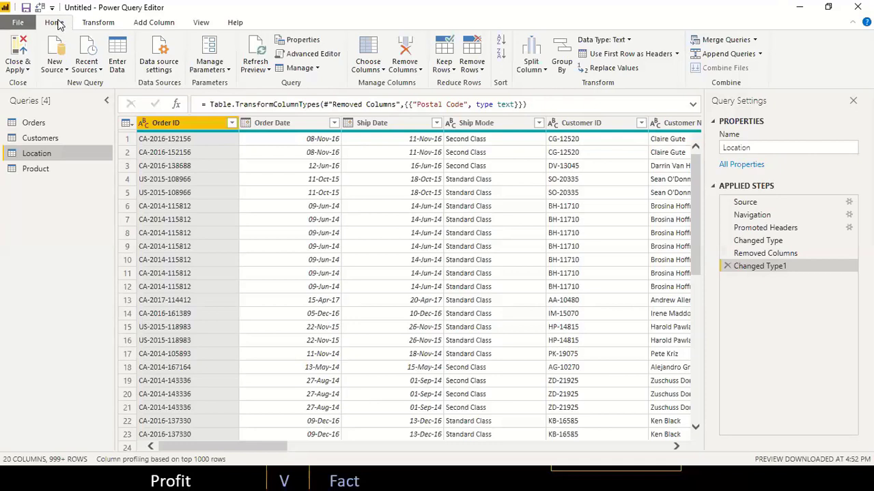
left_click(366, 47)
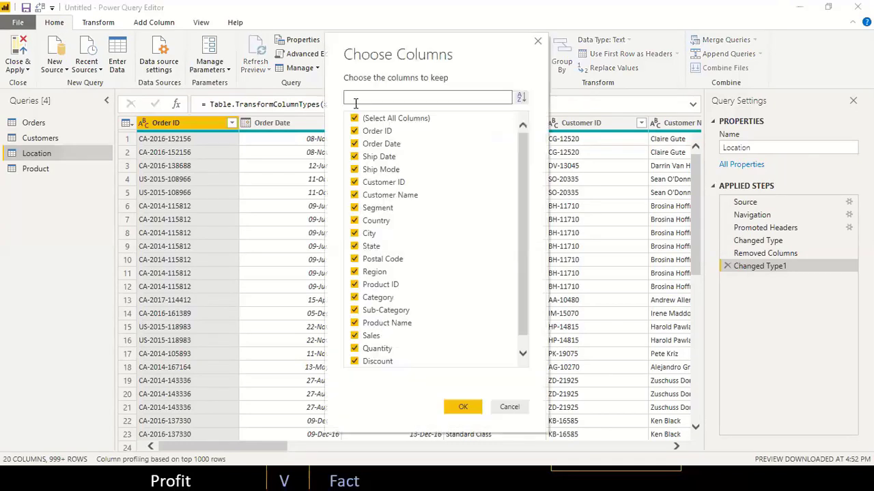
left_click(354, 118)
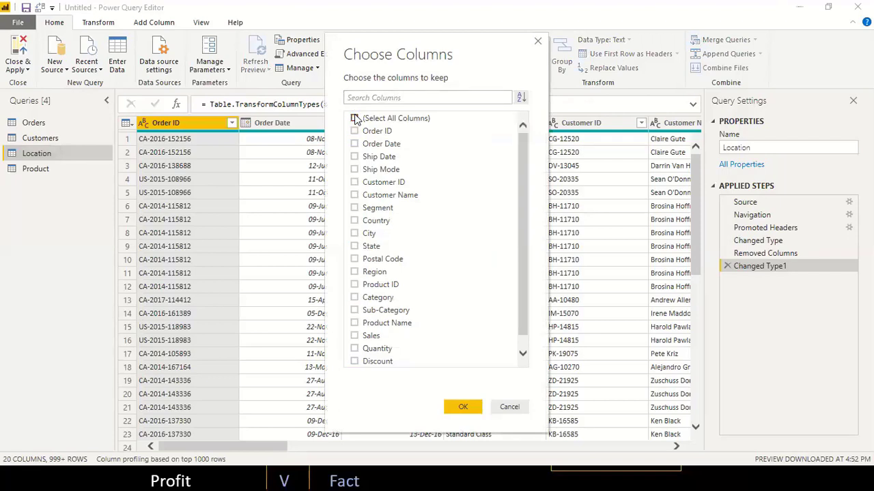
left_click(354, 222)
left_click(354, 234)
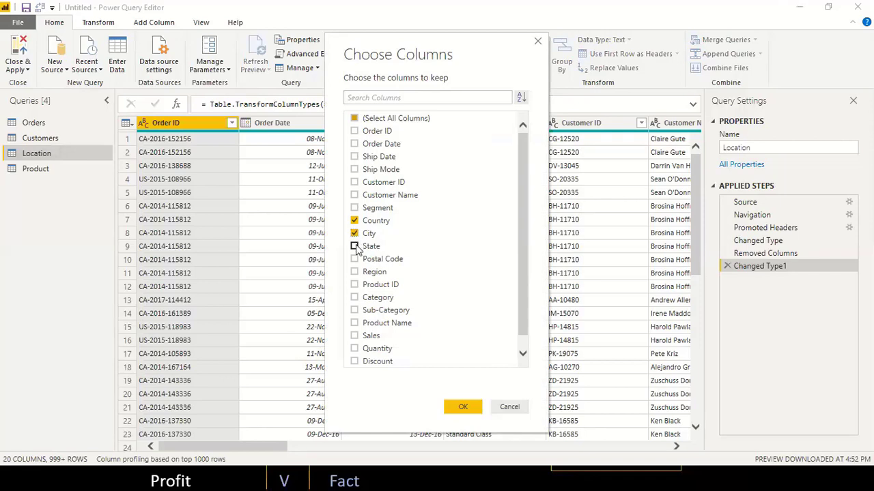
left_click(354, 246)
left_click(355, 260)
left_click(456, 407)
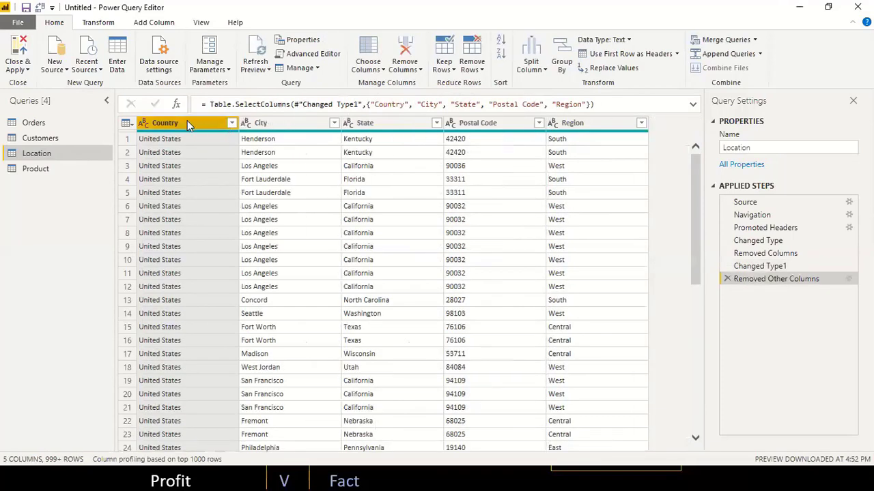
- Remove duplicate rows from the Location query based on all five of its columns
key("ctrl+a")
right_click(187, 123)
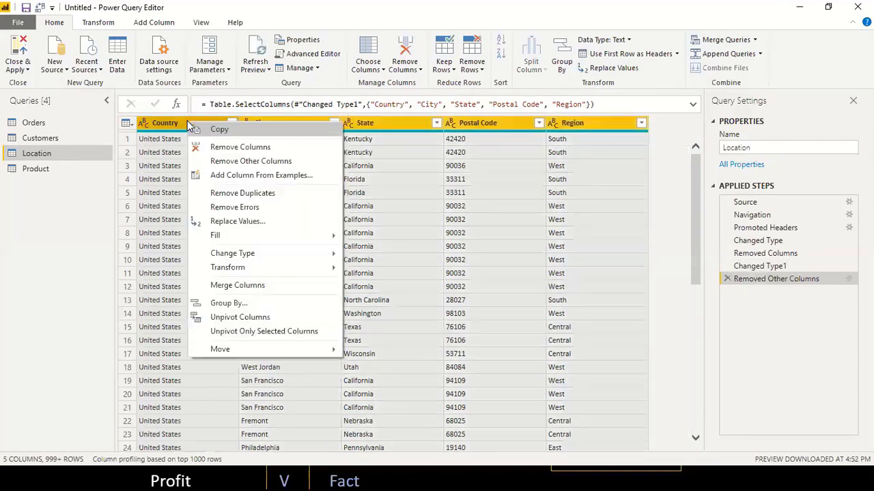
left_click(244, 193)
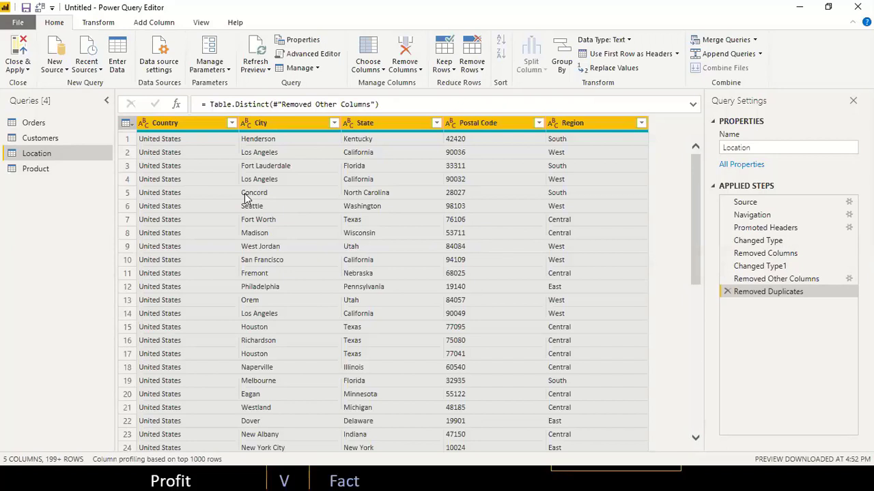
- Look through the Location query's columns from Country to Region, comparing Country with Postal Code as the possible unique key
left_click(186, 123)
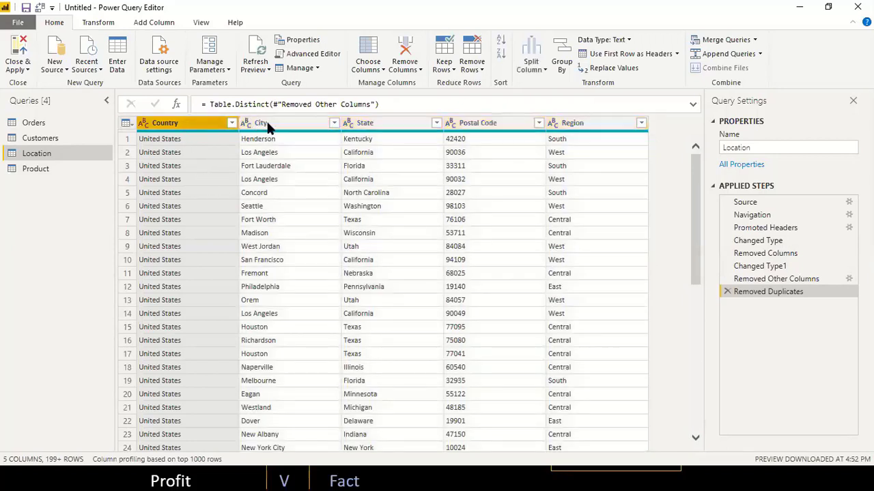
left_click(390, 123)
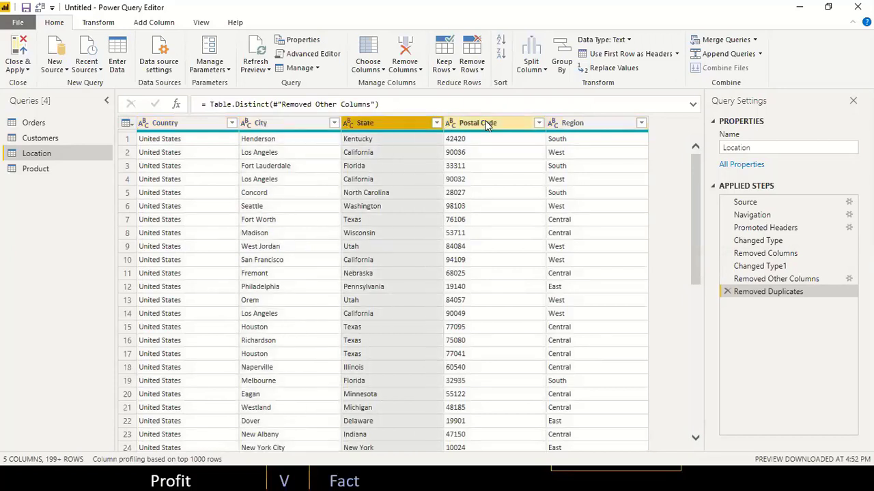
left_click(487, 123)
left_click(579, 122)
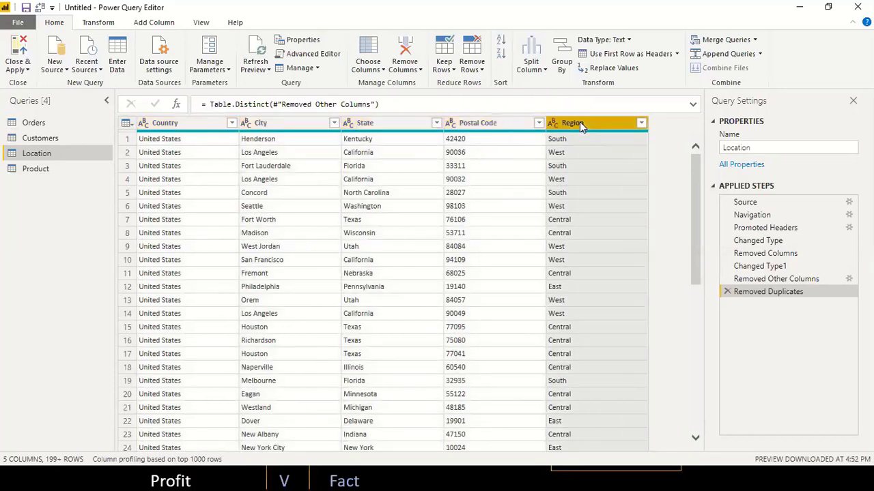
left_click(174, 127)
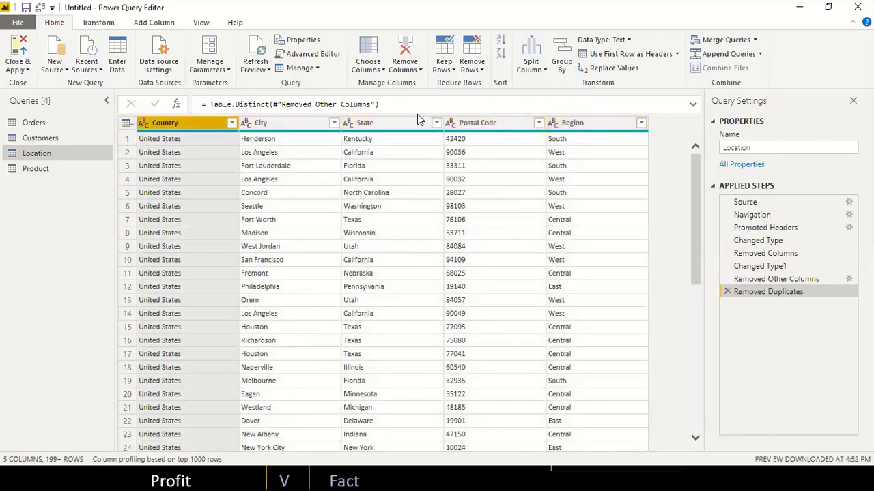
left_click(486, 127)
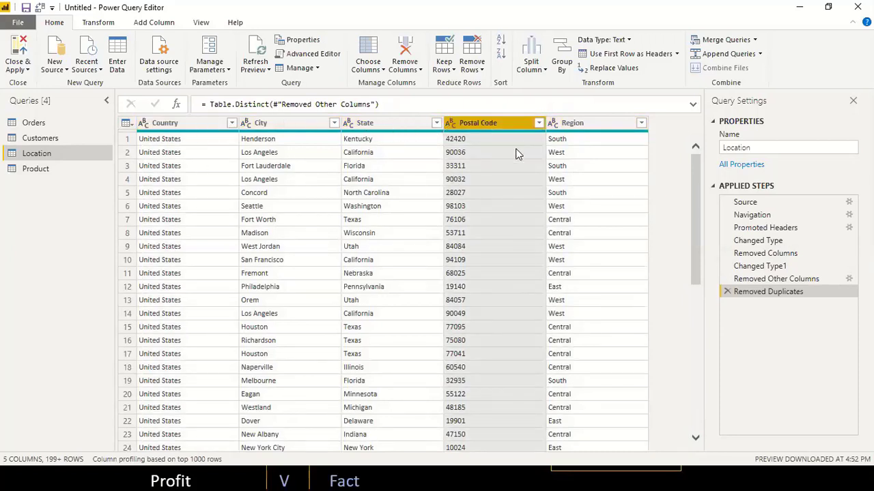
left_click(193, 124)
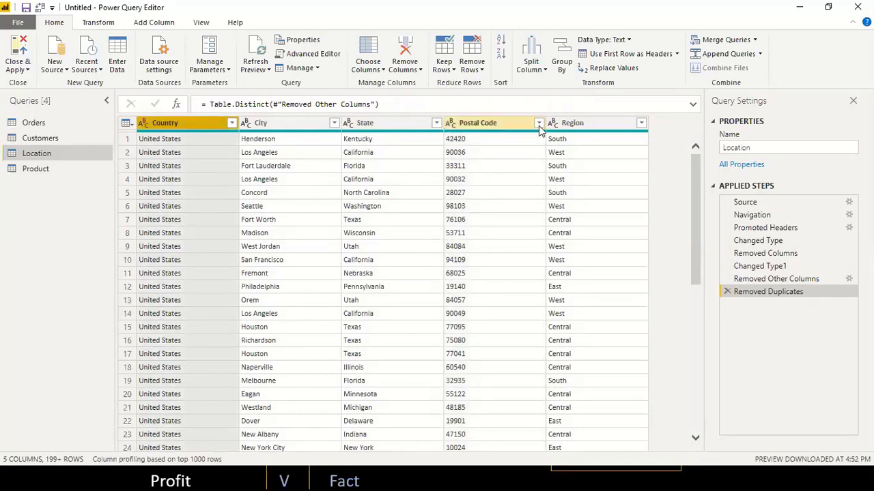
- Use Choose Columns to keep only Customer ID, Customer Name and Segment in the Customers query
left_click(56, 141)
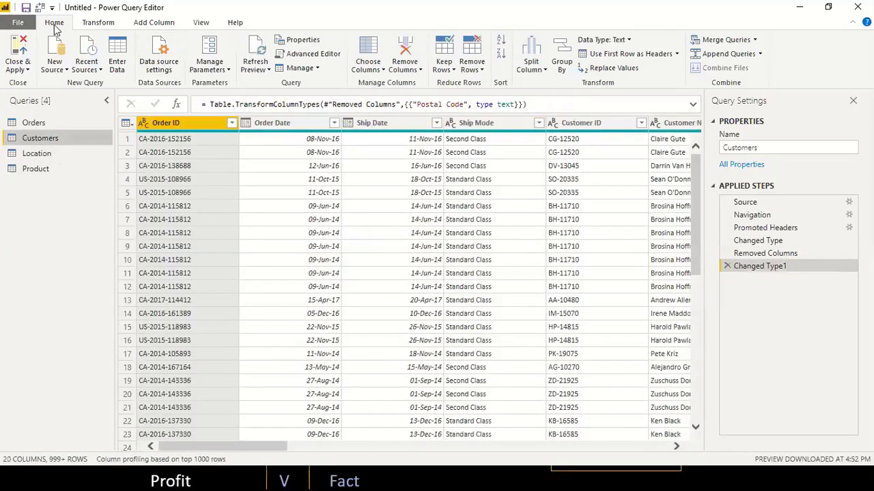
left_click(369, 49)
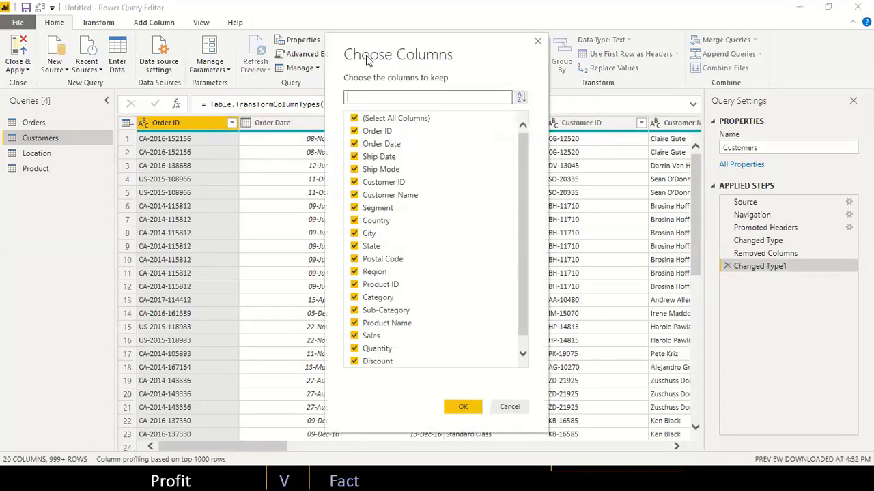
left_click(354, 119)
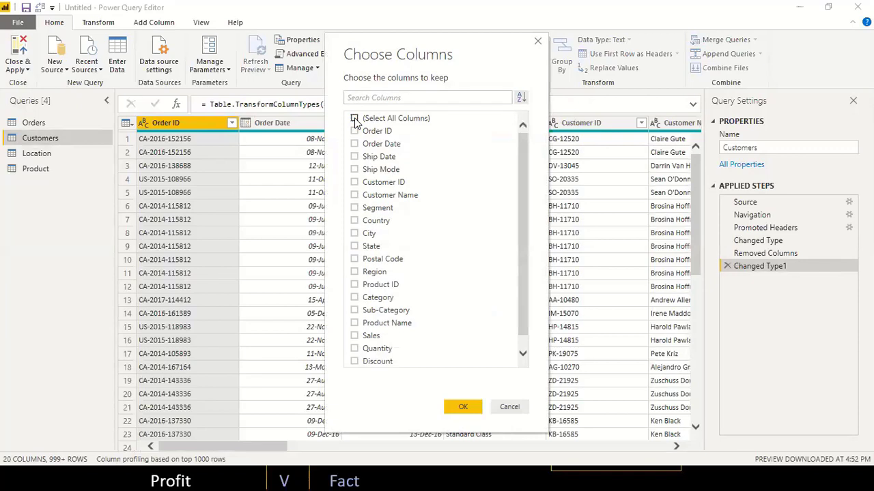
left_click(354, 182)
left_click(354, 196)
left_click(354, 208)
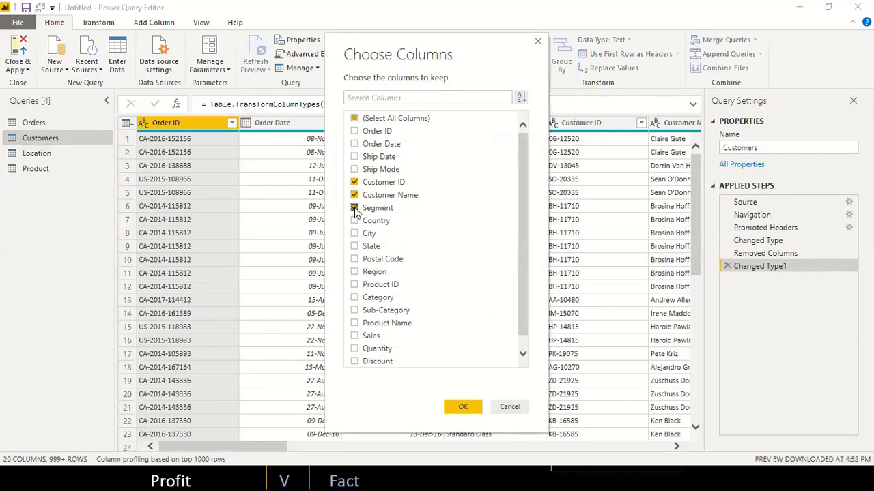
left_click(463, 408)
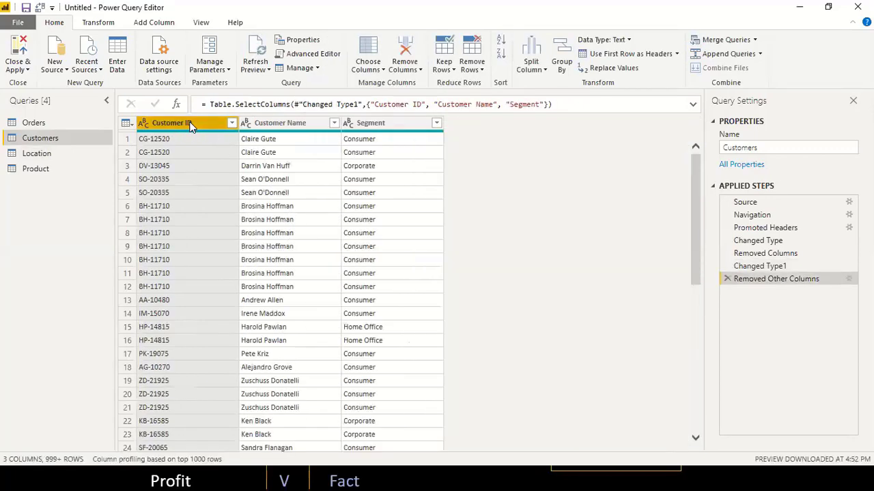
- Remove duplicate rows from the Customers query based on all three of its columns
key("ctrl+a")
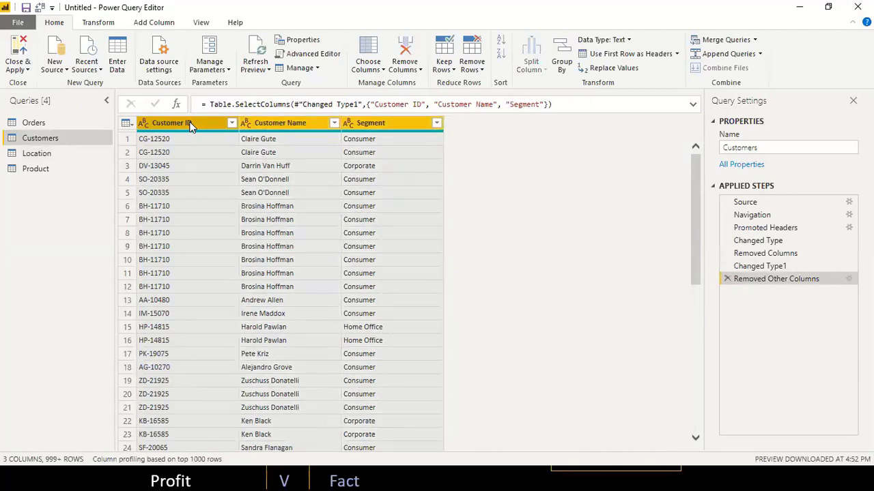
right_click(190, 126)
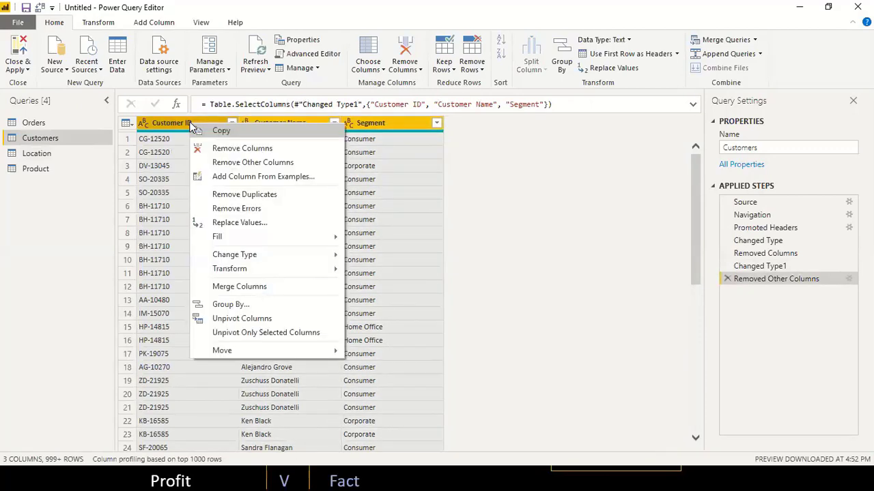
left_click(244, 195)
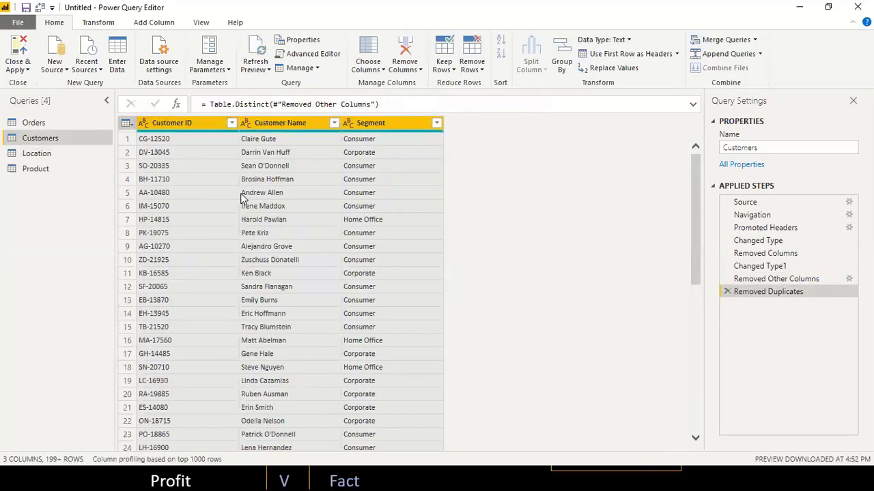
- Look over the finished Product and Location queries
left_click(39, 153)
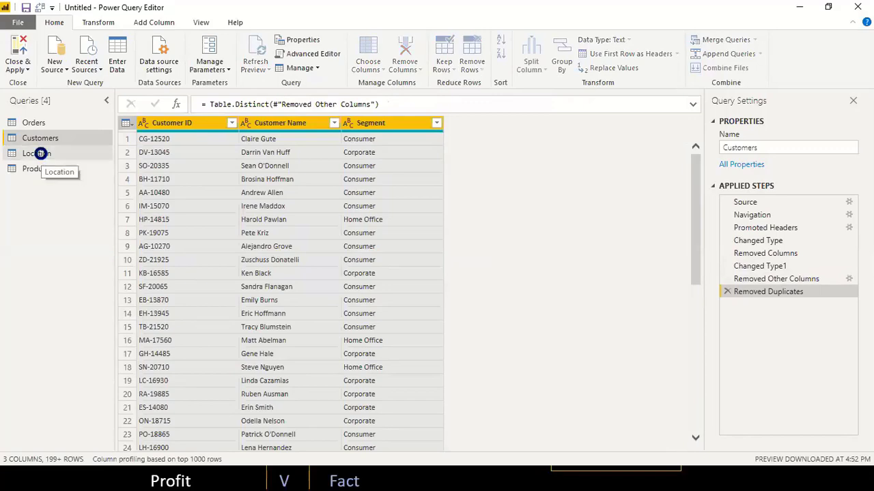
left_click(32, 168)
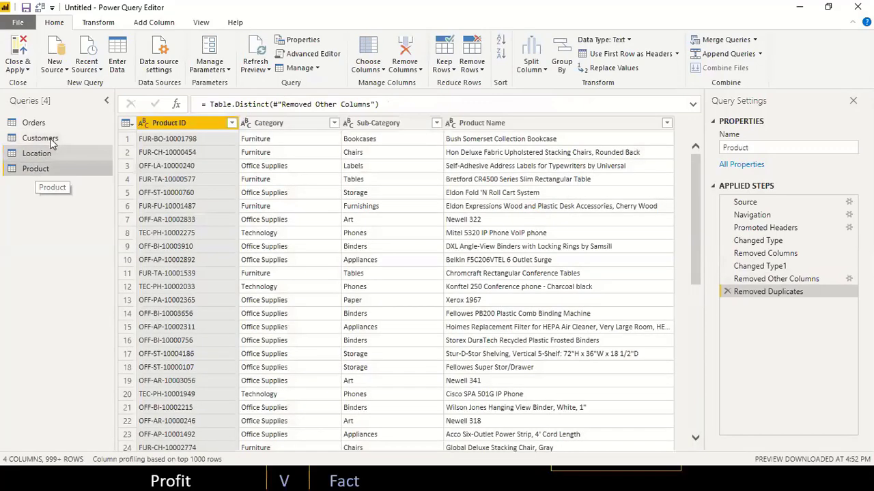
key("Up")
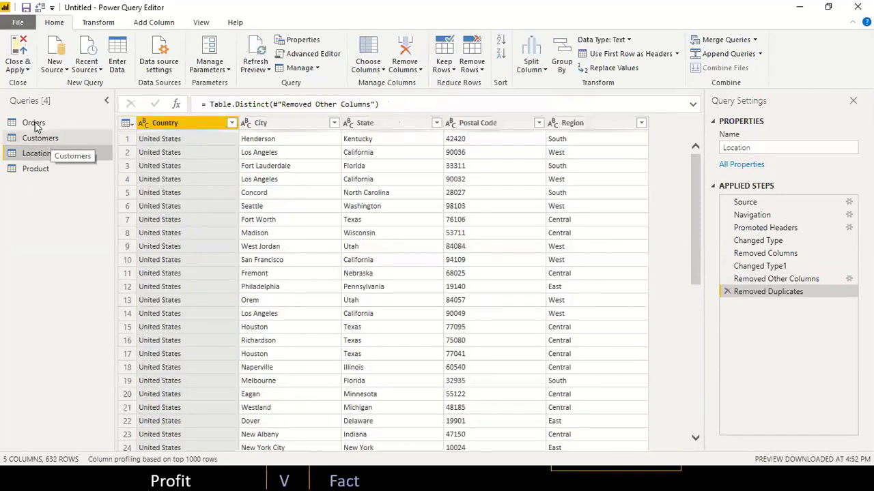
- In the Orders query's Choose Columns, select Order ID, Order Date, Ship Date, Ship Mode, Sales, Quantity, Discount and Profit, following the PowerPoint slide's fact table
key("Up")
key("Up")
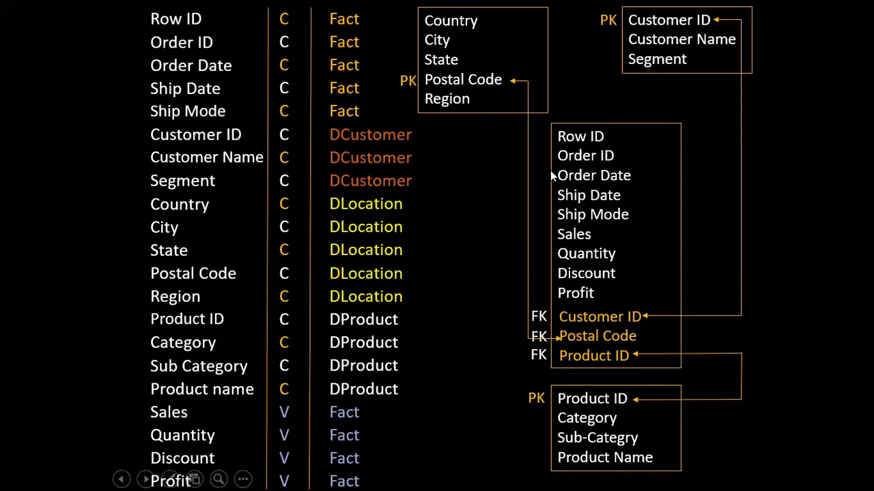
key("alt+Tab")
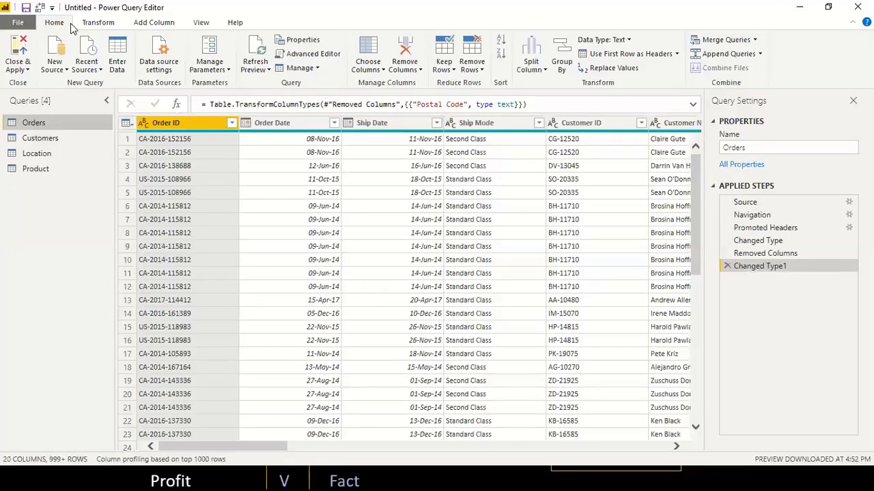
left_click(367, 47)
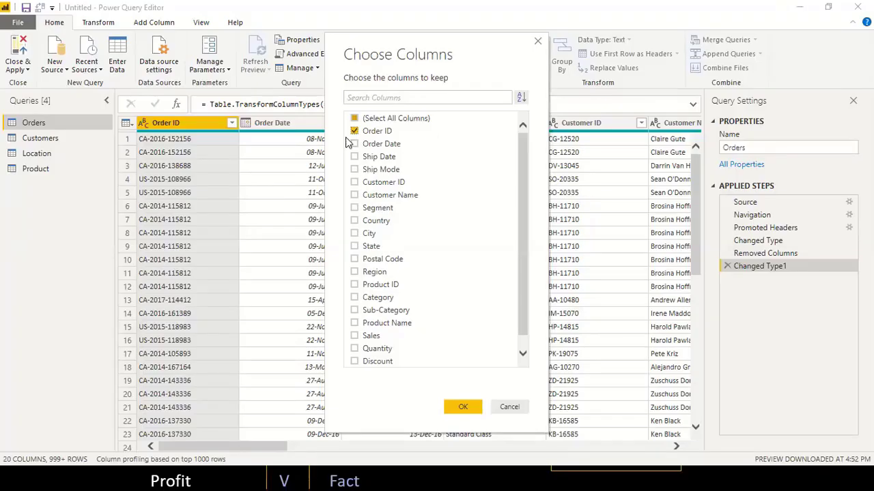
left_click(354, 144)
left_click(354, 335)
left_click(354, 348)
left_click(354, 361)
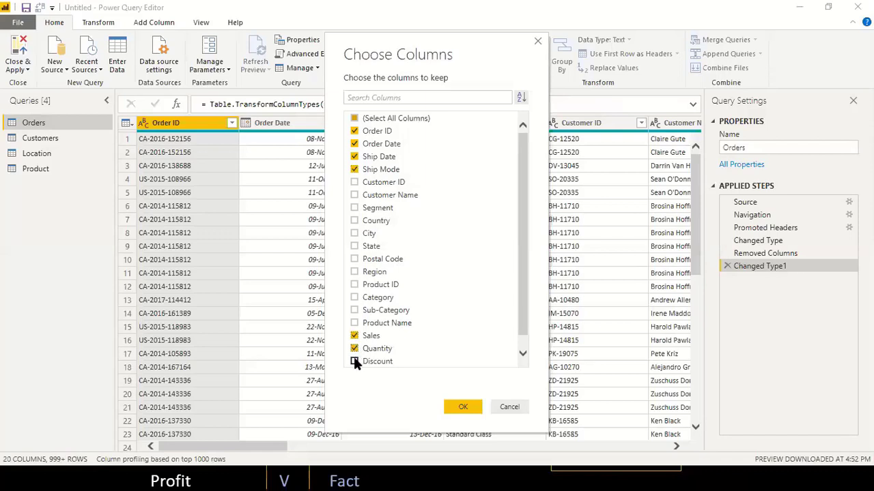
scroll(526, 283, "down", 1)
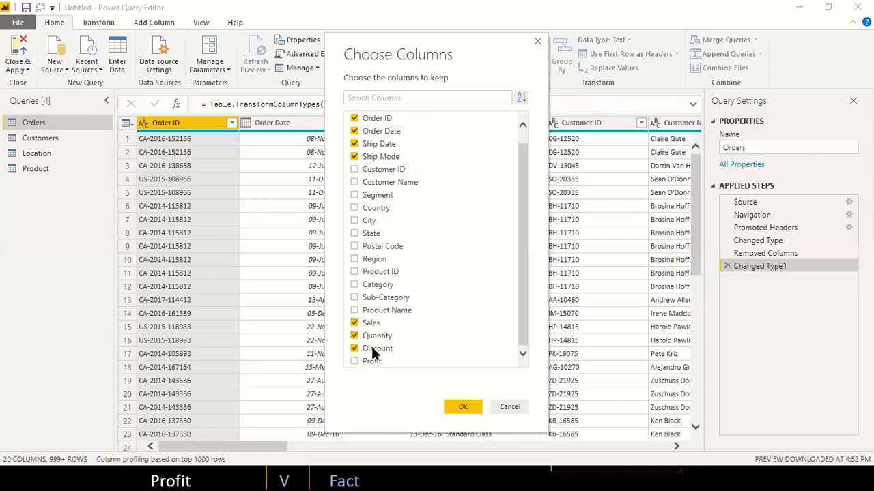
left_click(355, 361)
- Check the foreign keys in the PowerPoint slide, and also keep Customer ID, Postal Code and Product ID in the Orders query
key("alt+Tab")
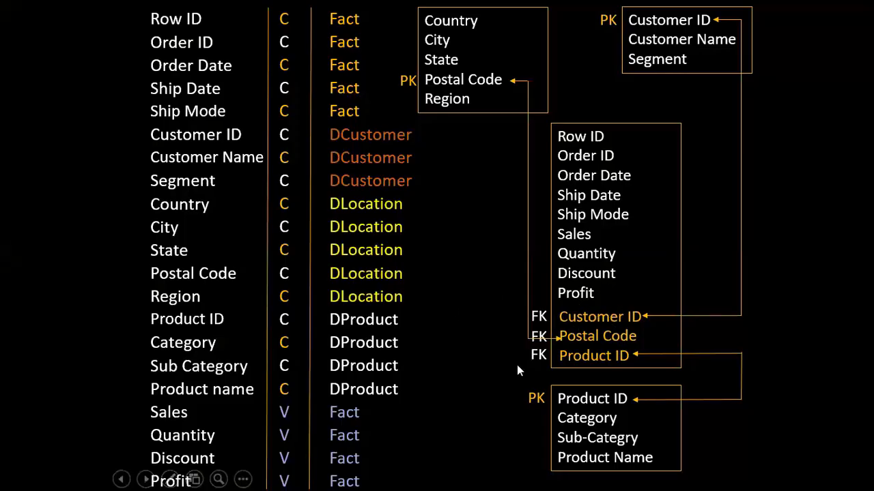
key("alt+Tab")
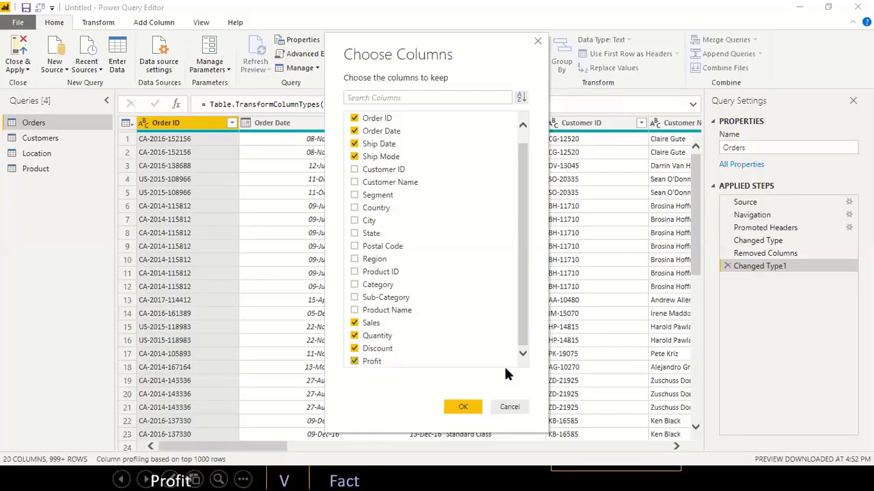
left_click(354, 169)
left_click(354, 246)
left_click(354, 272)
left_click(457, 410)
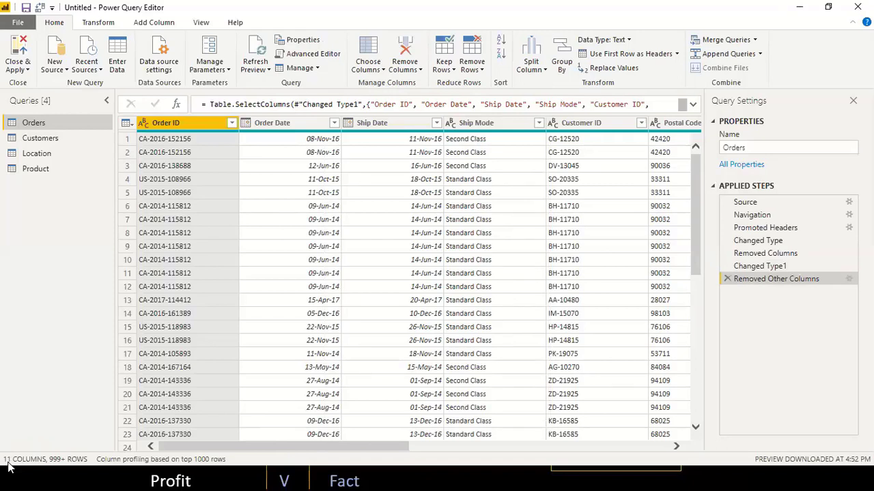
- Look through the Customers, Location and Product queries to review the finished dimension tables
left_click(37, 137)
left_click(39, 155)
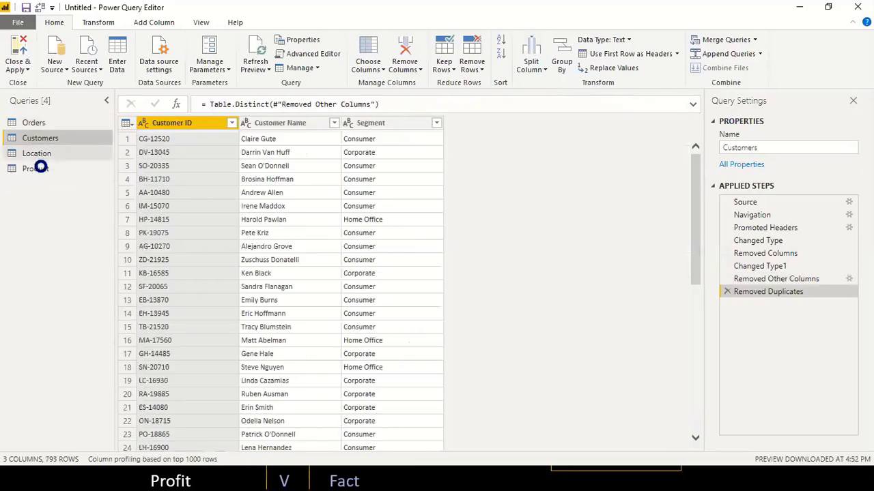
left_click(37, 171)
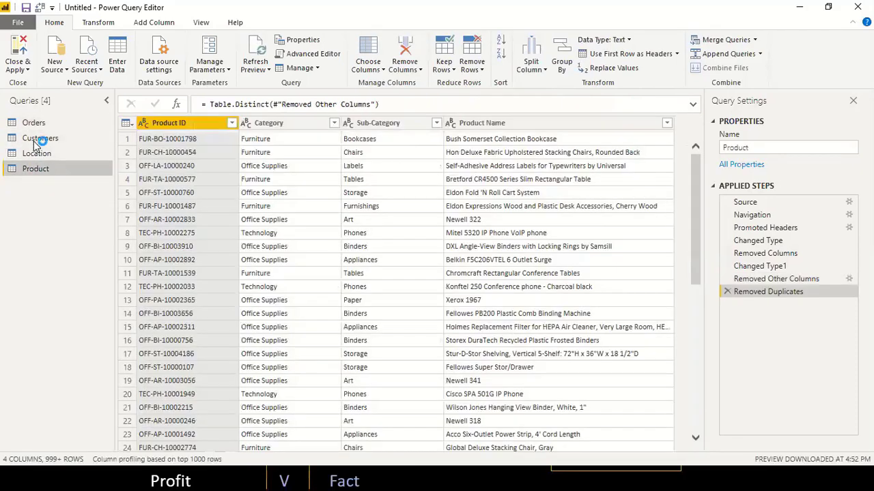
- Return to the Orders query, close and apply all queries, and show the data model's relationship diagram
left_click(31, 124)
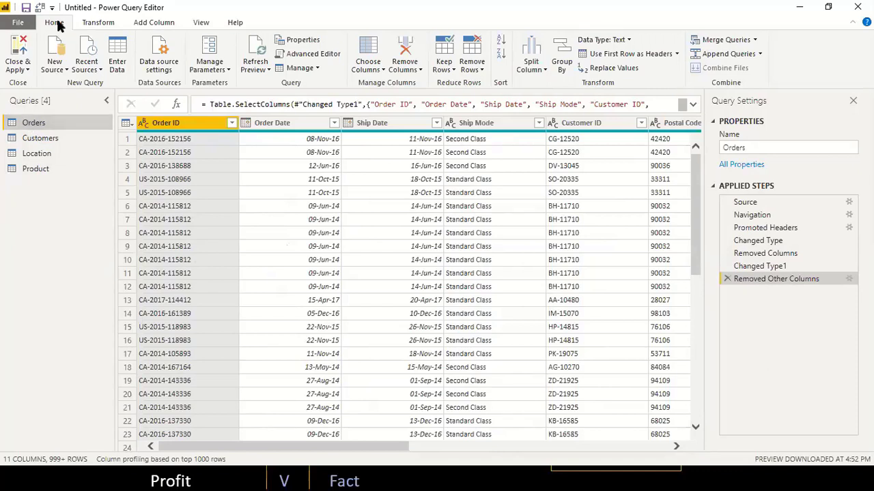
left_click(20, 44)
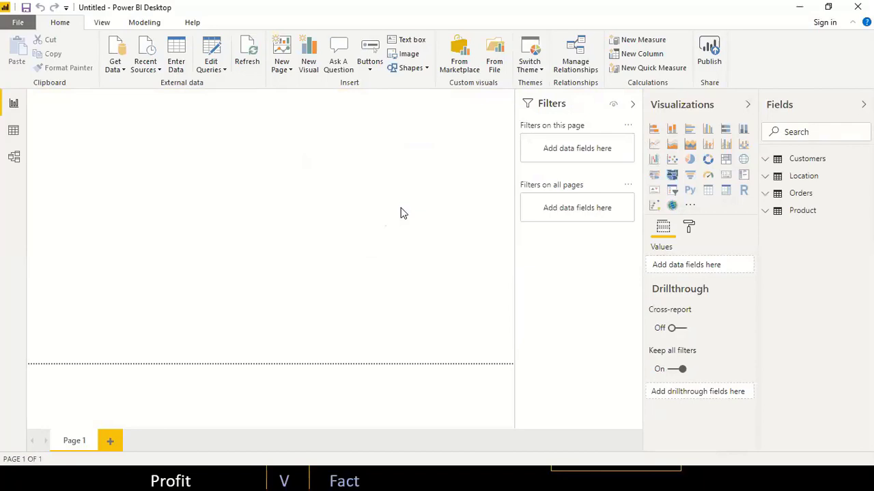
left_click(15, 158)
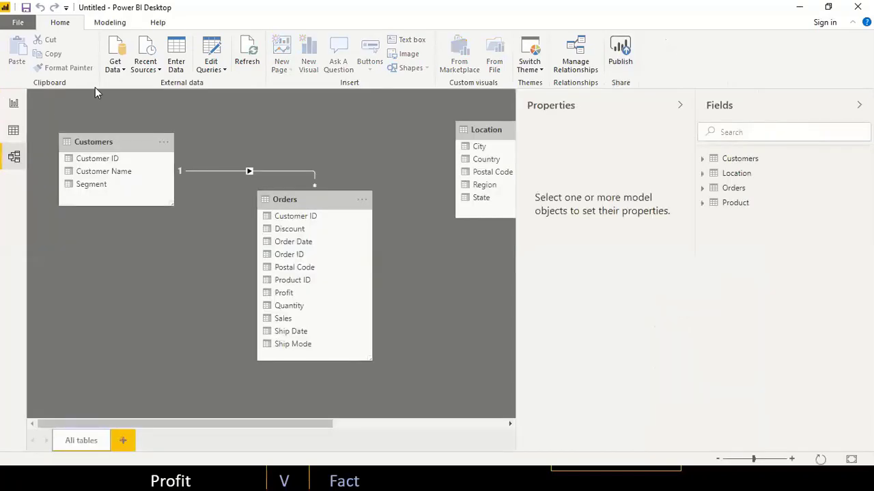
- Arrange the model diagram with the Customers, Location and Product tables in a row above the Orders table
mouse_move(111, 141)
left_mouse_down()
mouse_move(117, 108)
mouse_move(127, 105)
left_mouse_up()
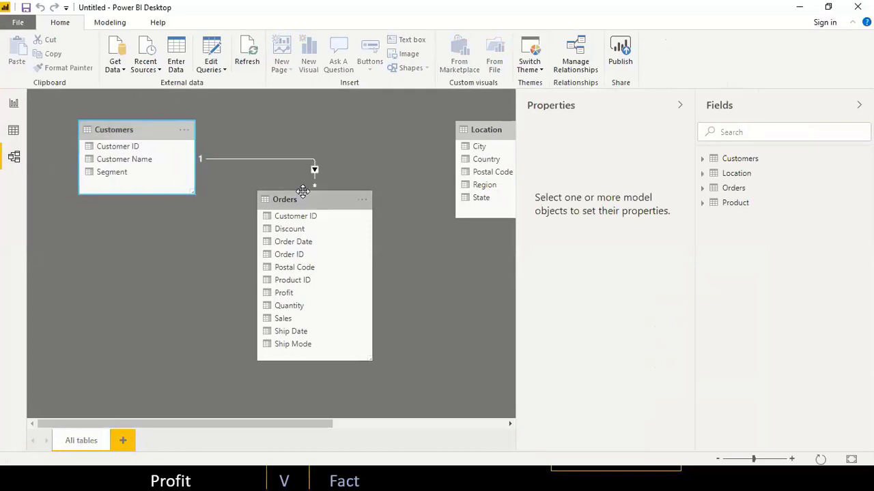
left_click_drag(308, 199, 281, 259)
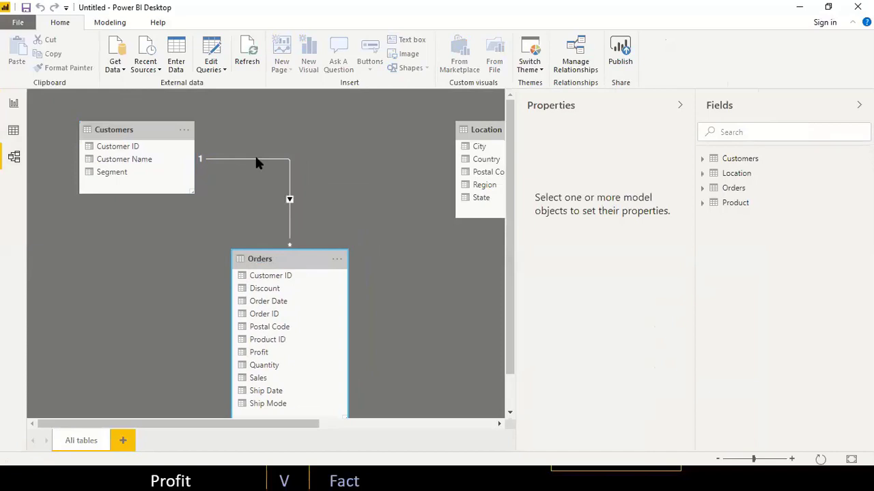
left_click(256, 159)
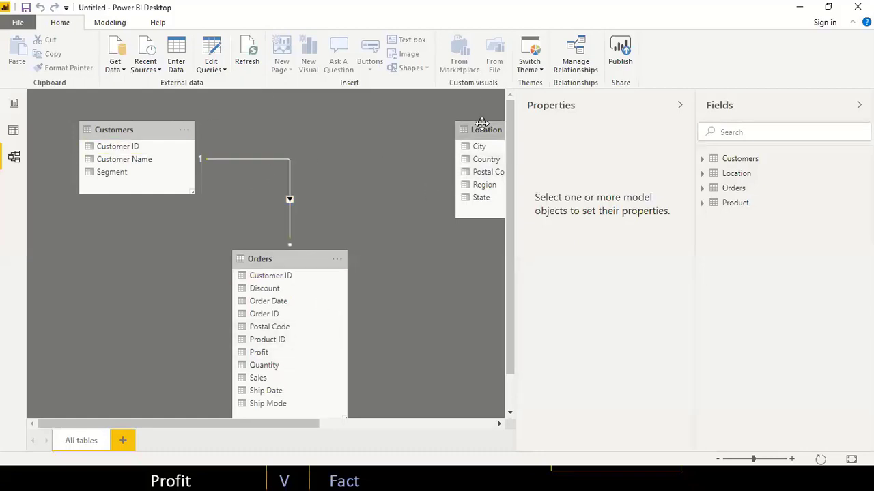
left_click_drag(482, 123, 392, 125)
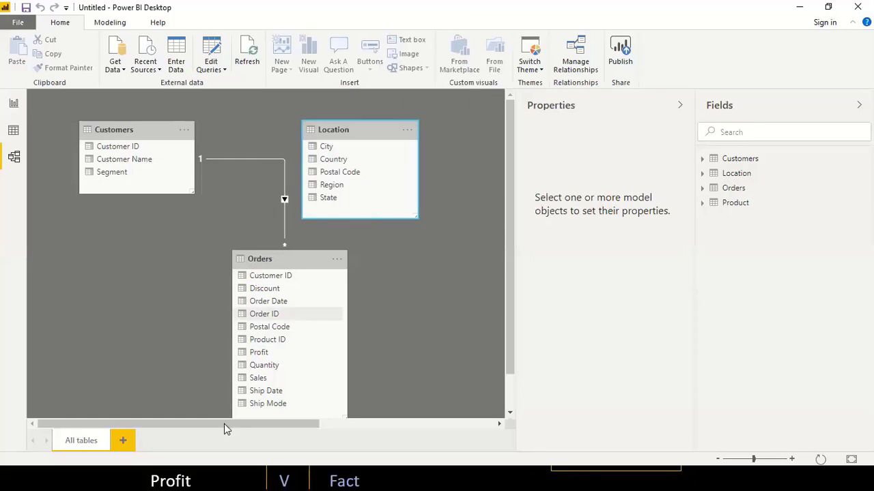
left_click(382, 422)
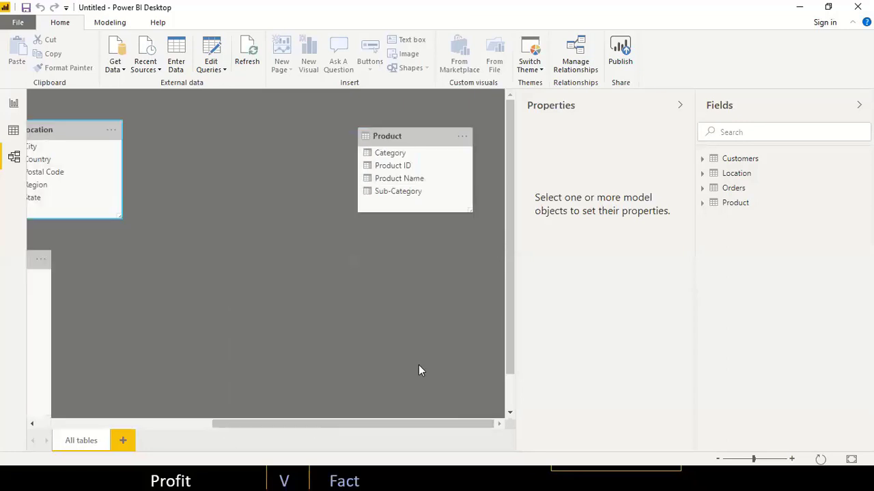
left_click(397, 131)
left_click_drag(397, 132, 198, 121)
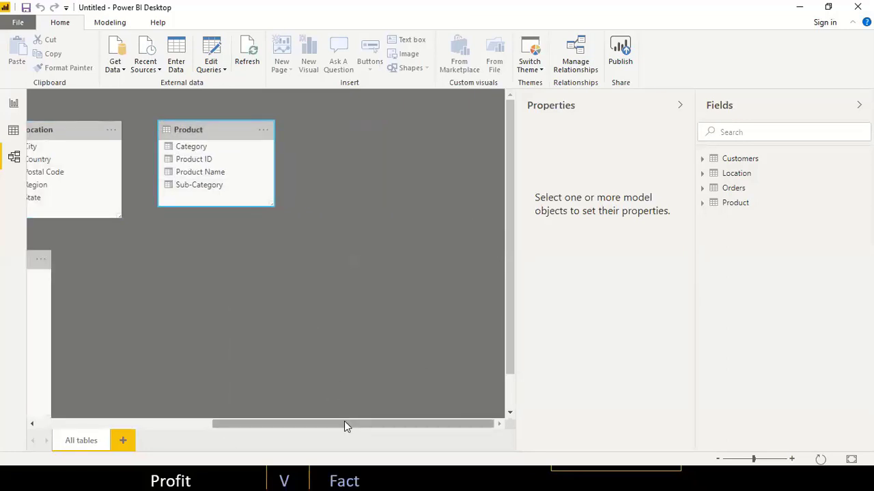
left_click_drag(344, 421, 170, 427)
left_click_drag(132, 130, 83, 97)
- Tighten the diagram by shifting Orders below the gap between Customers and Location, and bringing Location and Product closer to Customers
left_click(243, 276)
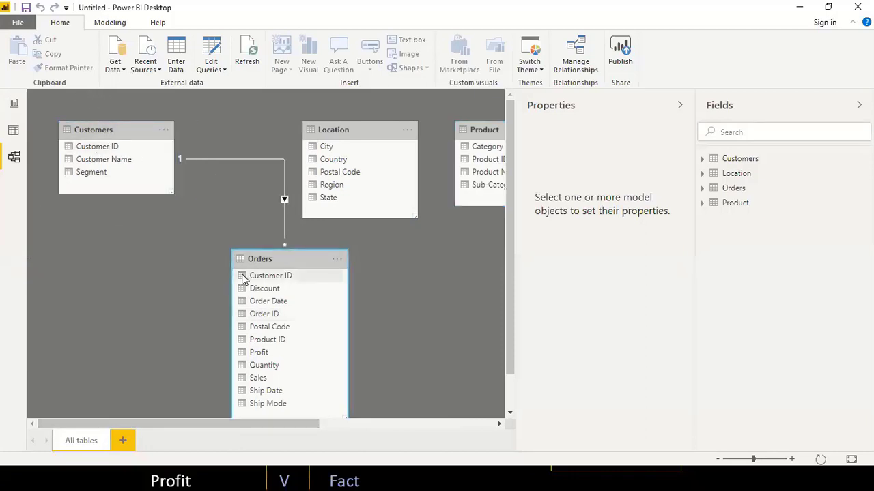
left_click_drag(244, 277, 217, 265)
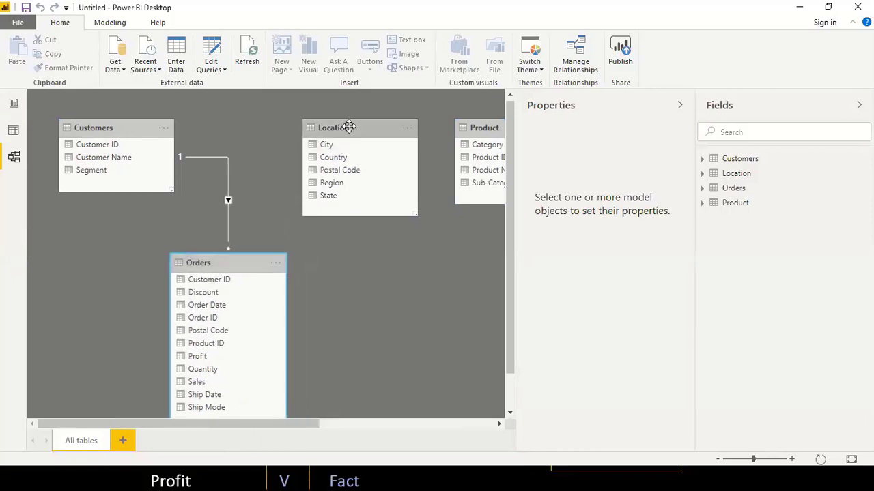
left_click_drag(348, 127, 276, 124)
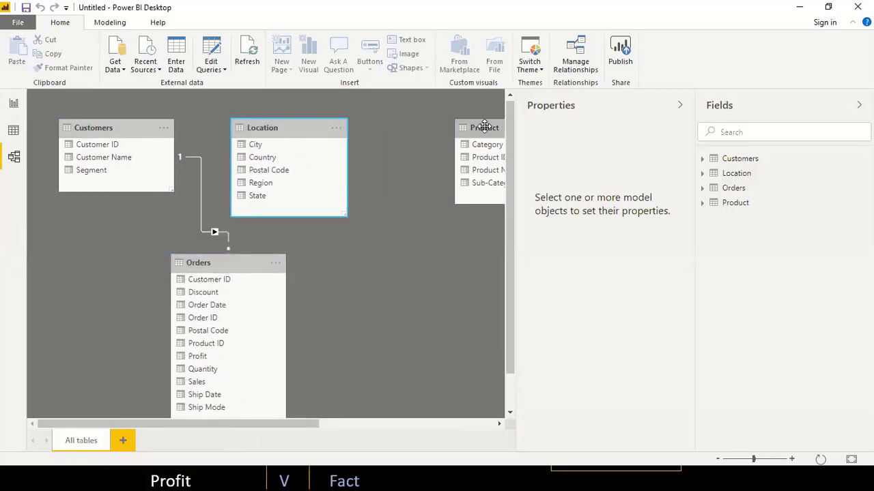
left_click(453, 128)
left_click_drag(453, 127, 405, 129)
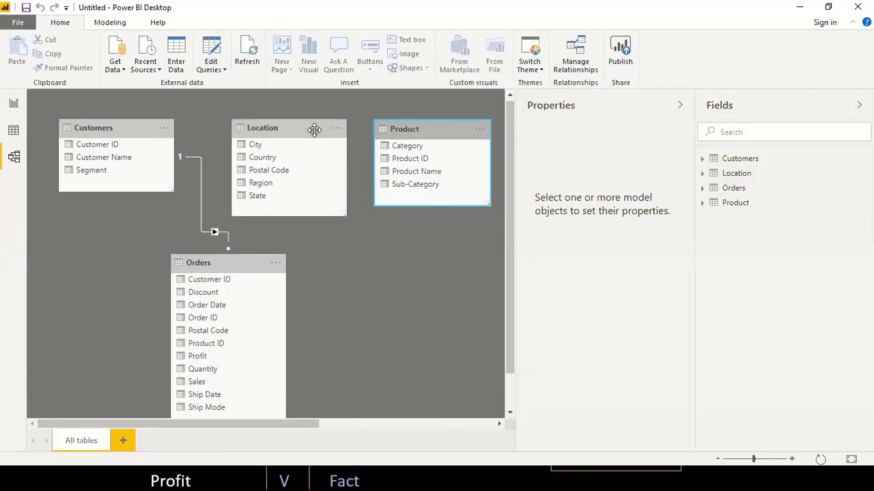
left_click_drag(305, 130, 283, 129)
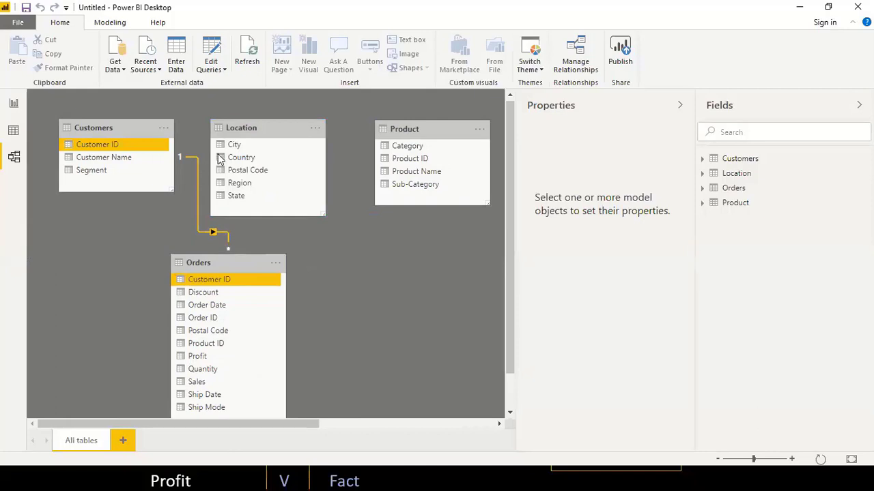
- Collapse the Properties and Fields panes to give the model diagram more room
left_click(250, 128)
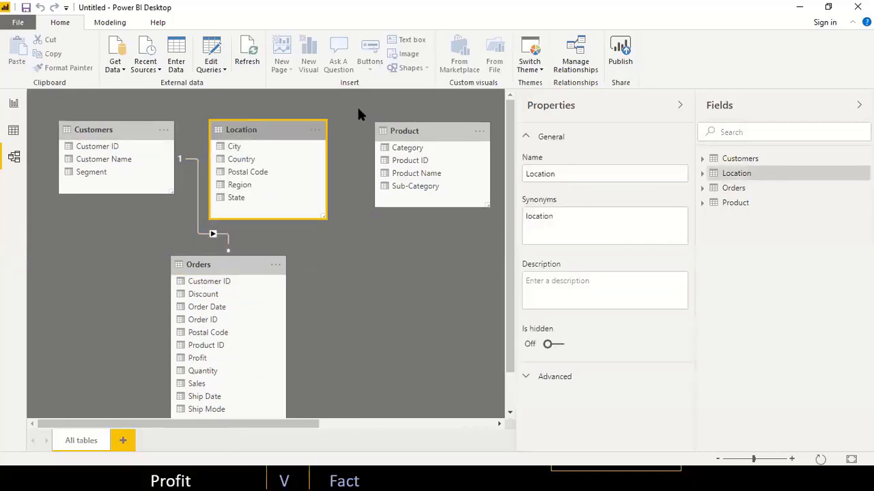
left_click(431, 129)
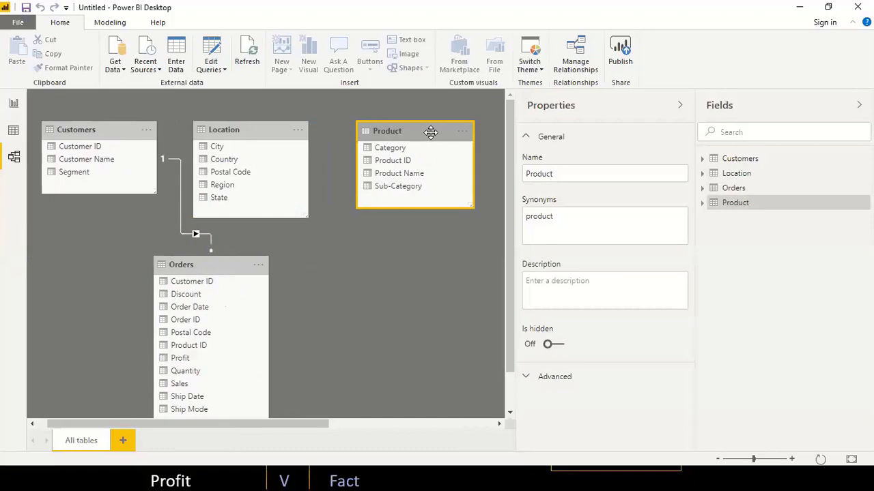
left_click(680, 106)
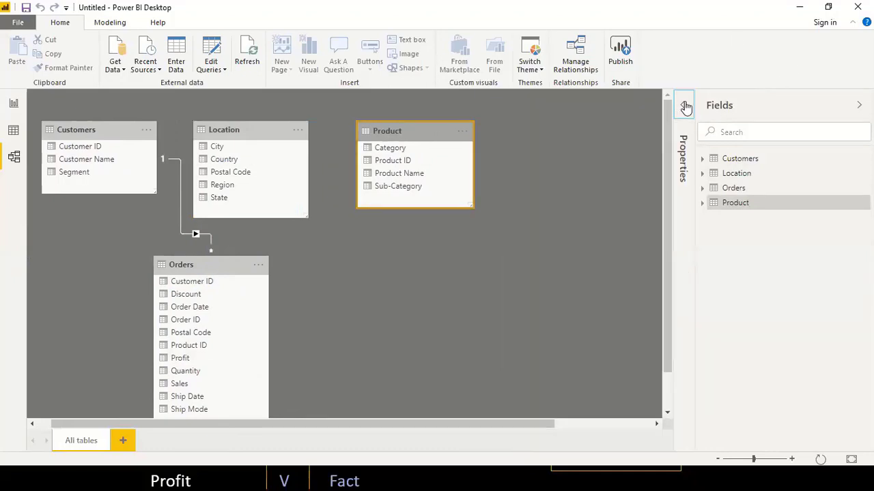
left_click(859, 104)
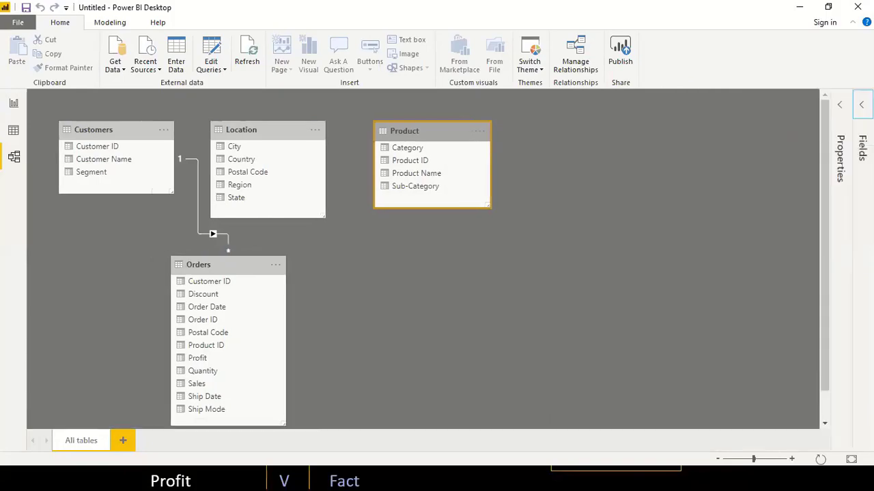
- Check the keys on the PowerPoint slide, and try to relate Postal Code in Orders to Postal Code in Location
key("alt+Tab")
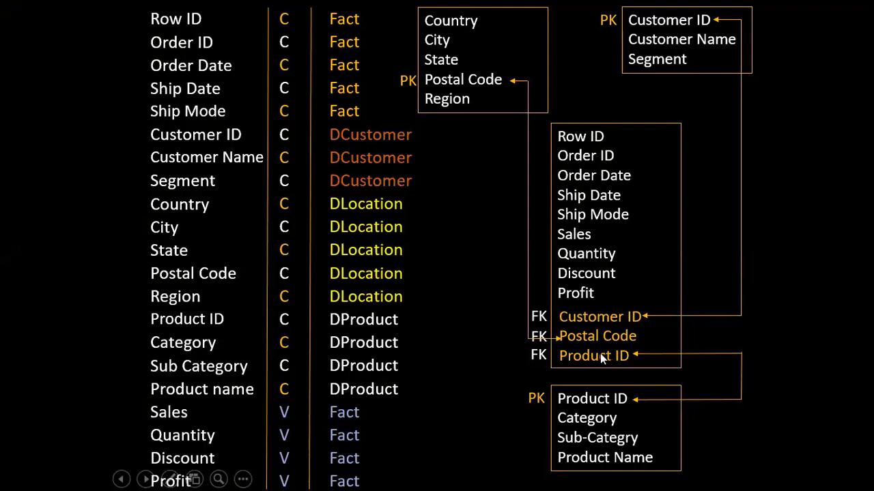
key("alt+Tab")
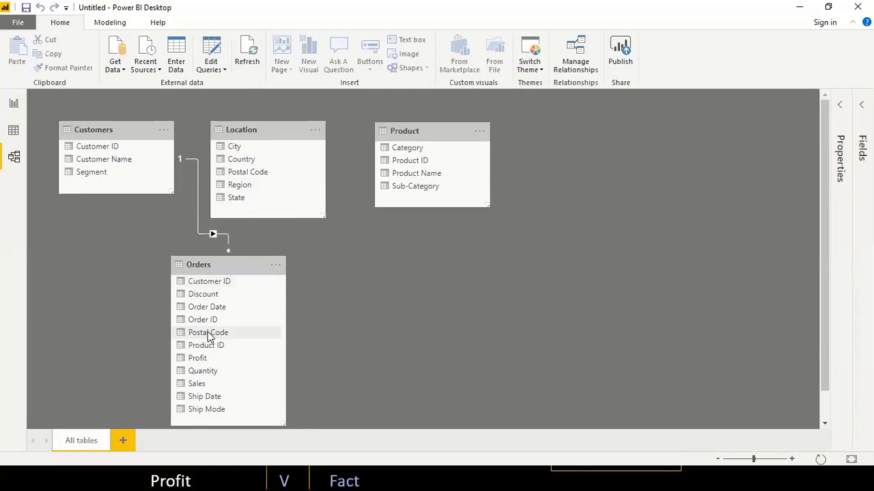
left_click_drag(198, 335, 240, 176)
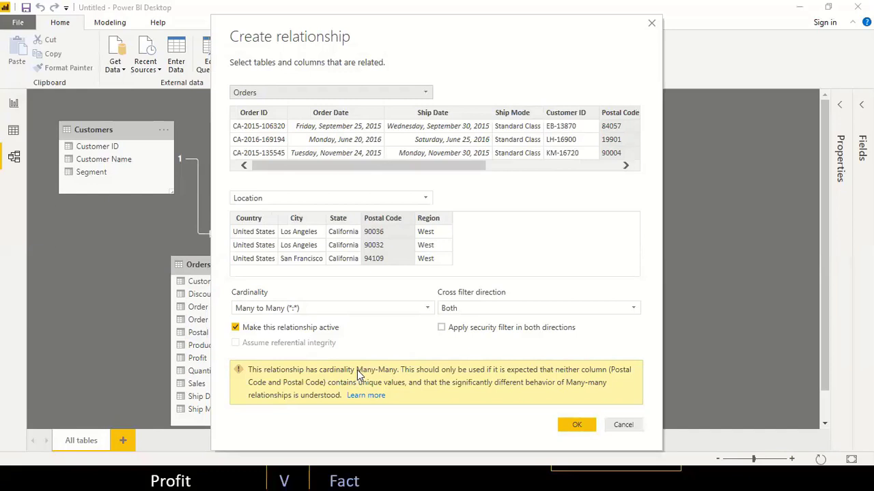
key("Escape")
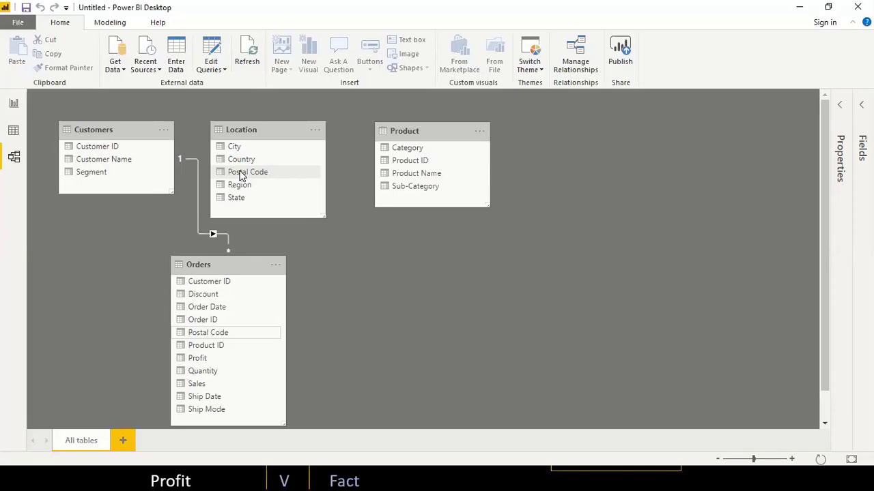
- Try to relate Product ID in Orders to Product ID in Product
left_click(416, 130)
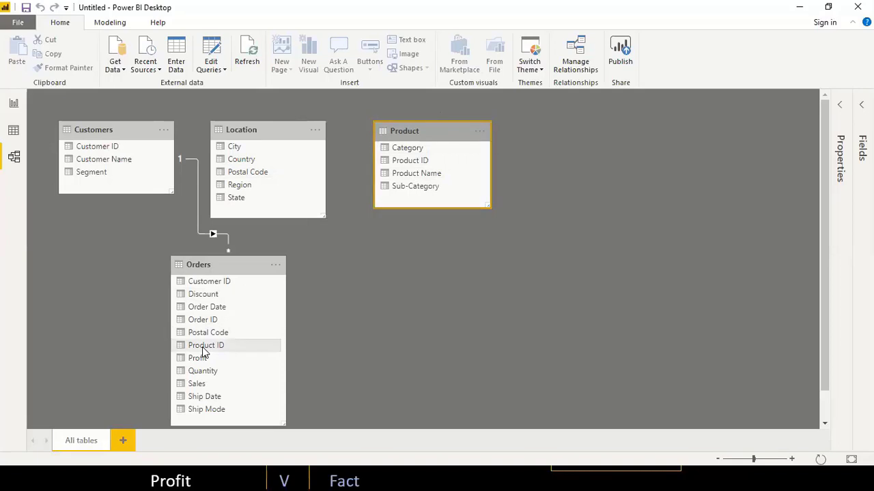
left_click_drag(202, 348, 408, 166)
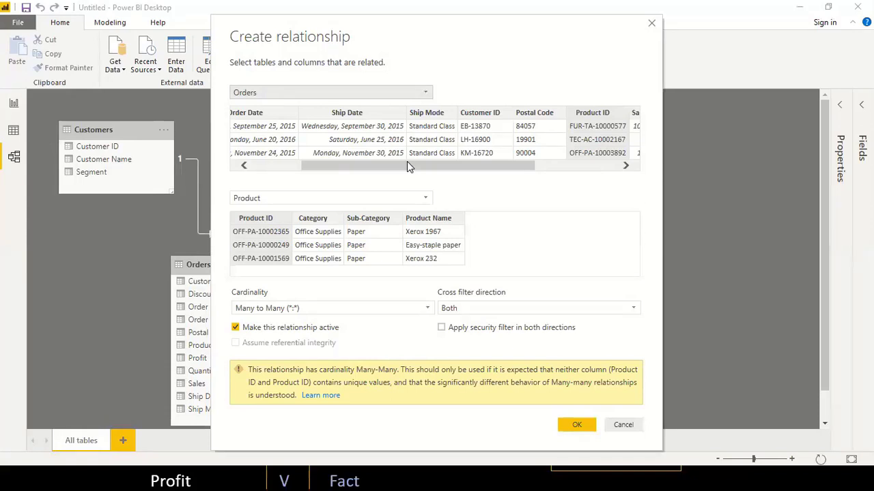
left_click(651, 22)
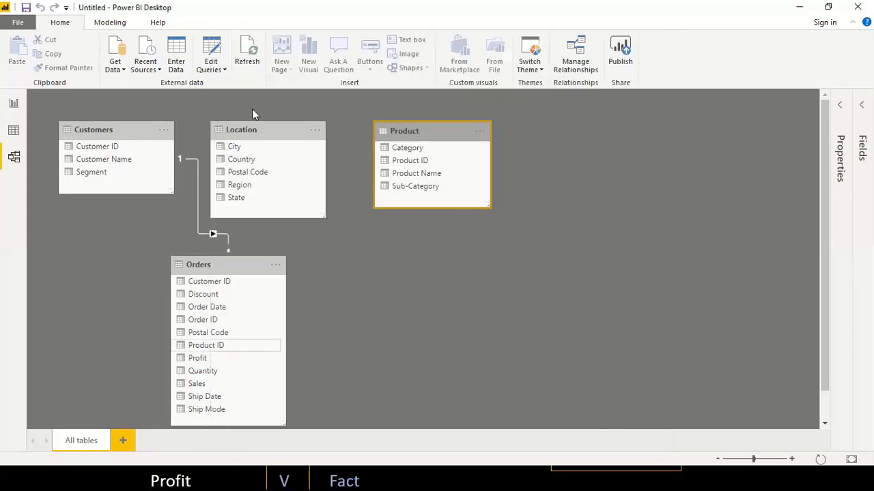
- In Power Query Editor, inspect the Location query's repeated Postal Code values with Keep Duplicates, and delete that applied step
left_click(212, 48)
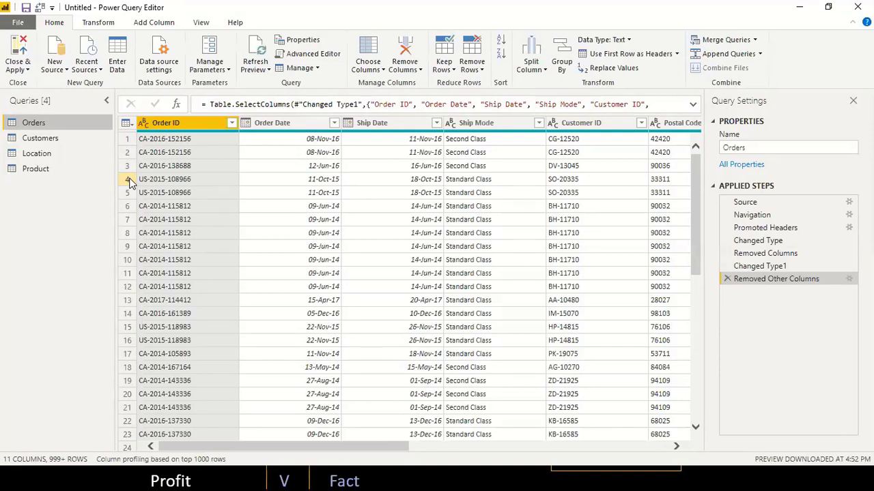
left_click(54, 155)
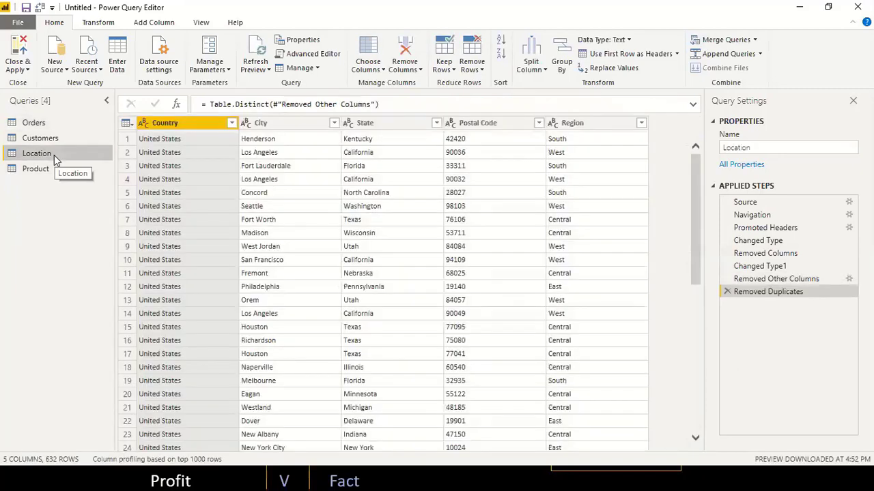
left_click(488, 122)
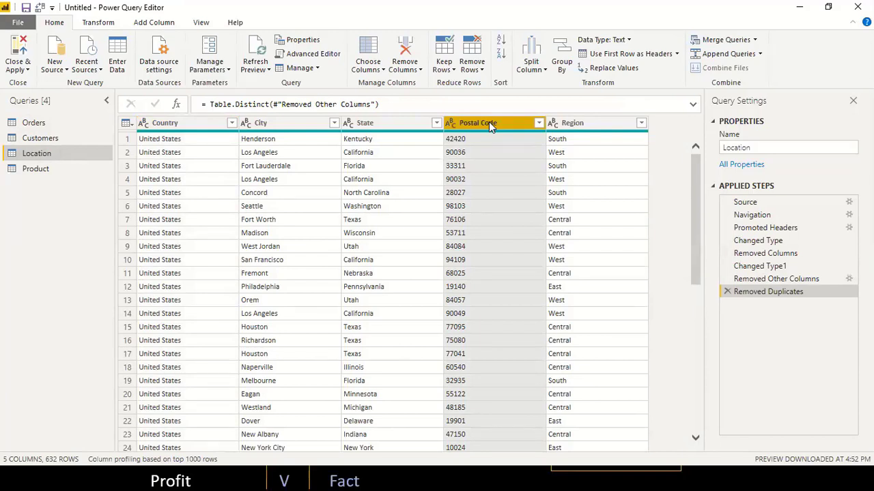
left_click(453, 69)
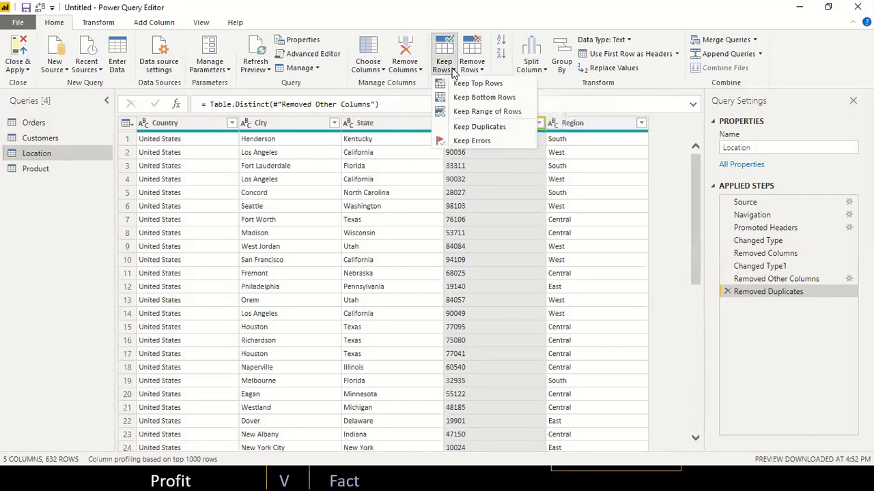
left_click(478, 127)
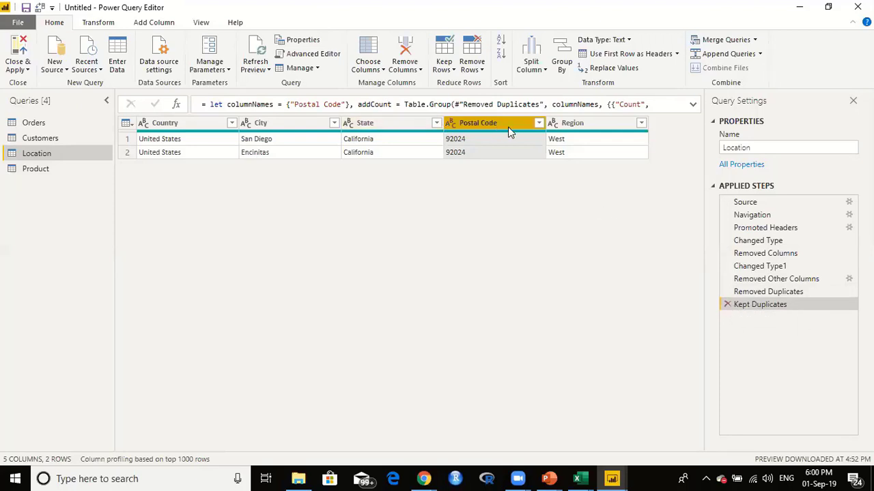
left_click(726, 305)
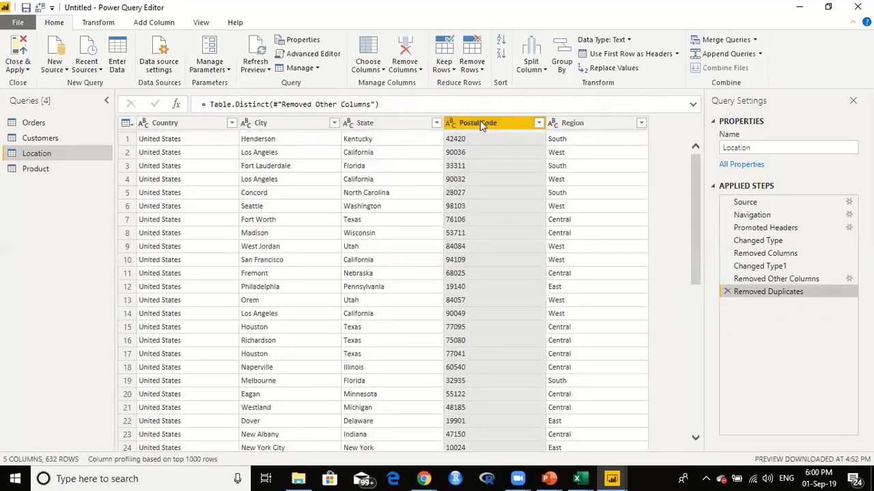
left_click(275, 126)
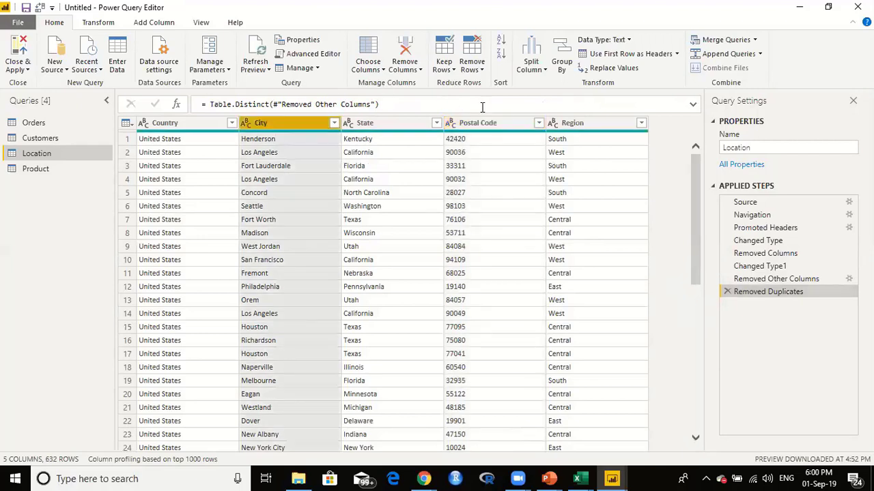
left_click(494, 127)
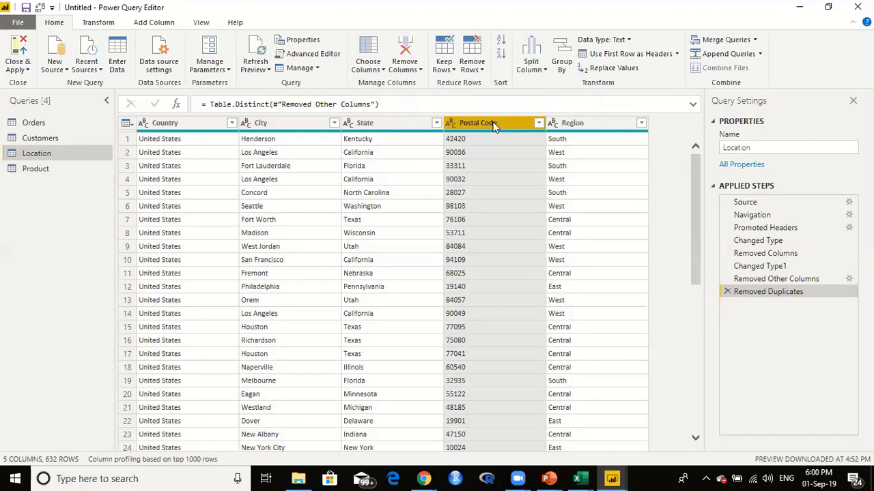
left_click(292, 128)
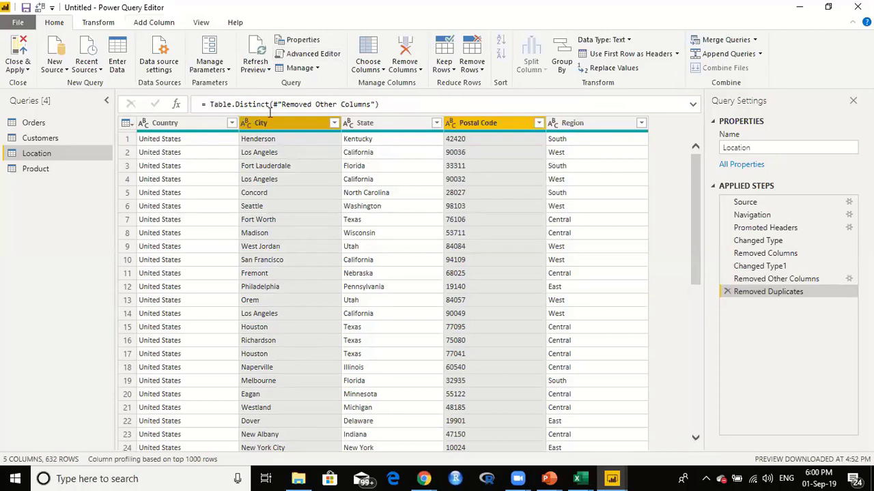
right_click(479, 127)
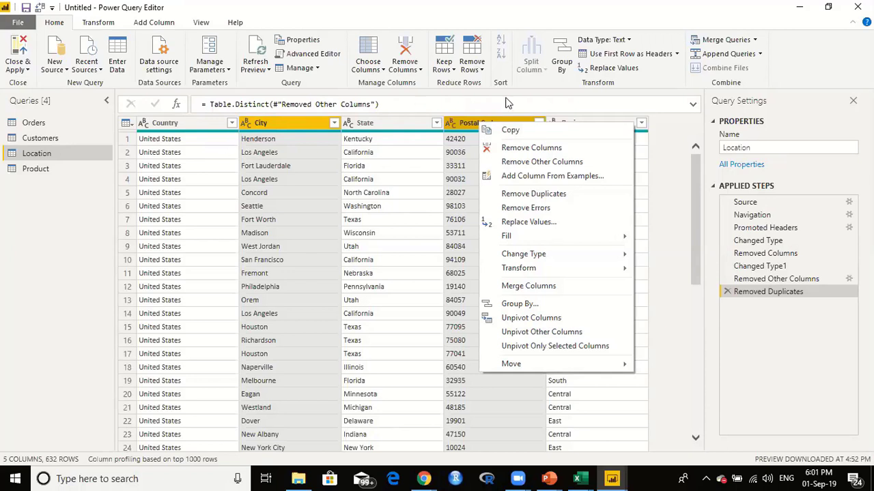
- Add a column named LocationKey to the Location query that merges Postal Code and City, in that order, with a comma separator
left_click(470, 125)
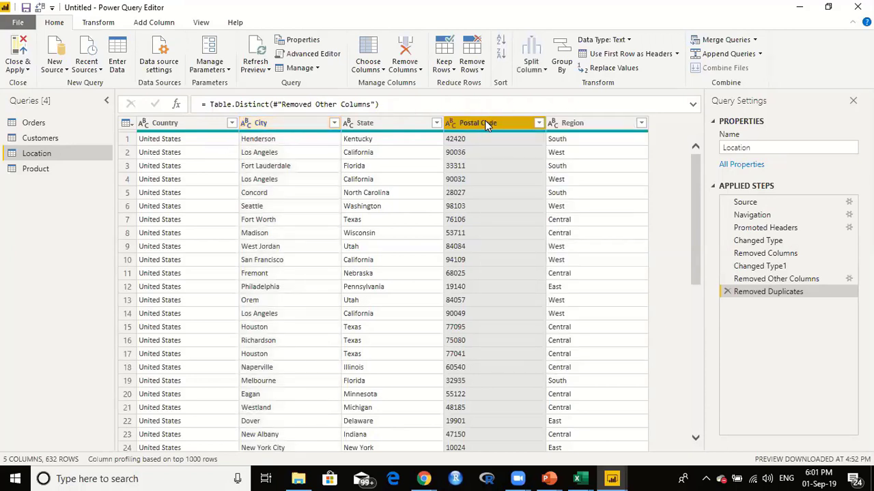
left_click(295, 126, "ctrl")
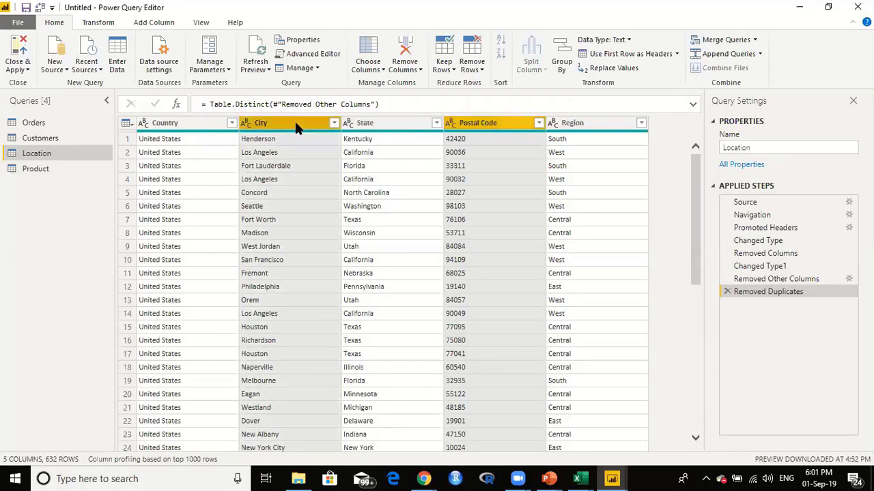
left_click(155, 25)
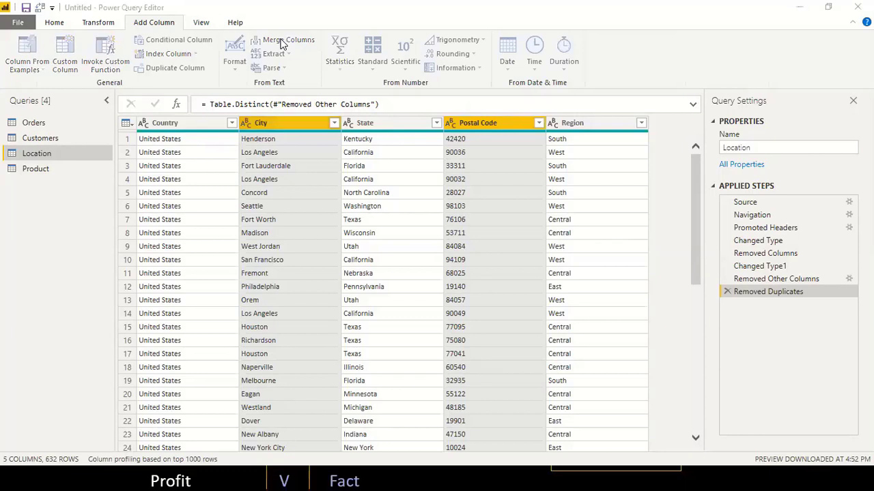
left_click(285, 42)
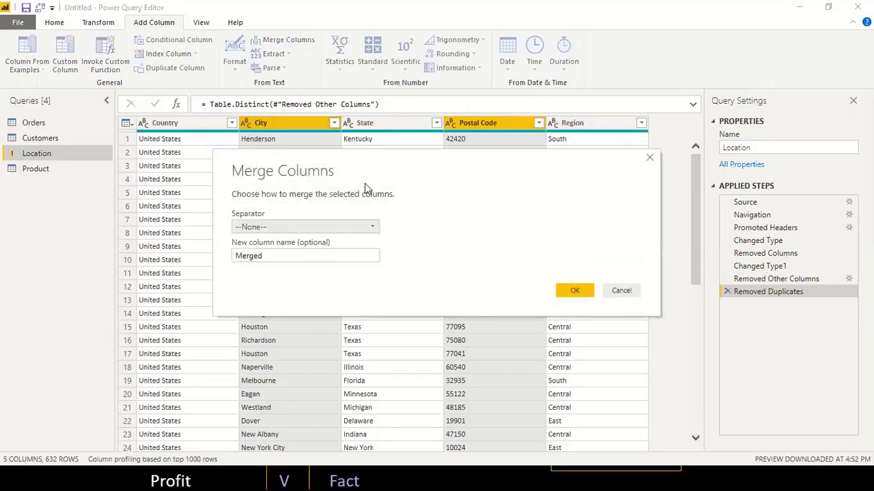
left_click(251, 229)
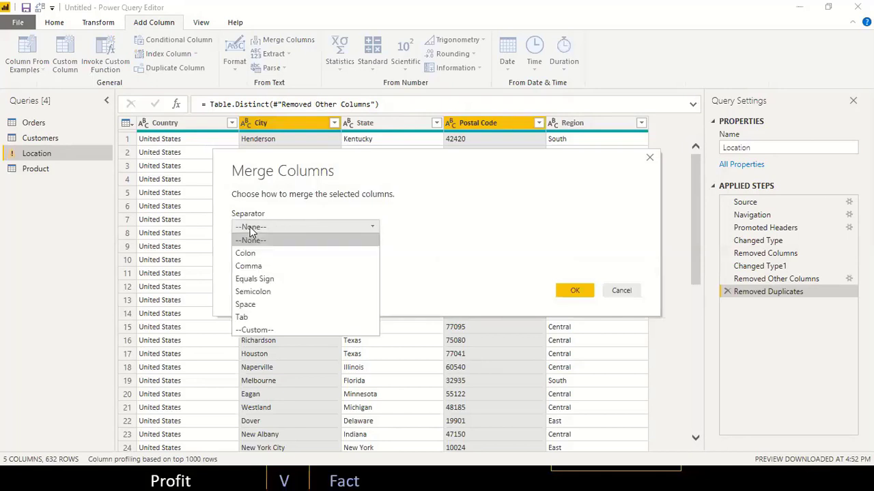
left_click(250, 265)
left_click(258, 255)
left_click_drag(257, 255, 221, 258)
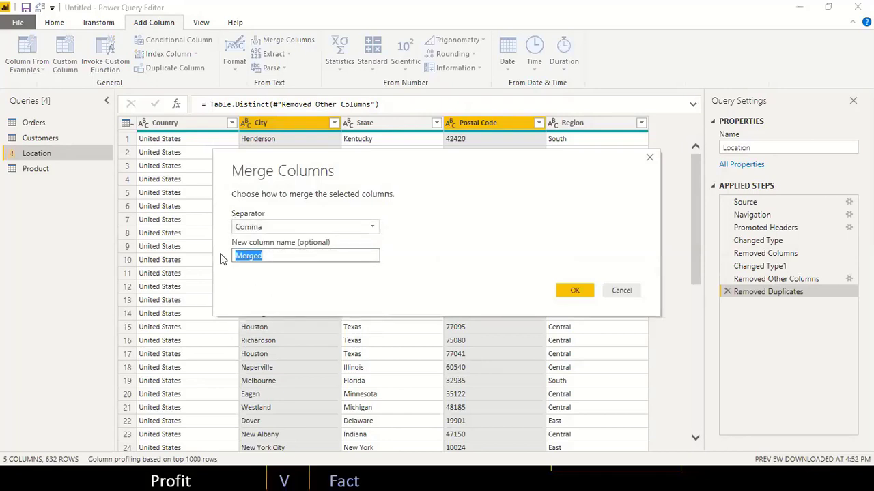
type("LocationKey")
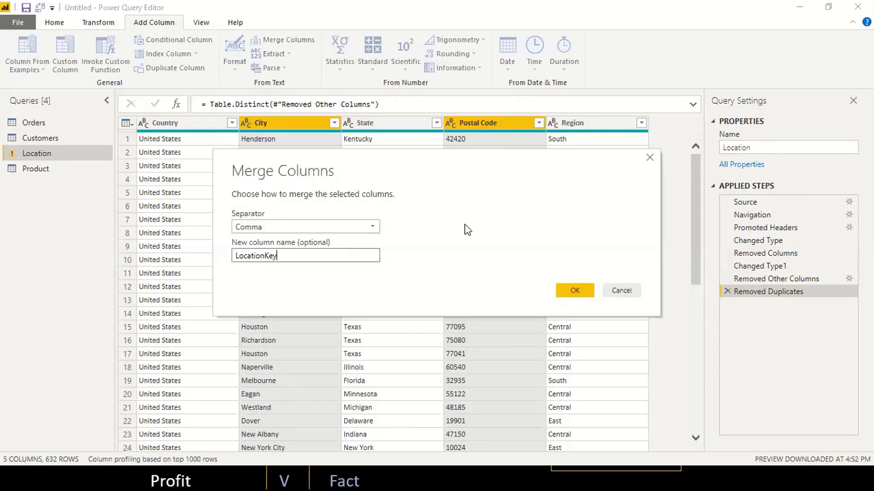
left_click(576, 286)
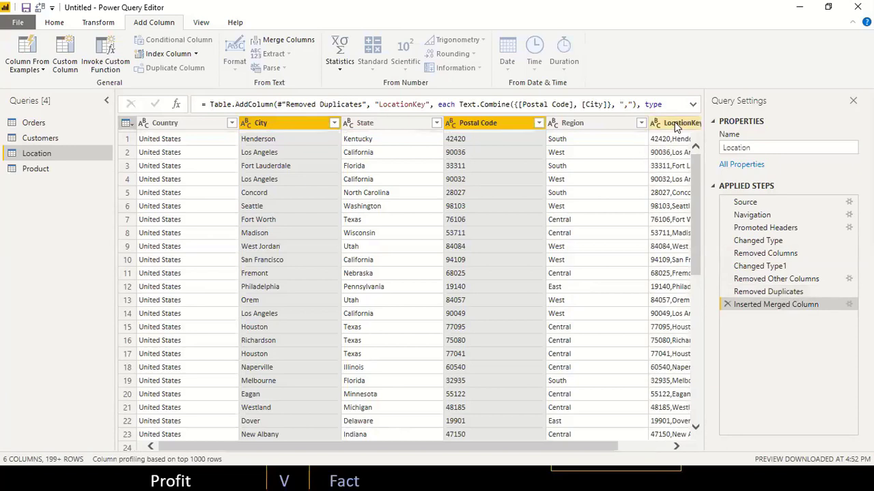
left_click(676, 128)
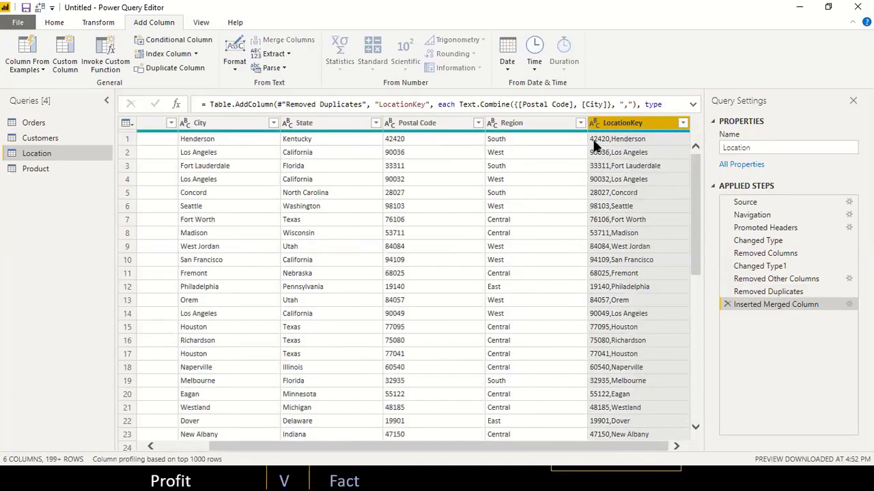
left_click_drag(507, 448, 448, 450)
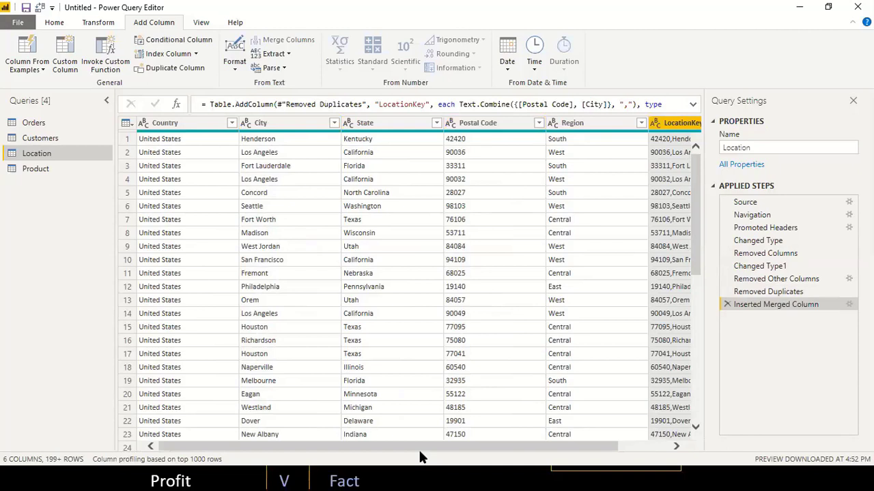
- Review the City and Postal Code columns of the Location query against its merged LocationKey column
left_click(278, 123)
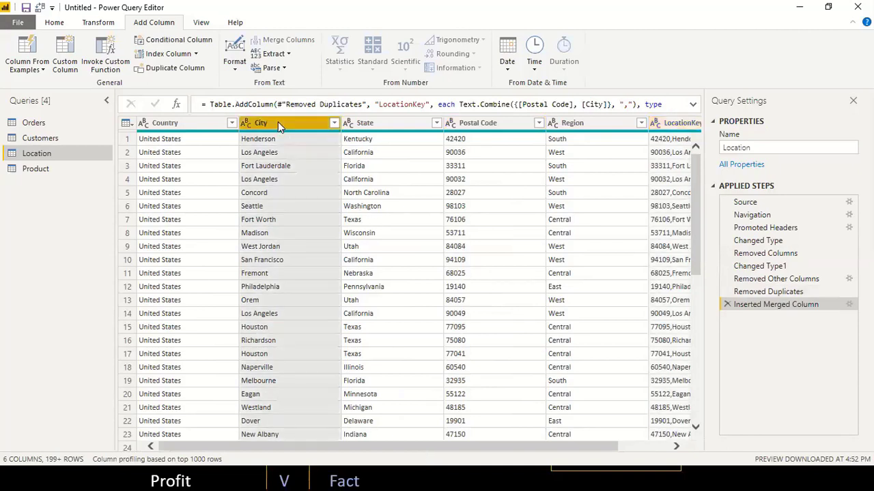
left_click(491, 125, "ctrl")
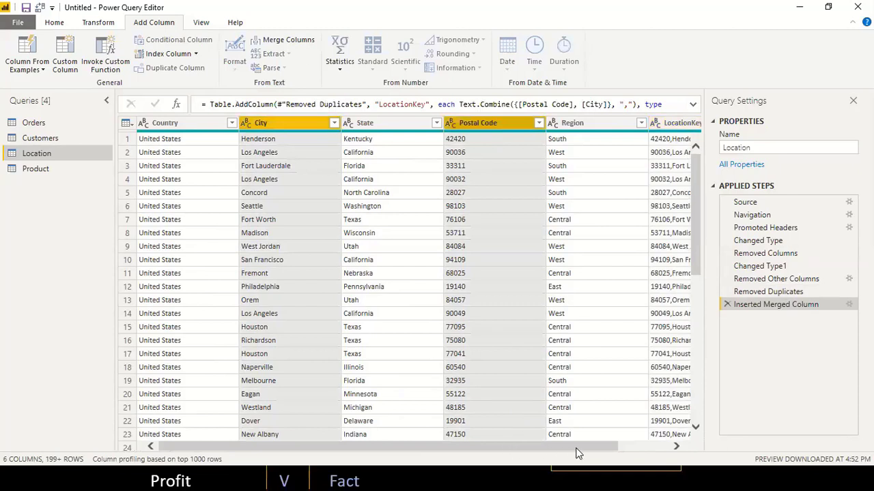
scroll(604, 192, "right", 2)
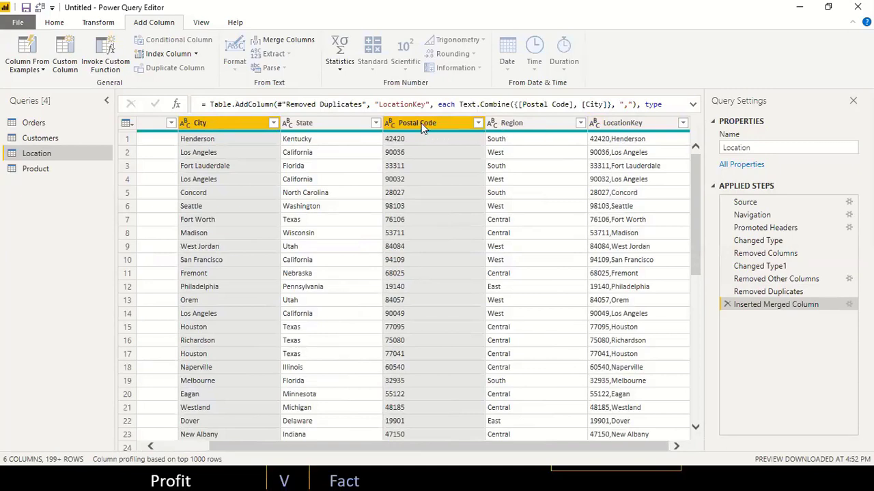
left_click(227, 123, "ctrl")
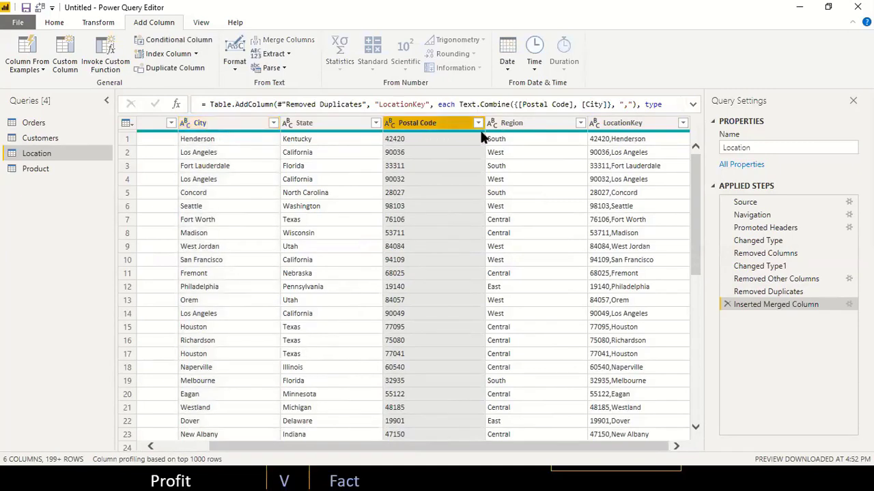
left_click(623, 125)
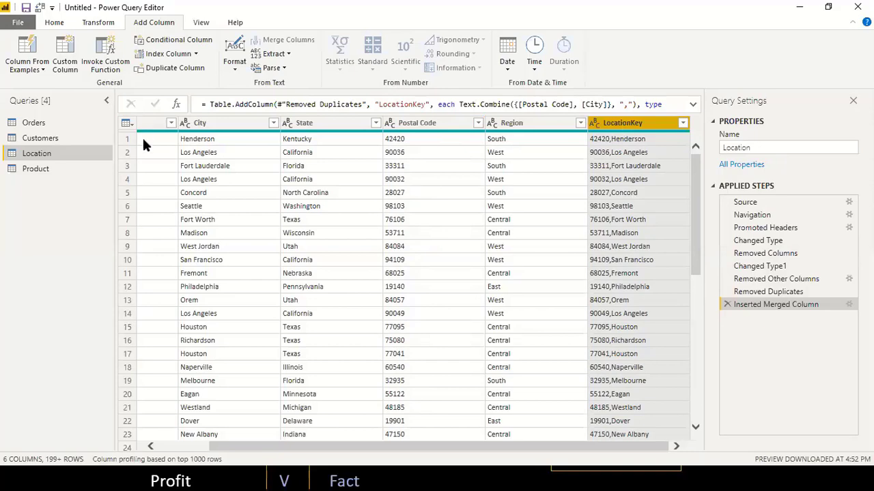
- Add a ProductKey column to the Product query by merging Product ID and Product Name with a comma separator
left_click(48, 172)
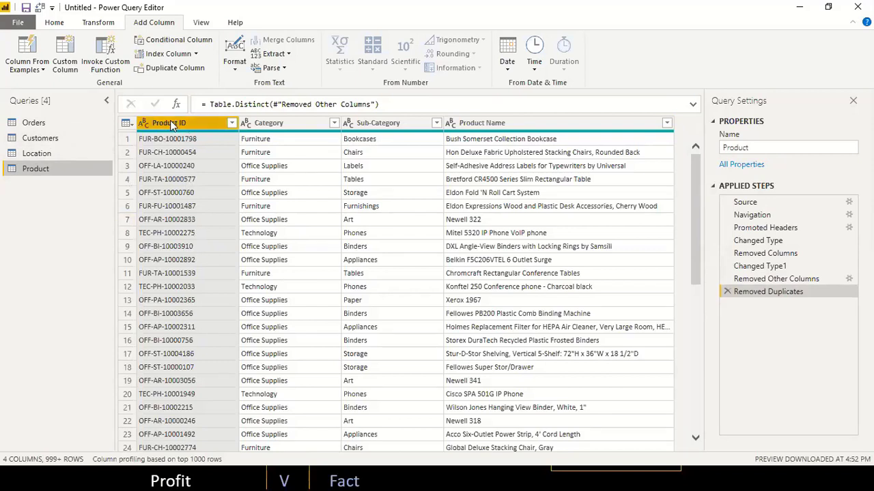
left_click(510, 124, "ctrl")
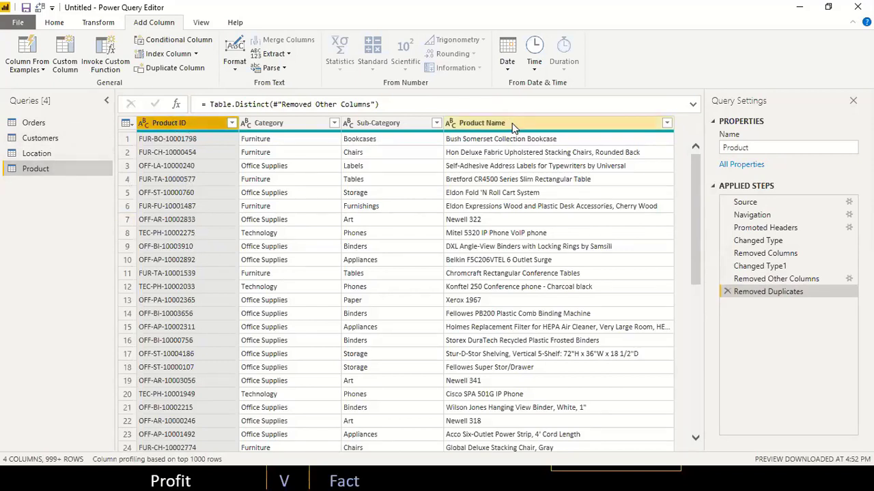
left_click(512, 124)
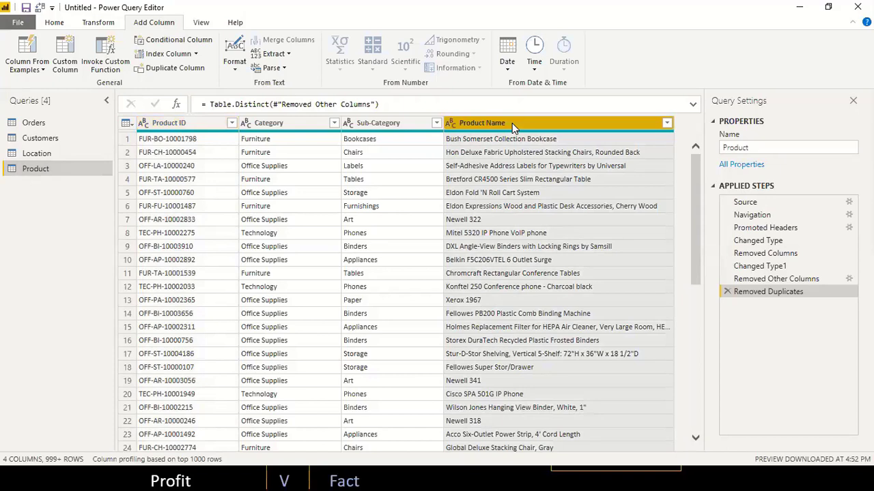
left_click(195, 125)
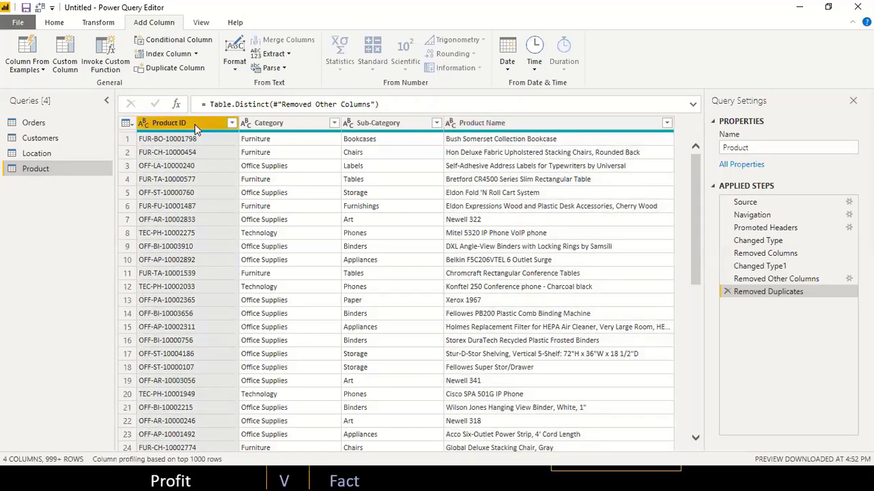
left_click(506, 125, "ctrl")
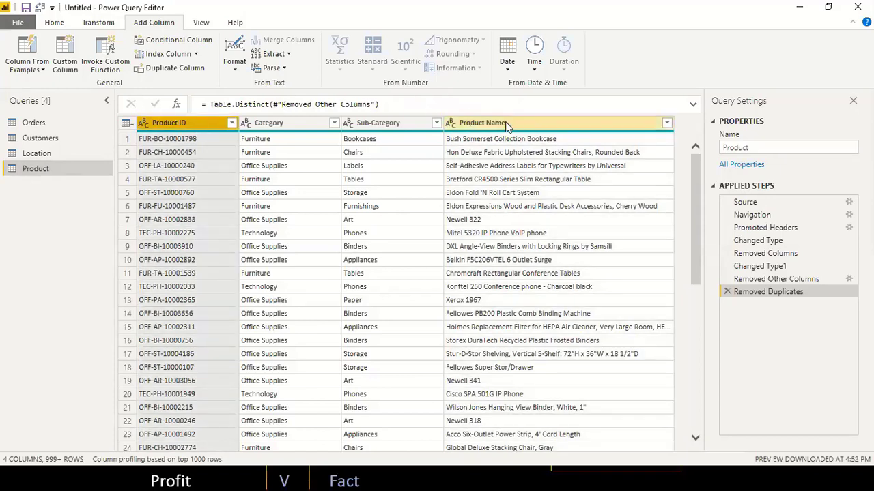
left_click(505, 122, "ctrl")
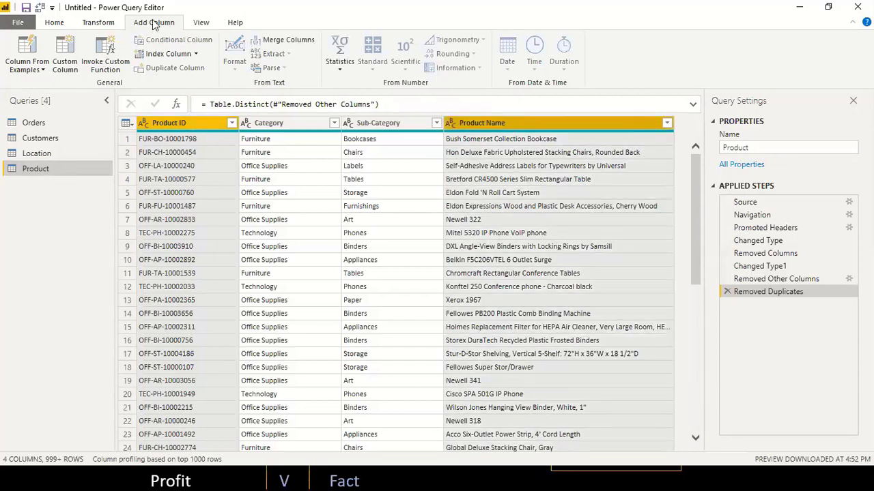
left_click(288, 41)
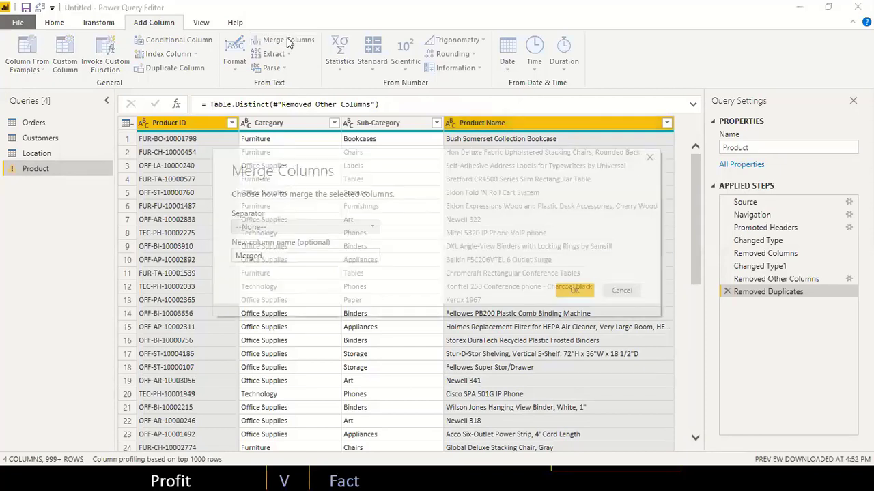
left_click(344, 232)
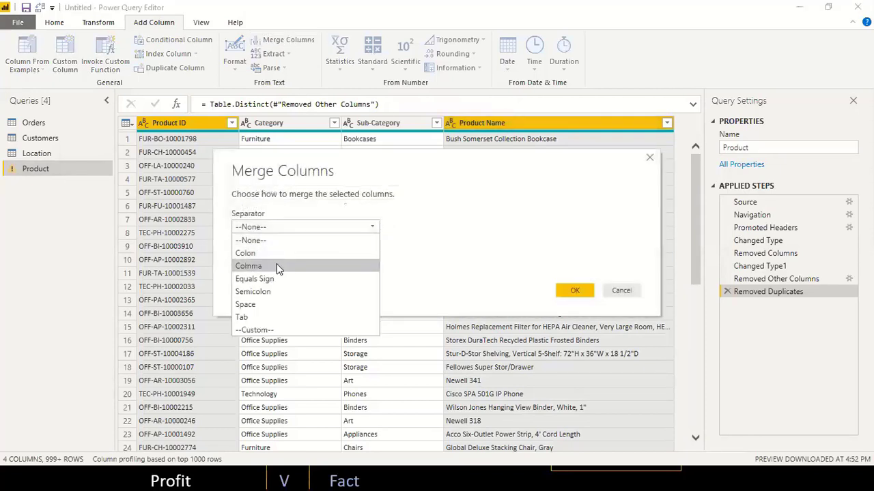
left_click(277, 265)
left_click(246, 255)
double_click(246, 256)
type("P")
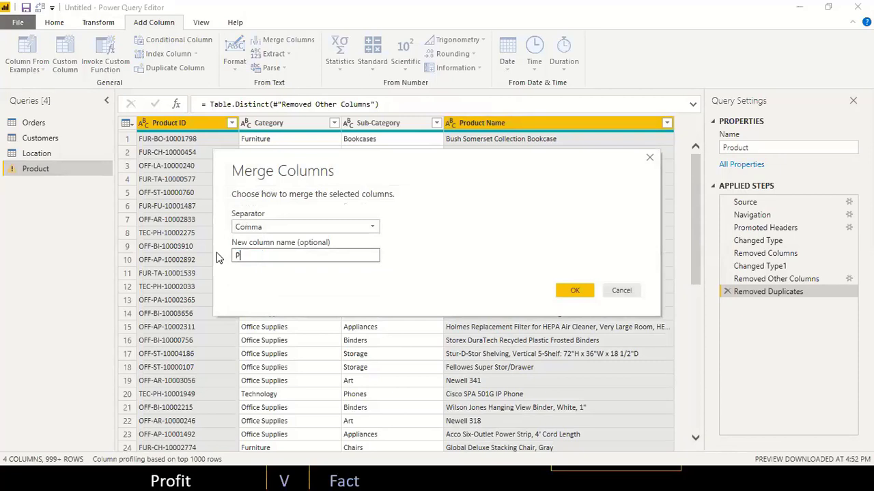
type("roductKey")
left_click(569, 290)
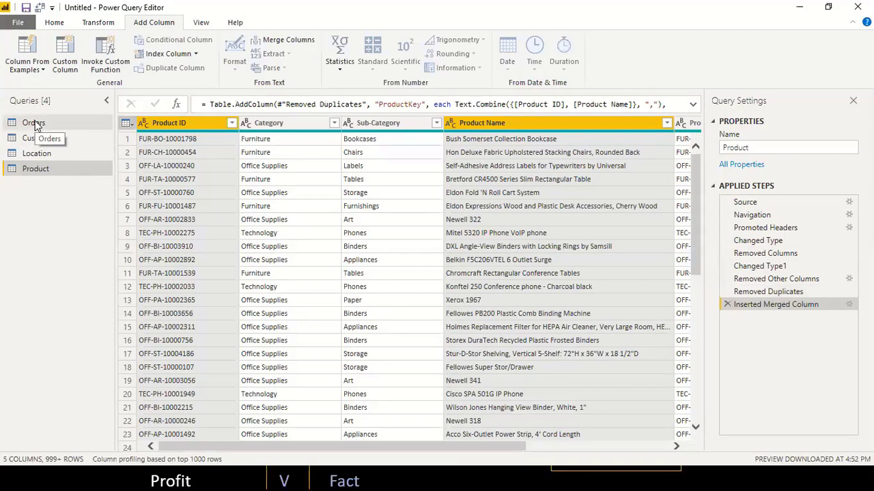
- Examine the Postal Code and Product ID columns in the Orders query for the fields its composite keys need
left_click(35, 125)
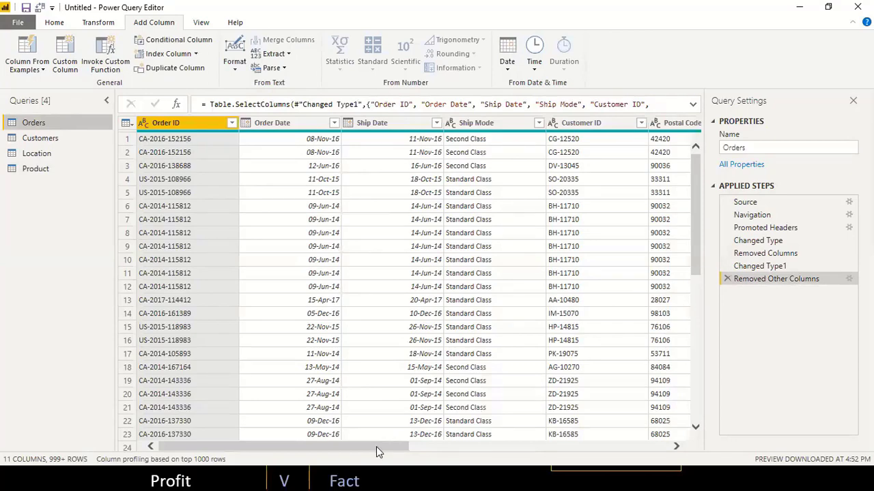
left_click_drag(376, 448, 480, 449)
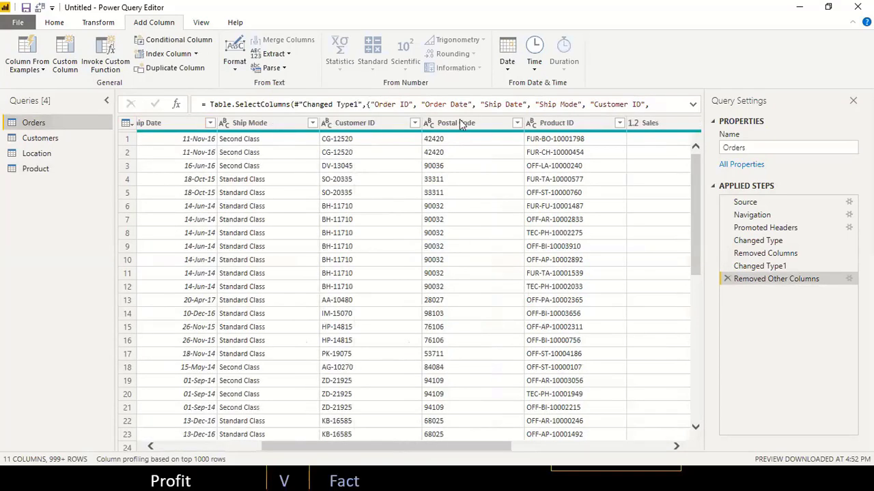
left_click(459, 123)
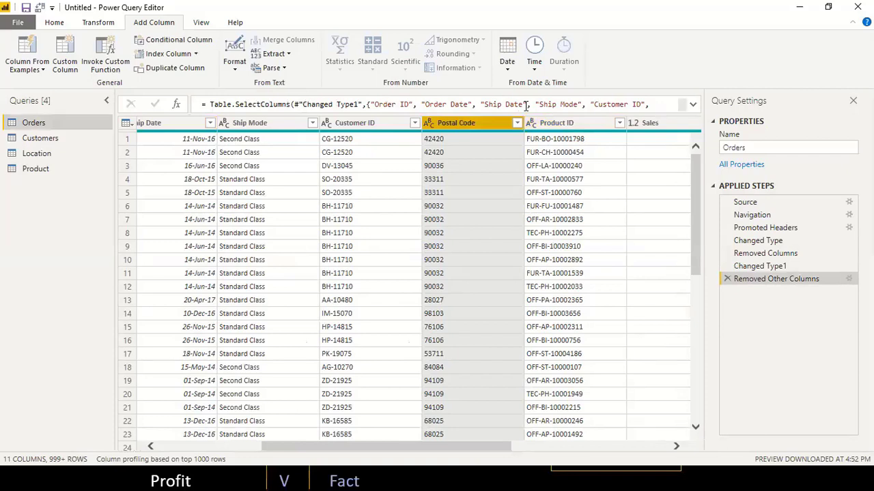
left_click(564, 124)
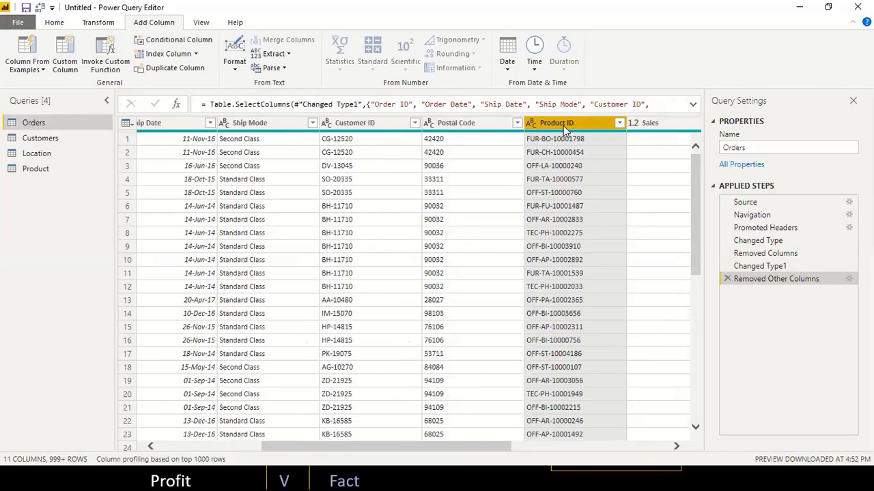
left_click(469, 124)
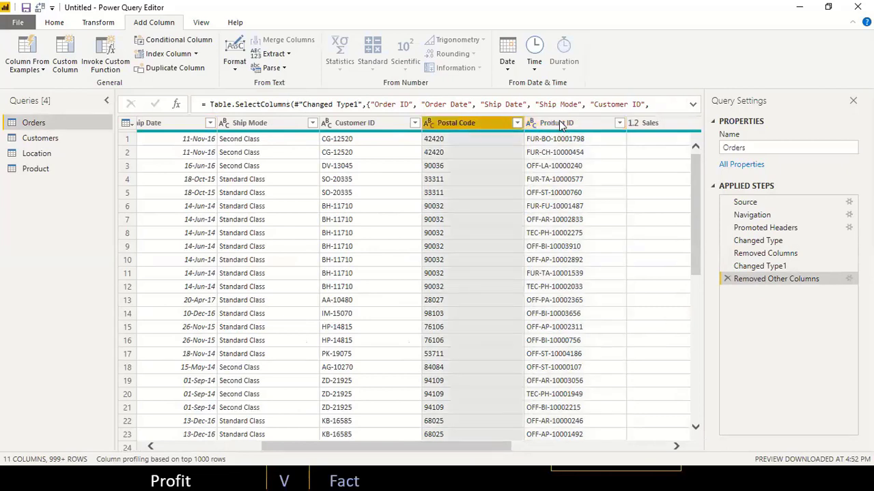
left_click(561, 124)
left_click(489, 126)
left_click(565, 124)
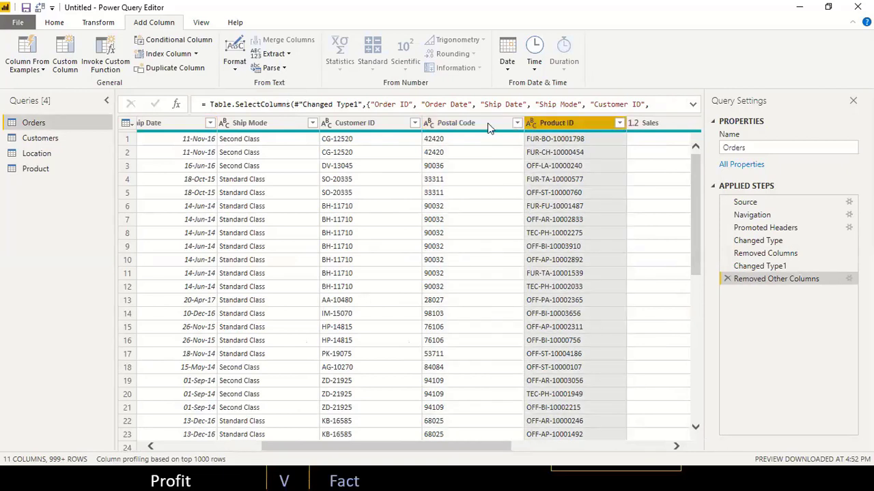
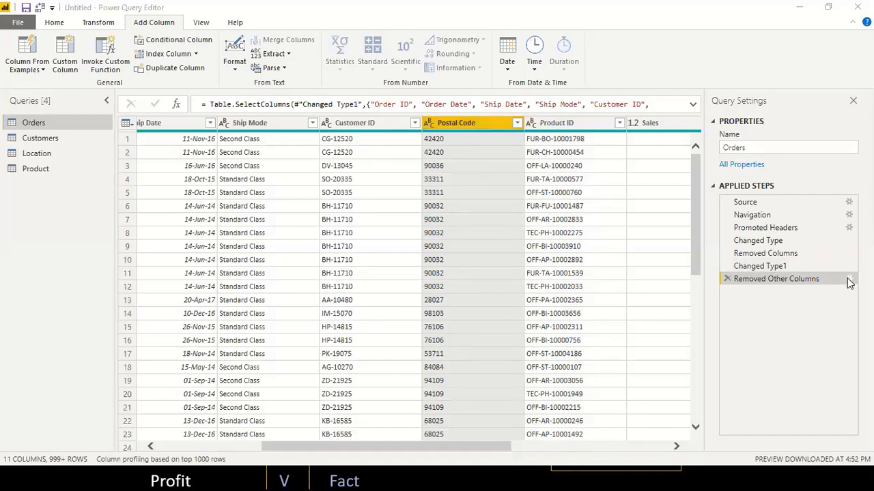
- Edit the Removed Other Columns step of the Orders query to also keep City and Product Name
left_click(848, 279)
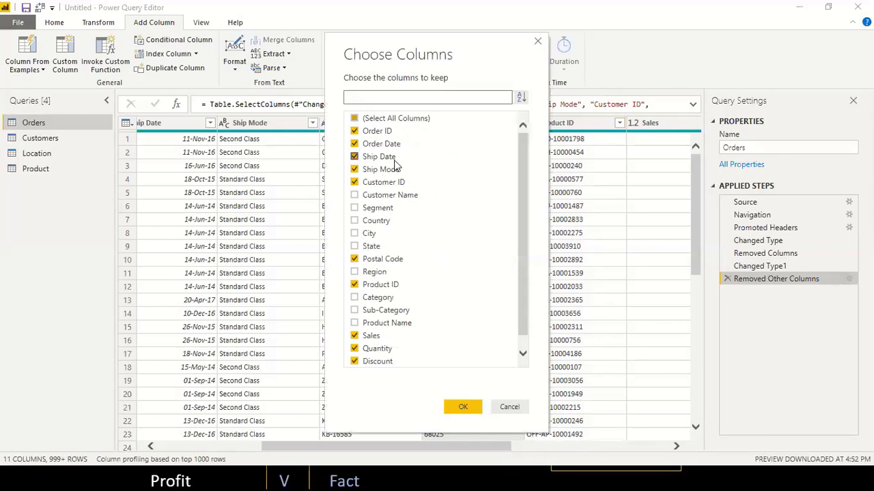
left_click(354, 234)
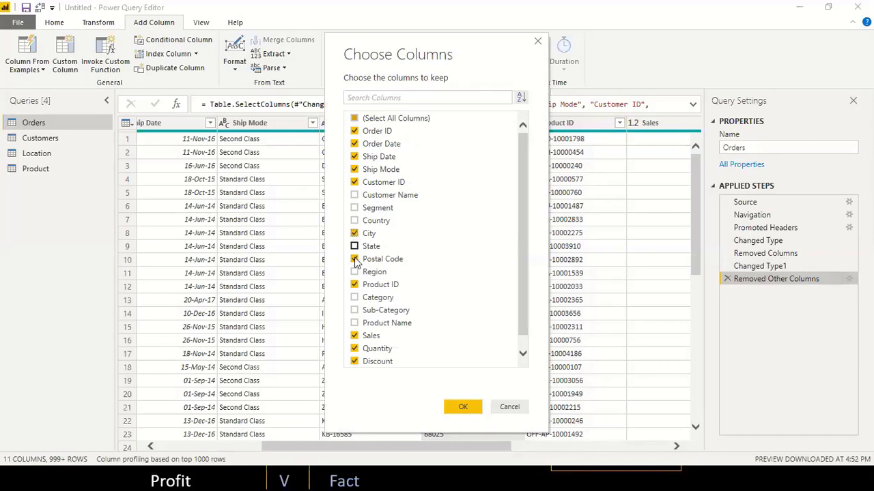
left_click(354, 324)
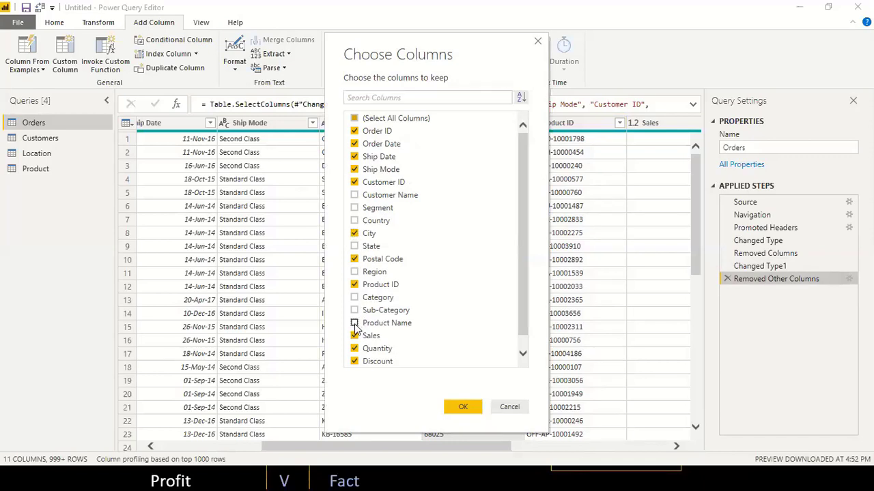
left_click(462, 408)
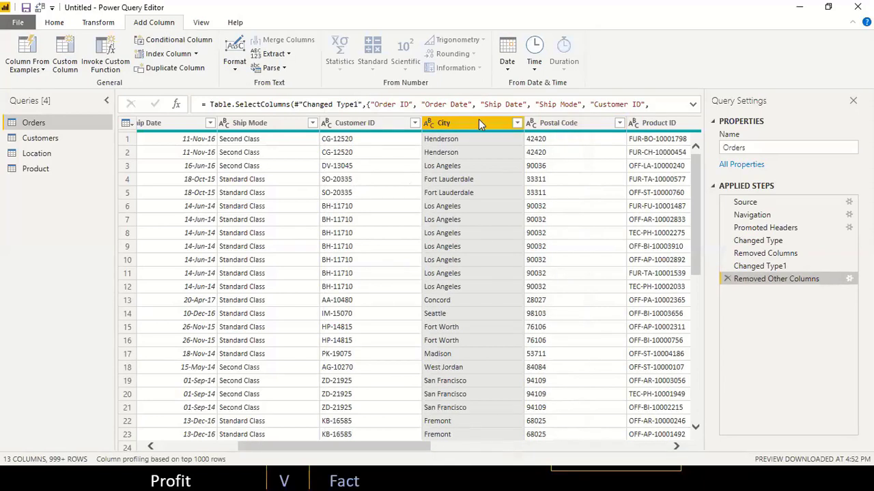
- Merge the Postal Code and City columns of the Orders query, in that order, into a comma-separated LocationKey column
left_click(569, 121)
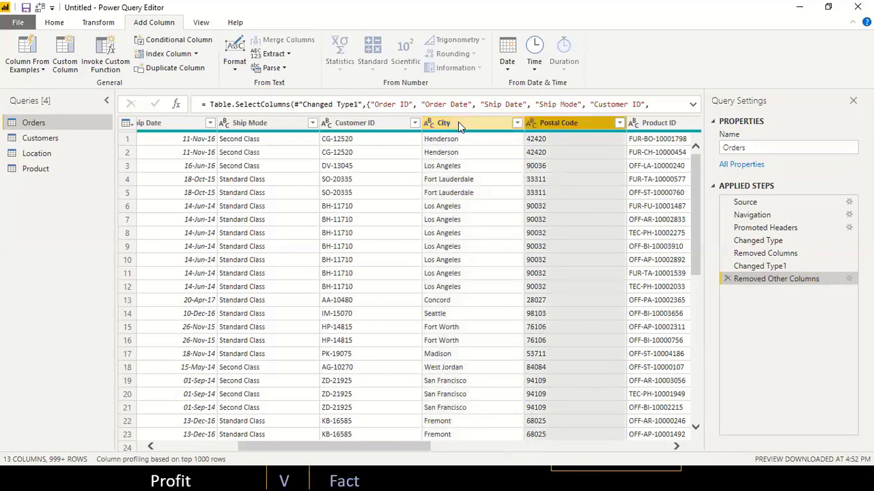
left_click(458, 121)
left_click(581, 119)
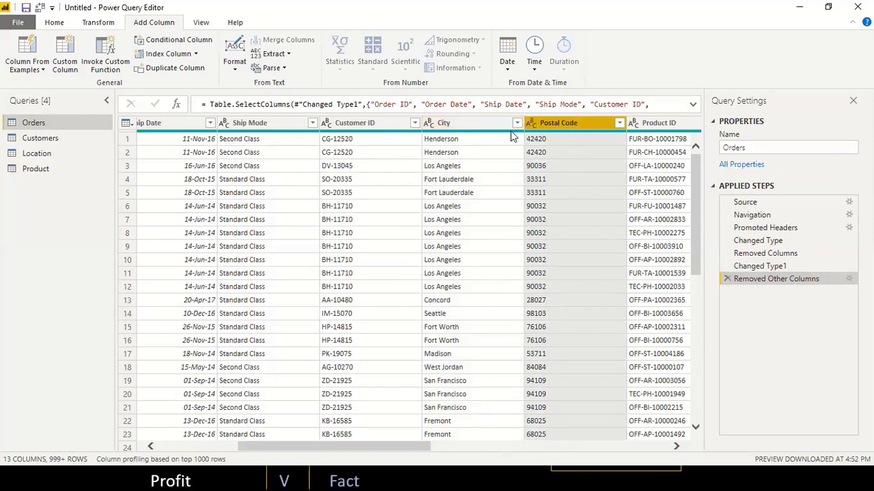
mouse_move(513, 136)
left_click(476, 121, "ctrl")
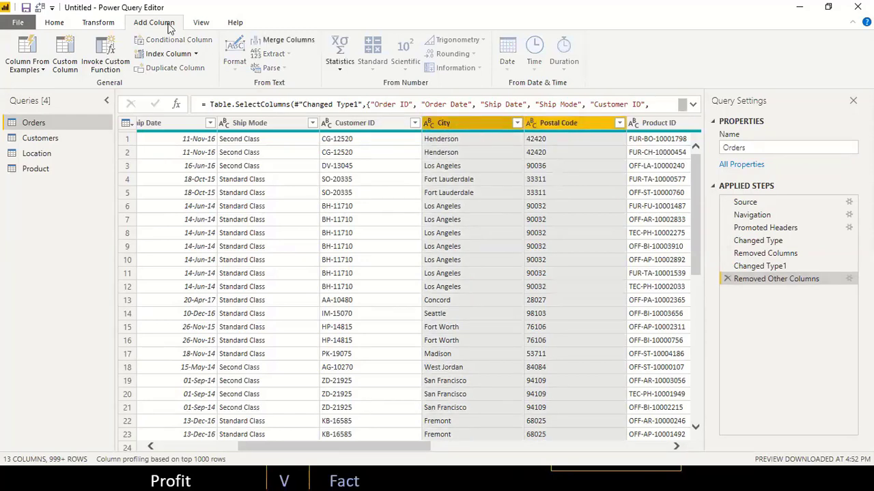
right_click(486, 128)
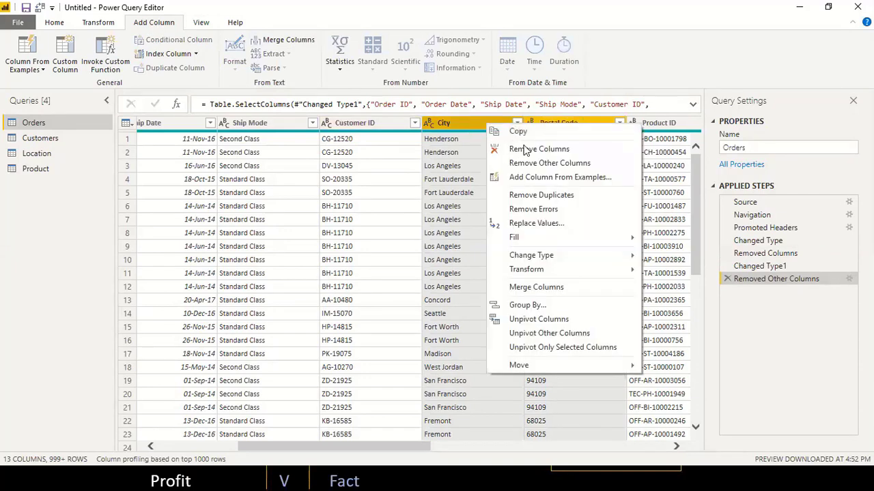
left_click(534, 285)
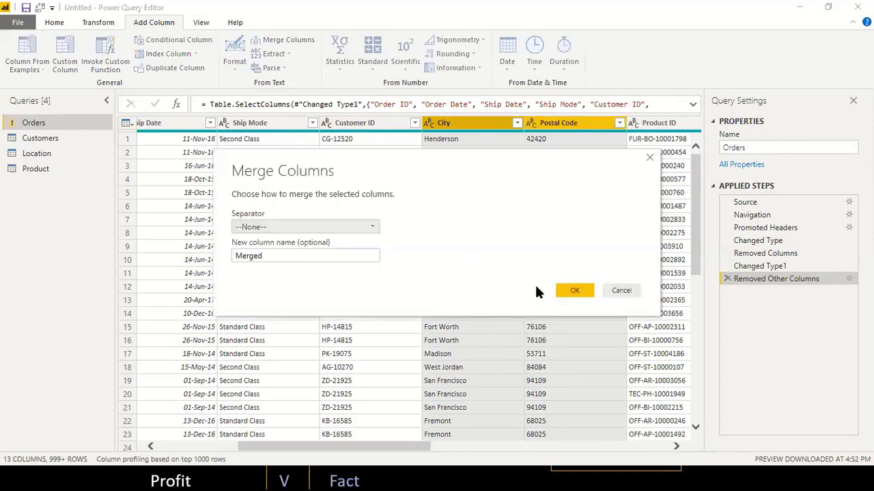
left_click(349, 228)
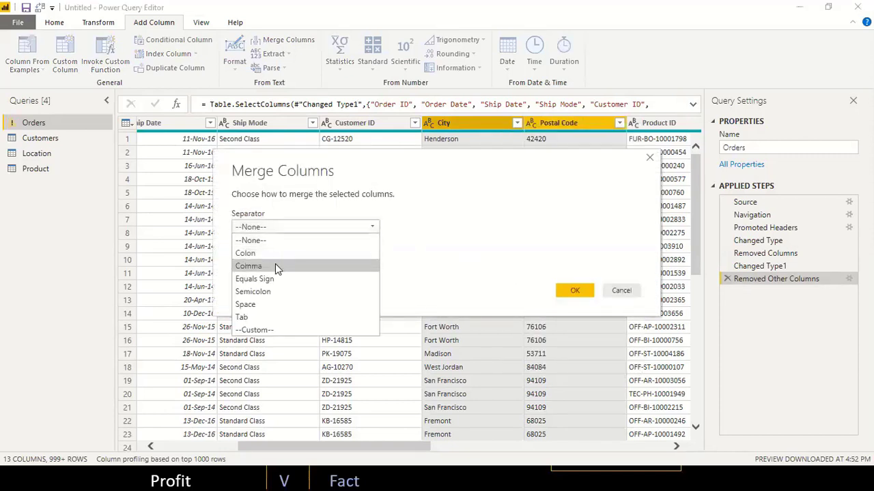
left_click(275, 265)
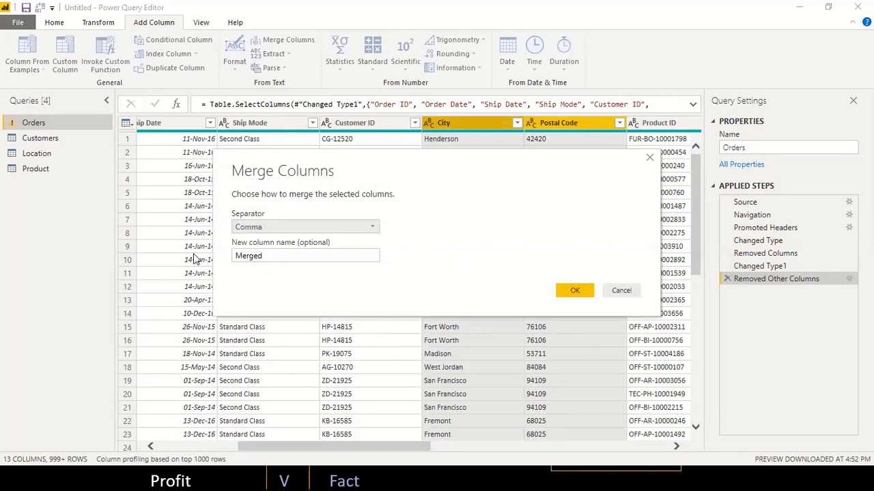
key("Tab")
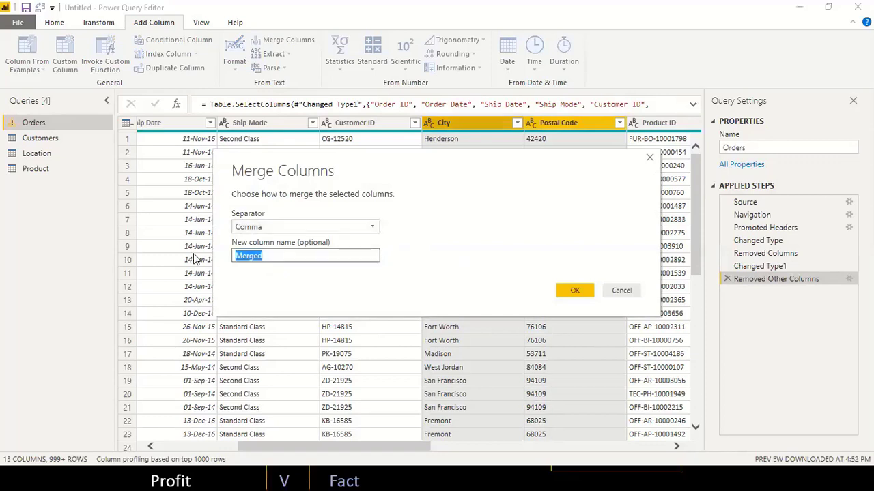
type("LocationKey")
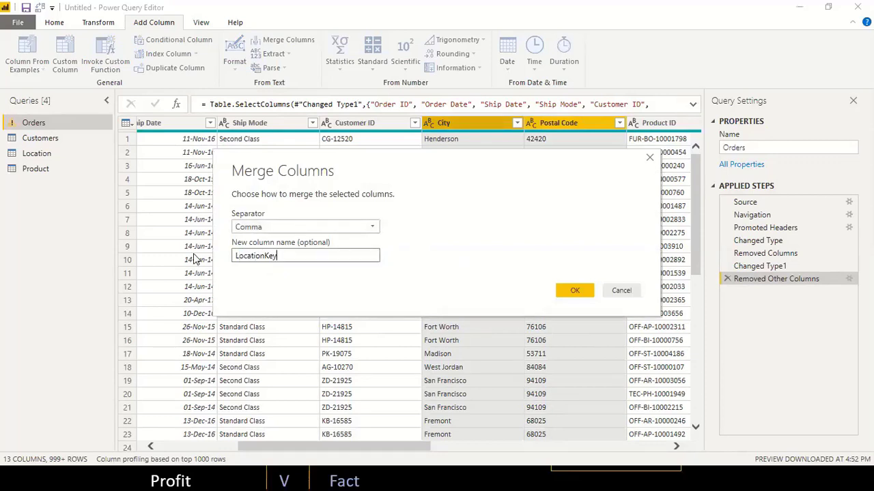
left_click(566, 291)
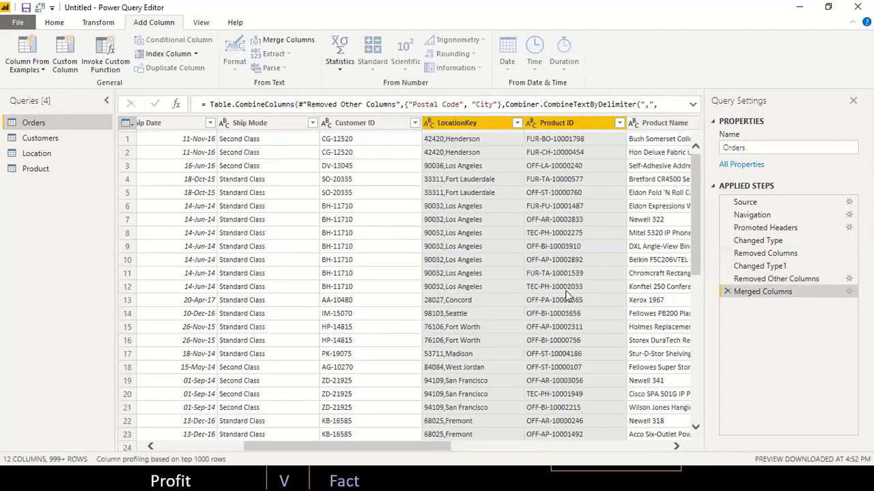
left_click(458, 123)
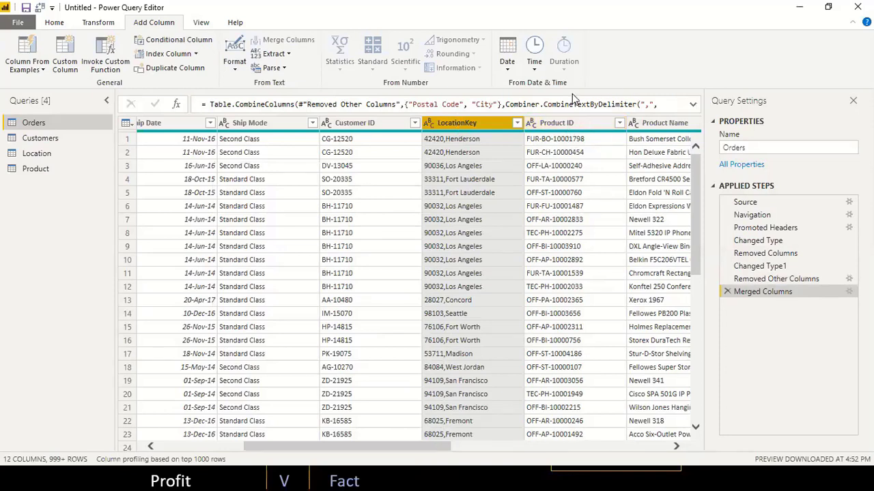
- Merge Product ID and Product Name in the Orders query into a comma-separated ProductKey column
left_click(578, 129)
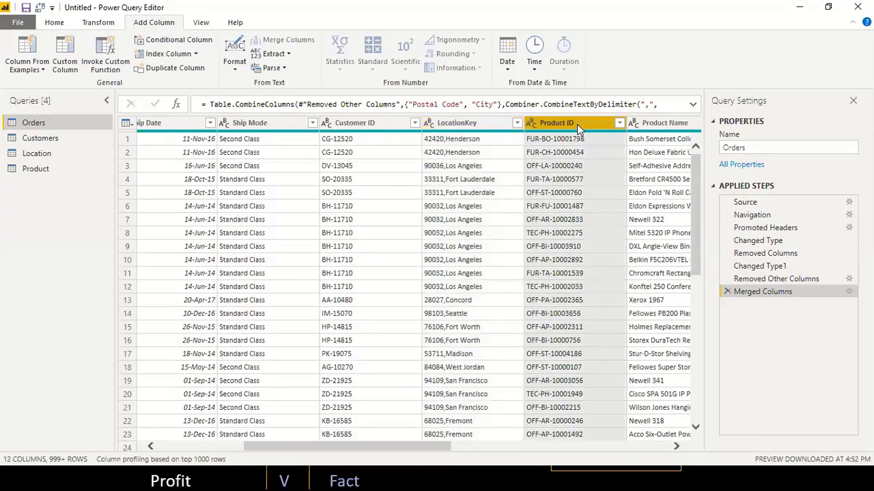
left_click(655, 125, "ctrl")
right_click(656, 125)
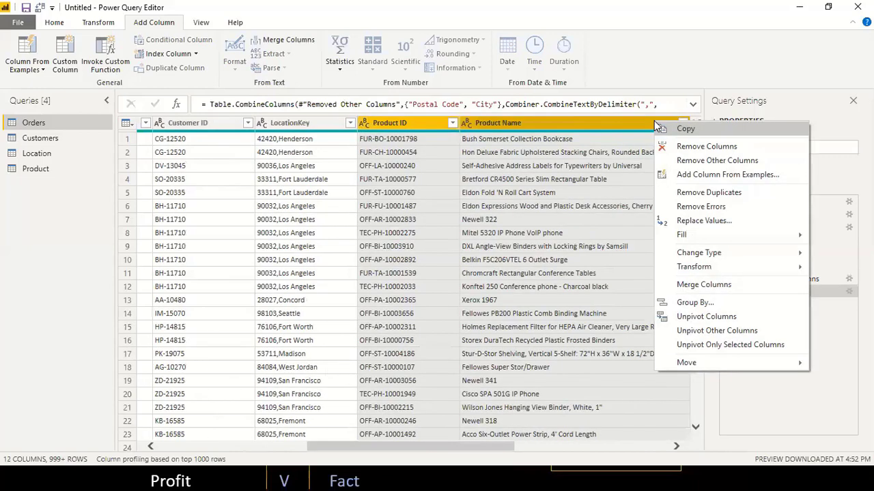
left_click(688, 285)
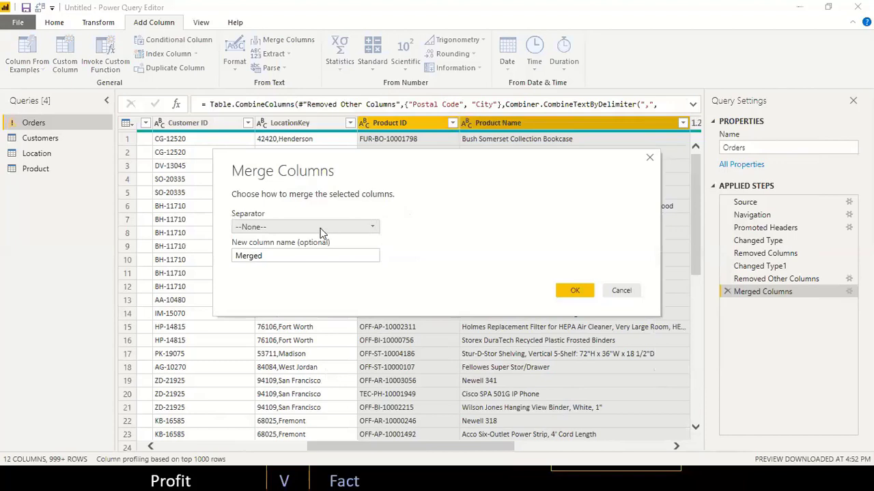
left_click(320, 228)
left_click(282, 267)
left_click_drag(273, 256, 225, 258)
type("Prod")
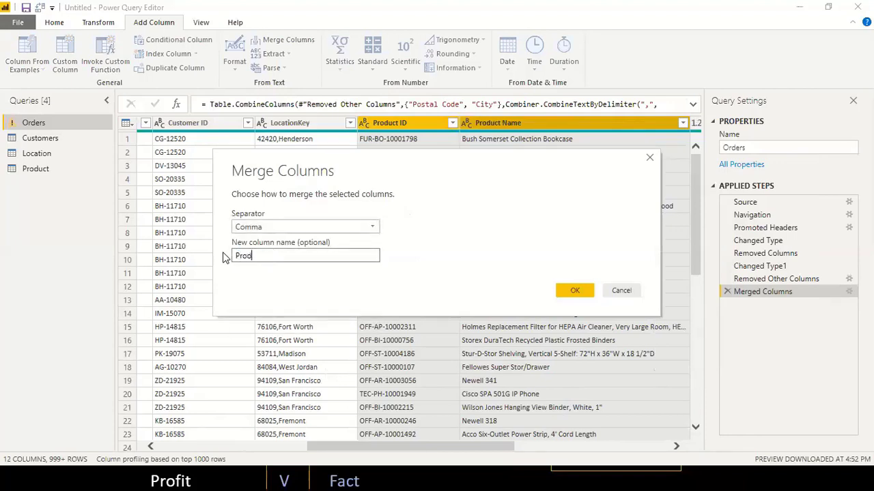
type("uctKey")
left_click(574, 293)
left_click(573, 292)
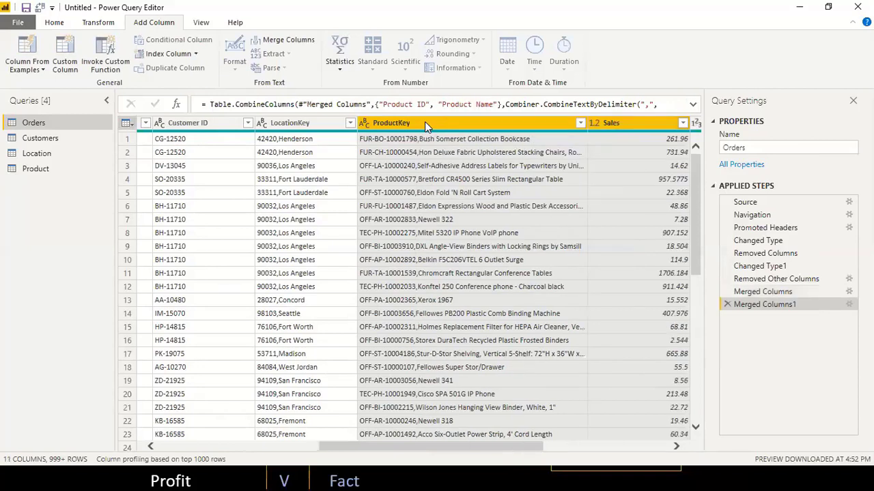
left_click(425, 127)
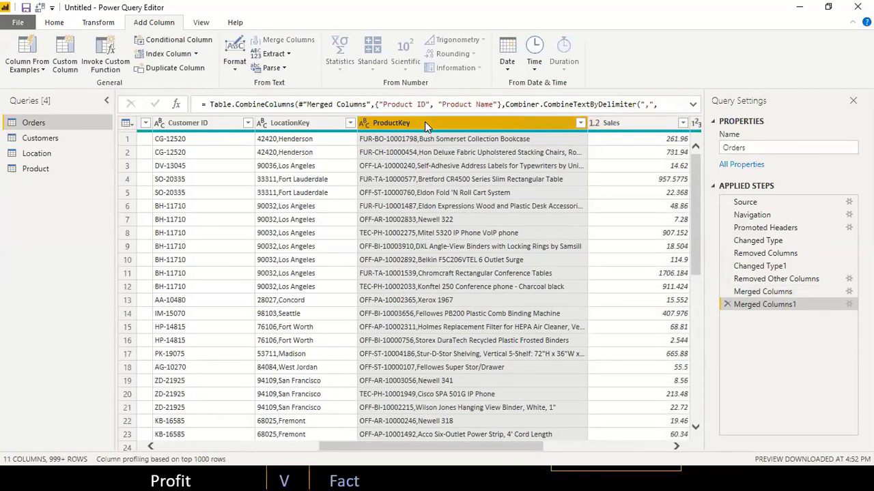
- Close the query editor applying the changes, and move the Orders table lower beneath the dimension tables in the model diagram
left_click(54, 23)
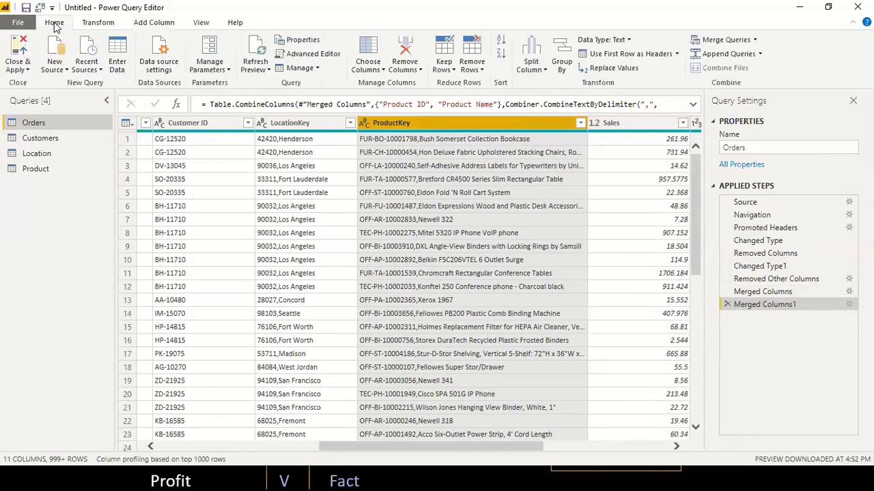
left_click(20, 51)
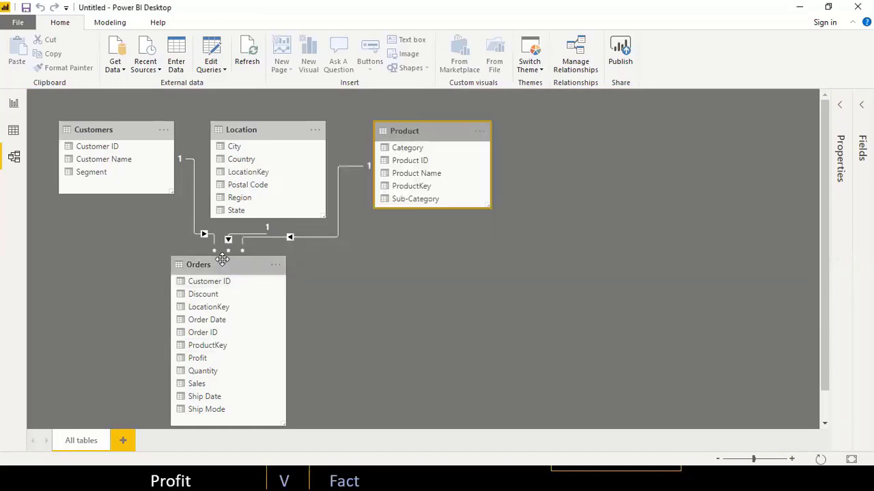
mouse_move(226, 266)
left_mouse_down()
mouse_move(233, 298)
mouse_move(252, 310)
left_mouse_up()
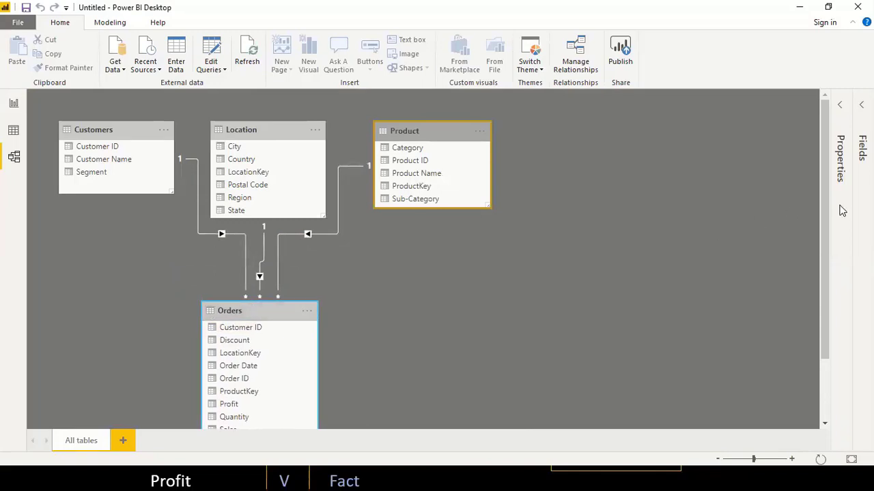
left_click_drag(826, 227, 828, 229)
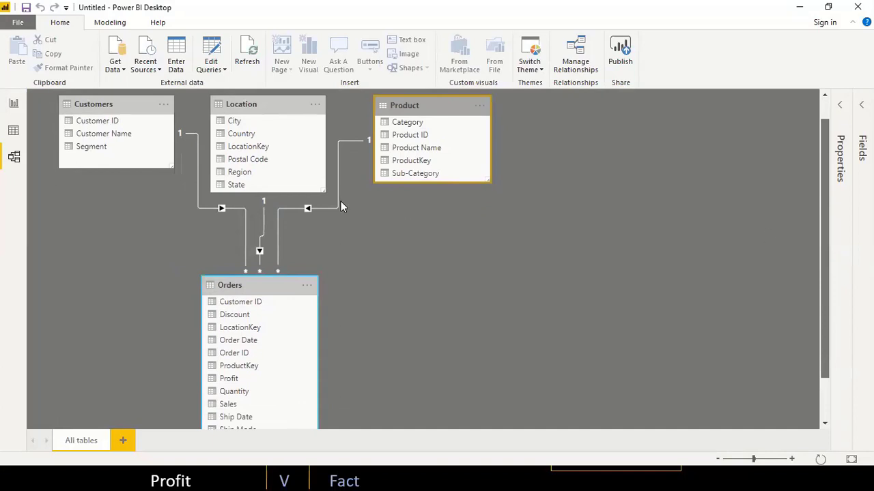
scroll(232, 183, "down", 2)
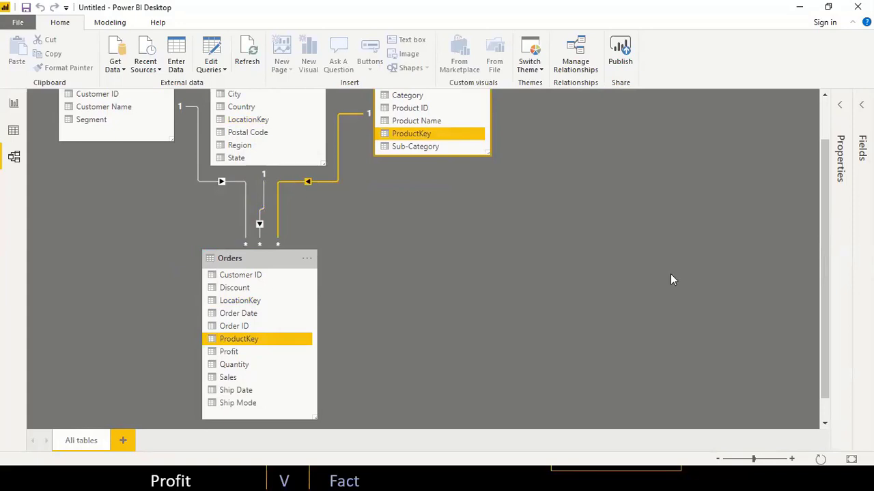
left_click_drag(820, 201, 820, 174)
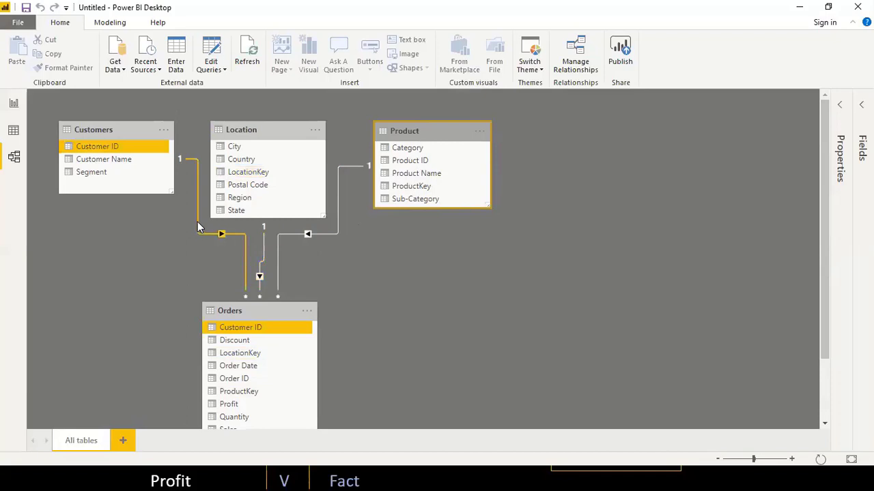
- Add a table visual to the report page showing Segment from Customers and Sales from Orders
left_click(14, 105)
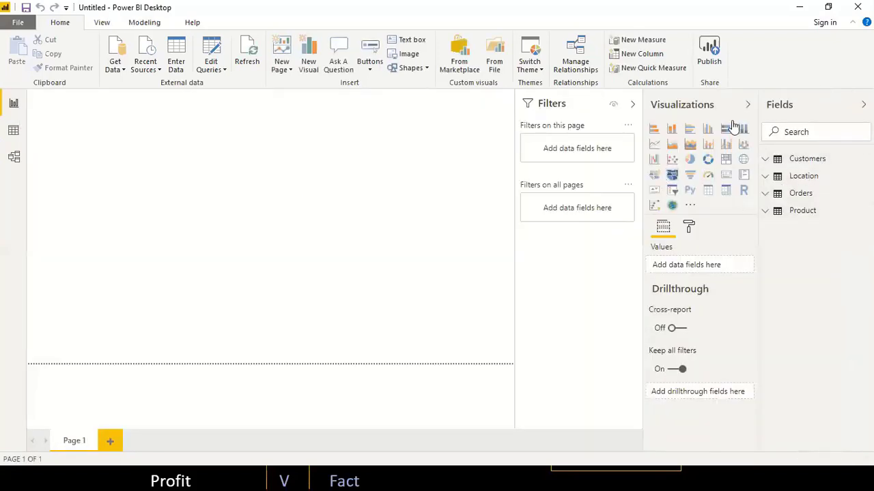
left_click(766, 161)
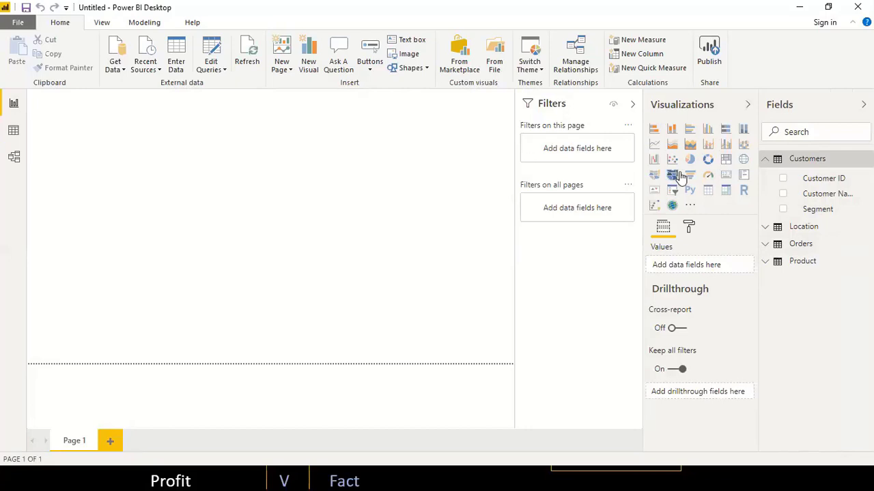
left_click(708, 192)
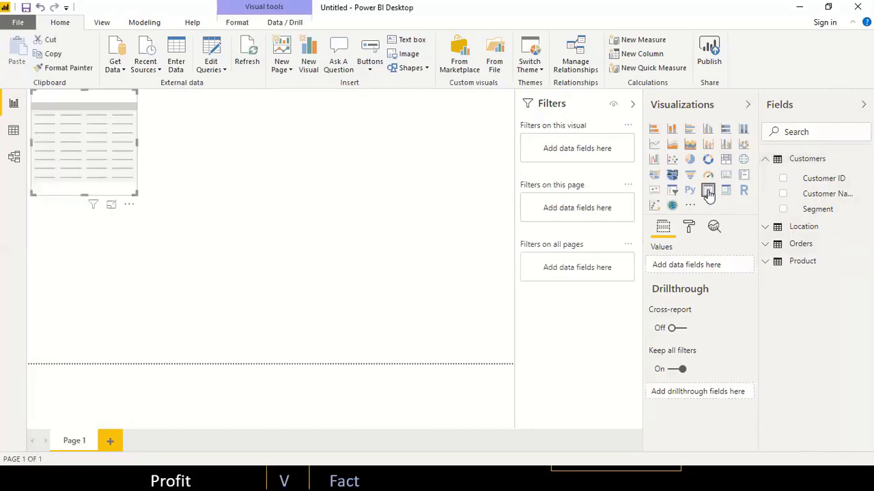
left_click(783, 209)
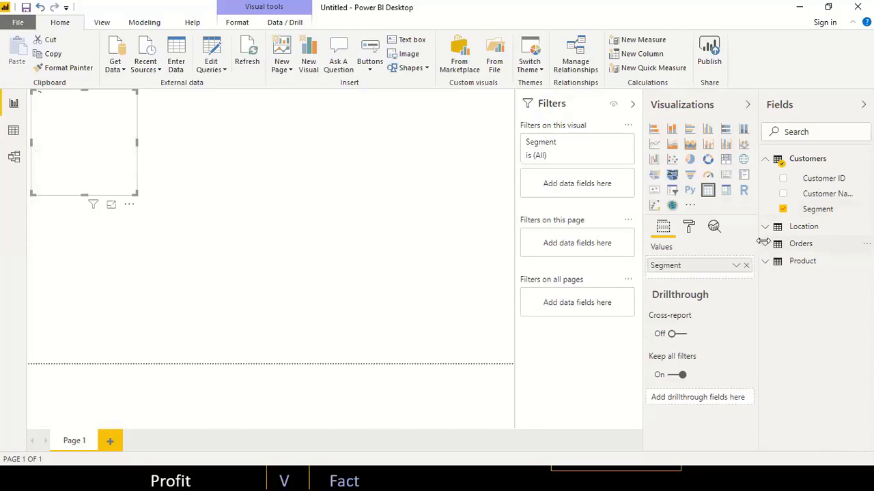
left_click(765, 244)
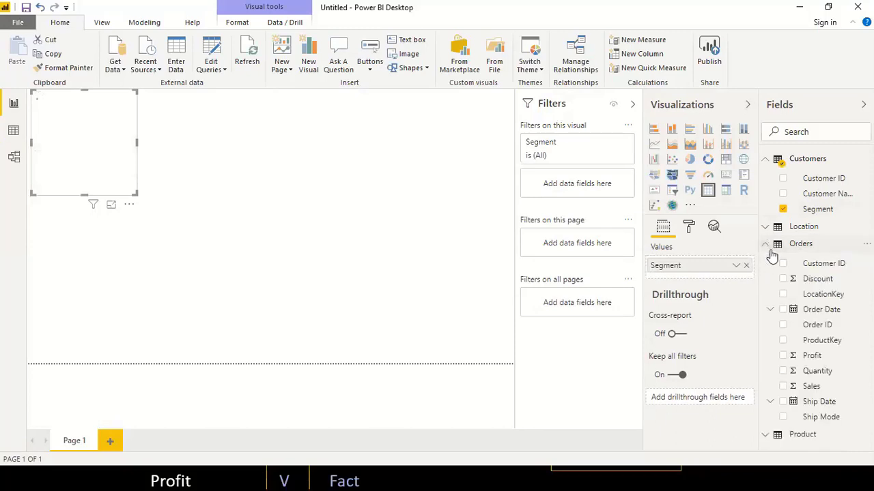
left_click(783, 386)
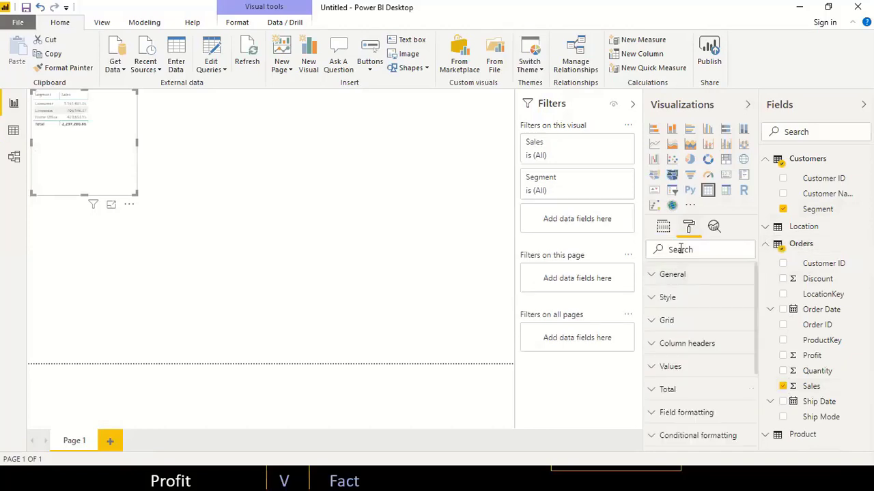
- Set the table visual's grid text size to 16 pt and enlarge its frame slightly
type("size")
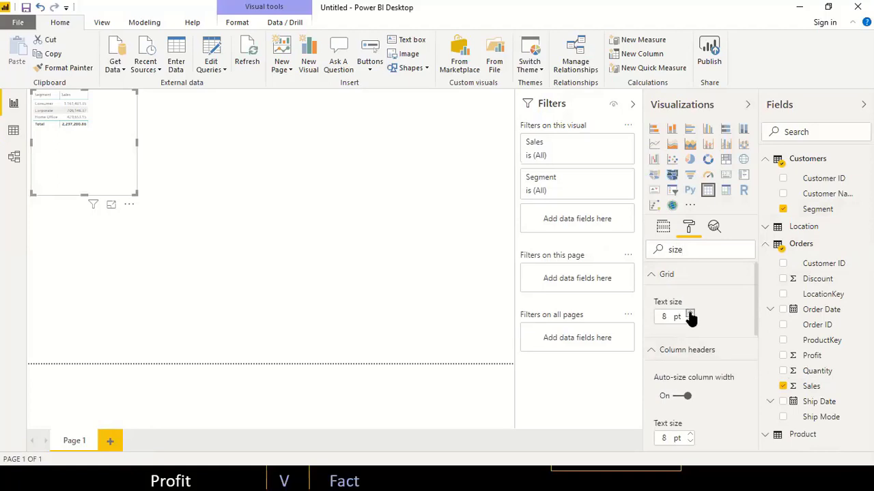
left_click(689, 314)
double_click(689, 313)
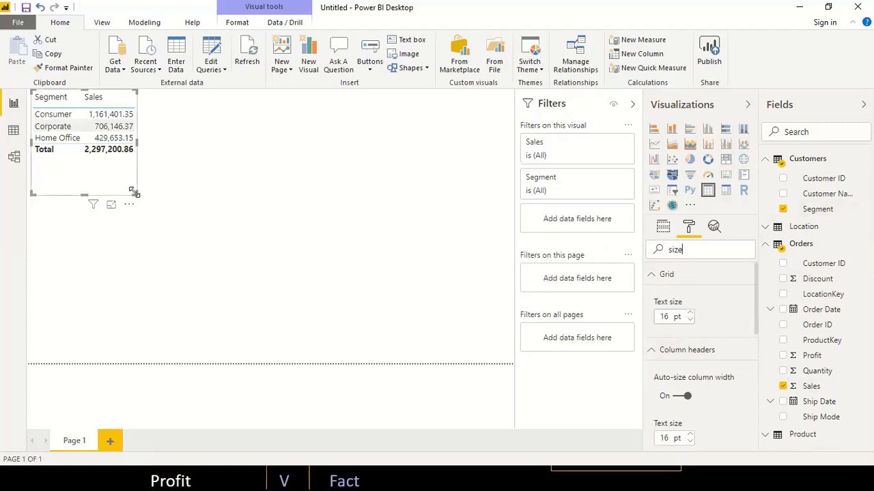
left_click_drag(134, 193, 144, 198)
left_click_drag(153, 225, 150, 225)
left_click(191, 277)
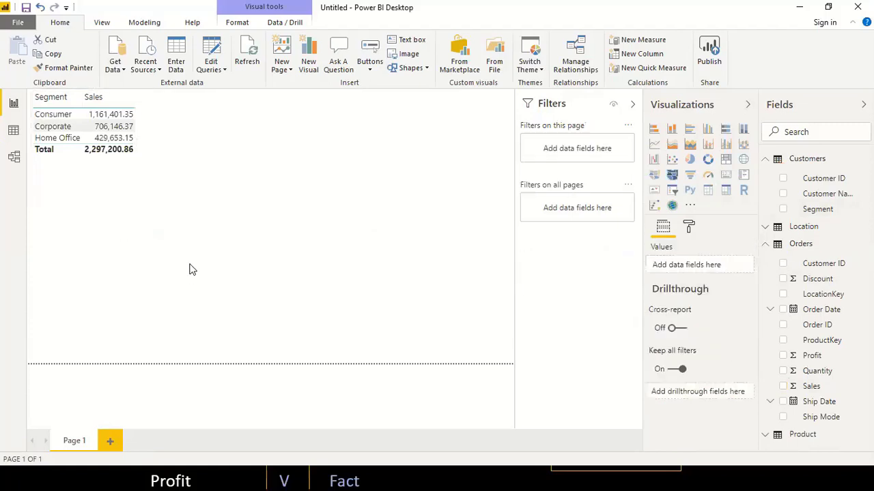
- Duplicate the Segment and Sales table visual on the report page
left_click(776, 161)
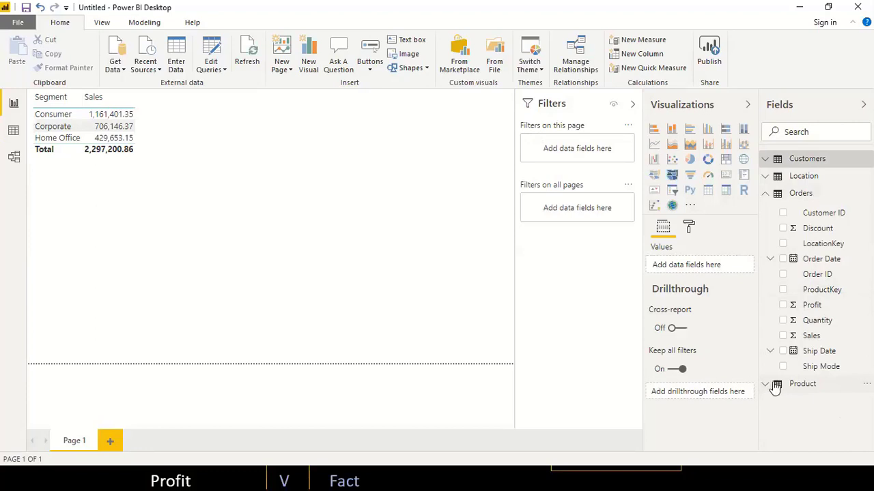
left_click(96, 179)
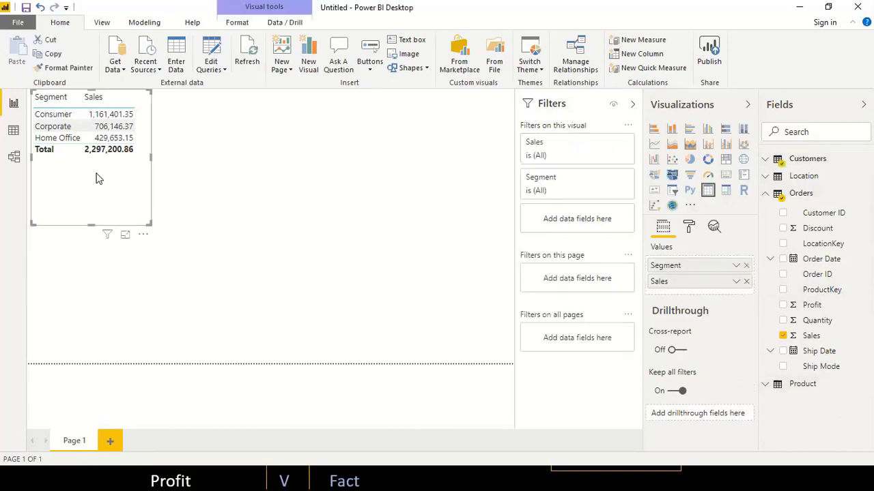
key("ctrl+c")
key("ctrl+v")
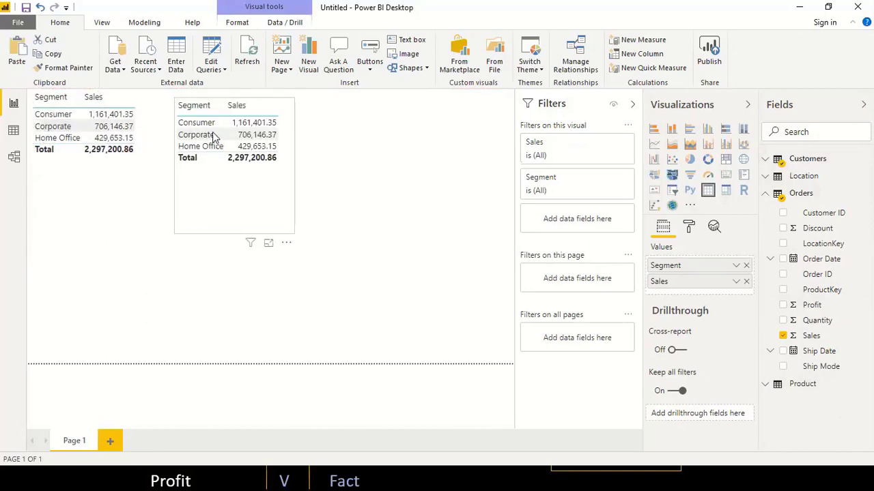
- Replace Segment with Region from the Location table in the duplicated table visual, placing it before Sales
left_click(747, 265)
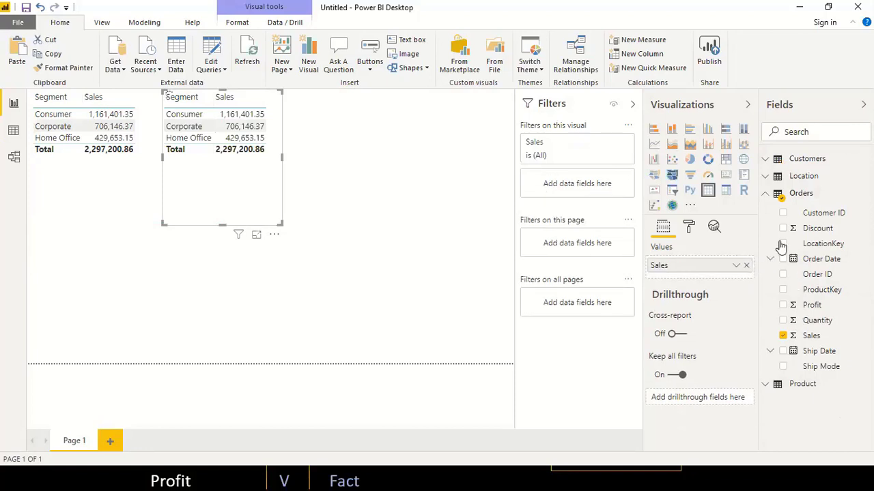
left_click(765, 194)
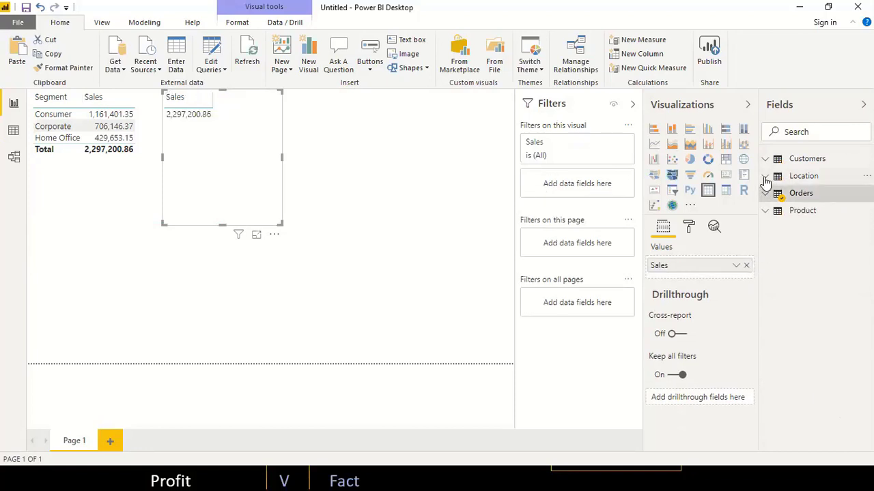
left_click(765, 177)
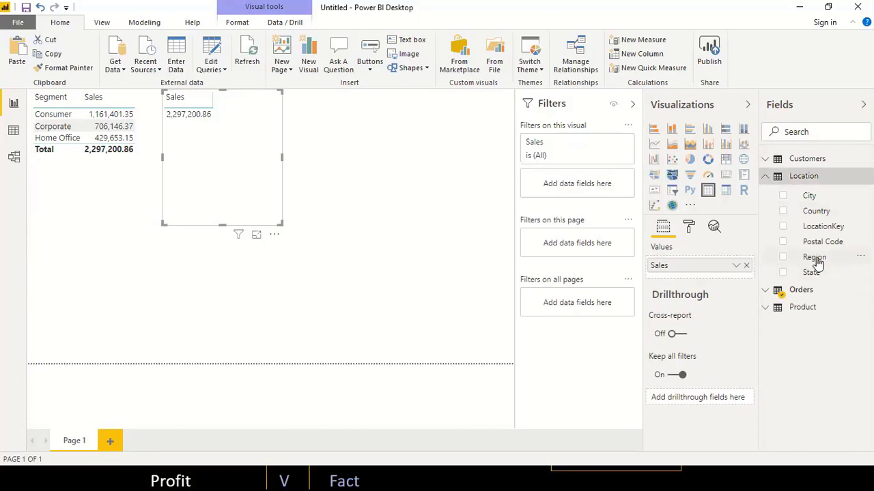
left_click_drag(725, 264, 706, 263)
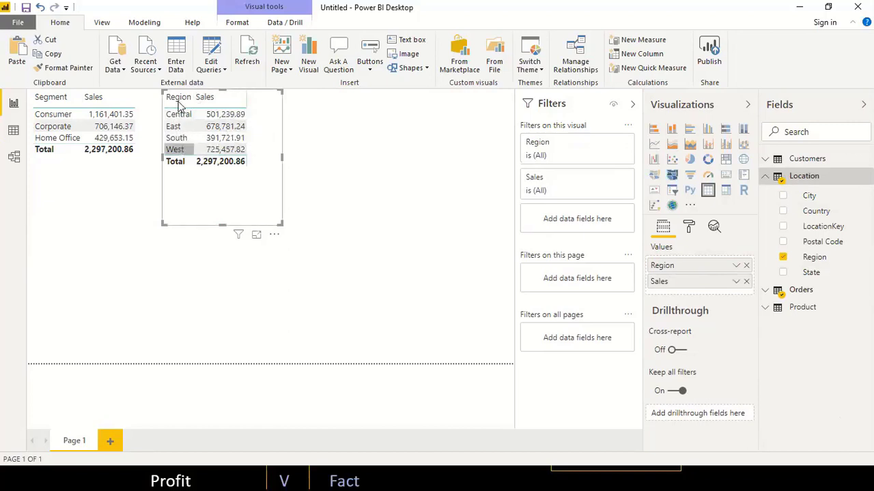
left_click(353, 128)
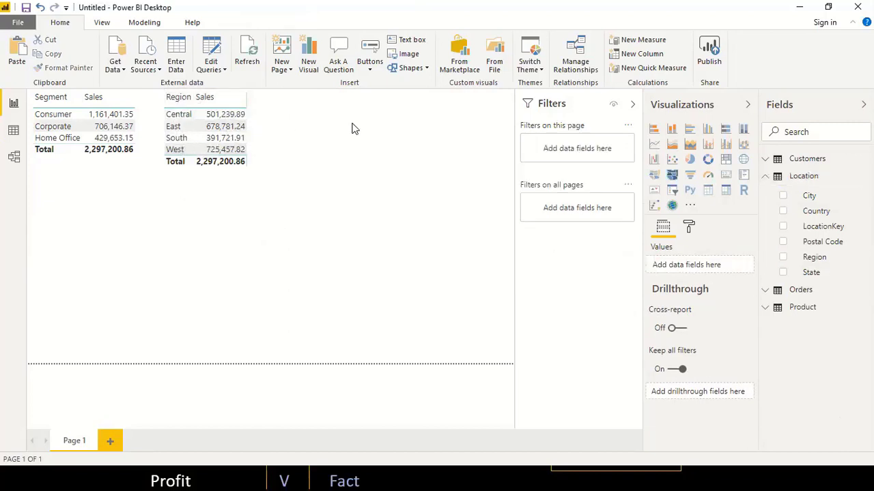
- Make another copy of the Segment and Sales table visual and place it beside the Region table
left_click(143, 131)
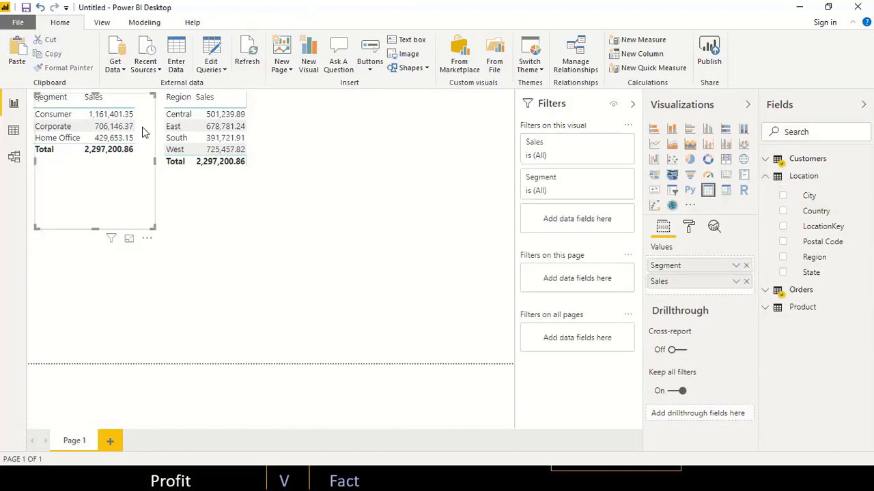
key("ctrl+c")
key("ctrl+v")
left_click_drag(335, 146, 364, 121)
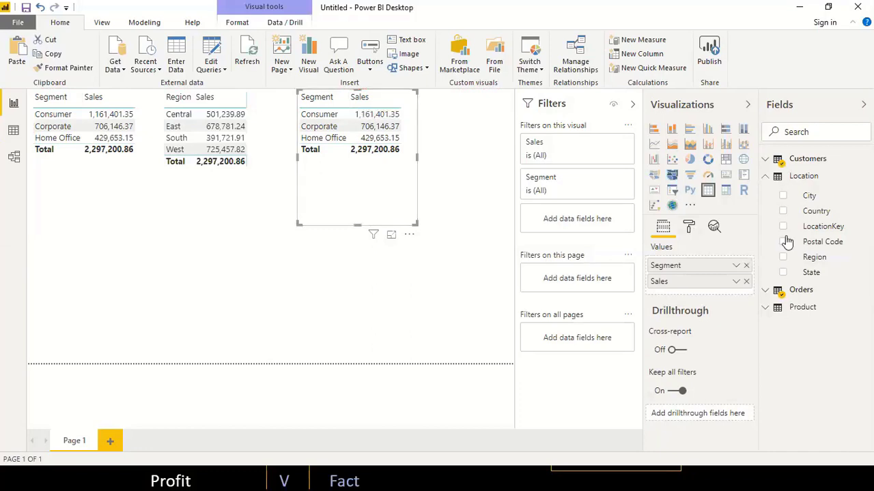
- Replace Segment with Category from the Product table ahead of Sales in the third table visual, and shorten its frame
left_click(746, 266)
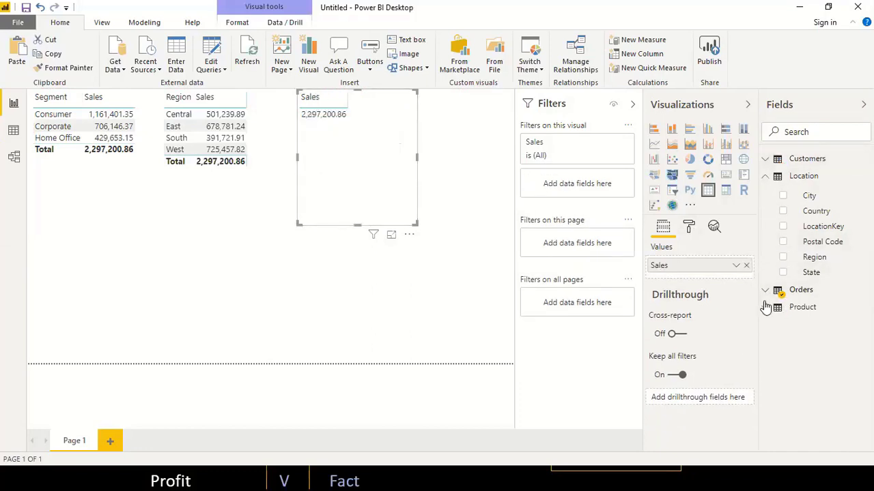
left_click(765, 307)
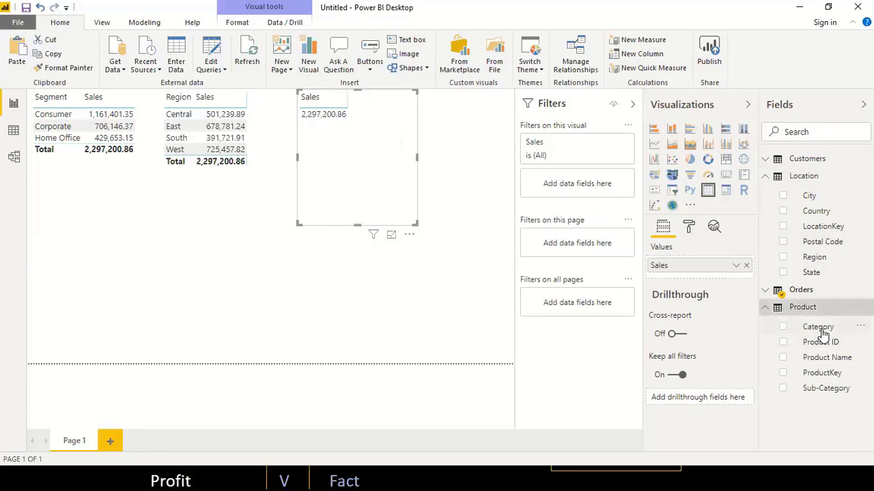
left_click_drag(802, 326, 706, 266)
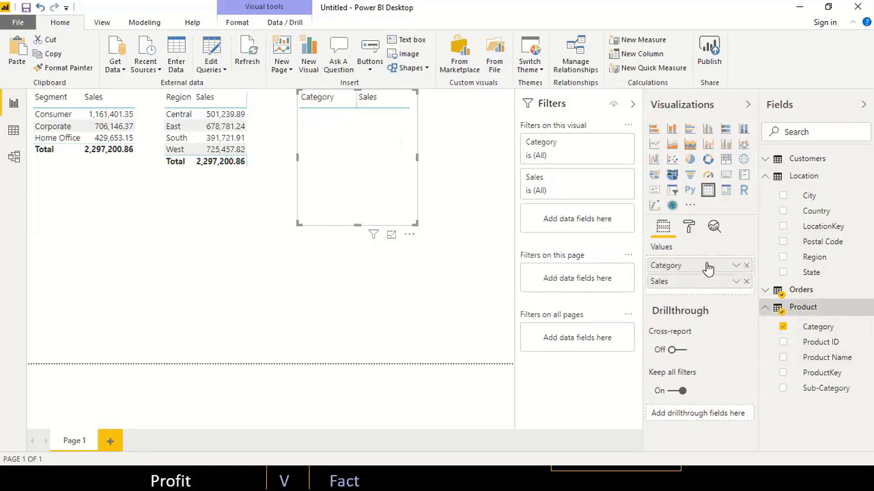
left_click_drag(414, 223, 414, 198)
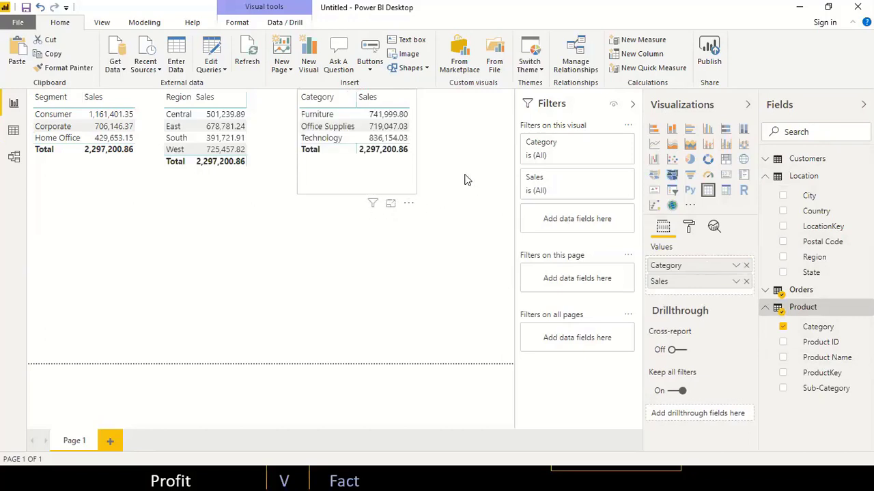
left_click(465, 179)
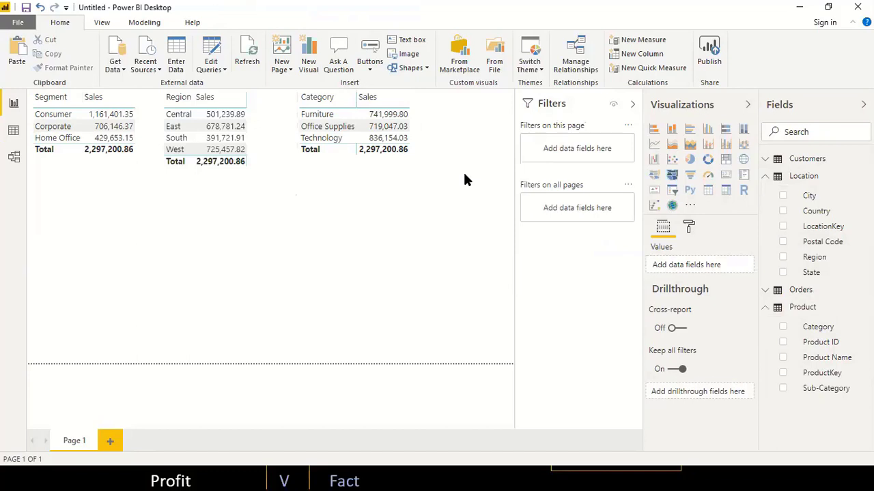
- View the Customers table's data and consult the fact and dimension schema on the PowerPoint slide
left_click(14, 131)
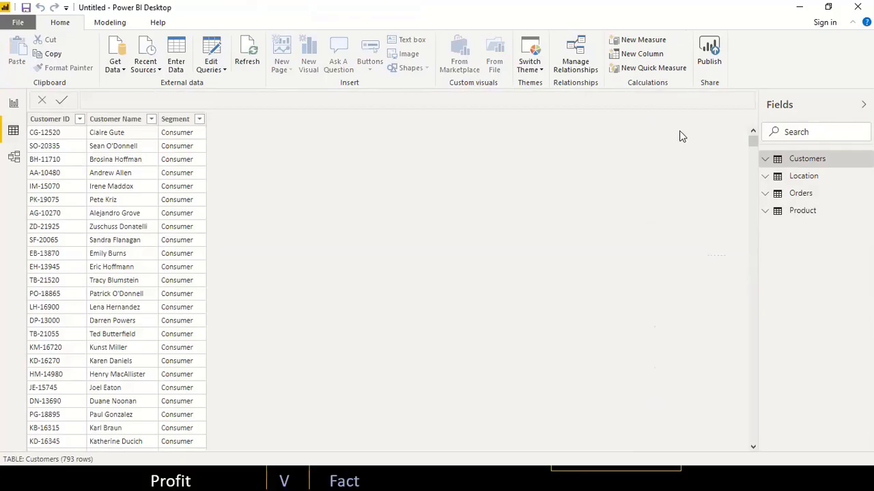
key("alt+Tab")
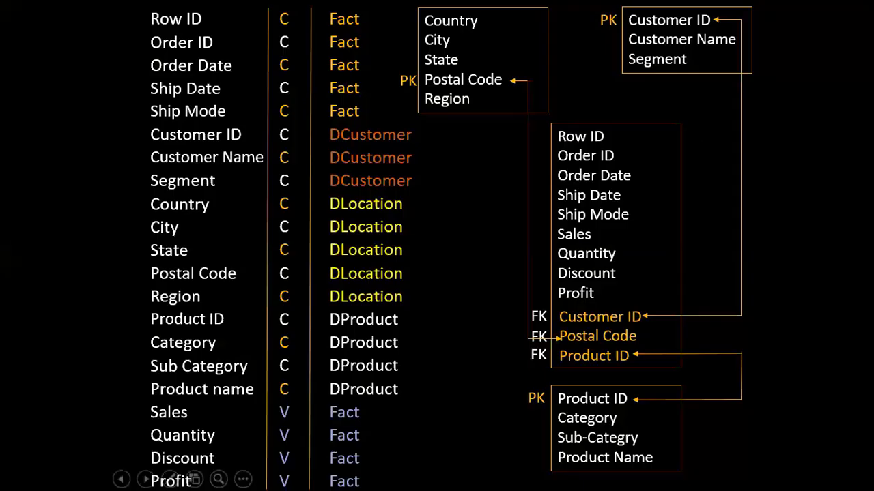
key("alt+Tab")
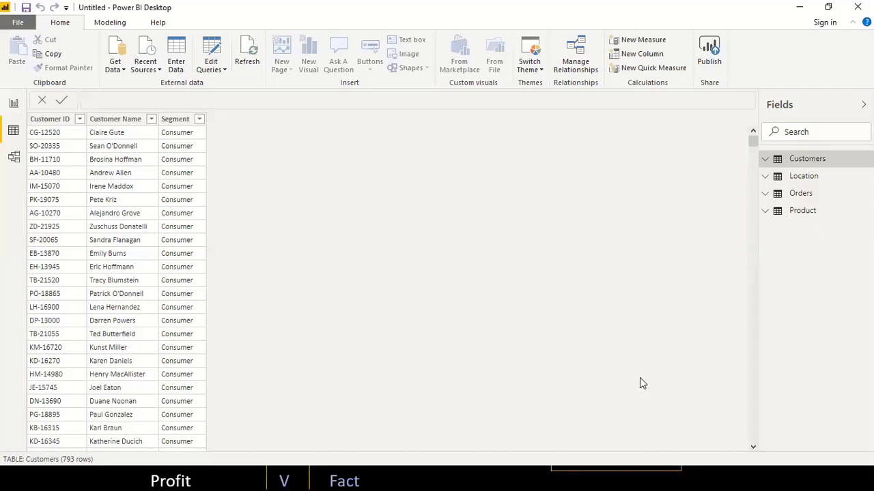
- Switch to the Book1 workbook in Excel and widen column D to fit the number in D4 with some spare room
key("alt+Tab")
key("Tab")
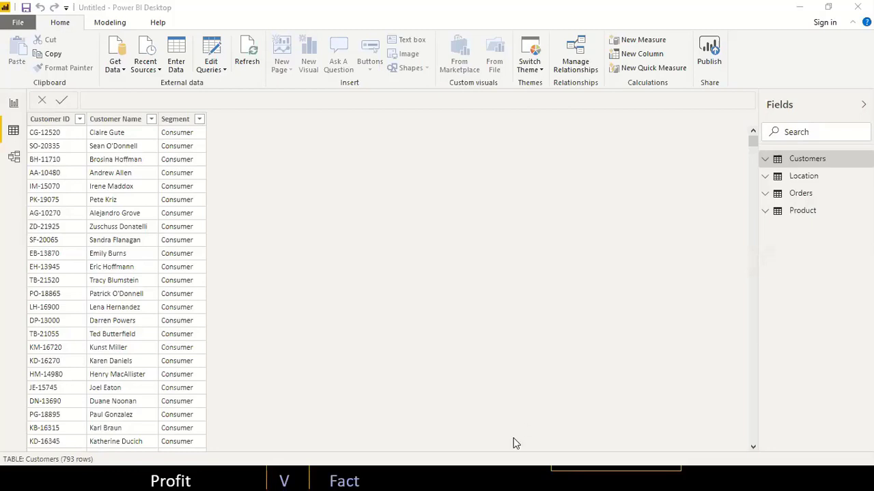
key("alt+Tab")
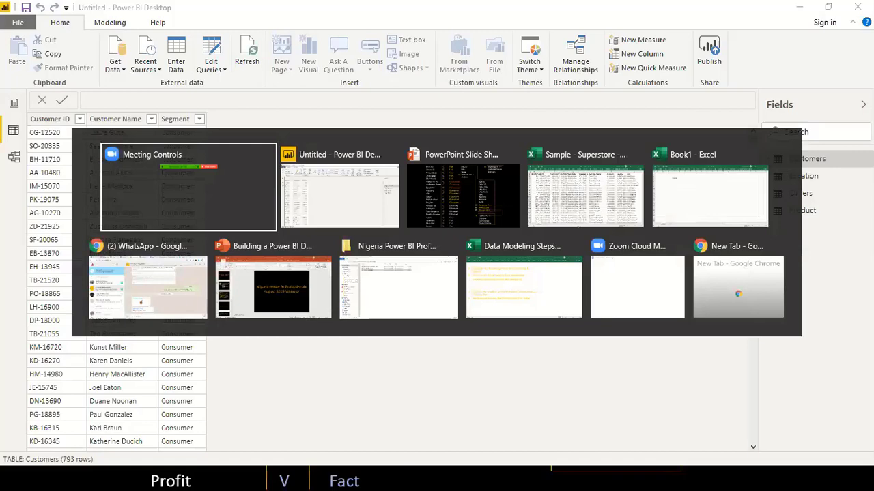
key("alt+Tab")
key("alt+Tab")
key("alt+Tab")
key("alt+Tab")
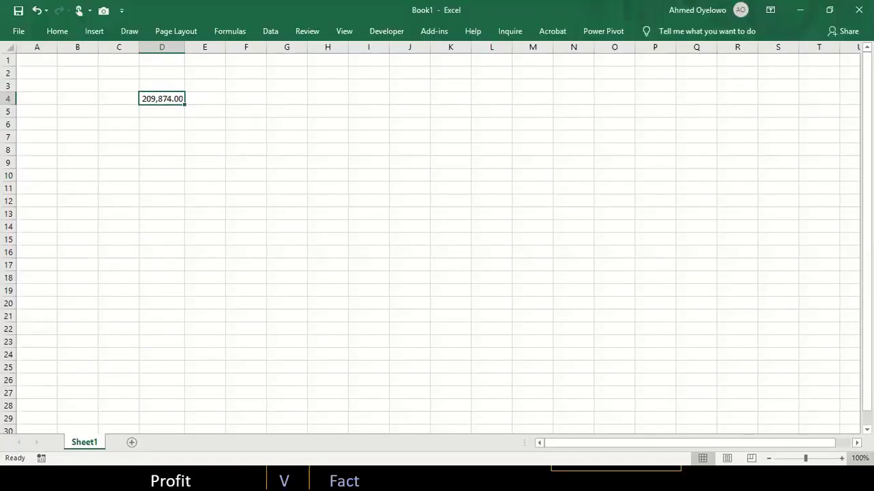
left_click(841, 458)
left_click(841, 458)
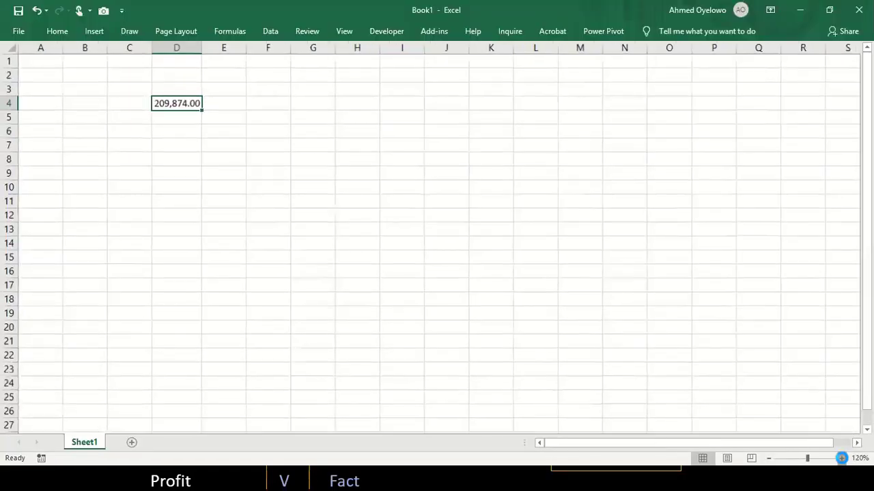
scroll(568, 232, "up", 6)
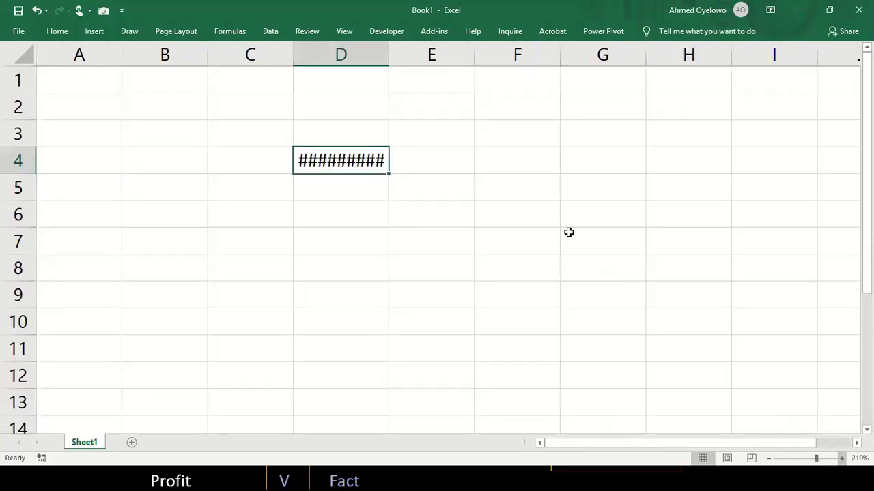
double_click(387, 45)
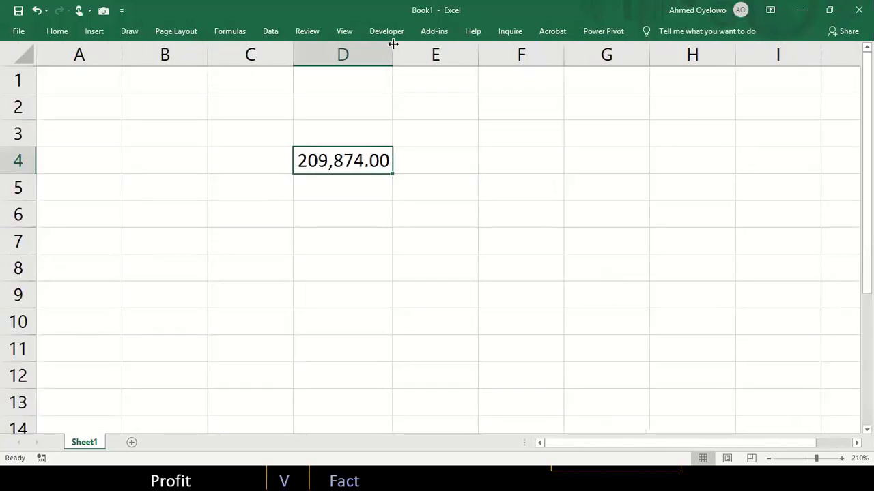
left_click_drag(392, 44, 413, 53)
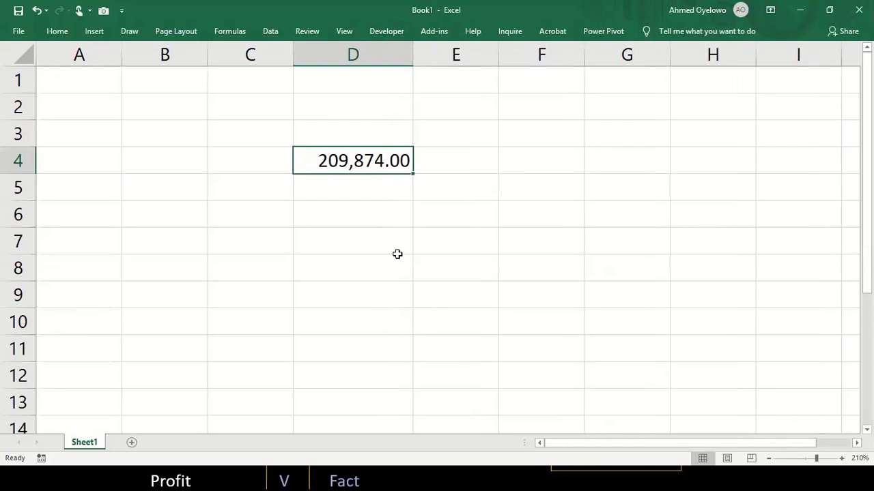
- Enter the label "Columns/Fields X Rows" in cell E4 and widen column E to fit it
key("alt+Tab")
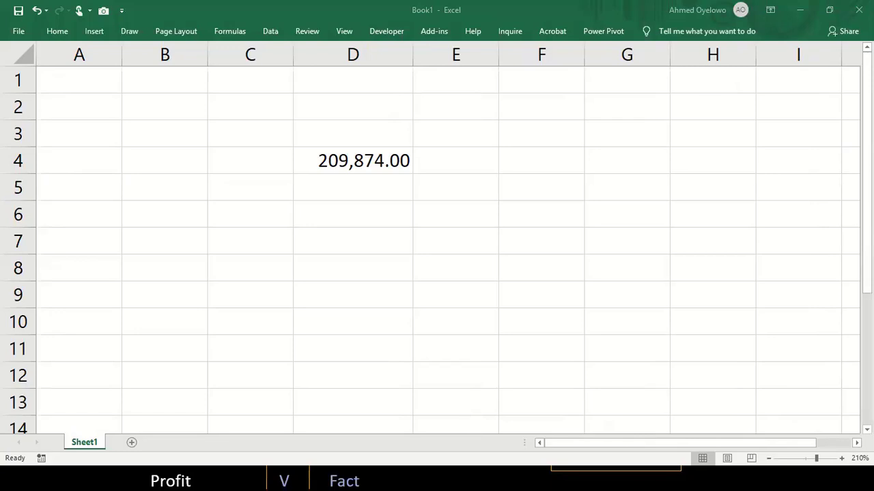
left_click(393, 159)
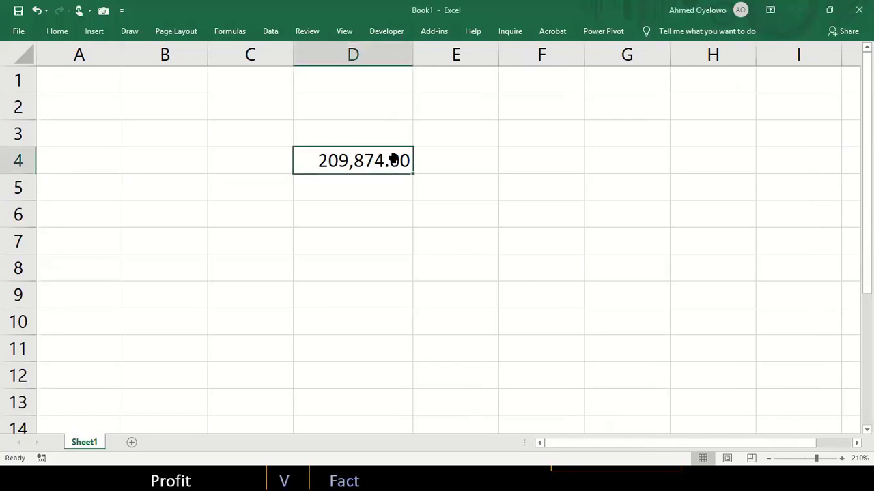
left_click(454, 160)
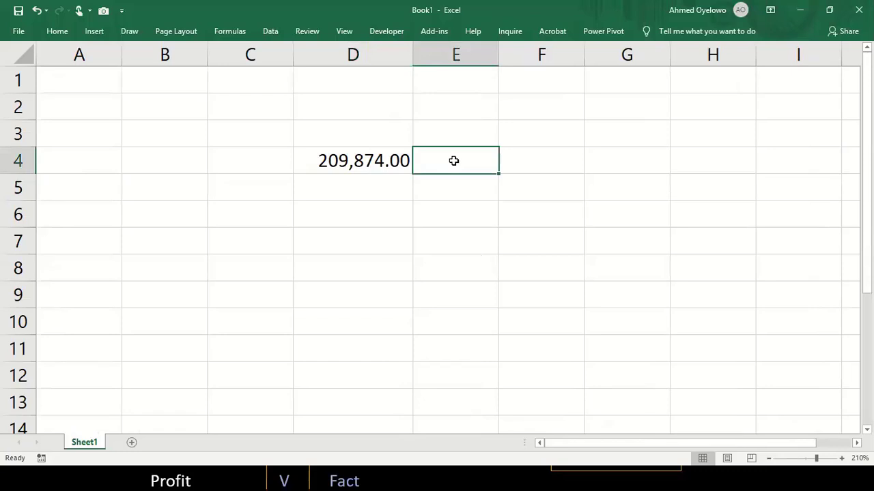
type("Columns")
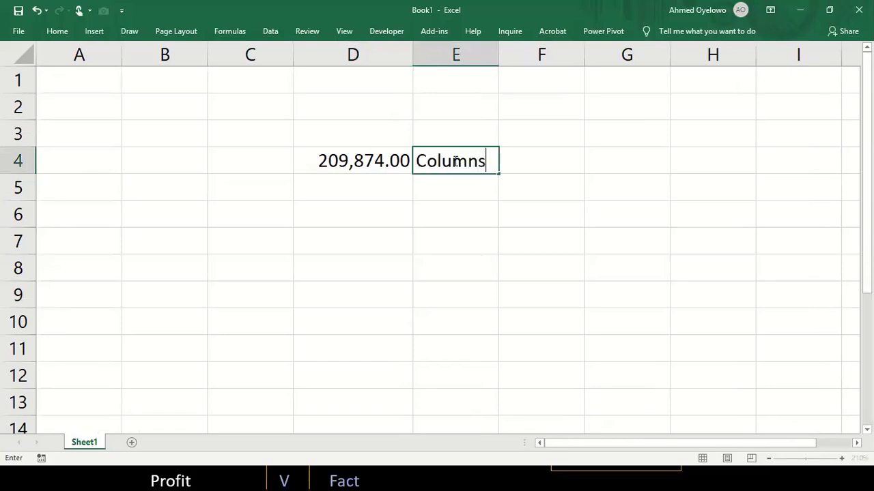
type("/Fiel")
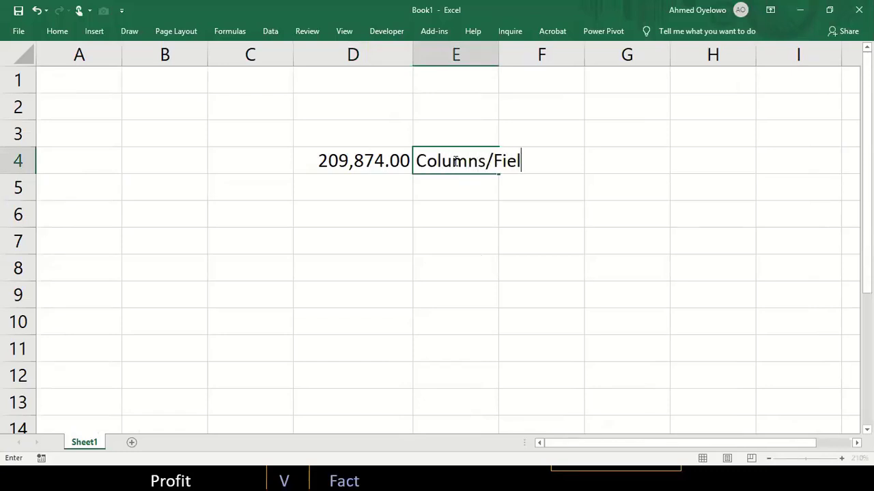
type("ds X Rows")
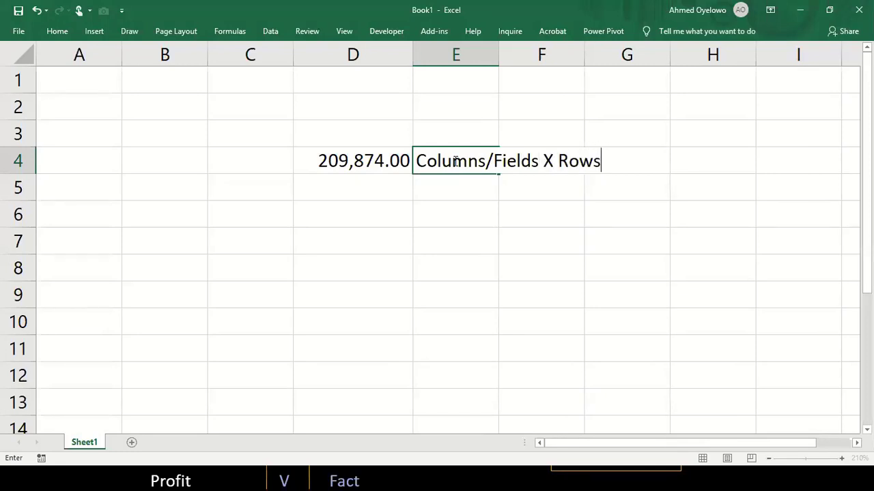
key("ctrl+Return")
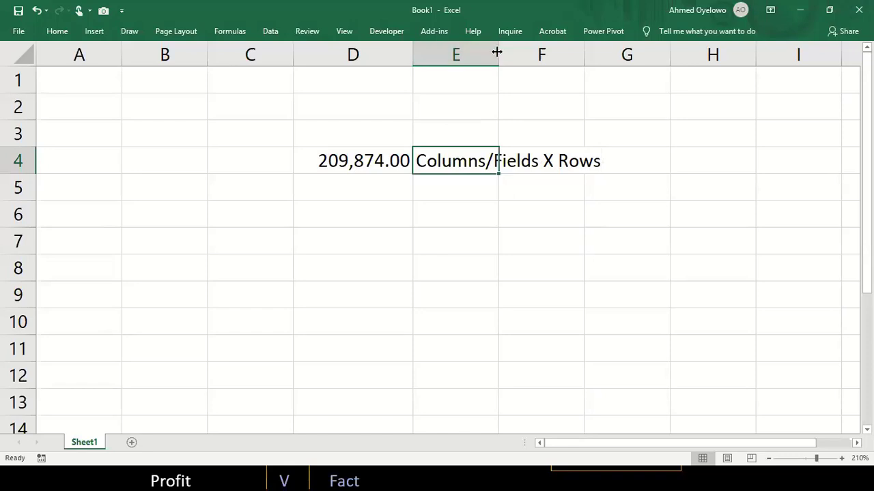
left_click_drag(498, 55, 597, 55)
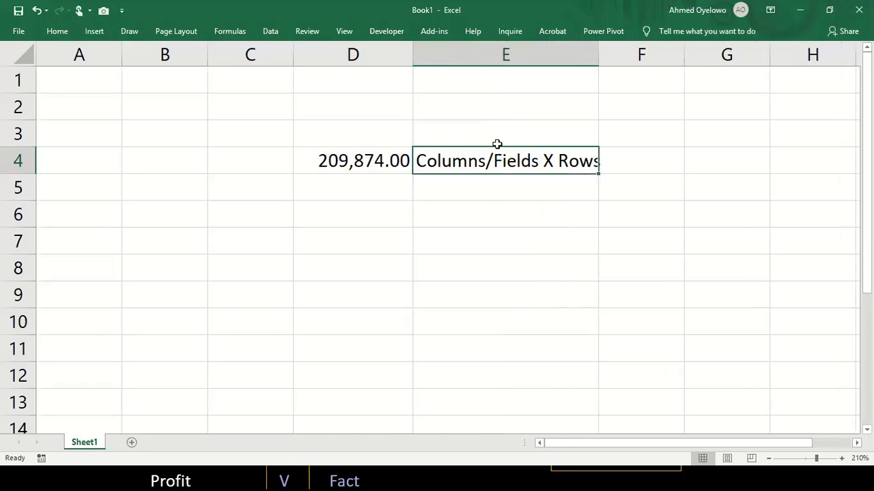
double_click(598, 53)
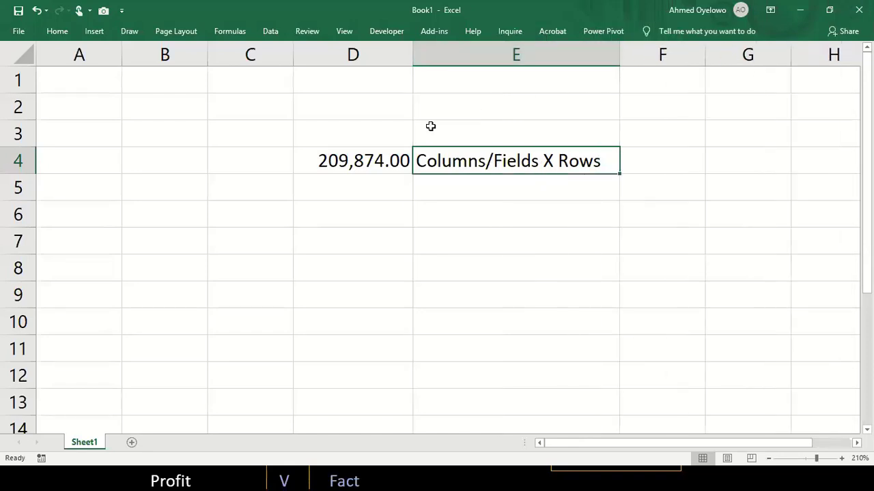
left_click(345, 165)
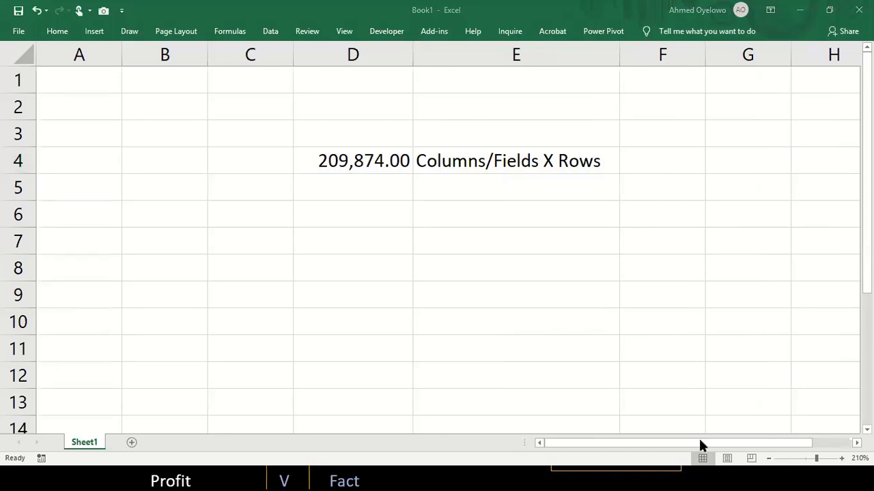
- Switch back to Power BI Desktop and view the data of the Orders table
key("alt+Tab")
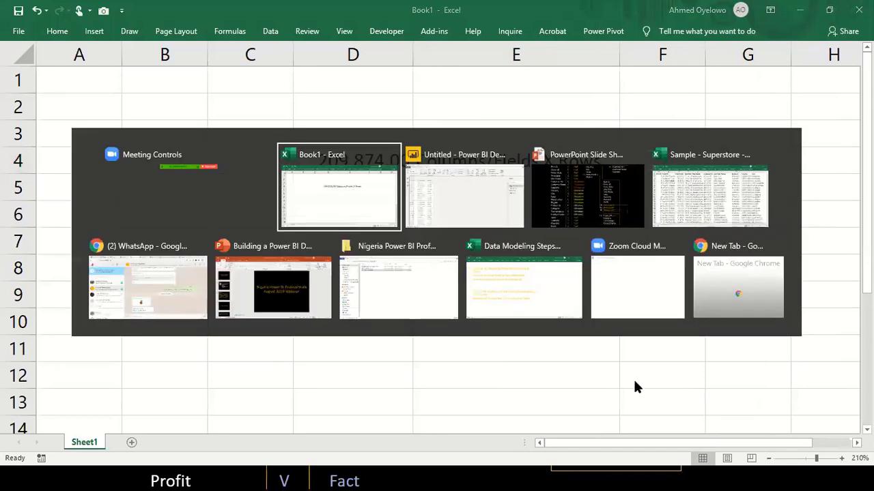
left_click(420, 174)
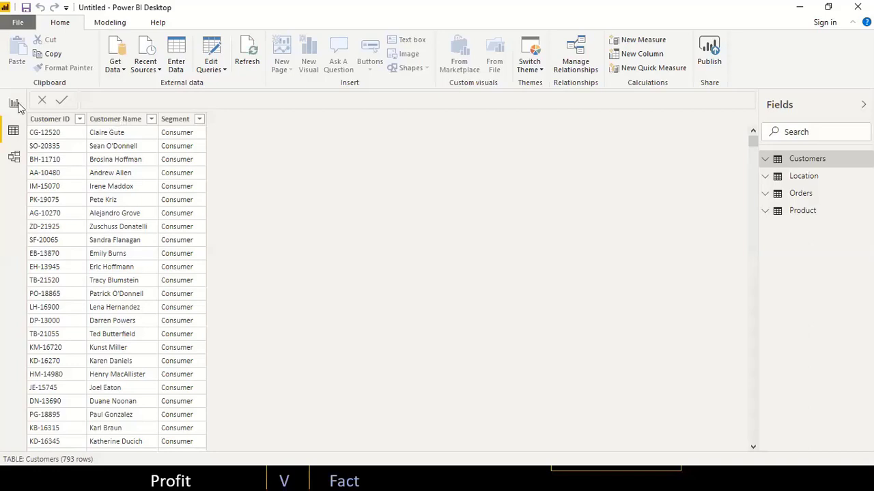
left_click(800, 196)
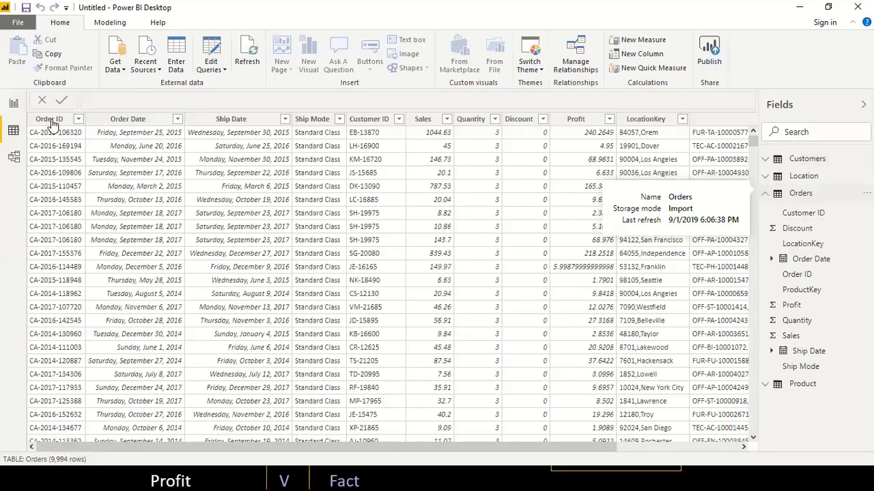
- Count the columns of the Orders table from Order ID to ProductKey and check its row count
left_click(53, 120)
key("Right")
key("Right")
key("Right")
key("Right")
key("Right")
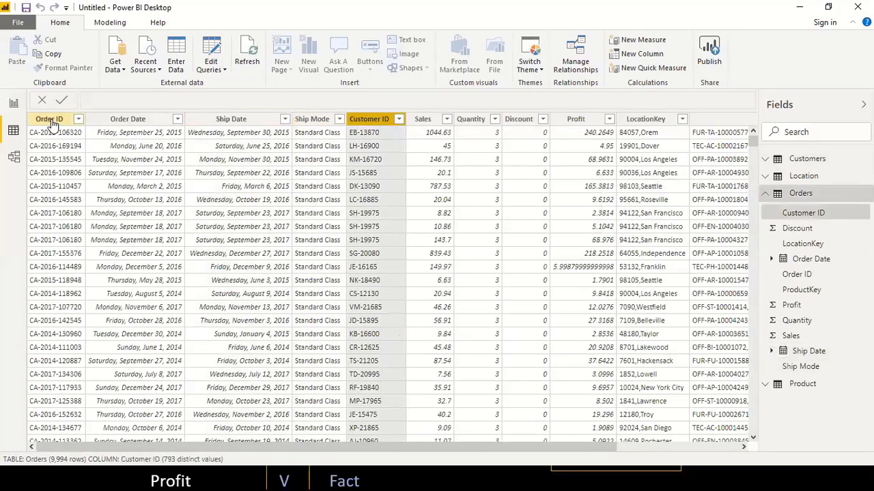
key("Right")
key("Right")
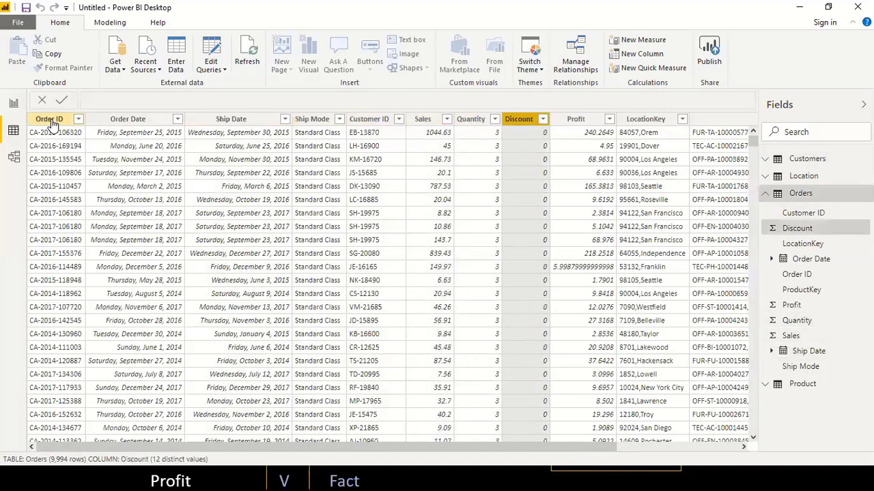
key("Right")
key("Right")
key("Right")
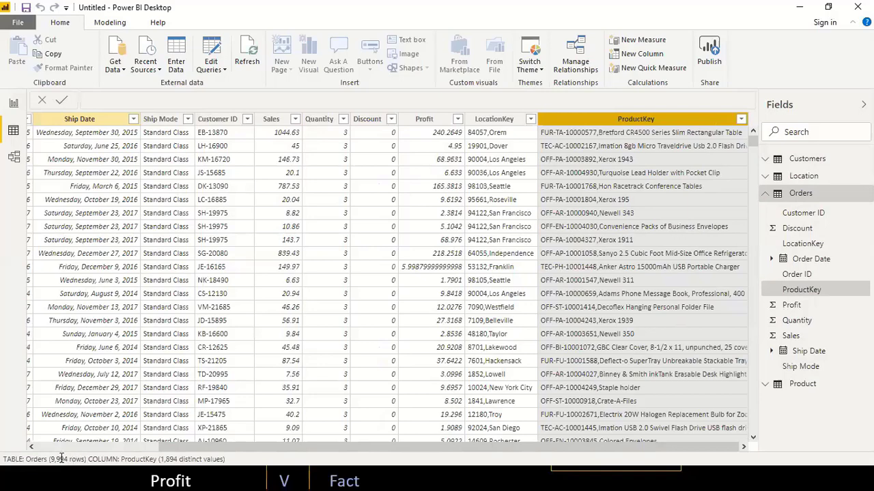
key("ctrl+Home")
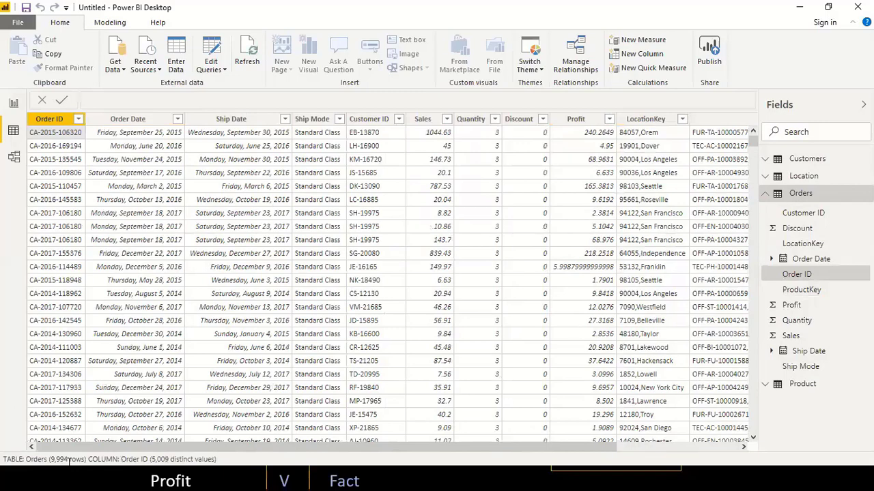
- Switch to the Book1 workbook in Excel and enter the Orders column count, 11, in cell C6
key("alt+Tab")
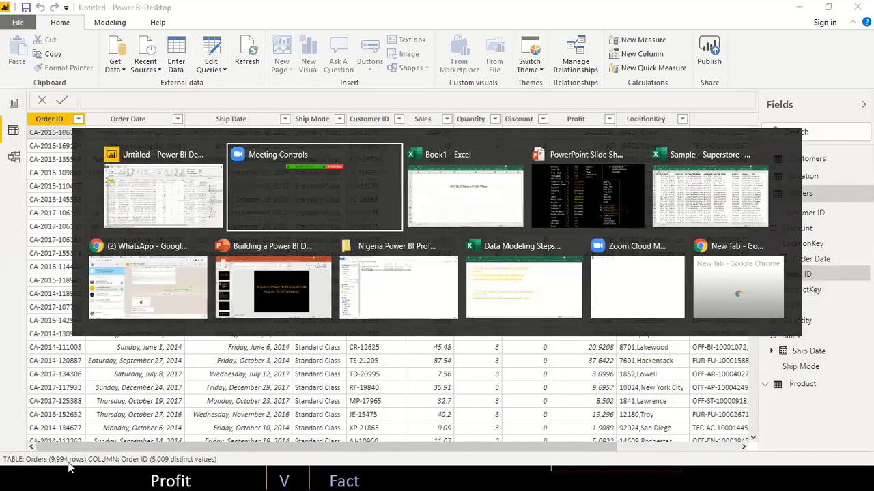
key("alt+Tab")
key("Return")
type("11")
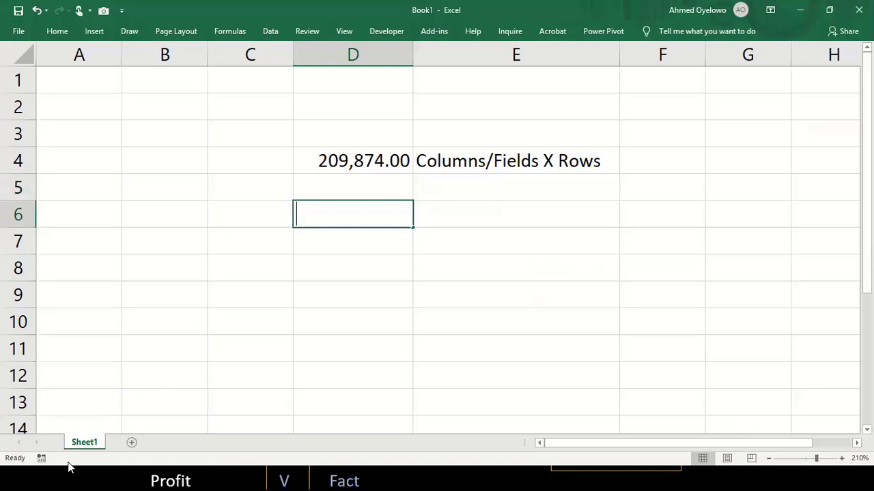
key("Escape")
key("Left")
type("11")
key("ctrl+Return")
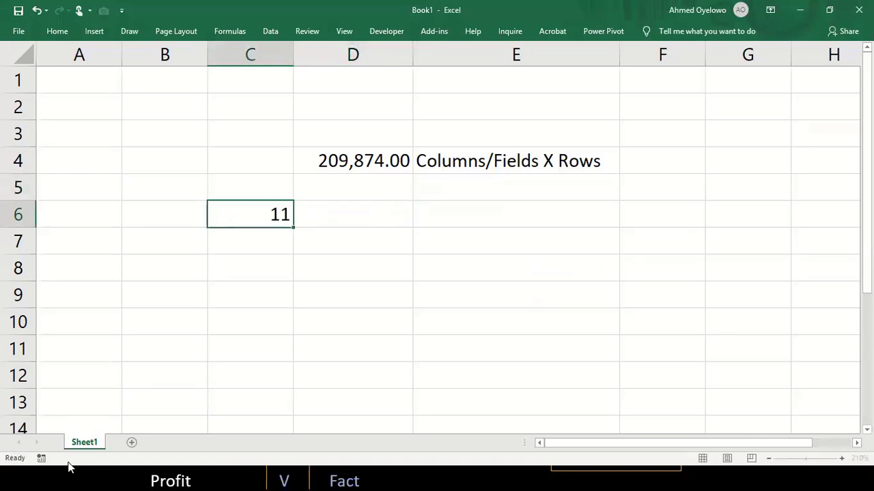
- Enter 9994 in D6 with a thousands separator and two decimals, and label the row Orders in B6
key("Right")
type("9994")
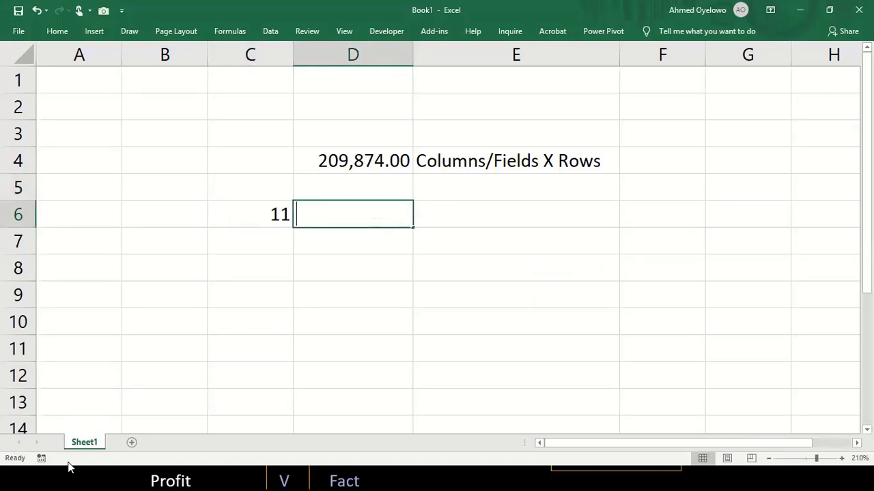
key("ctrl+Return")
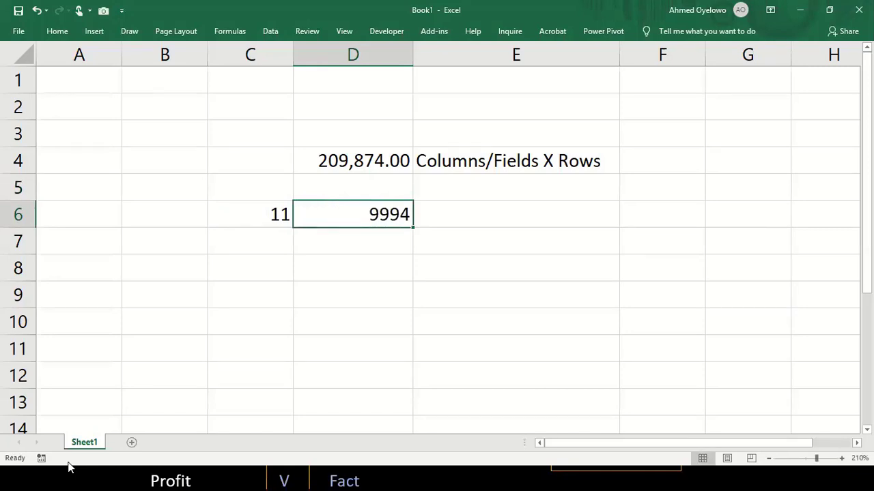
key("ctrl+shift+1")
key("Left")
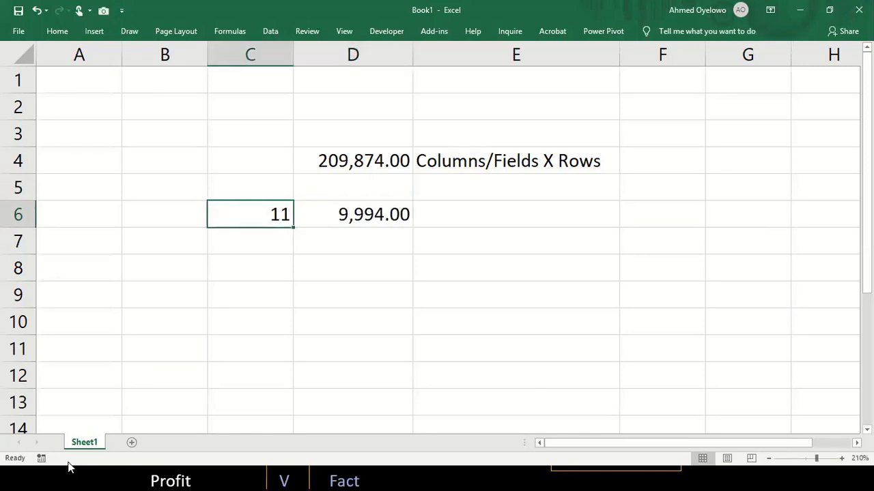
key("Left")
type("Orders")
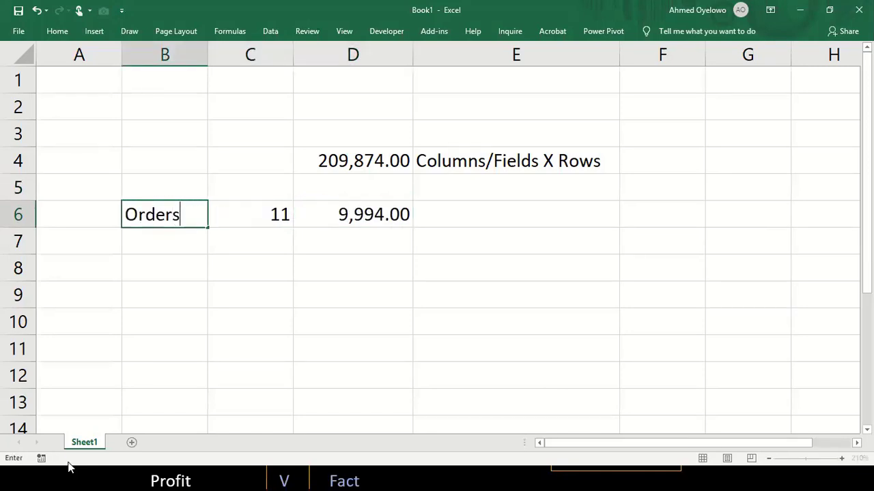
key("ctrl+Return")
key("Down")
- View the Product table in Power BI Desktop and, back in Excel, enter Product in B7 and its column count, 5, in C7
key("alt+Tab")
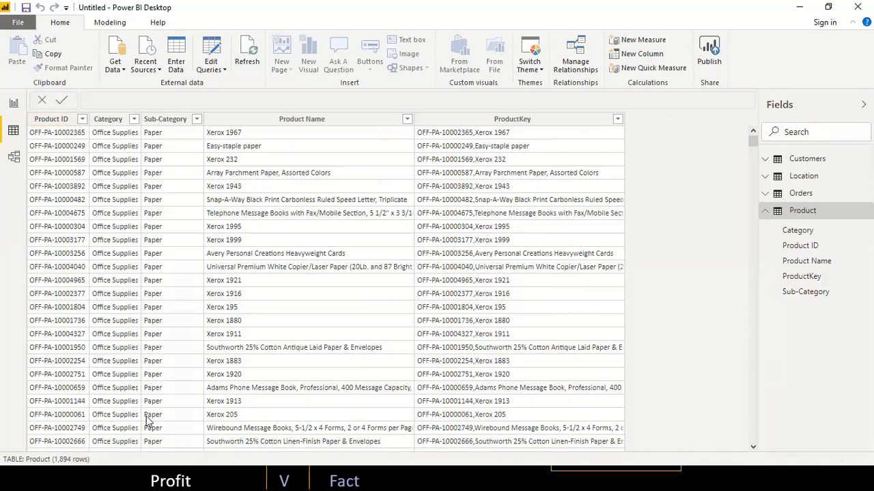
key("alt+Tab")
type("Product")
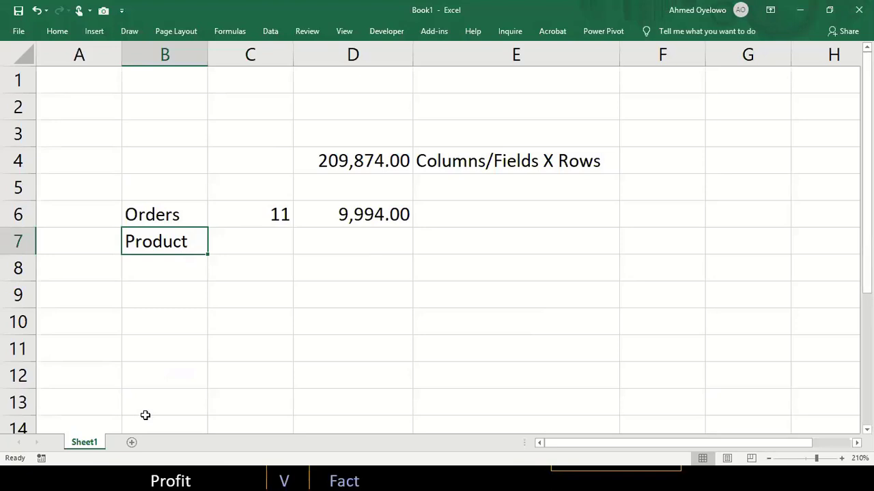
key("Tab")
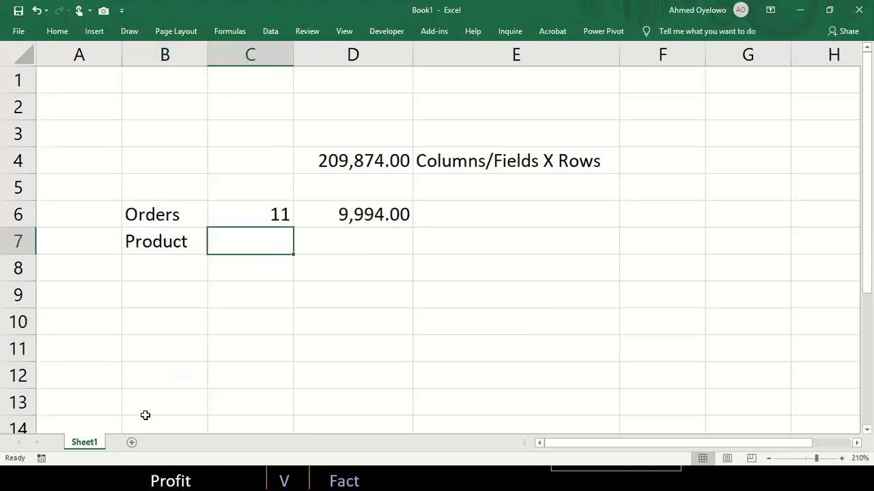
type("5")
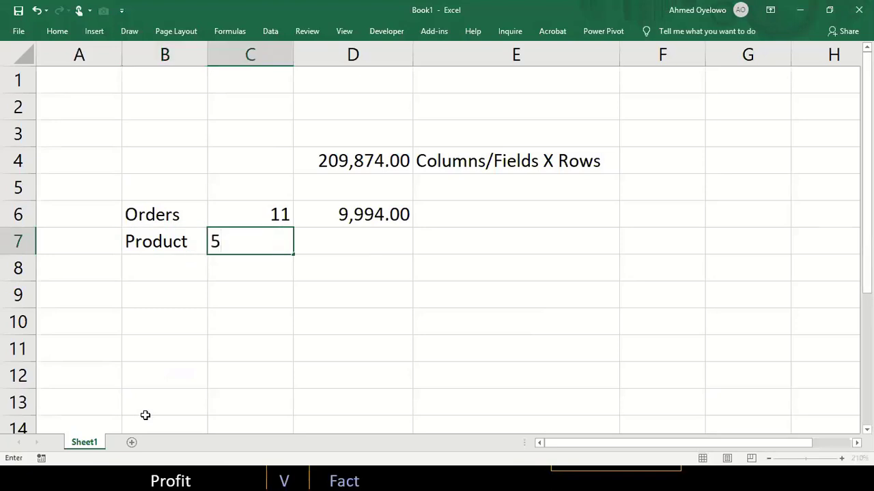
- Enter the Product row count, 1894, in D7 and format it with a thousands separator and two decimals
key("Tab")
type("1894")
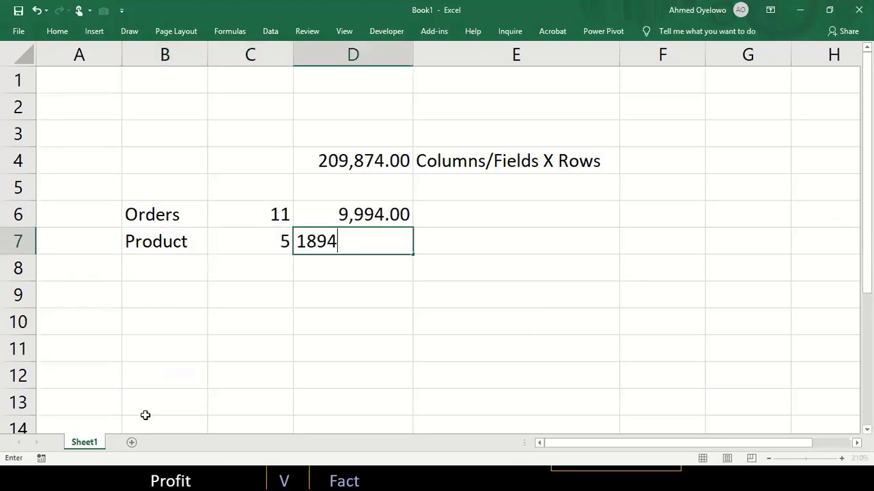
key("ctrl+Return")
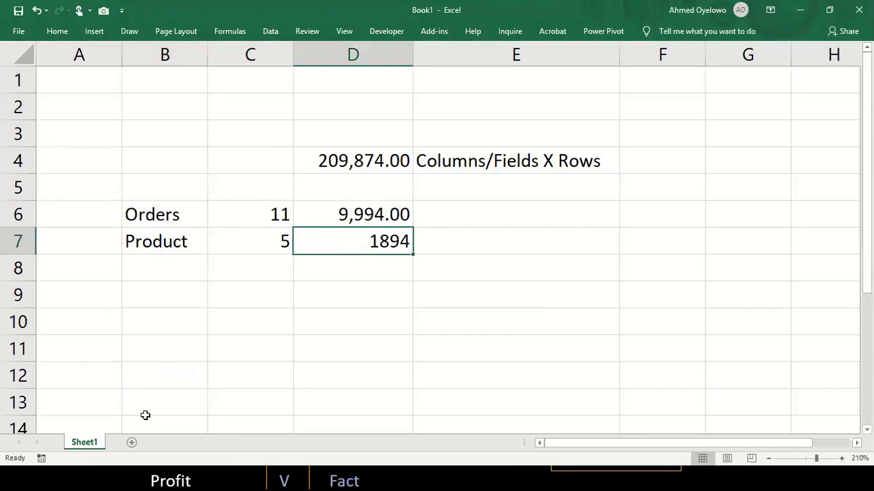
key("ctrl+shift+1")
key("Left")
key("Left")
key("Down")
- View the Location table's data in Power BI Desktop and, back in Excel, enter the label Location in B8
key("alt+Tab")
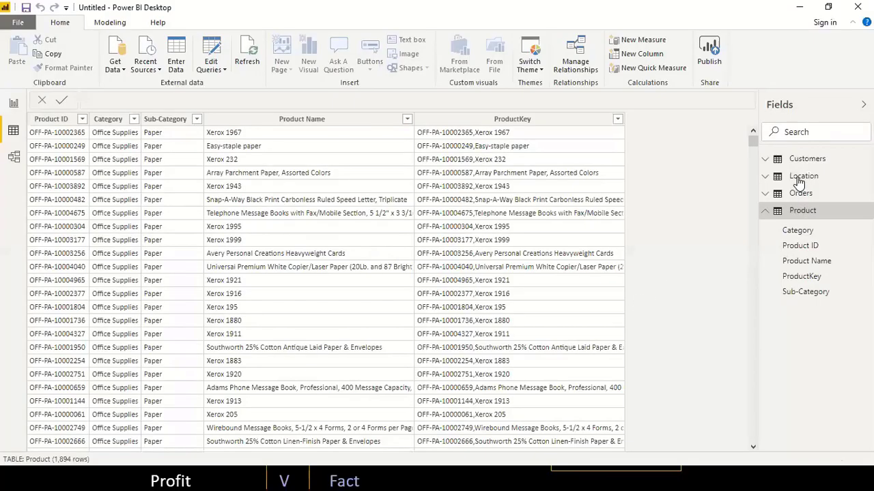
mouse_move(799, 183)
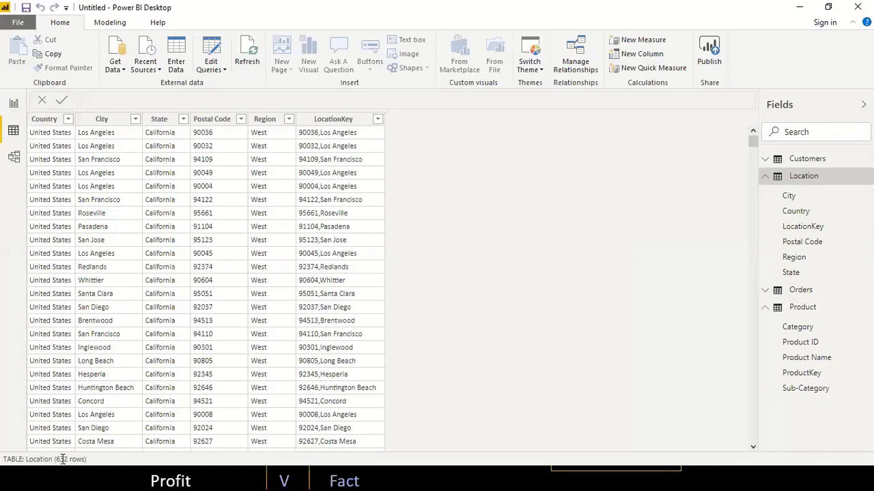
key("alt+Tab")
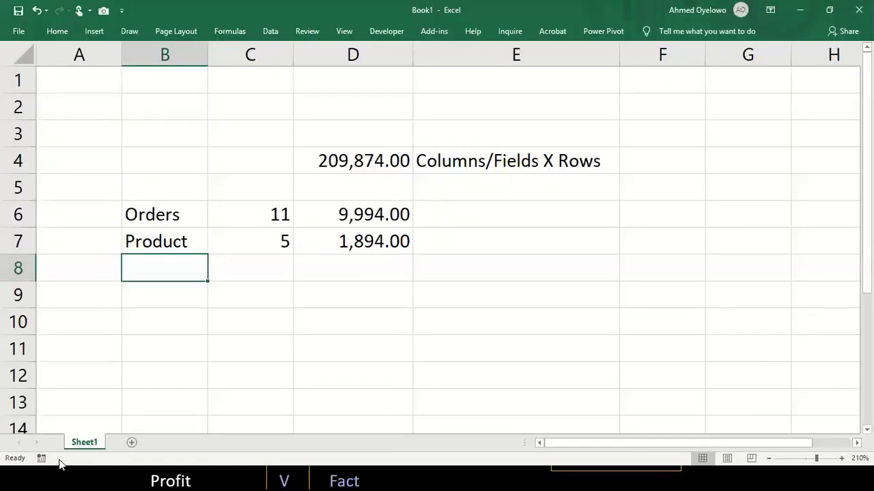
type("Location")
key("Tab")
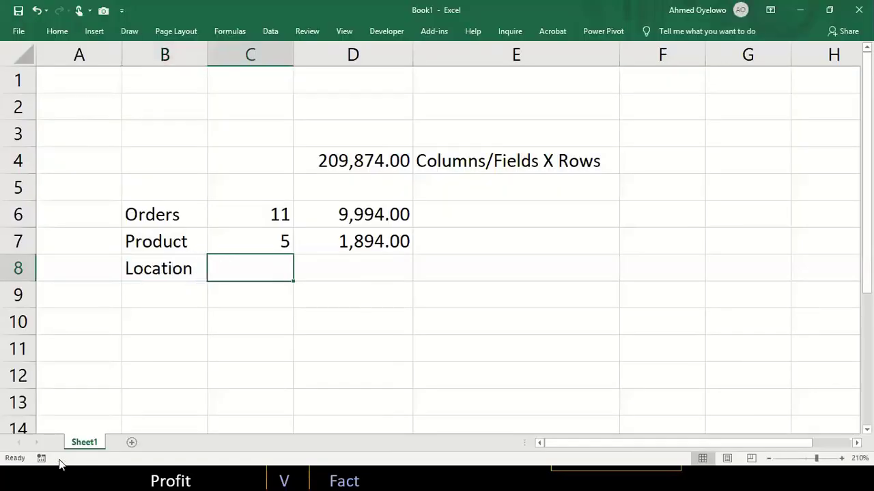
- Enter the Location table's column count, 6, in C8 and its row count, 632, in D8
type("6")
key("ctrl+Return")
key("Right")
type("632")
key("ctrl+Return")
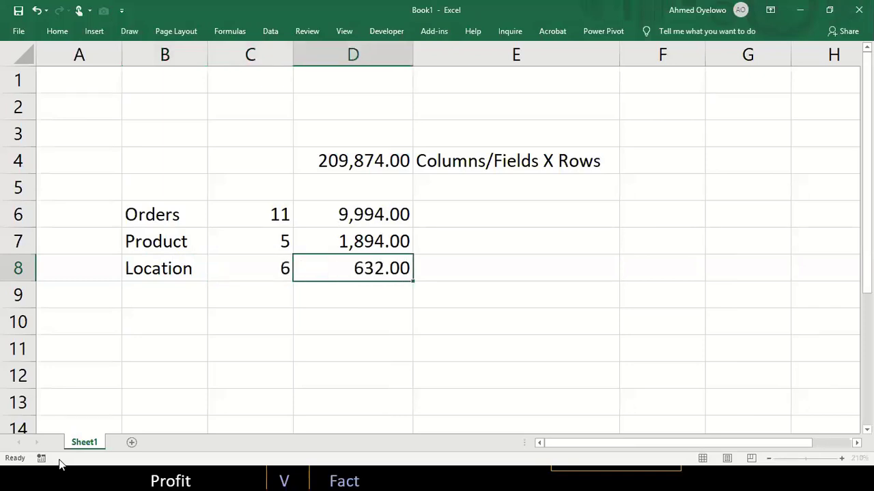
- Switch to Power BI Desktop, collapse the Location table's fields and view the Customers table's data
key("ctrl+Left")
key("Down")
key("alt+Tab")
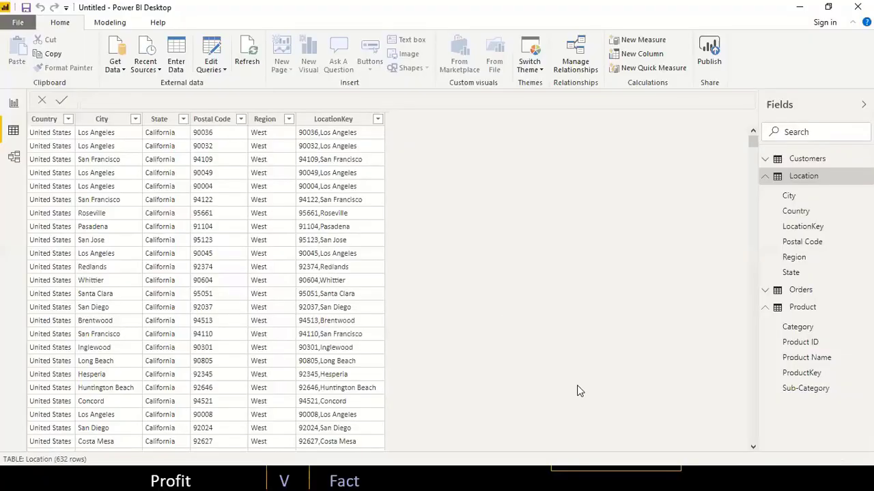
left_click(765, 178)
left_click(806, 159)
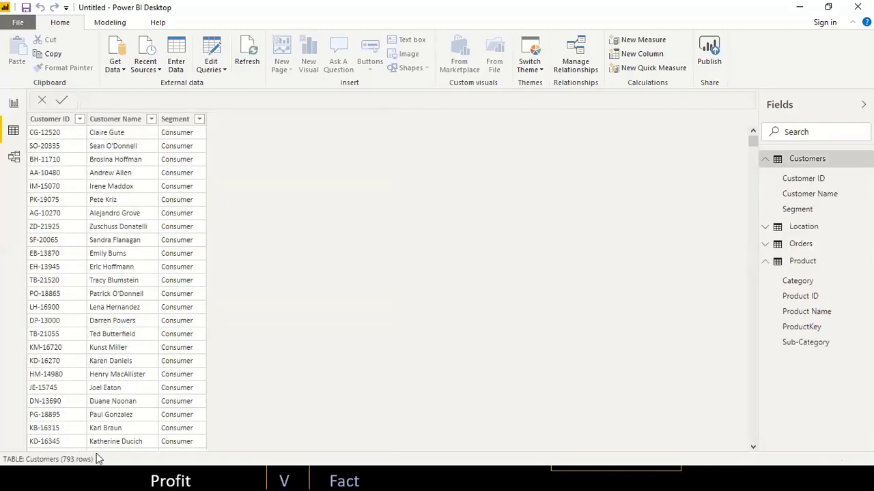
- Switch back to Excel and enter the label Customers in B9 and its column count, 3, in C9
key("alt+Tab")
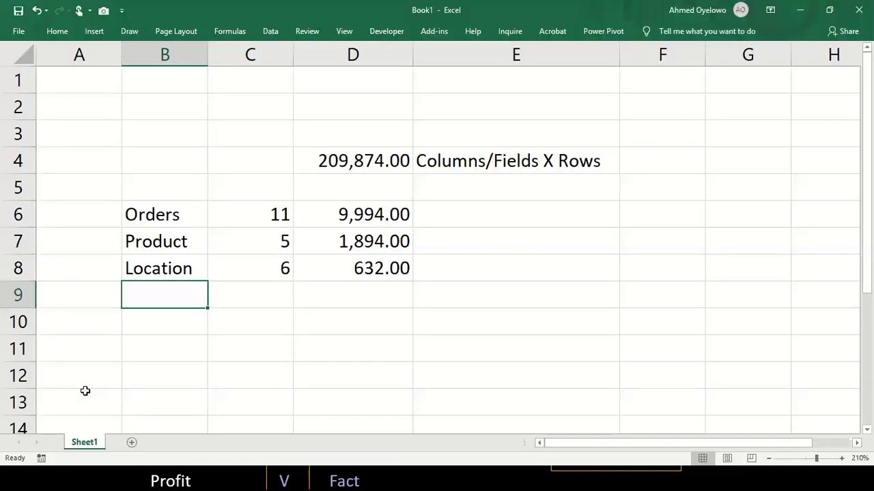
type("Customers")
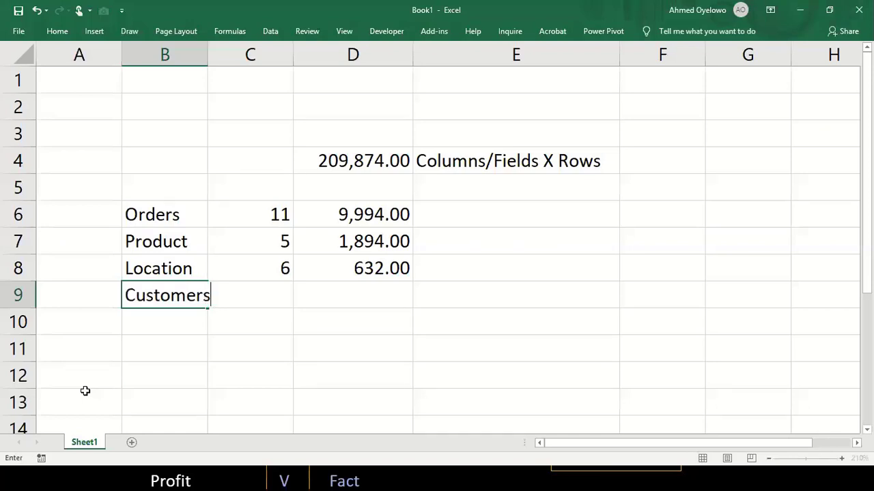
key("Tab")
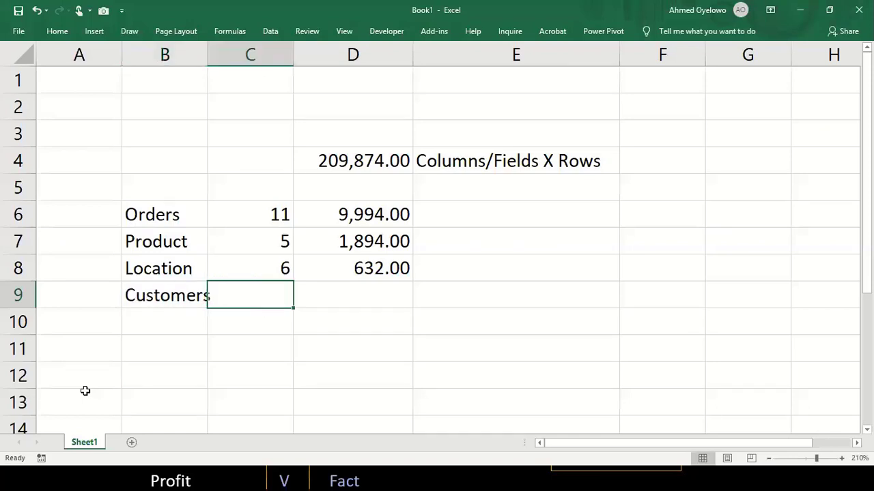
type("3")
key("Tab")
- Recheck the Customers row count in Power BI Desktop and enter 793 in cell D9 in Excel
key("alt+Tab")
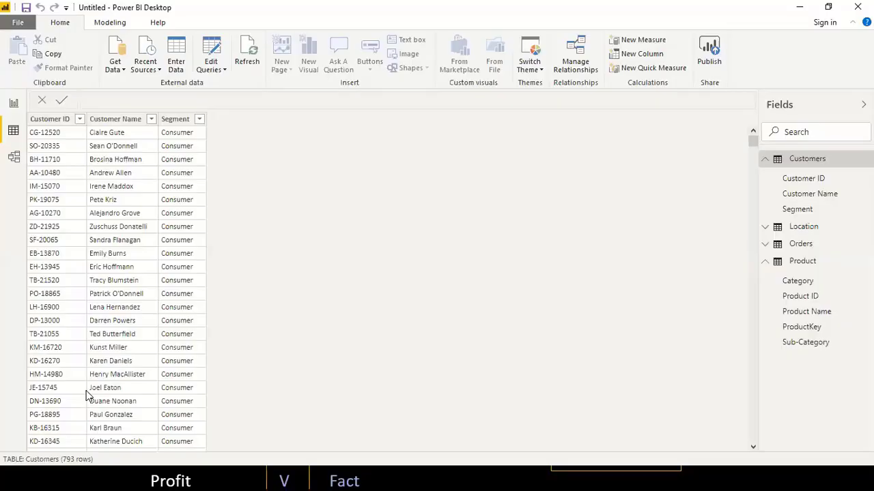
key("alt+Tab")
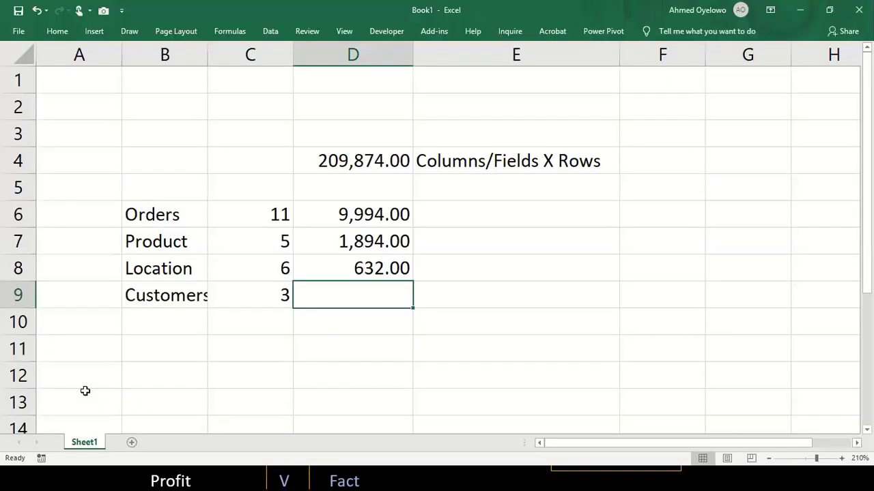
type("793")
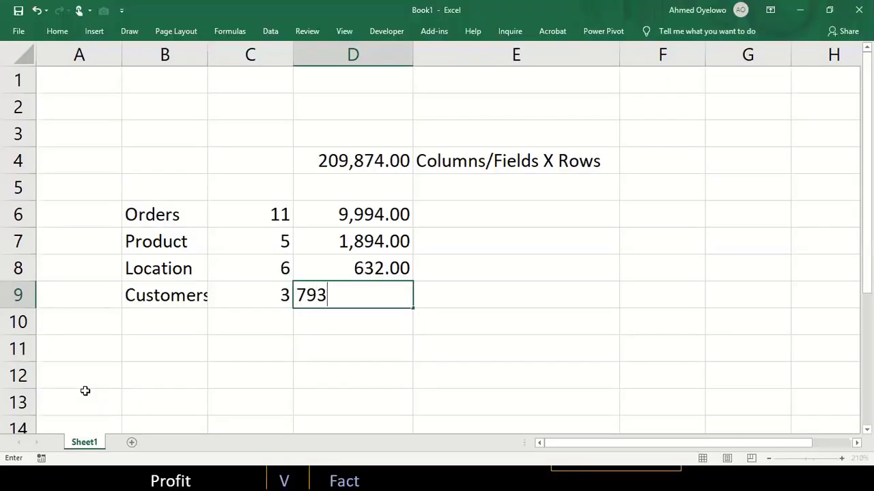
key("Up")
- Fill E6:E9 with the formula =D6*C6 to multiply each table's row count by its column count
key("Up")
key("Up")
key("Up")
key("Right")
key("Up")
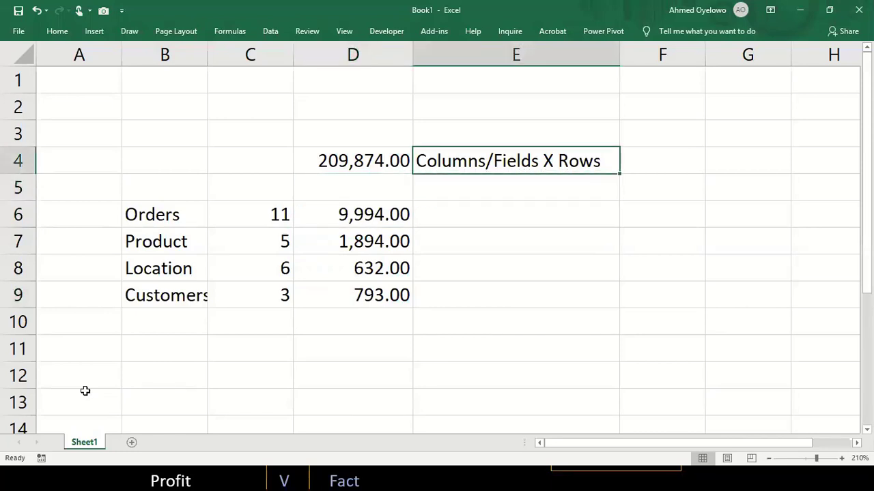
key("Down")
key("Down")
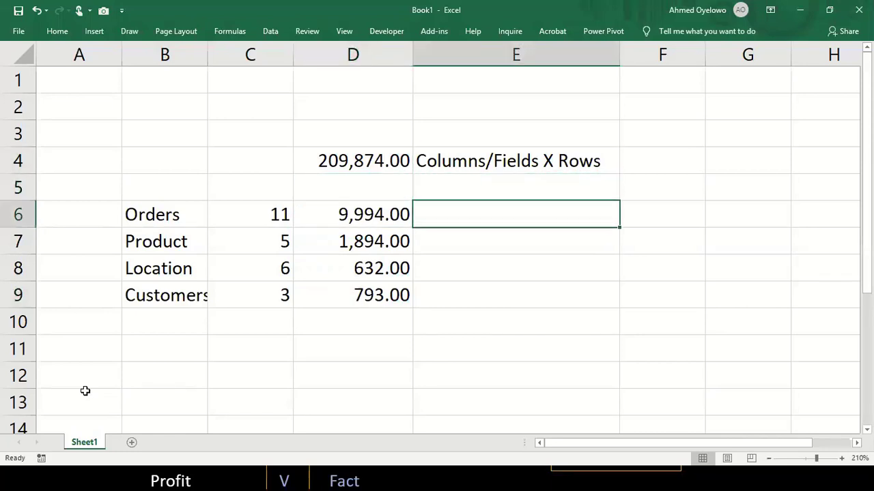
key("shift+Down")
key("shift+Down")
key("shift+Down")
key("F2")
type("=")
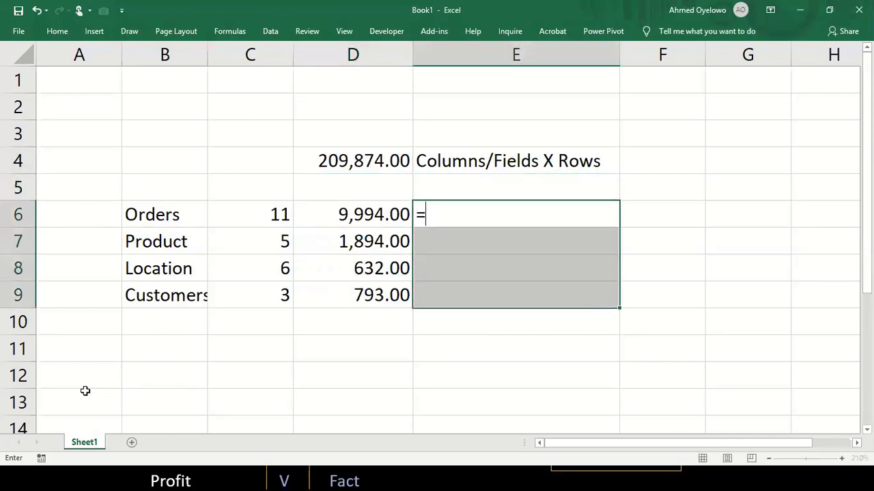
key("Left")
type("*")
key("Left")
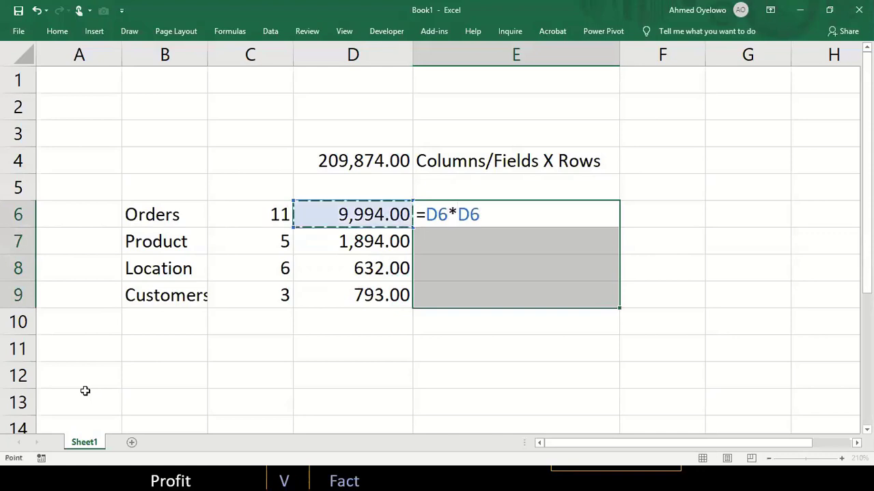
key("Left")
key("ctrl+Return")
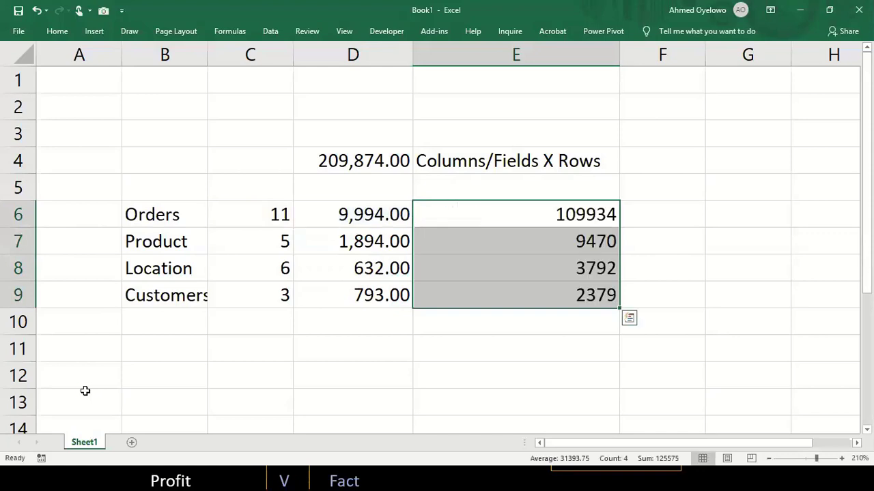
- Format the products in E6:E9 with thousands separators and two decimal places
key("ctrl+shift+1")
key("Right")
key("Down")
key("Left")
key("Left")
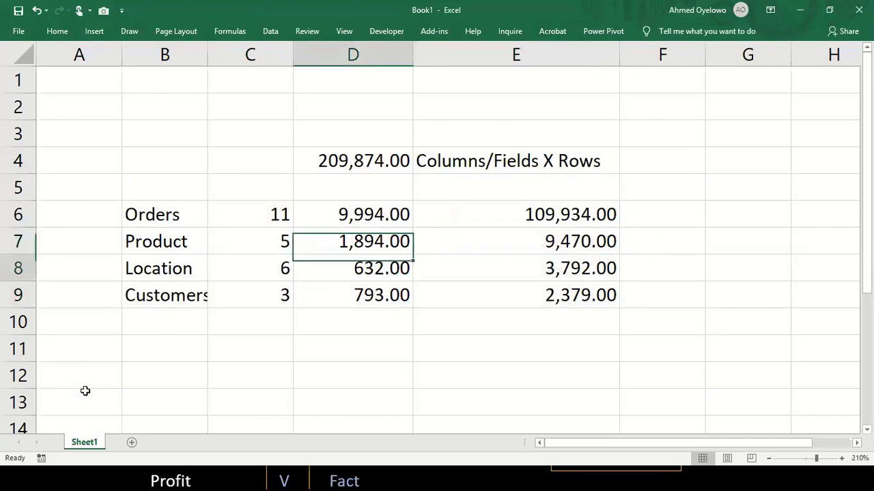
- Total the four tables' column-by-row products with an AutoSum formula in cell E11
key("Down")
key("Right")
key("Right")
key("Down")
key("Down")
key("Left")
key("Down")
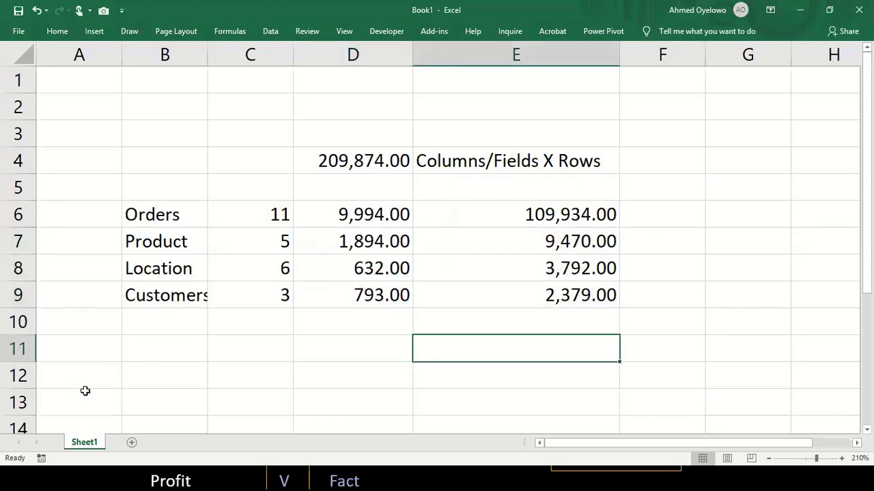
key("alt+equal")
key("ctrl+Return")
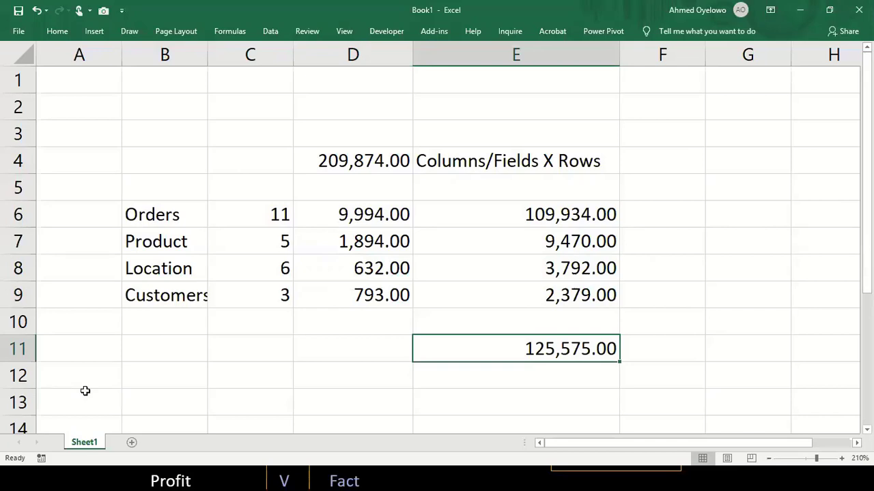
- Enter the formula =D4-E11 in E13 to subtract the star schema total from the flat table's count
key("Down")
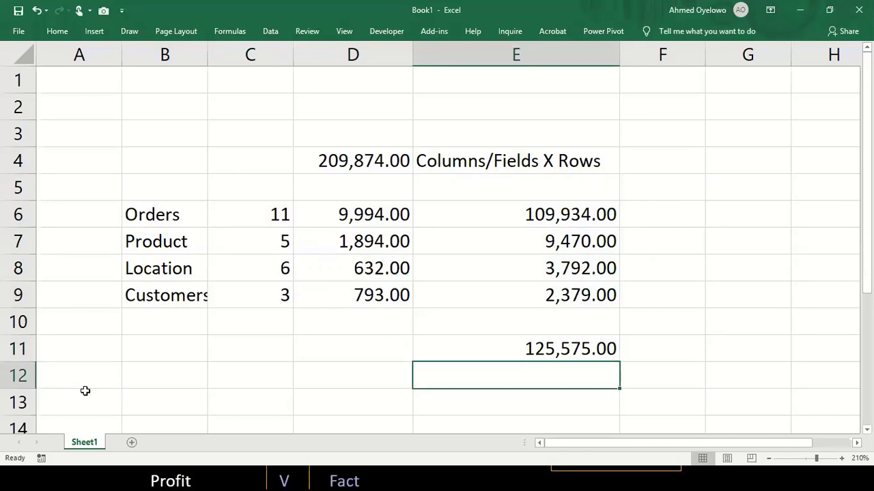
key("Down")
type("=")
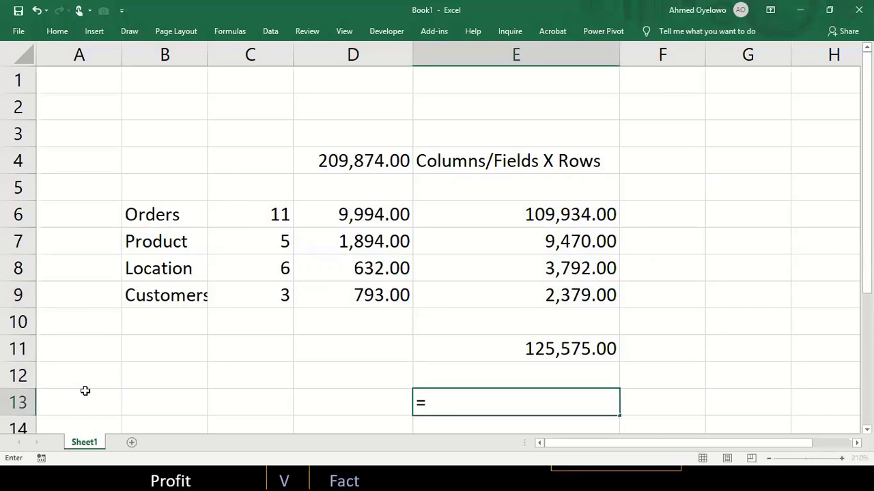
left_click(331, 168)
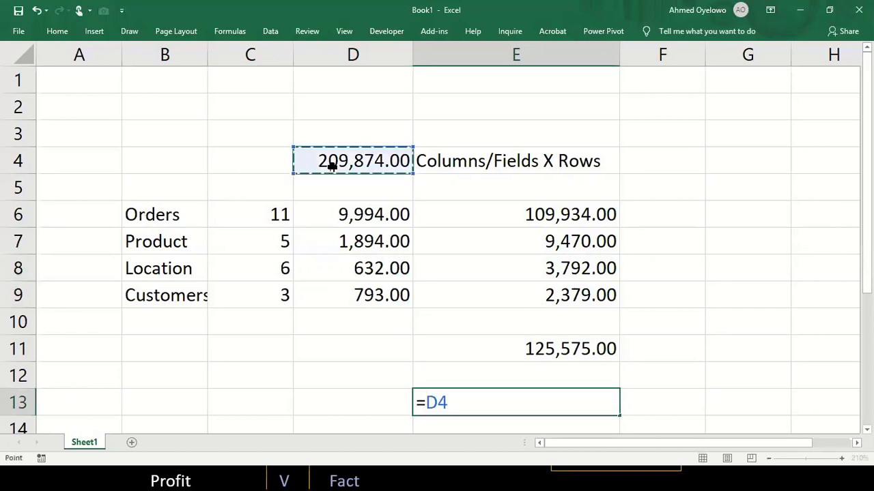
type("-")
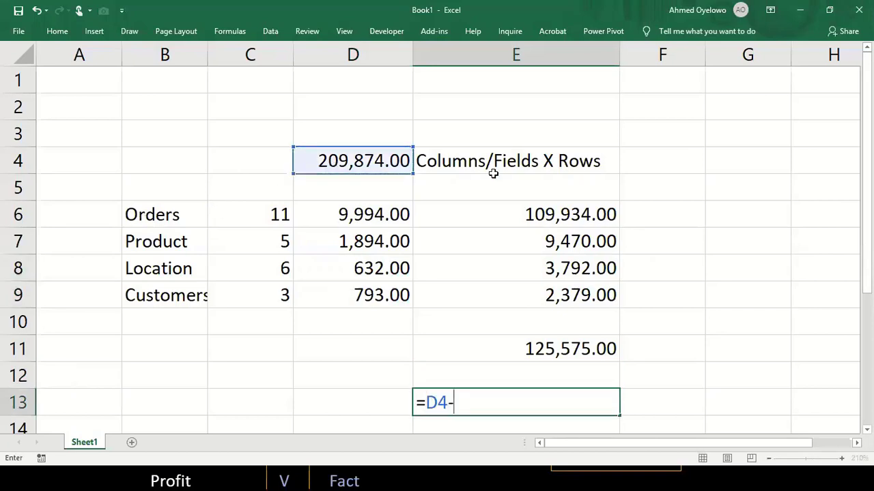
left_click(565, 344)
key("Return")
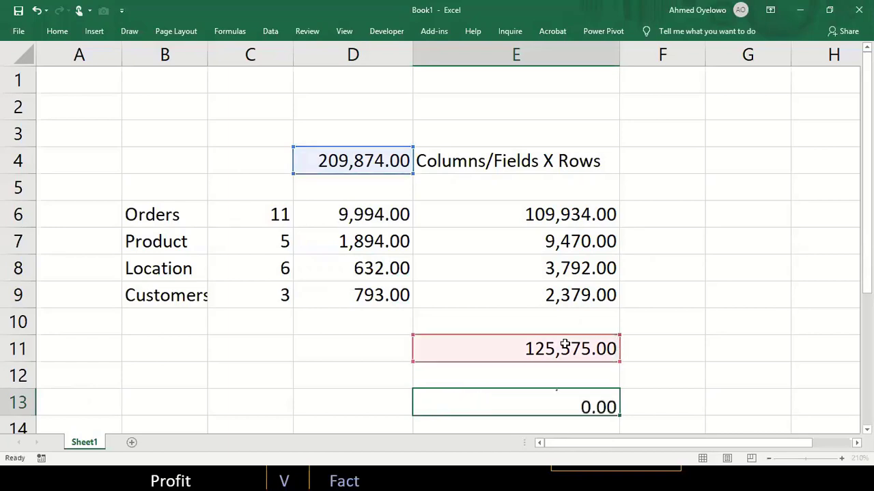
- Divide the saving in E13 by D4 in cell E14 and format the result as a percentage
type("=")
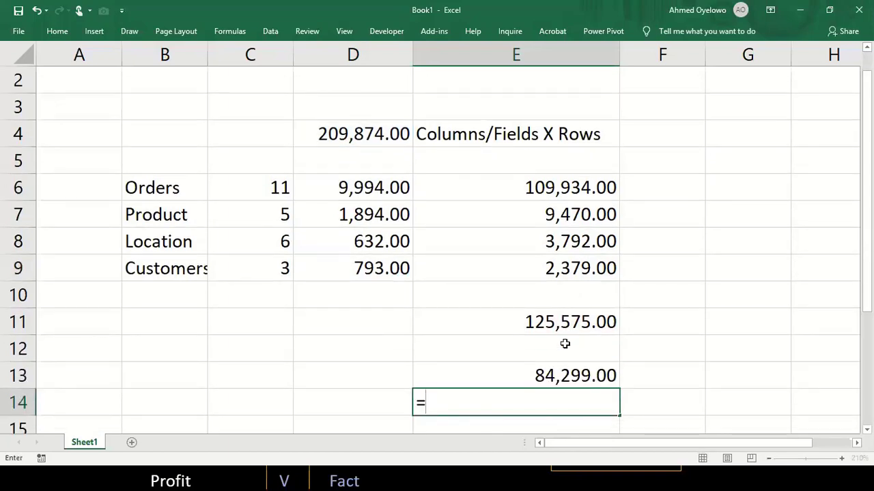
key("Up")
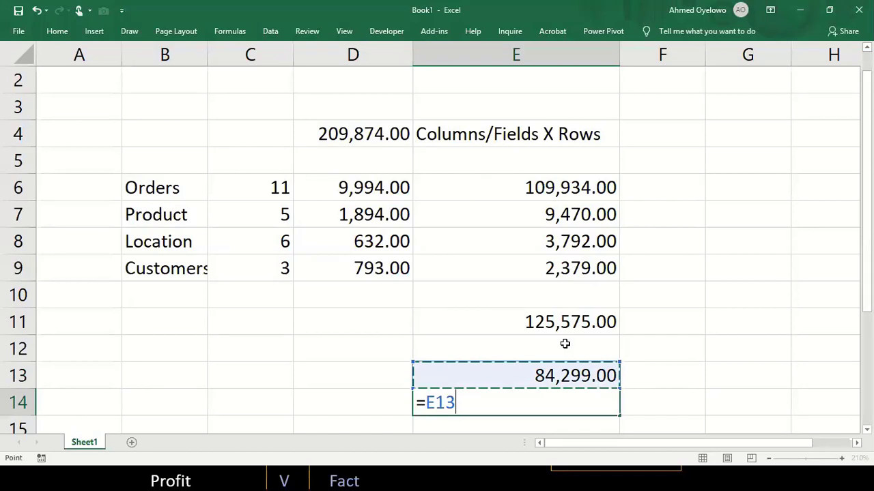
type("/")
left_click(381, 134)
key("ctrl+Return")
key("ctrl+shift+5")
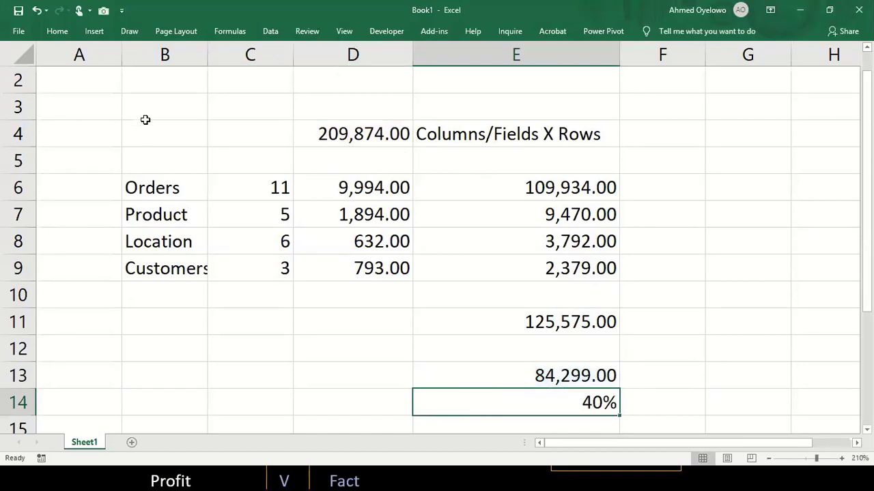
- Highlight the whole comparison in B3:E14 and the four-table breakdown in B6:E9 for review
left_click_drag(144, 116, 468, 243)
left_click_drag(595, 341, 598, 401)
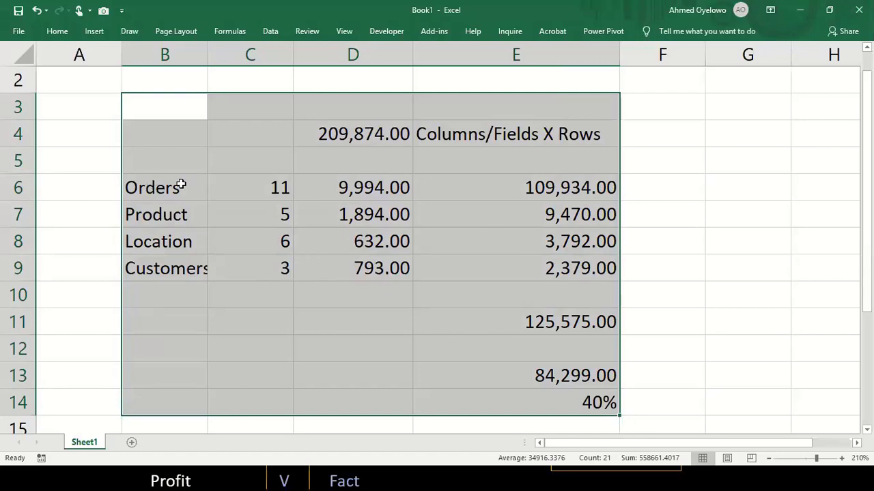
left_click_drag(178, 186, 403, 247)
left_click_drag(474, 260, 509, 262)
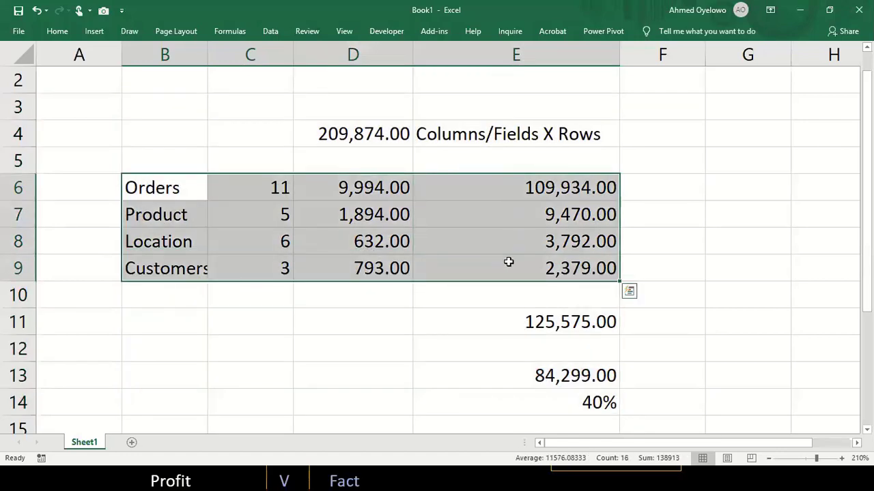
- Switch to Power BI Desktop, return to the report page and bring up the data modeling commands
key("alt+Tab")
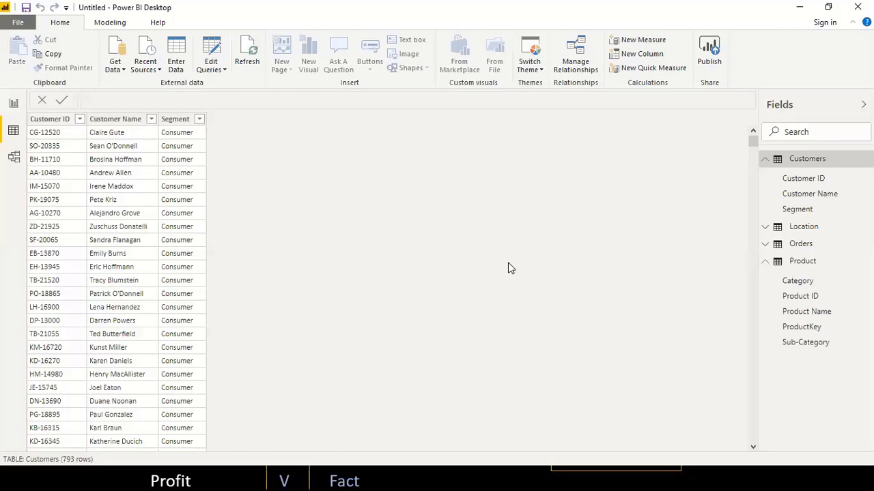
left_click(13, 105)
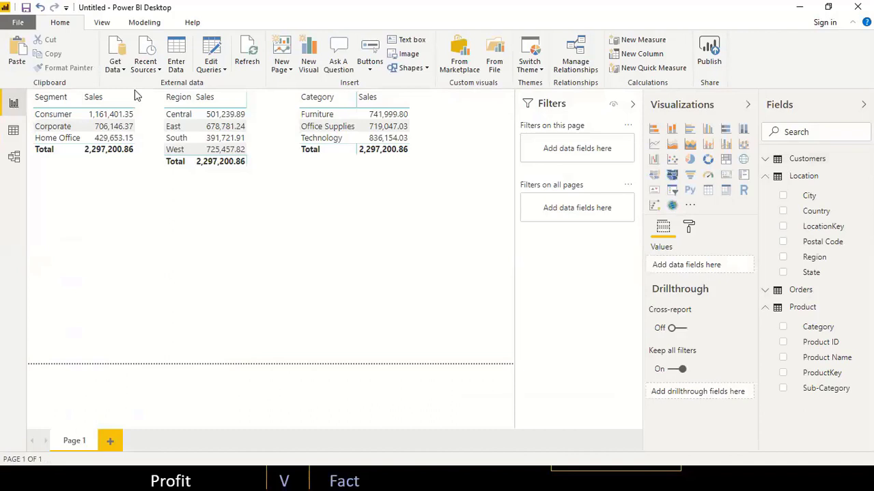
left_click(86, 175)
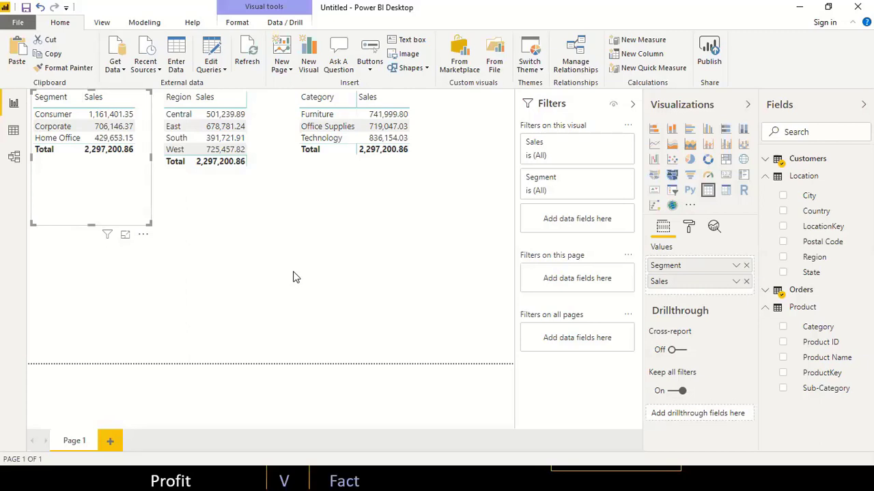
left_click(221, 149)
left_click(144, 23)
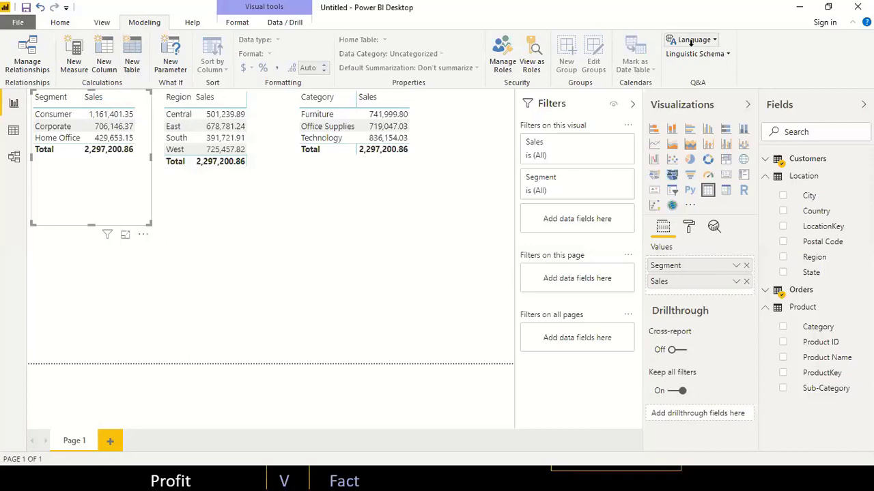
key("alt+Tab")
key("alt+Tab")
key("alt+Tab")
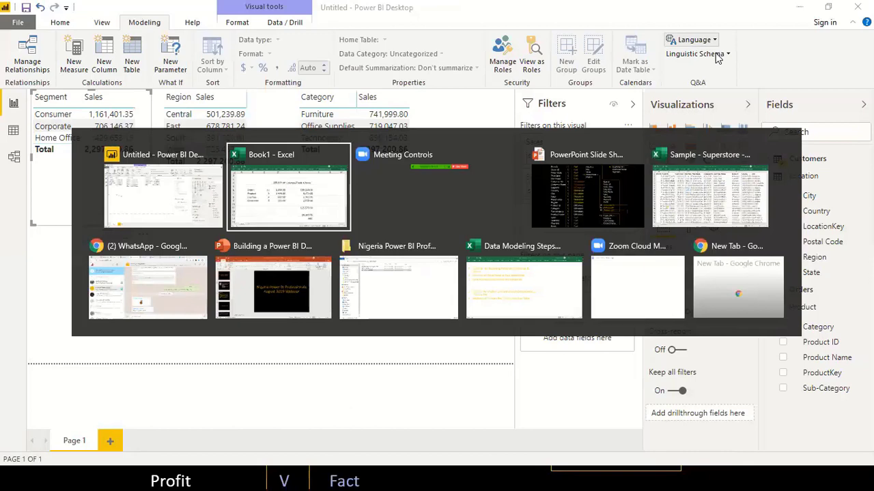
key("Escape")
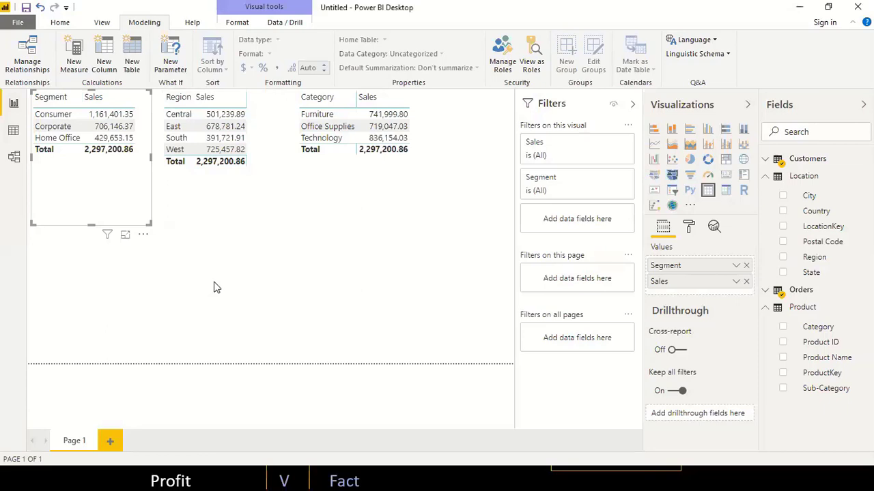
- Start a new calculated table with no visual selected and name it Calendar
left_click(164, 203)
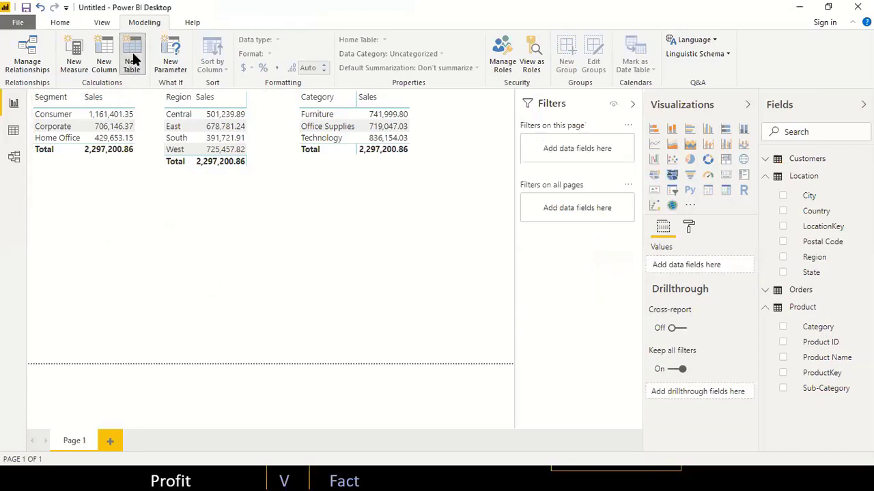
left_click(132, 60)
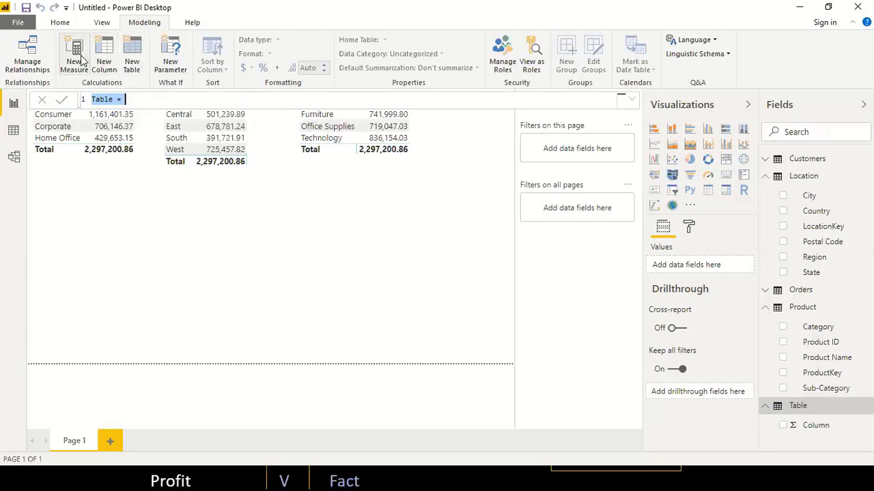
left_click(112, 100)
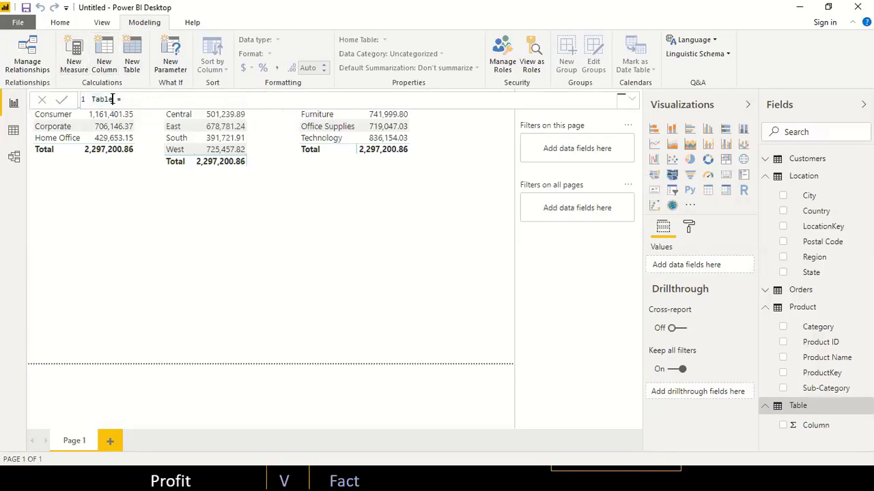
key("BackSpace")
key("BackSpace")
key("BackSpace")
key("BackSpace")
key("BackSpace")
type("Calendar")
- Define the Calendar table with the CALENDARAUTO() function, leaving its argument empty
left_click(144, 99)
type("calen")
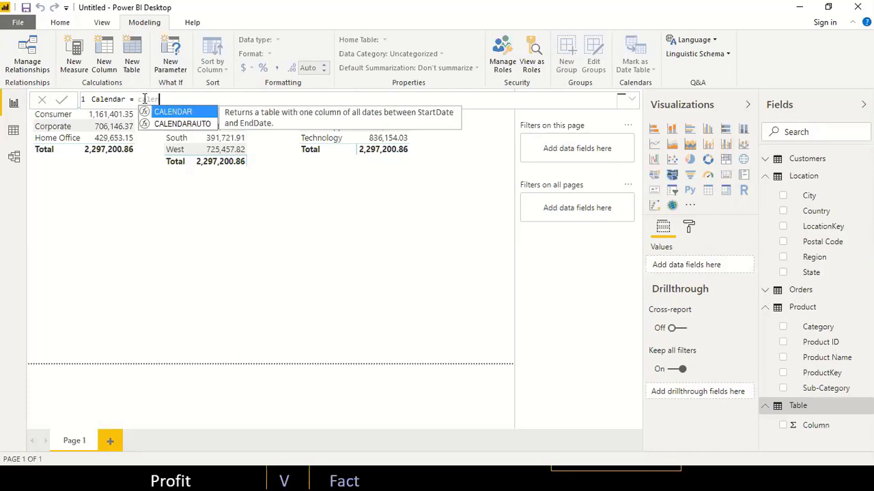
key("Down")
key("Tab")
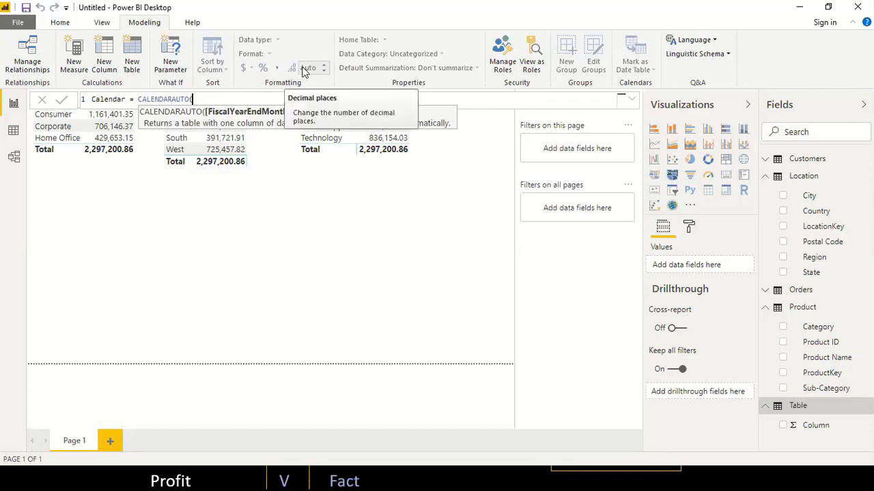
type(")")
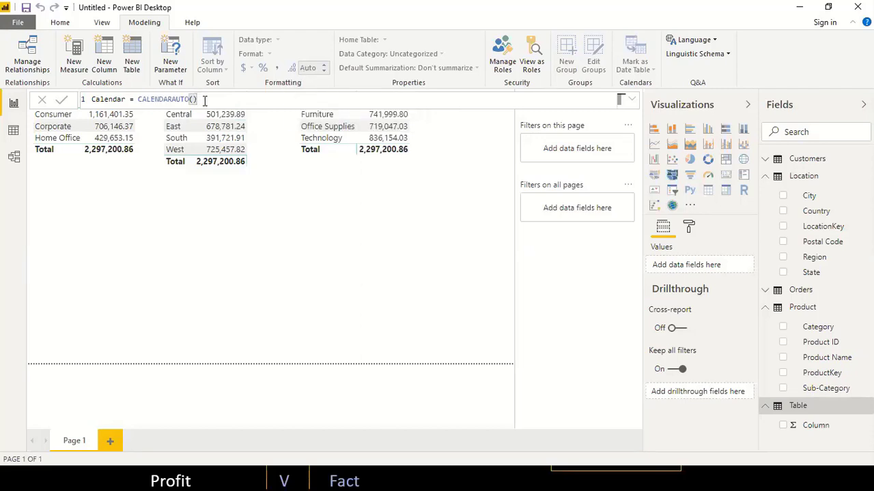
- Try 03 as CALENDARAUTO's fiscal year end month and restore the empty argument
key("BackSpace")
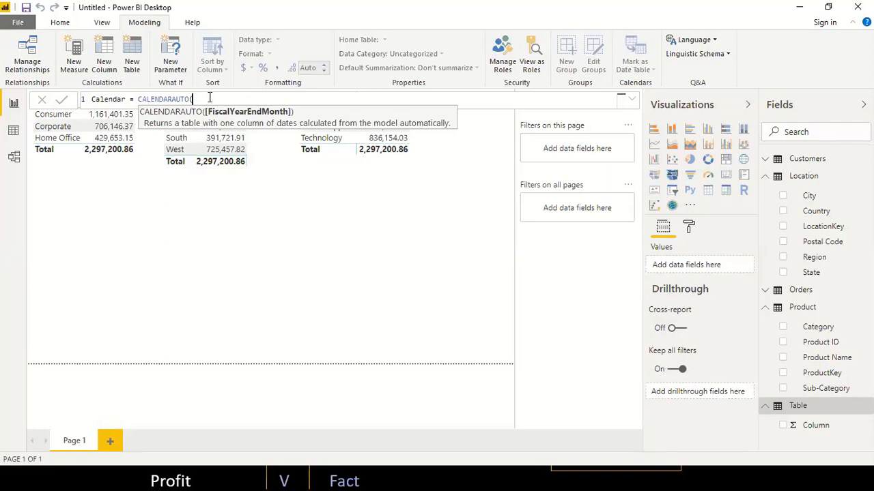
type("03")
key("BackSpace")
key("BackSpace")
type(")")
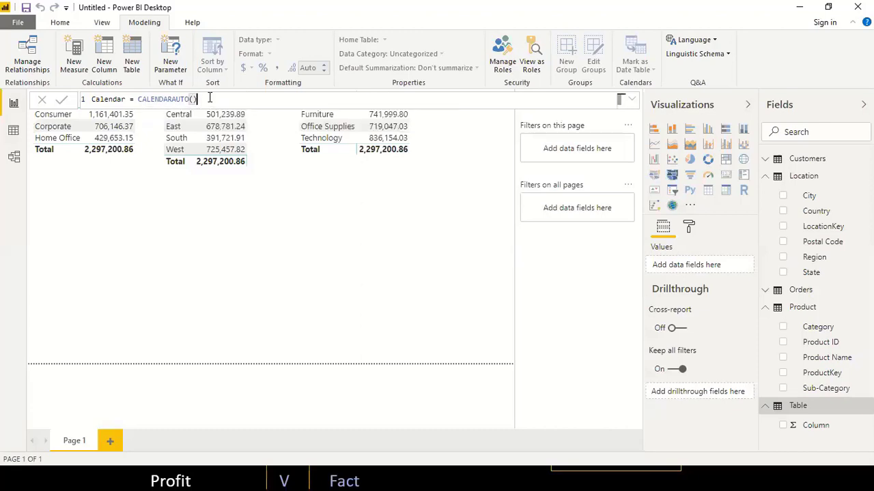
- Commit the Calendar table's formula and mark it as a date table using its Date column
key("Return")
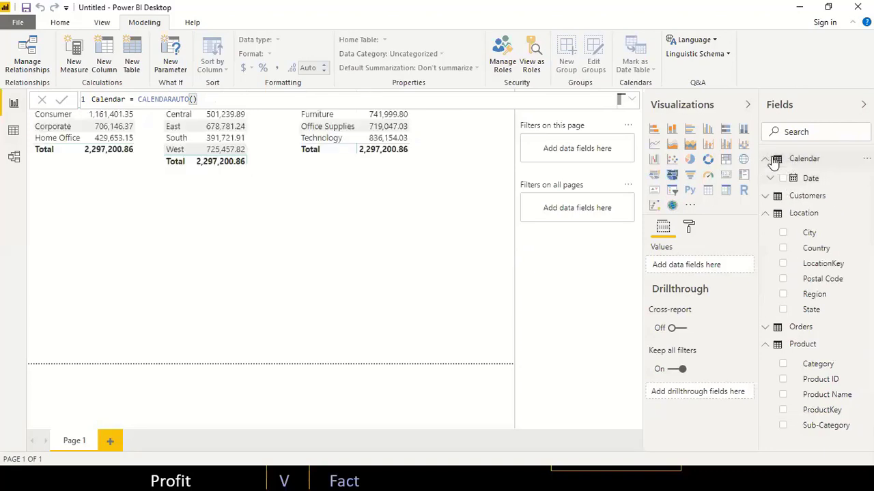
mouse_move(792, 161)
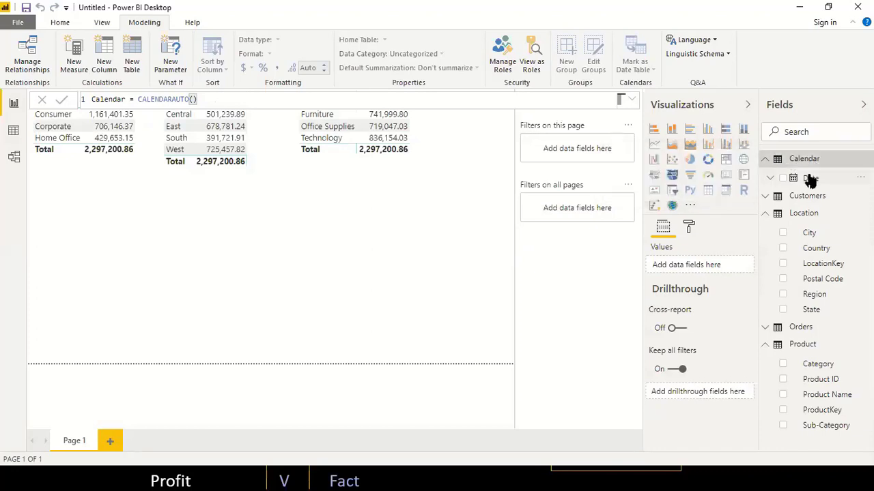
left_click(812, 181)
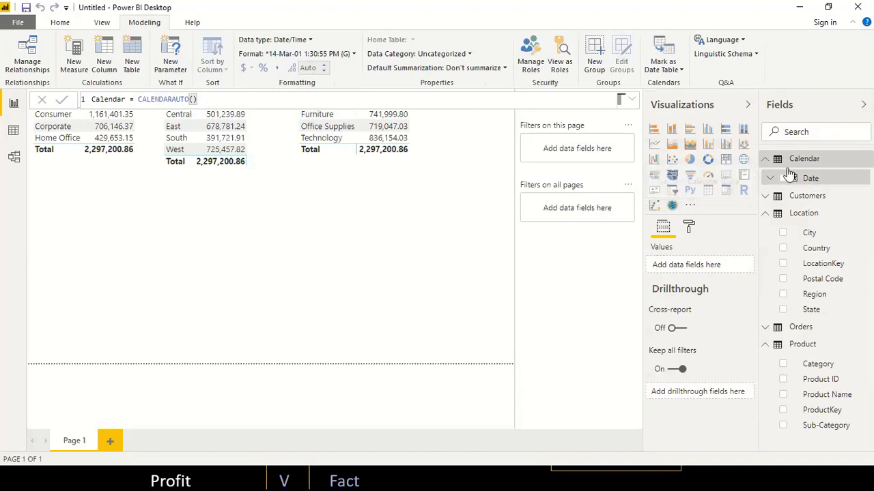
left_click(682, 69)
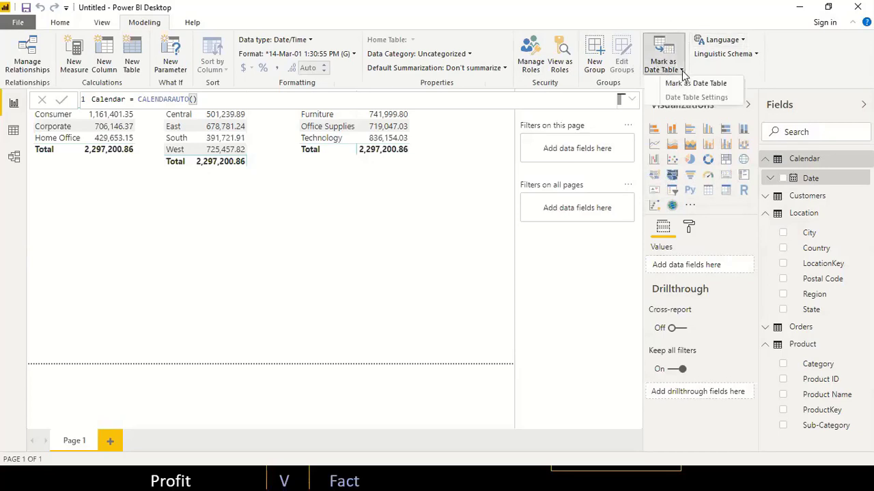
left_click(682, 80)
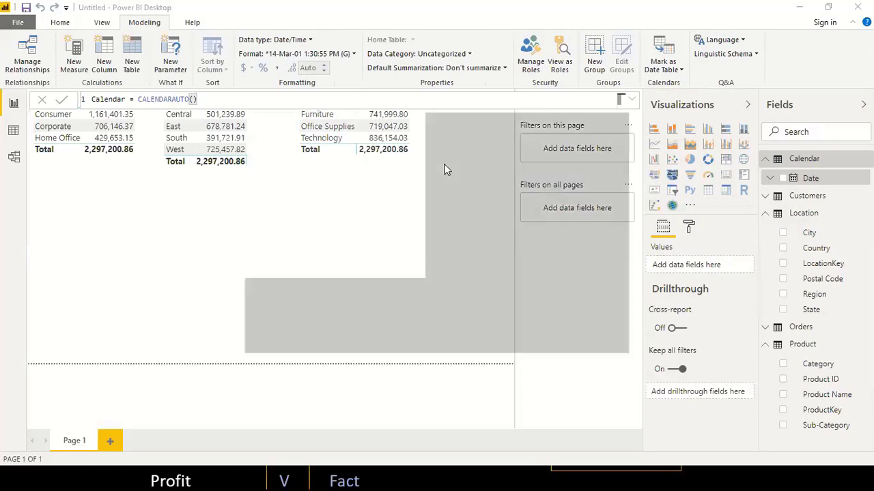
left_click(387, 228)
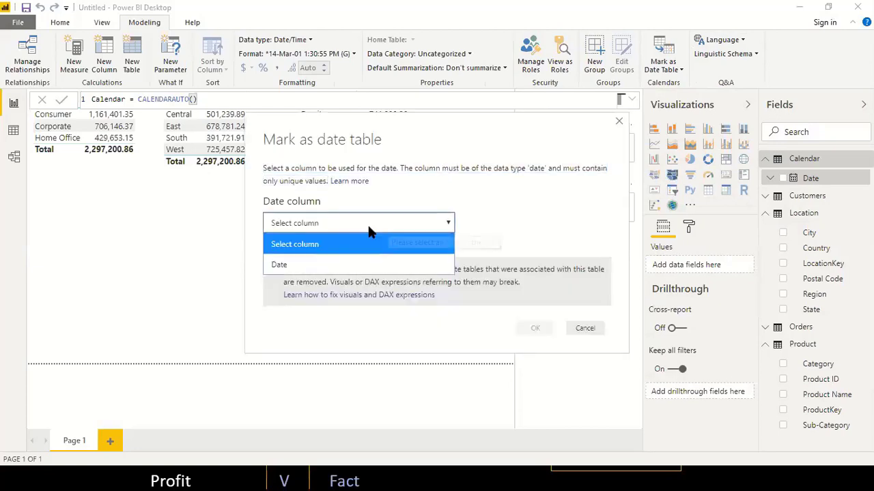
left_click(303, 266)
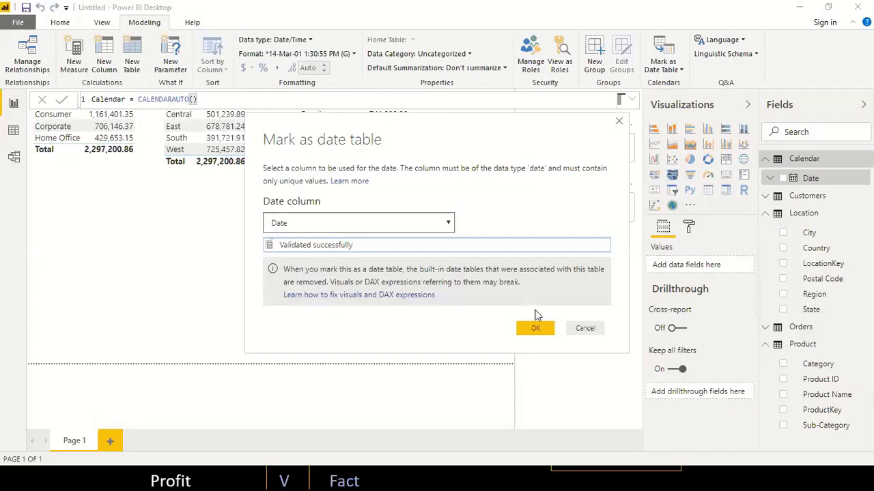
left_click(535, 329)
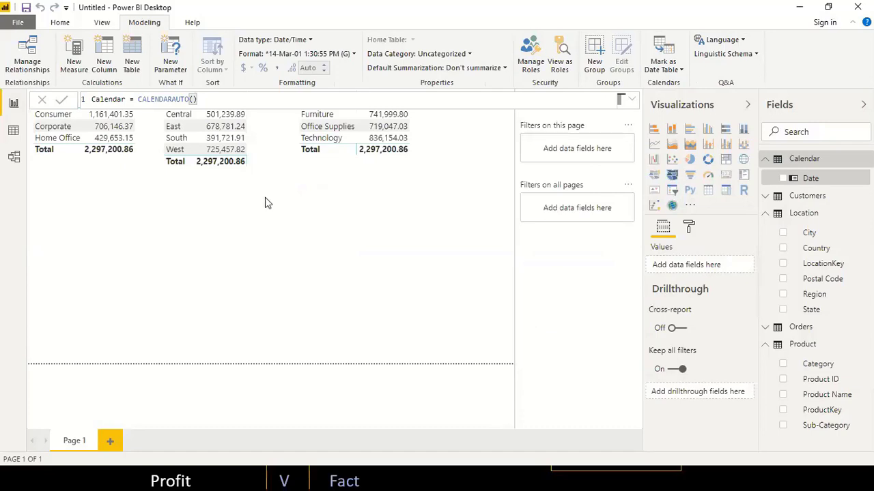
- Show the Calendar table's data and add a new calculated column named Month
left_click(13, 132)
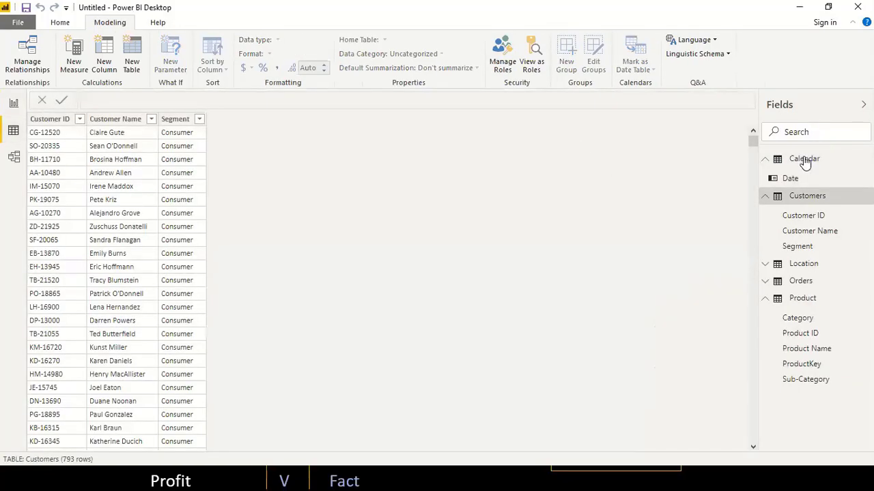
left_click(803, 160)
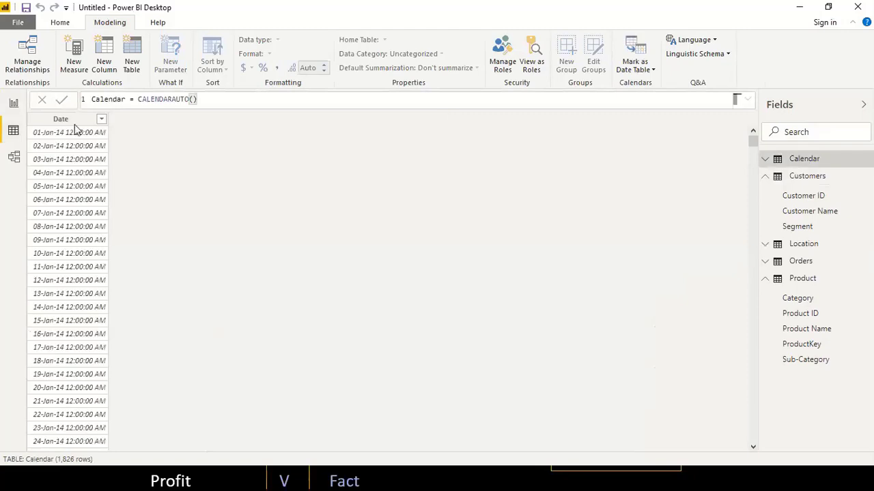
left_click(61, 120)
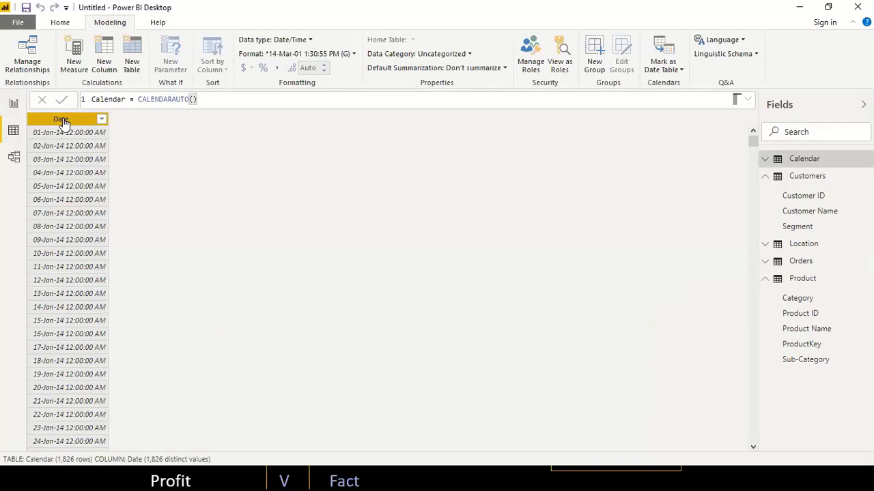
left_click(105, 45)
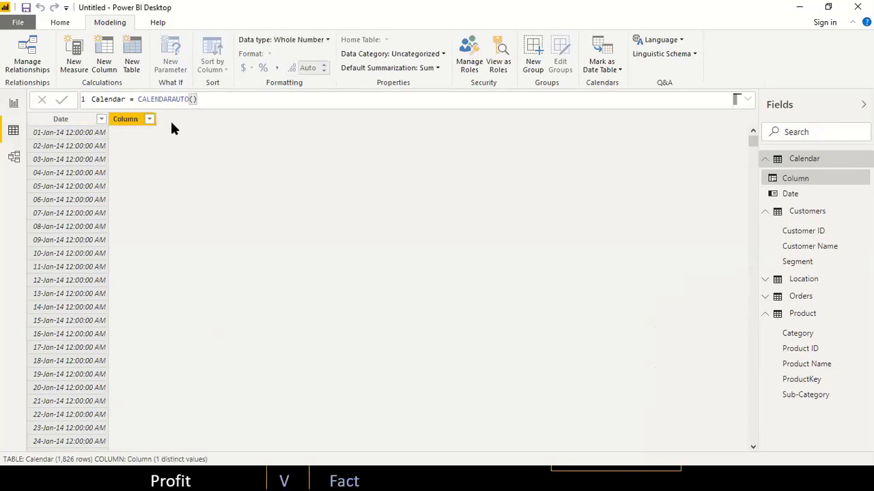
left_click(116, 99)
key("BackSpace")
key("BackSpace")
key("BackSpace")
key("BackSpace")
key("BackSpace")
key("BackSpace")
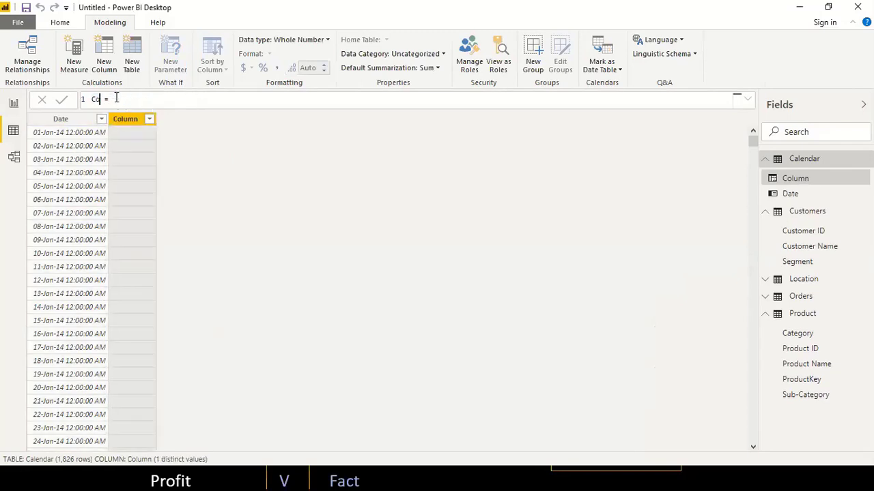
type("Month")
- Define the Month column as FORMAT('Calendar'[Date],"mmm") and commit the formula
left_click(137, 99)
type("FORMA")
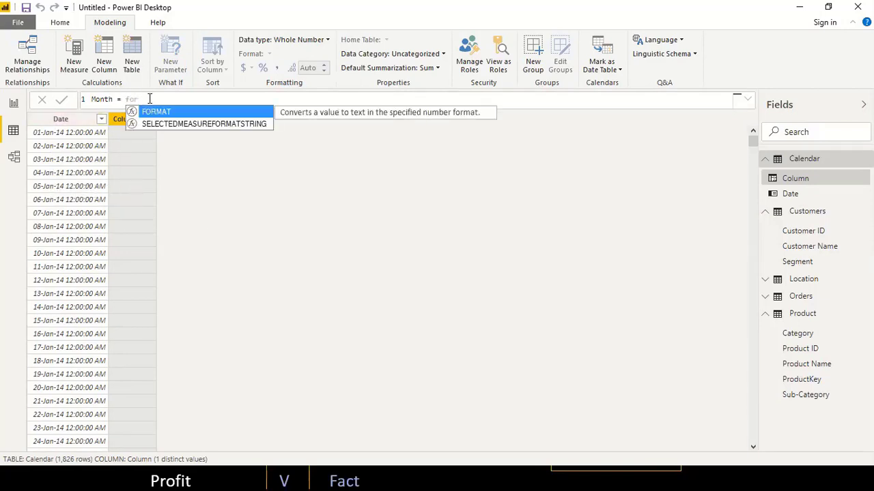
type("T(")
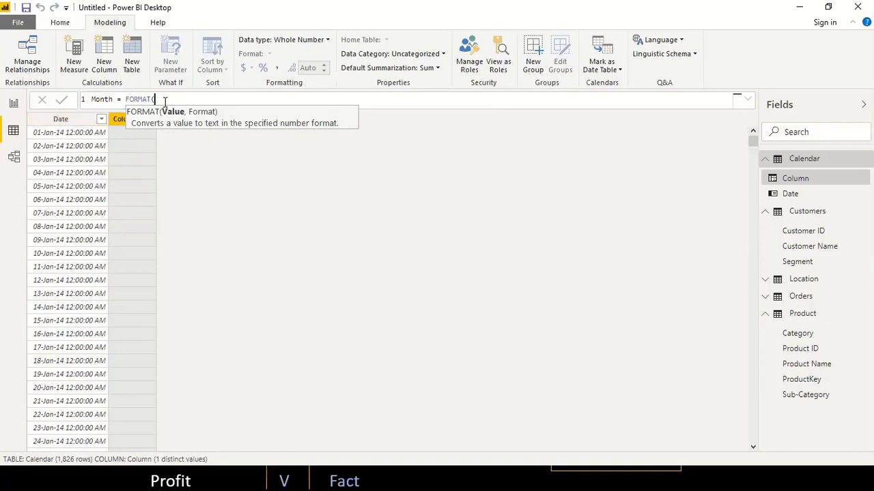
type("ca")
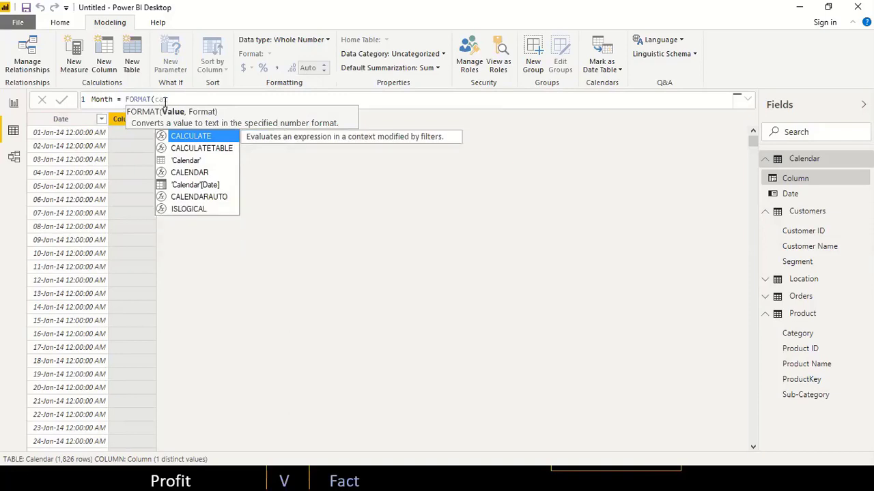
key("Down")
key("Down")
key("Down")
key("Down")
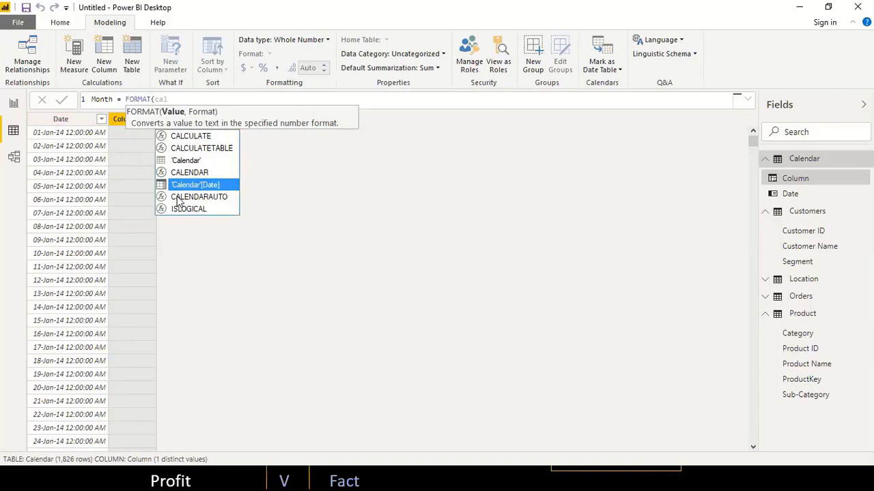
key("Tab")
type(",")
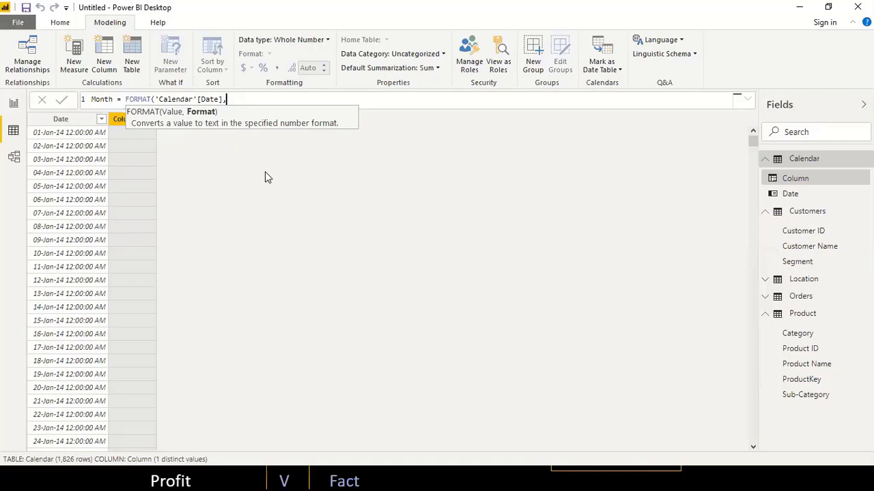
type("\"mmm\")")
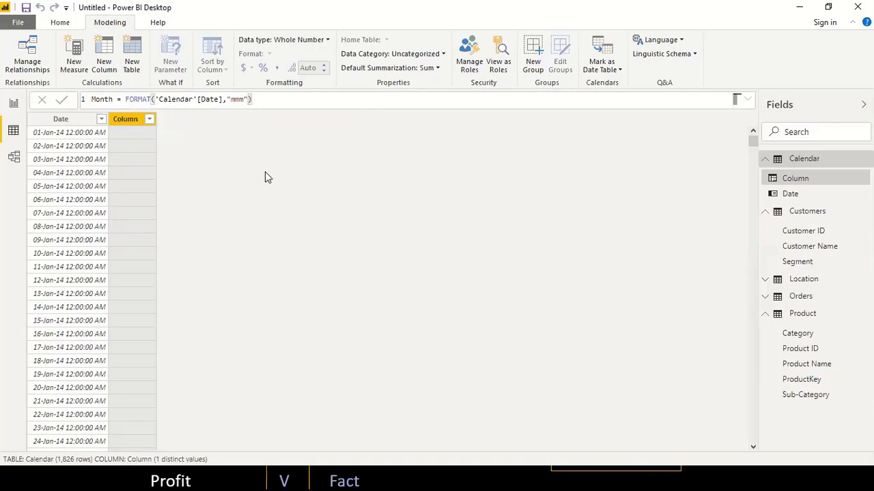
key("Return")
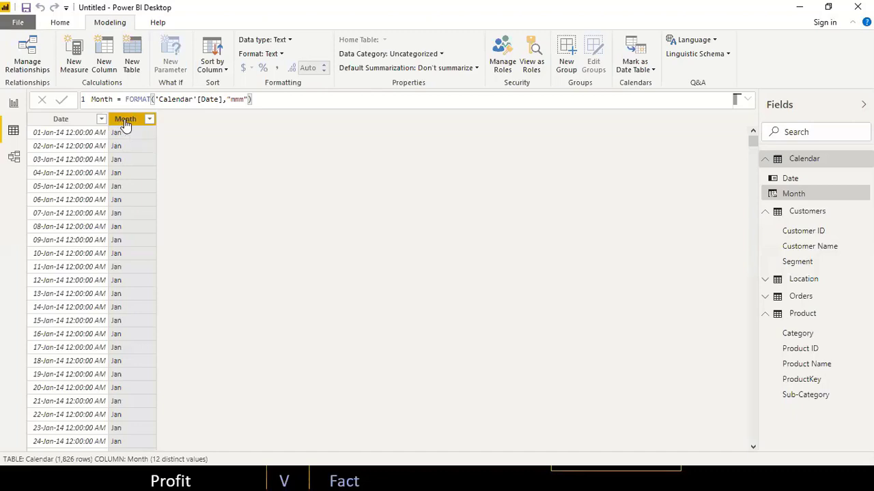
- Try "mmmm" as the Month column's format string and restore "mmm"
left_click(244, 99)
type("m")
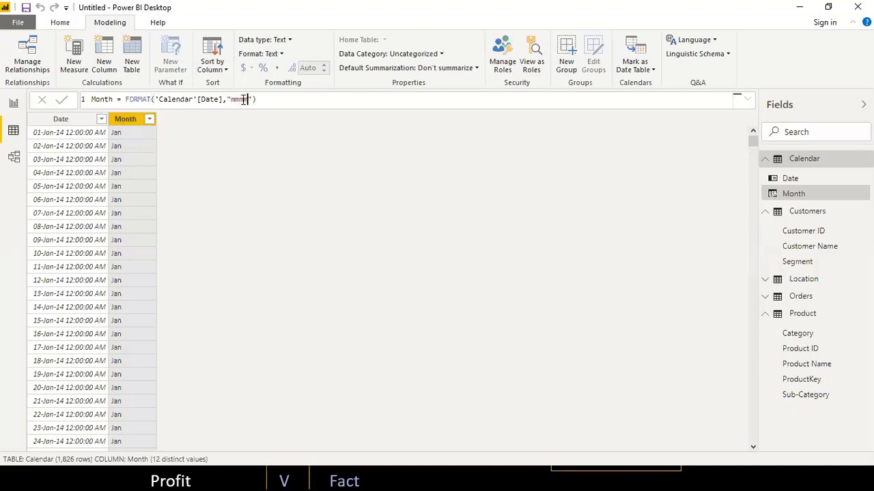
key("Return")
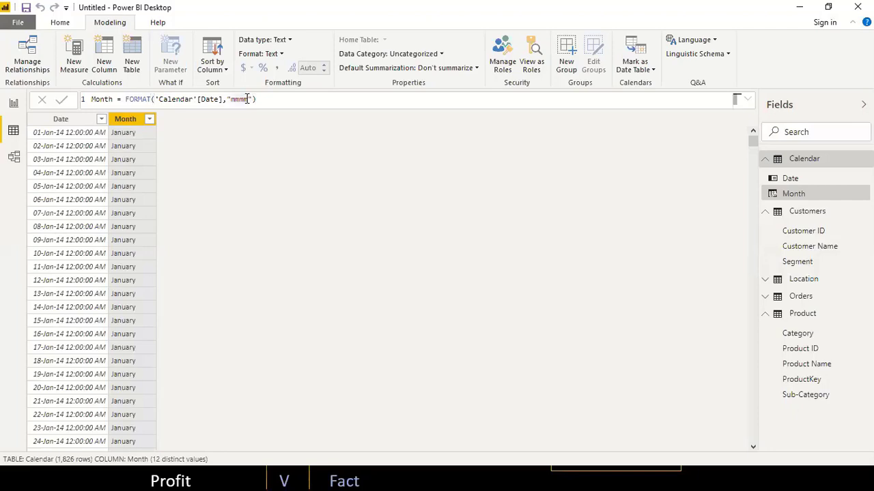
left_click(247, 99)
key("BackSpace")
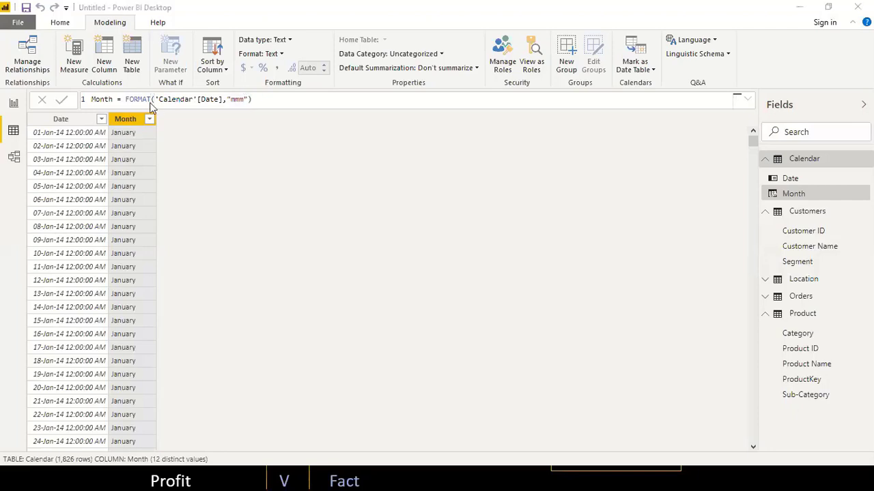
key("Return")
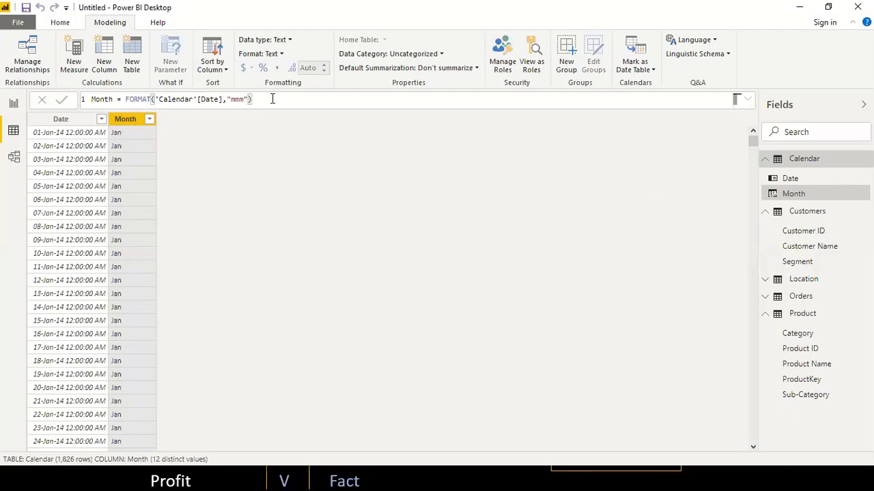
- Copy the whole Month formula into a new calculated column of the Calendar table and rename it Year
left_click_drag(253, 99, 89, 102)
key("ctrl+c")
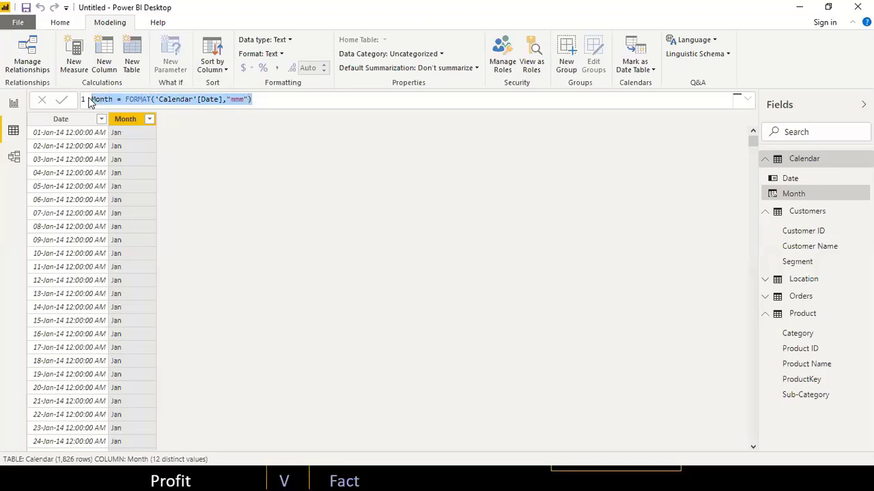
left_click(103, 54)
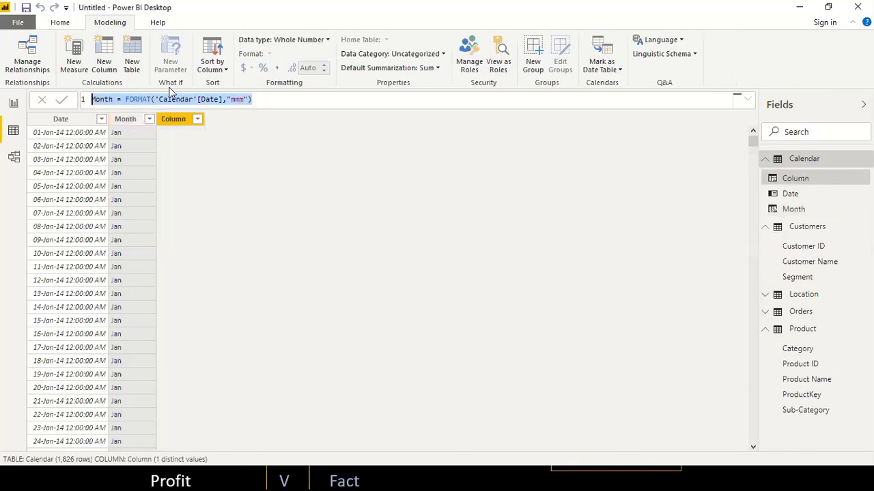
key("ctrl+v")
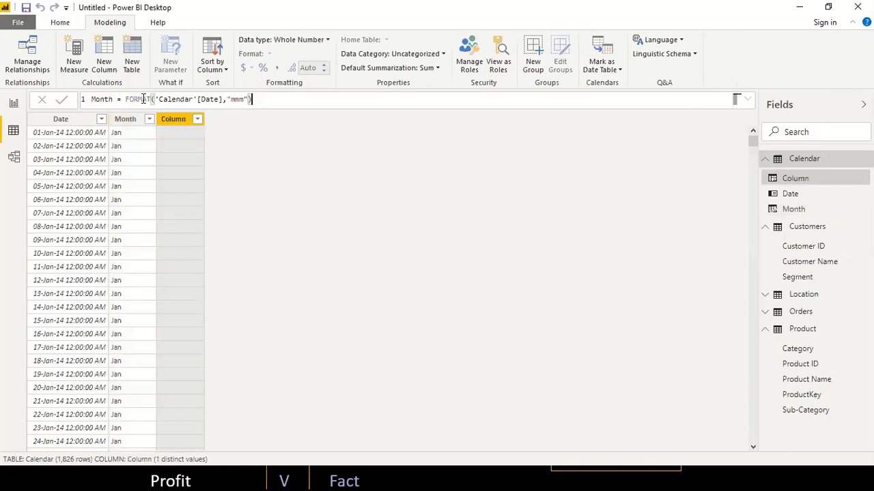
left_click(113, 99)
key("BackSpace")
key("BackSpace")
key("BackSpace")
key("BackSpace")
key("BackSpace")
type("Year")
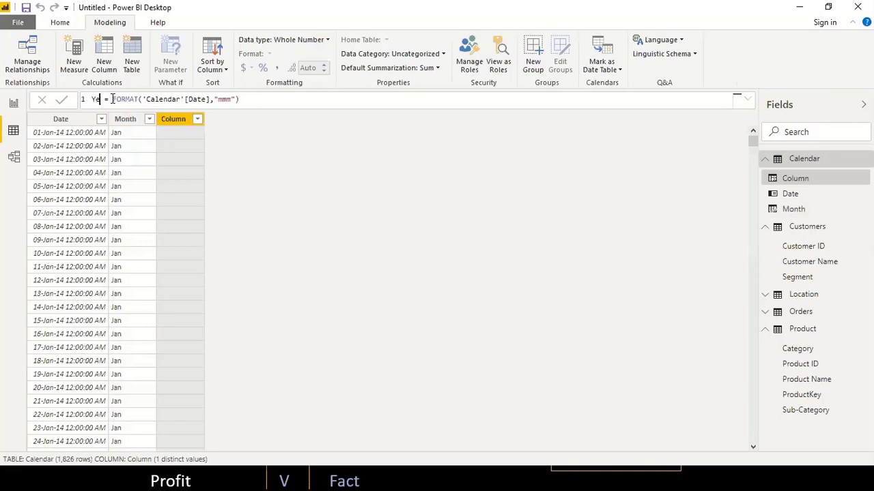
- Replace the Year column's format string with "yyyy" and commit the formula
left_click(240, 100)
key("BackSpace")
key("BackSpace")
key("BackSpace")
type("y")
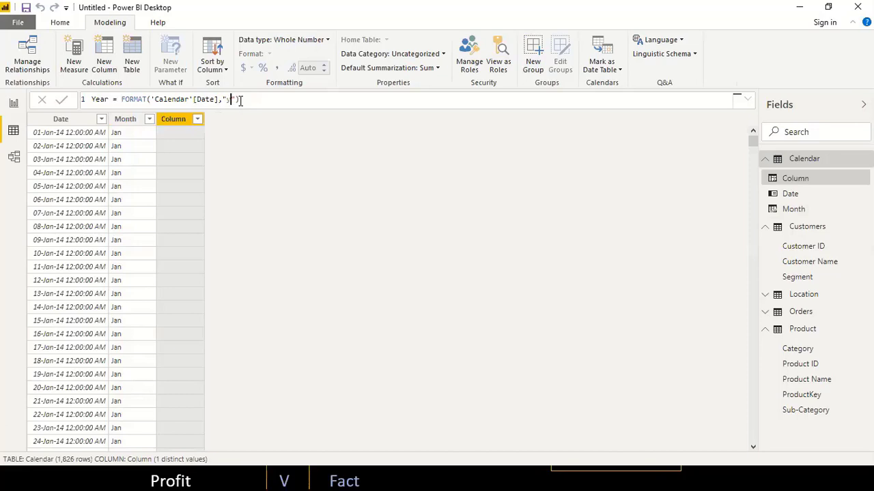
type("yyy")
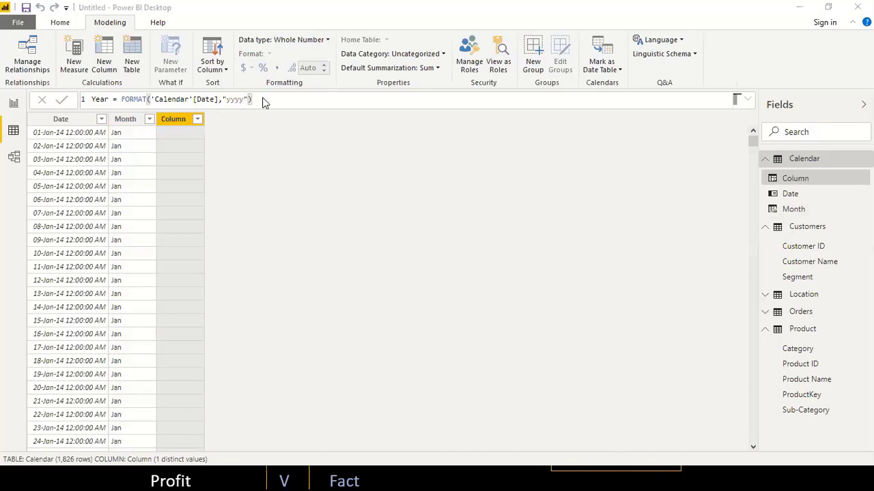
left_click(264, 102)
key("Return")
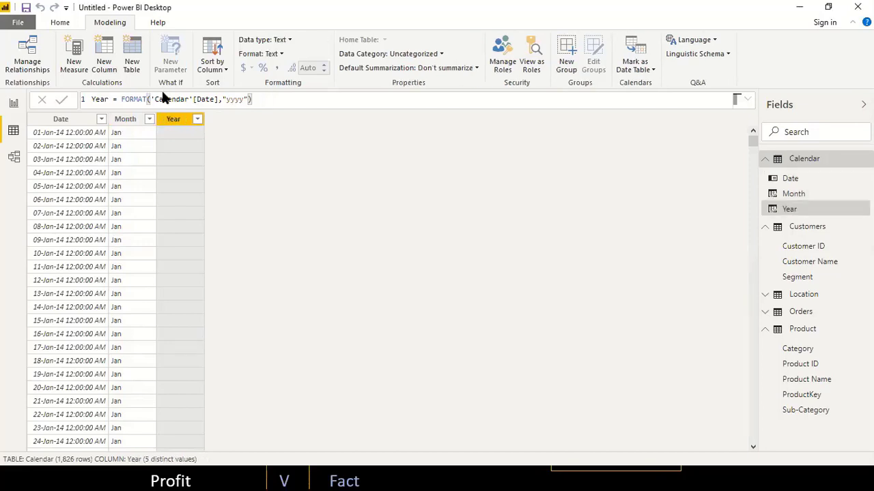
- Add another Calendar column from the copied Month formula and name it Quarter
left_click(105, 54)
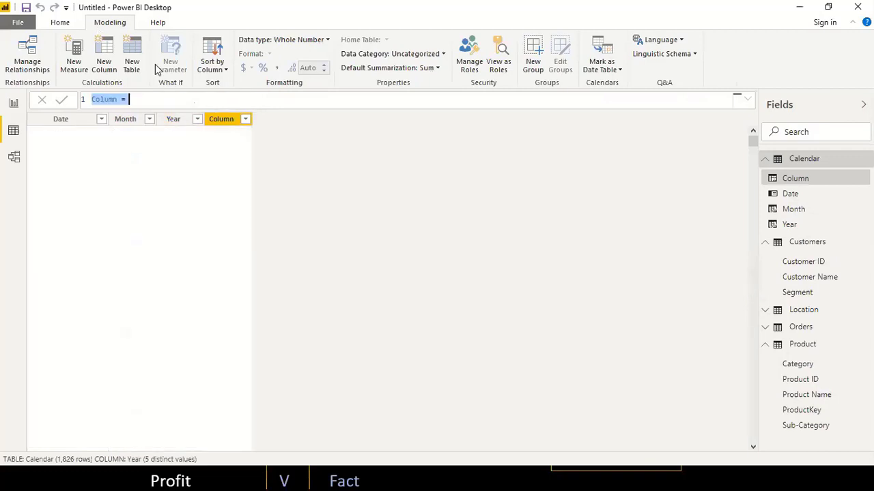
key("ctrl+v")
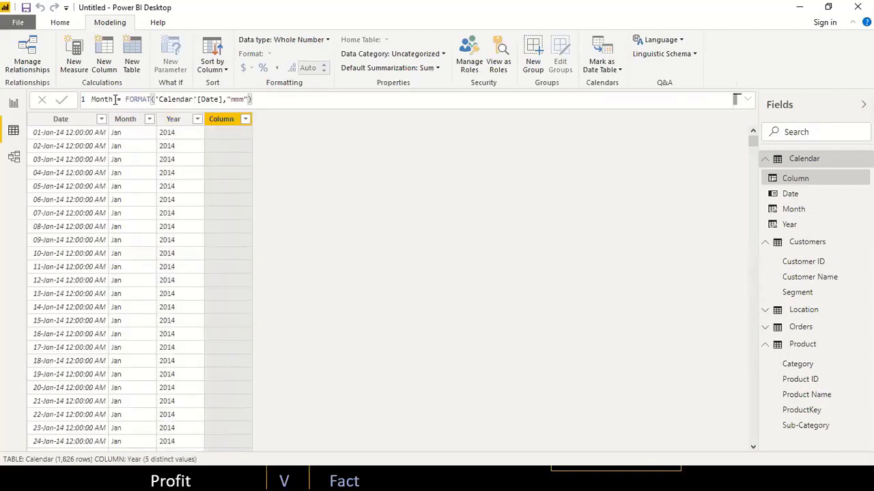
left_click(112, 100)
key("BackSpace")
key("BackSpace")
key("BackSpace")
key("BackSpace")
key("BackSpace")
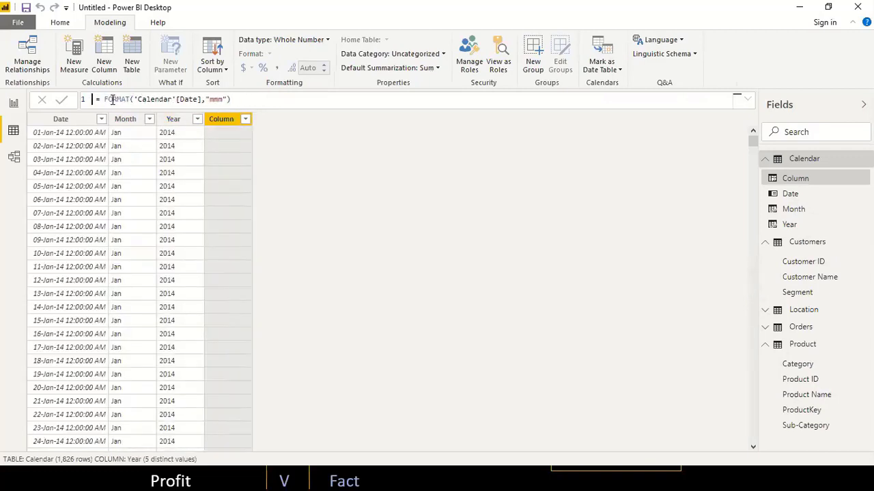
type("Quarter")
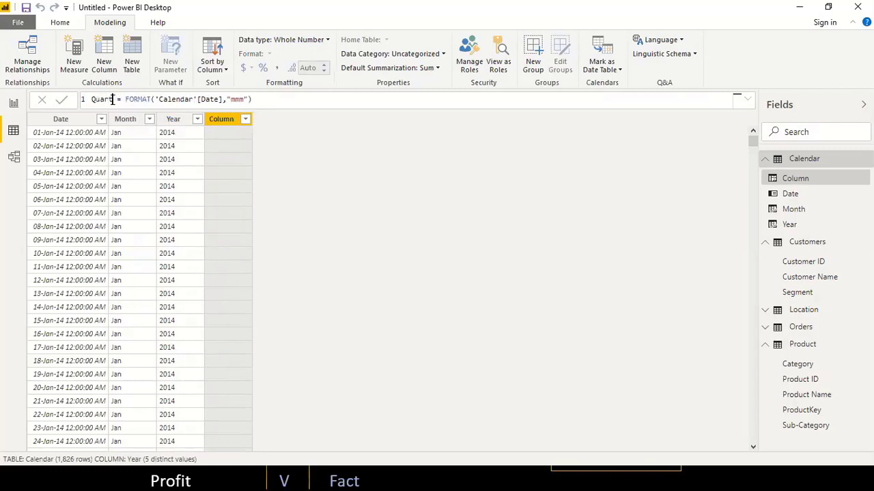
- Set the Quarter column's format string to "Q" and check its distinct values in the column filter
left_click(252, 99)
key("BackSpace")
key("BackSpace")
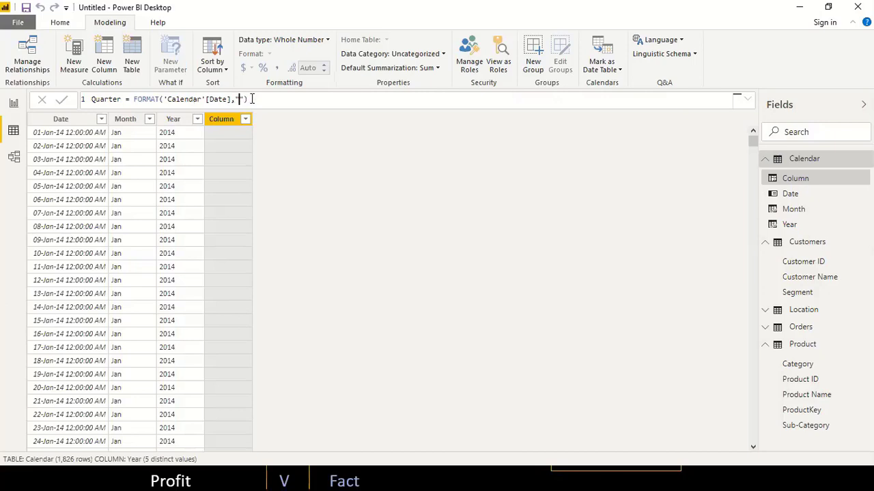
type("Q")
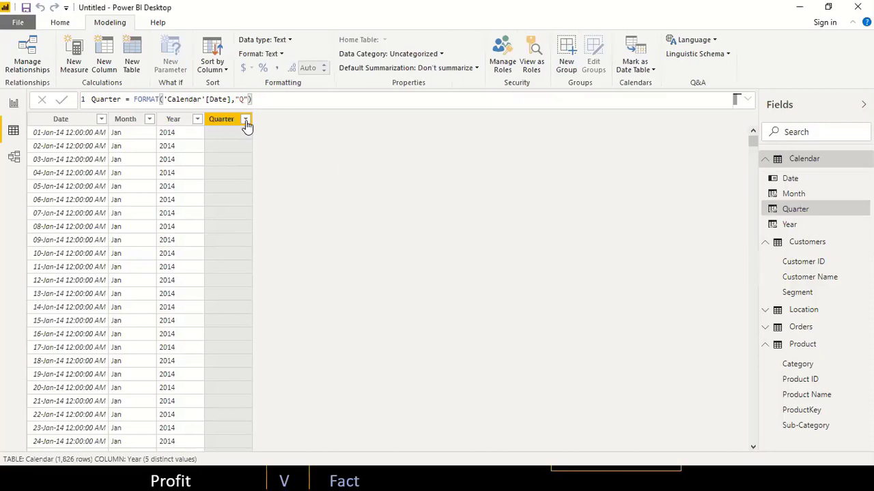
left_click(245, 120)
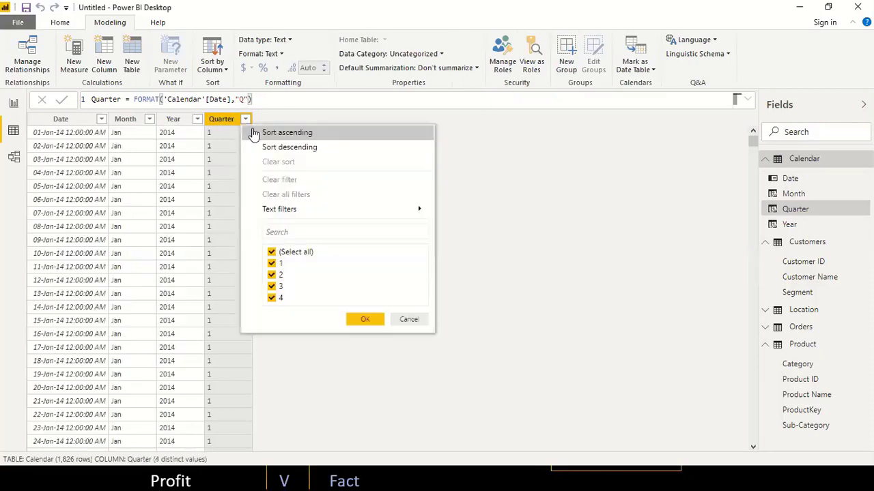
left_click(410, 320)
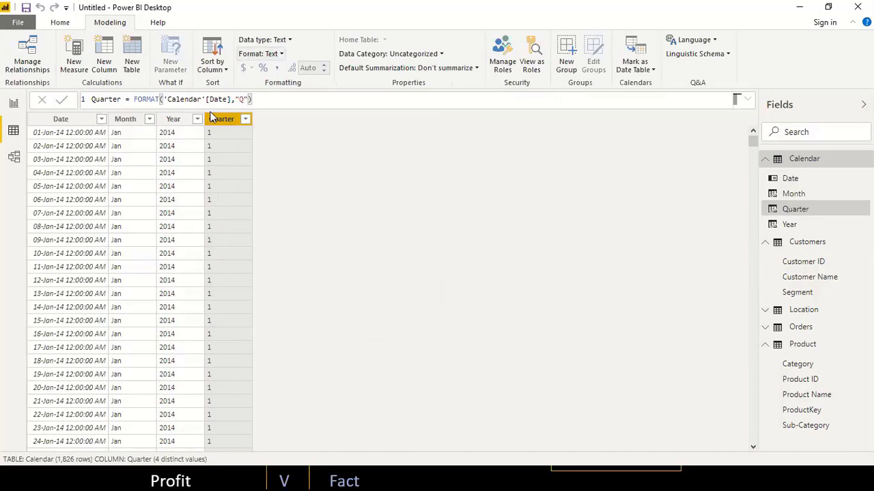
- Change the Quarter column's format string to "\QQ", commit it and check the distinct values in the column filter
left_click(240, 99)
type("Q")
key("Return")
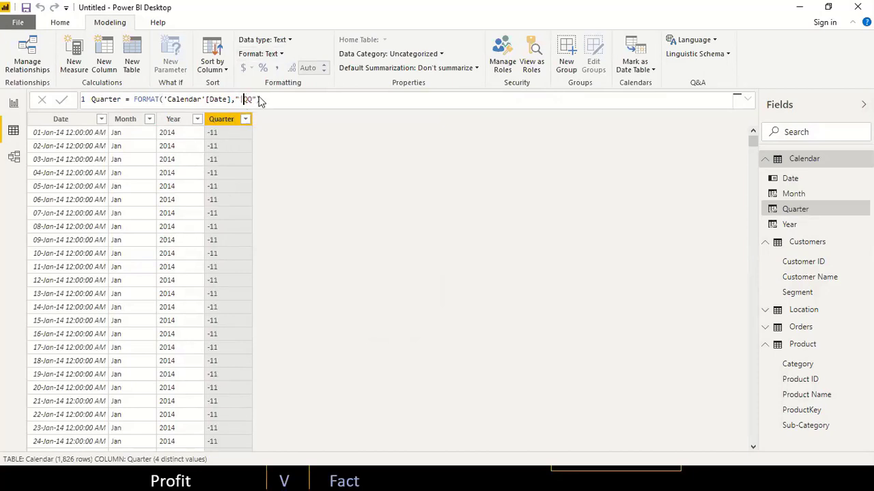
type("\\")
key("Return")
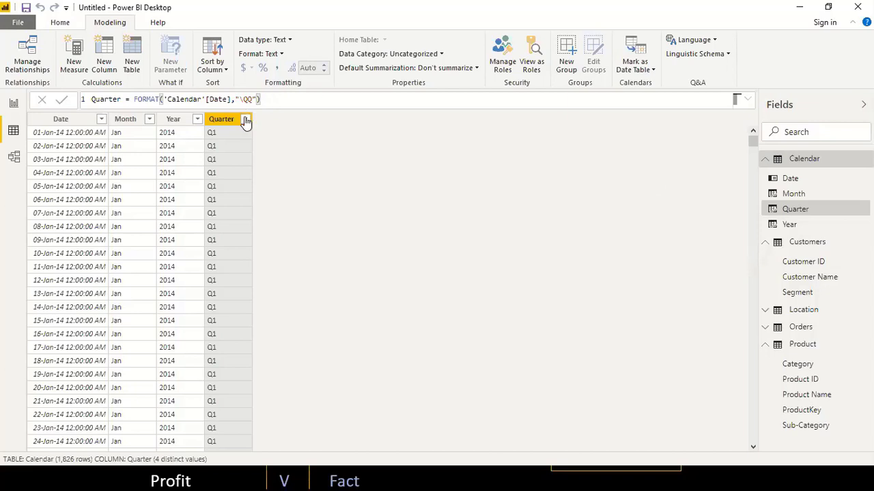
left_click(245, 119)
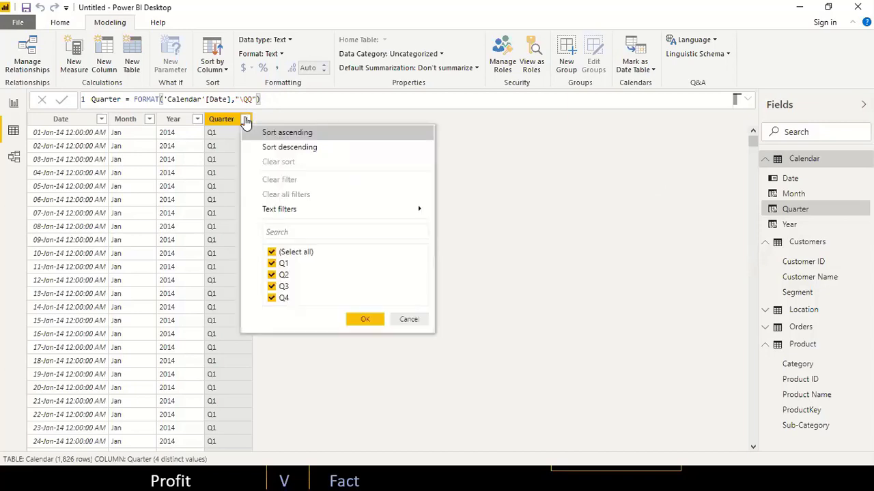
left_click(413, 321)
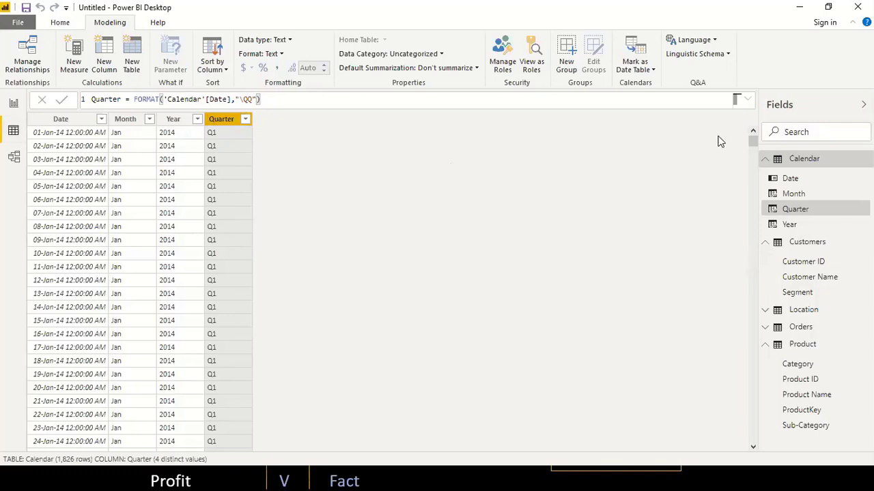
- In the model diagram, place the Calendar table beside Product and relate Orders' Order Date to Calendar's Date
left_click(14, 158)
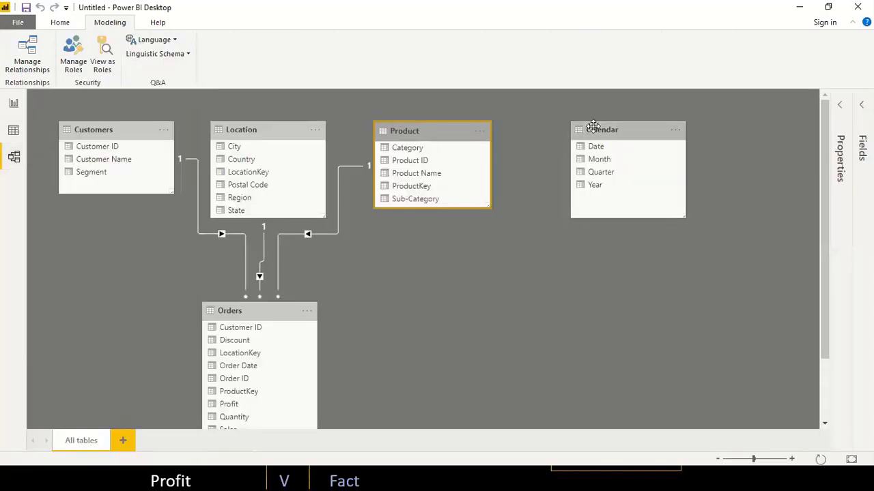
left_click_drag(588, 127, 548, 133)
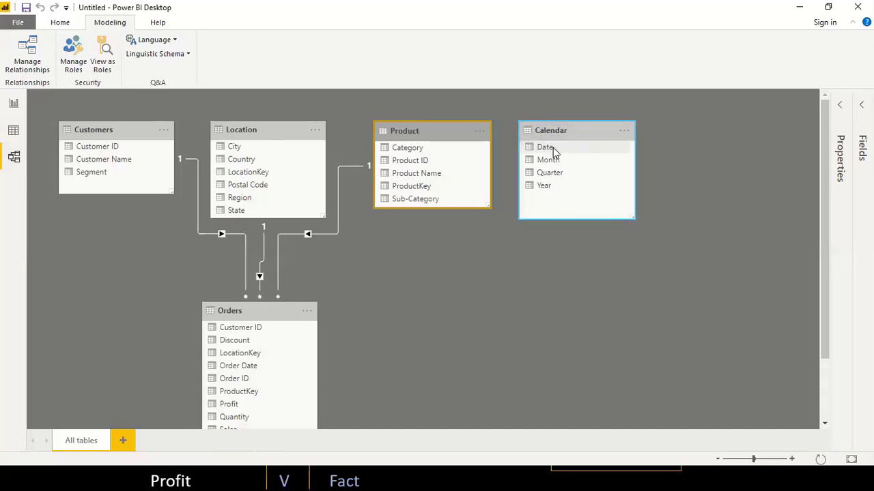
left_click_drag(249, 365, 519, 233)
scroll(394, 303, "down", 1)
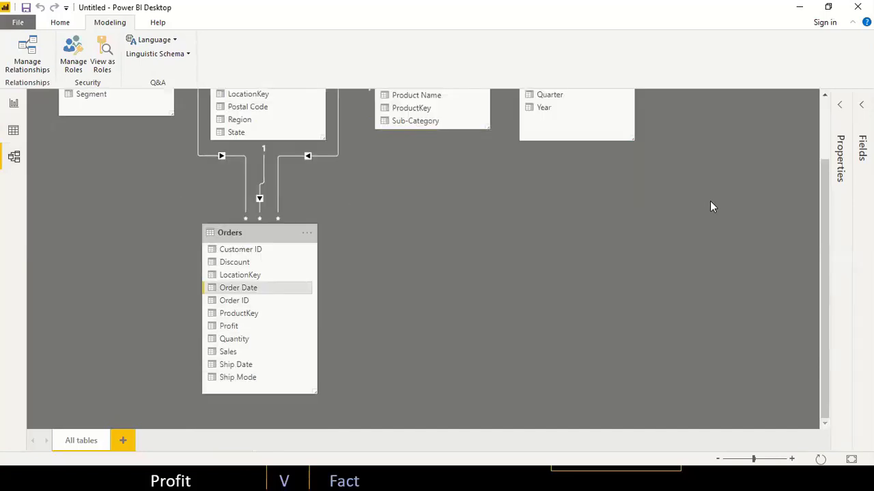
left_click_drag(825, 170, 824, 114)
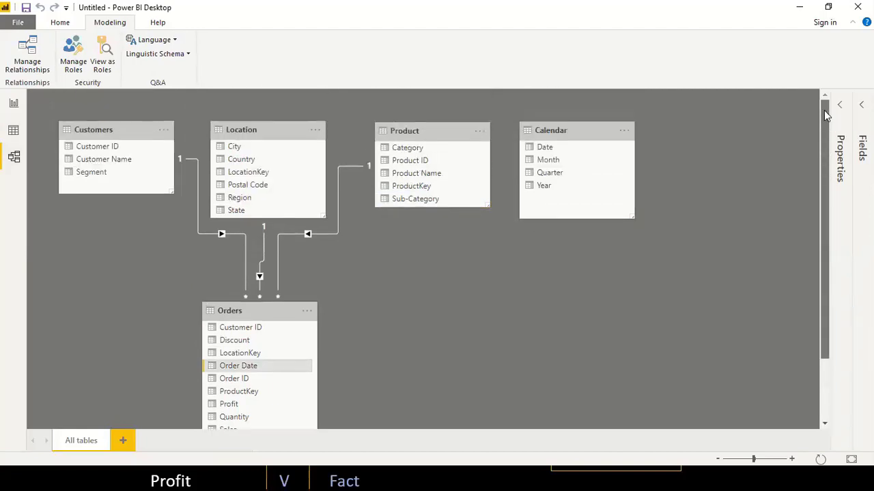
left_click_drag(230, 364, 550, 152)
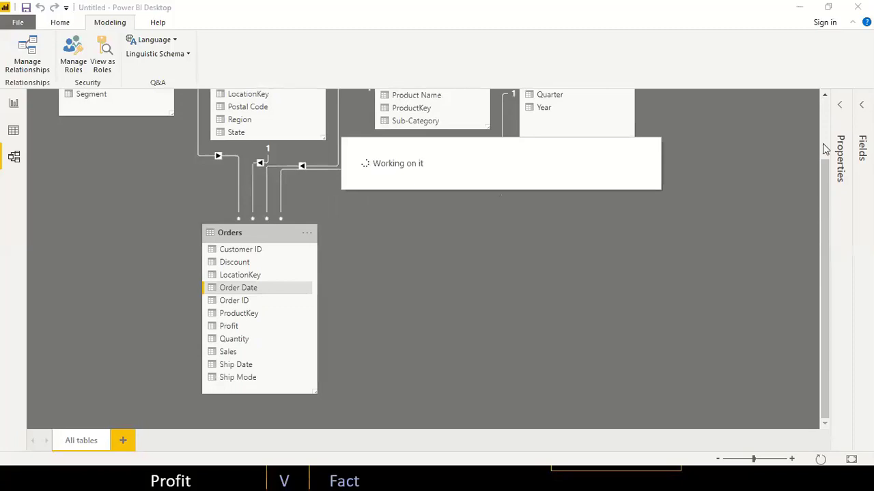
left_click_drag(822, 149, 824, 106)
scroll(509, 165, "up", 1)
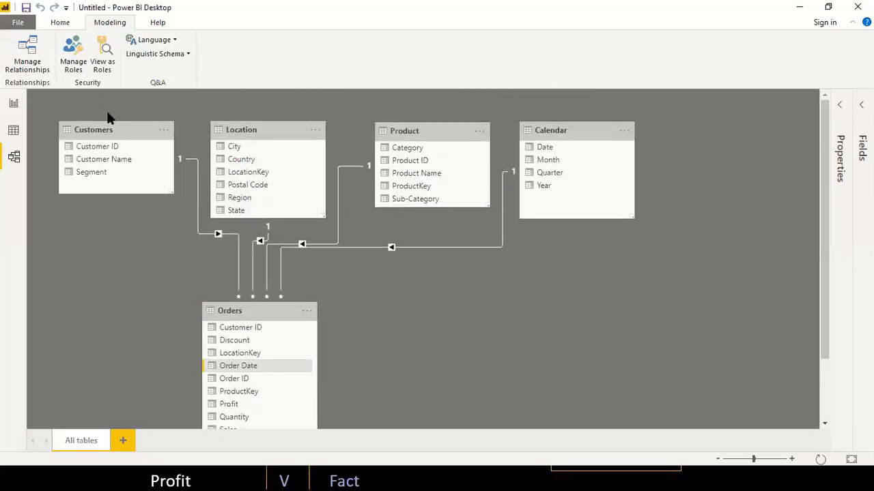
- Duplicate the Category sales table on the report page and replace its Category field with Calendar's Month
left_click(13, 104)
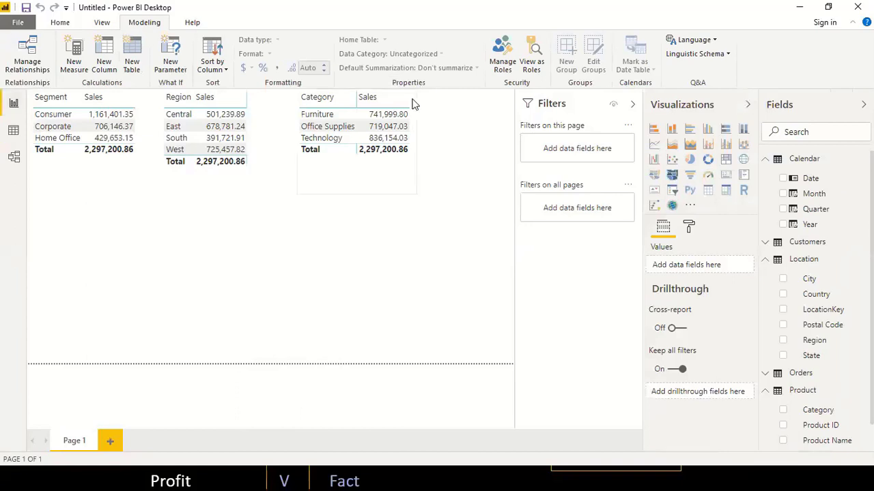
left_click(412, 104)
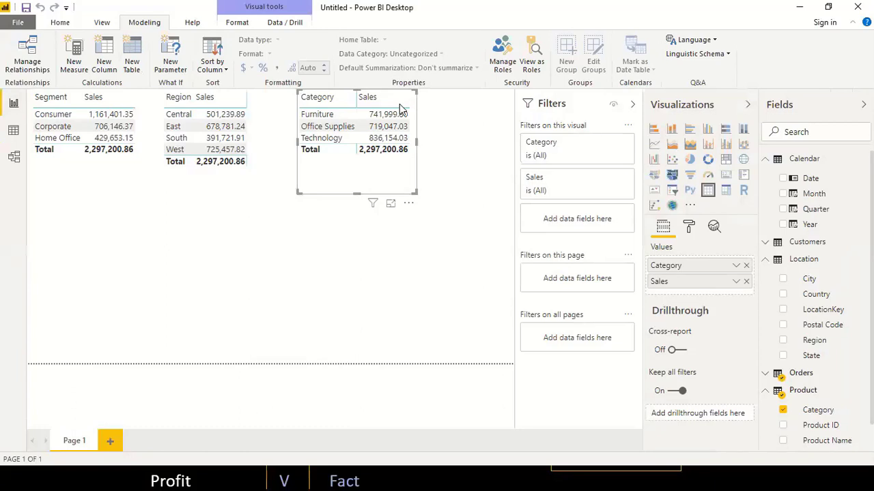
key("ctrl+c")
key("ctrl+v")
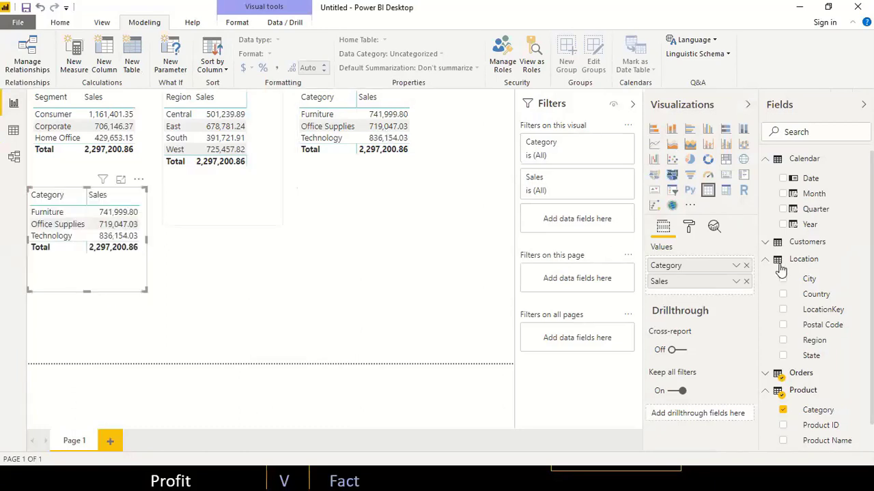
left_click(747, 265)
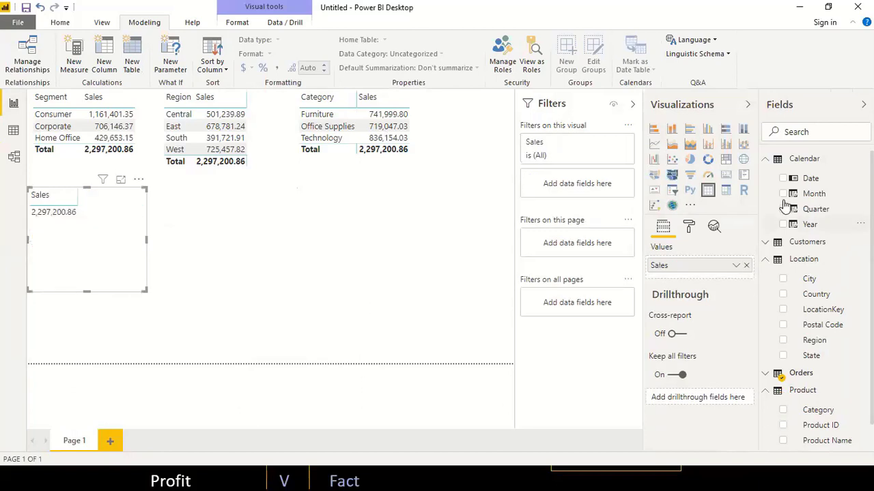
left_click_drag(811, 197, 699, 263)
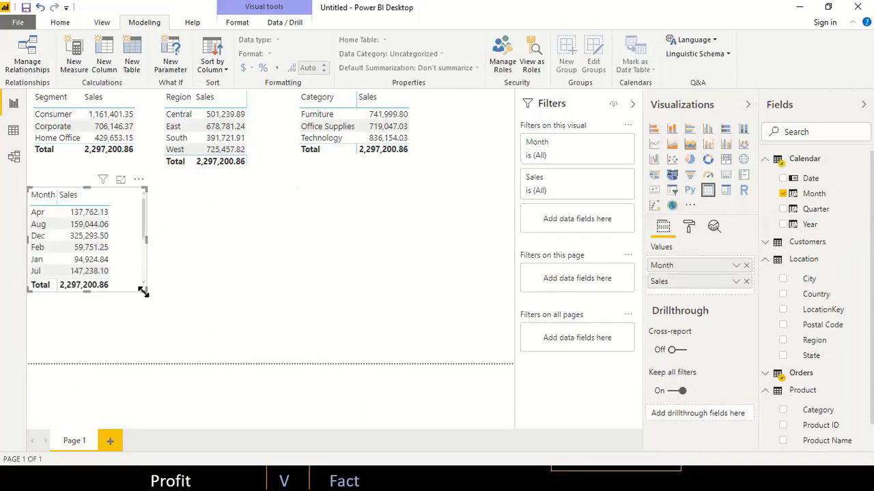
- Resize the Month sales table so all month rows fit, and look over the order of the months
left_click_drag(145, 292, 178, 358)
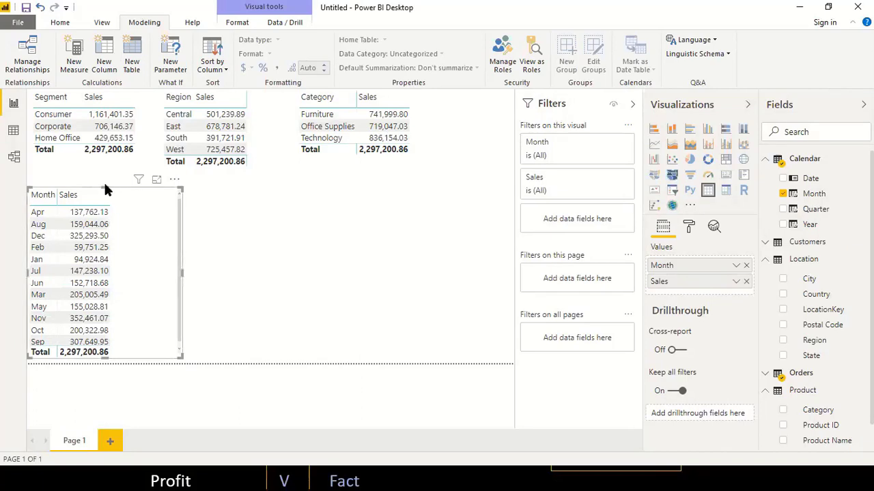
left_click(147, 138)
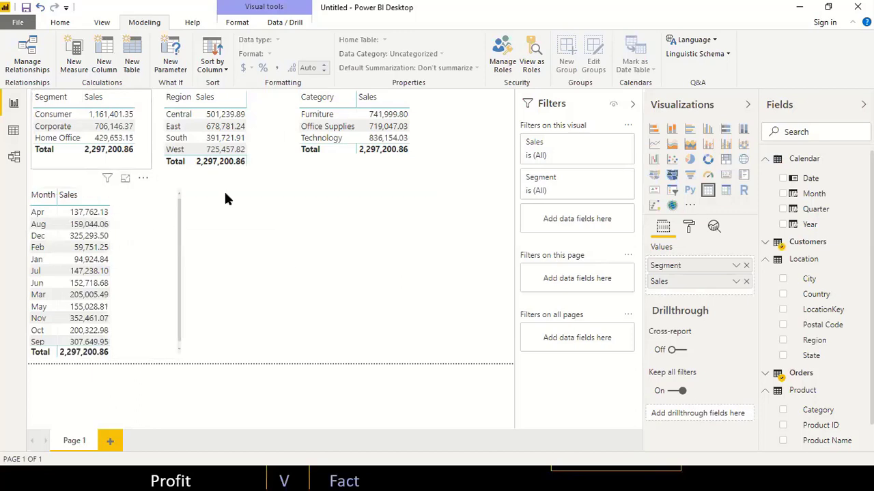
left_click(232, 235)
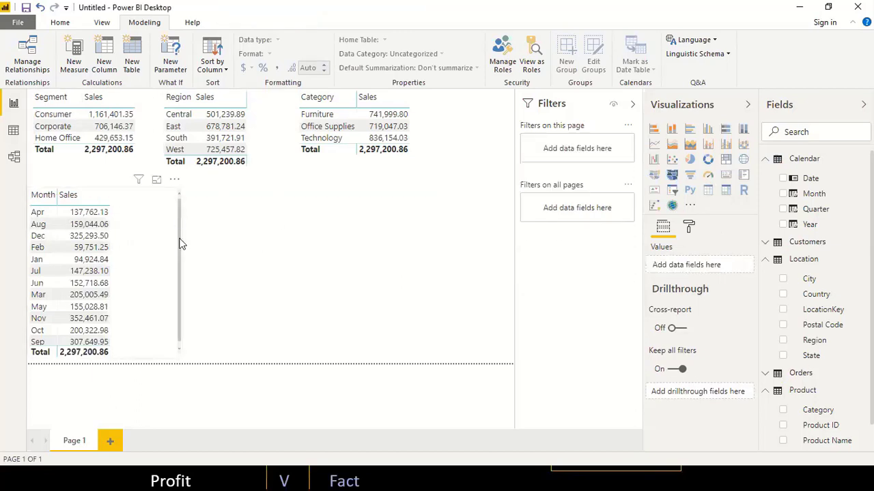
left_click(181, 245)
left_click_drag(182, 271, 155, 270)
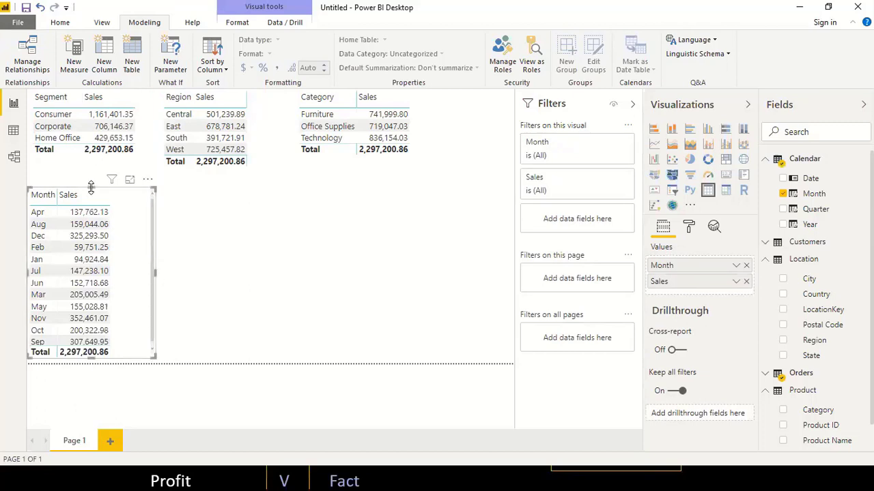
left_click_drag(91, 187, 93, 177)
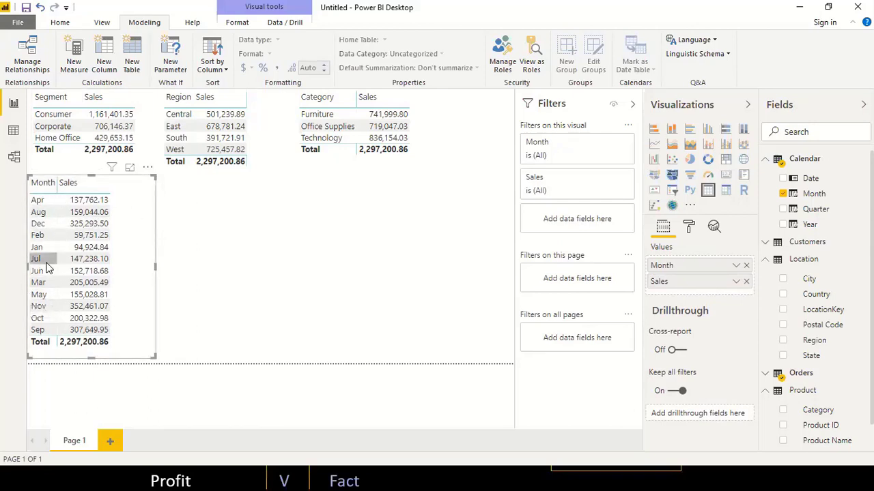
left_click(41, 183)
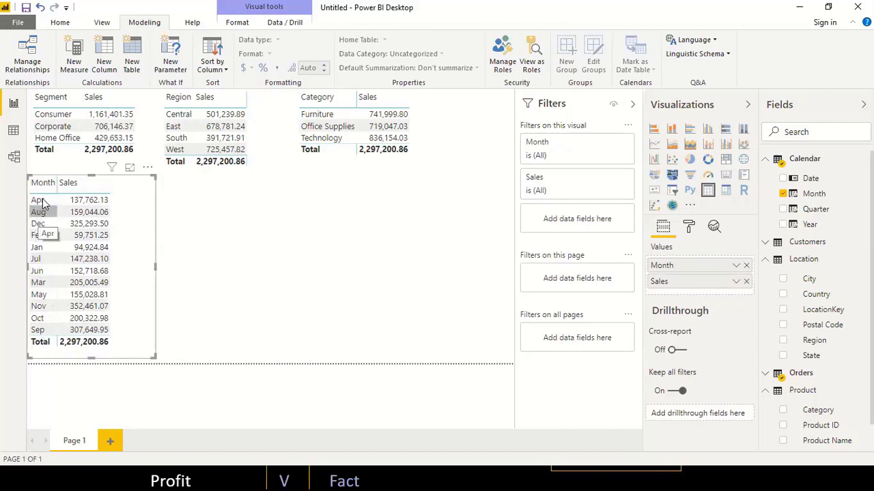
mouse_move(37, 200)
left_mouse_down()
mouse_move(52, 225)
mouse_move(36, 250)
left_mouse_up()
- Add a calculated column named Month No to the Calendar table and begin its formula with the MONTH function
left_click(13, 132)
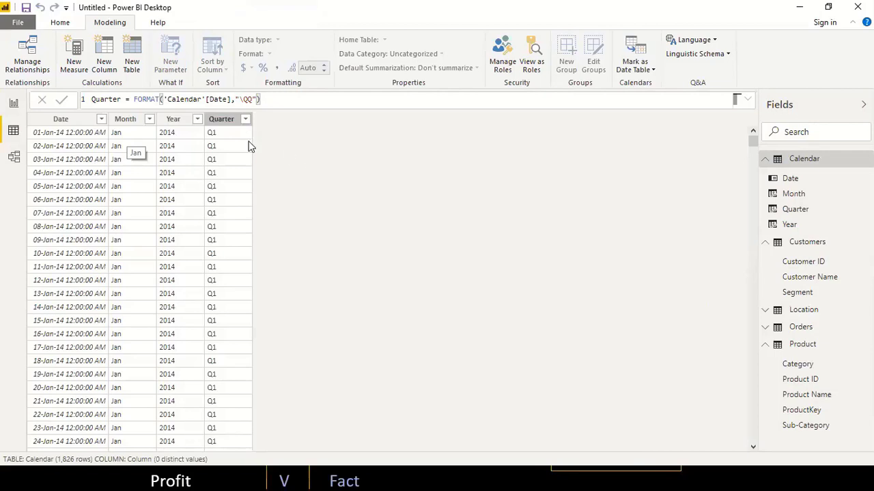
left_click(129, 123)
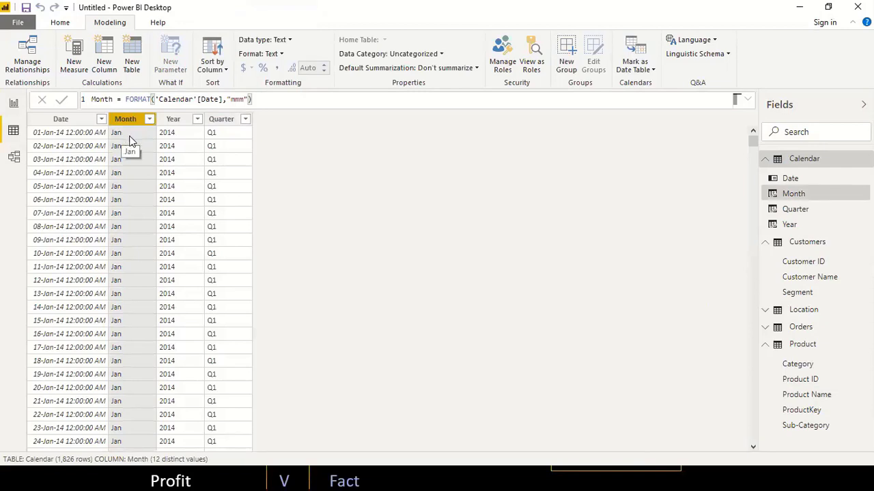
left_click(104, 63)
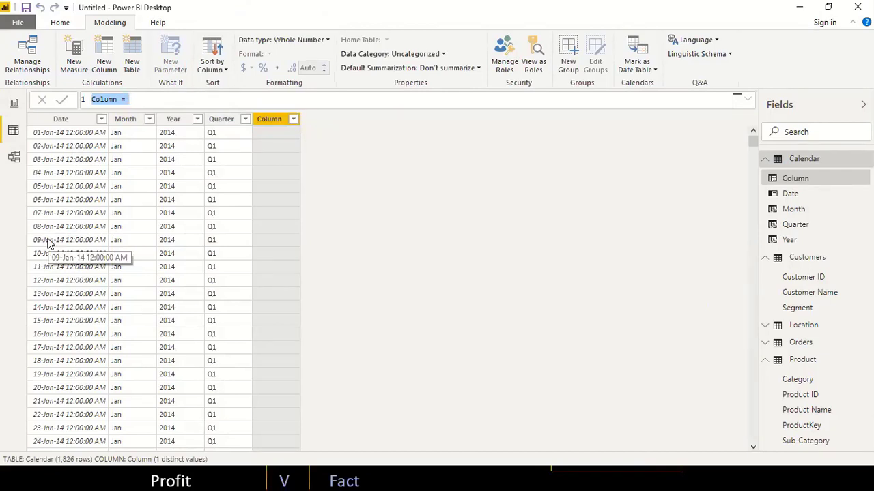
left_click(117, 99)
key("BackSpace")
key("BackSpace")
key("BackSpace")
key("BackSpace")
key("BackSpace")
key("BackSpace")
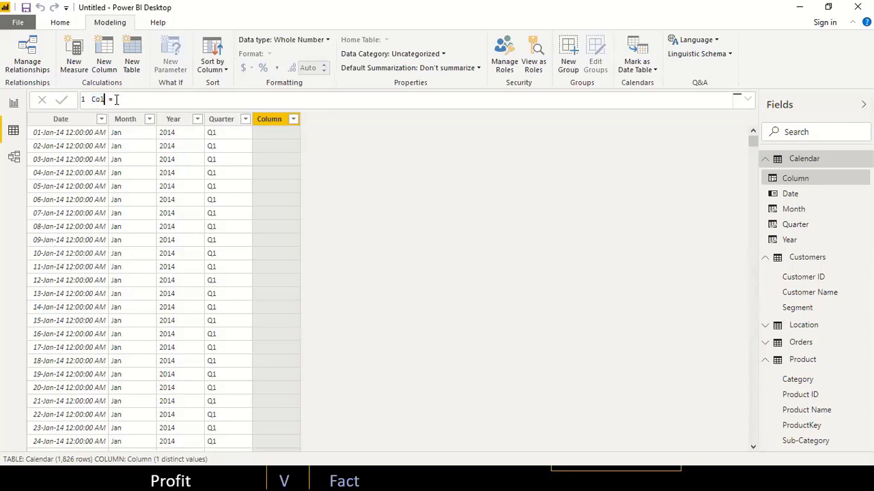
type("Month No = month")
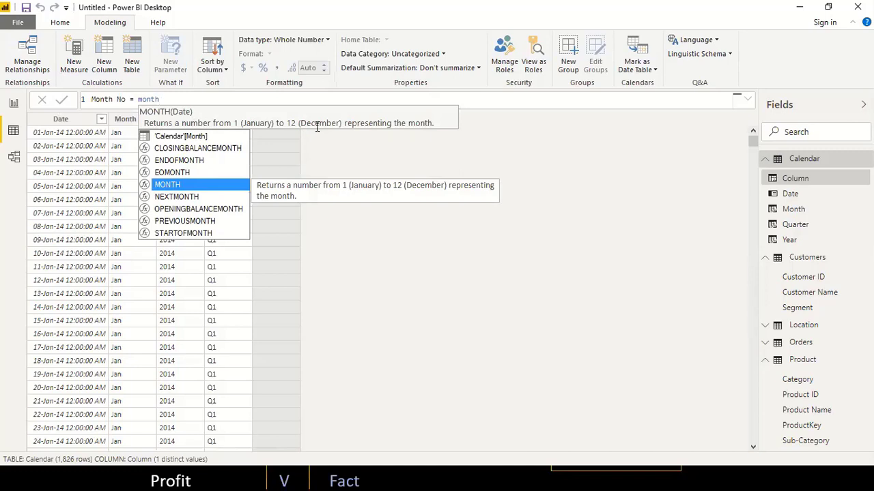
- Complete the Month No formula as MONTH('Calendar'[Date]) and commit it
key("Tab")
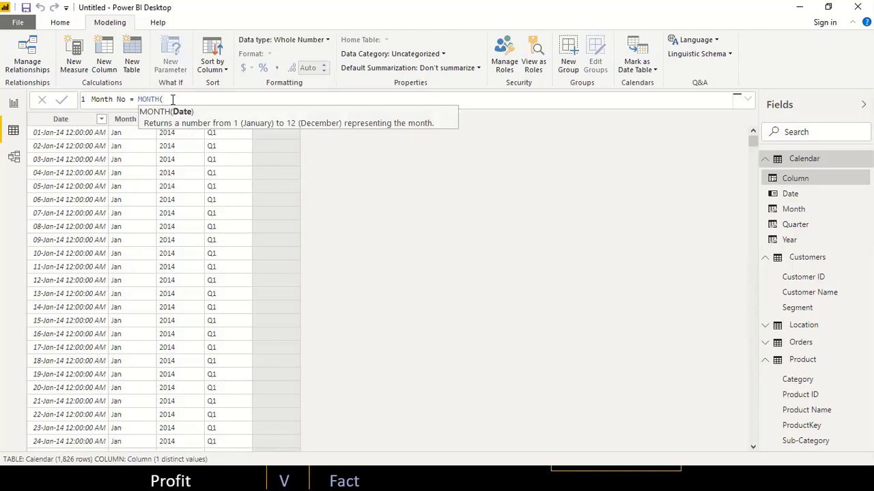
type("calend")
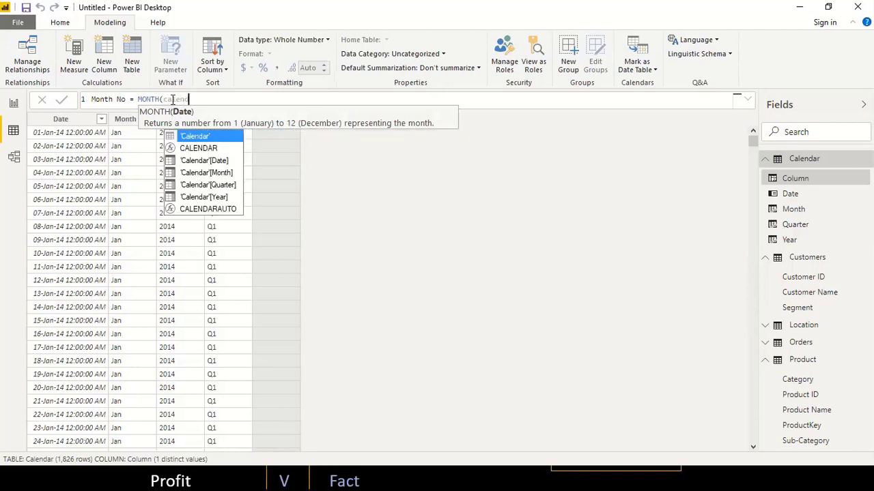
key("Down")
key("Down")
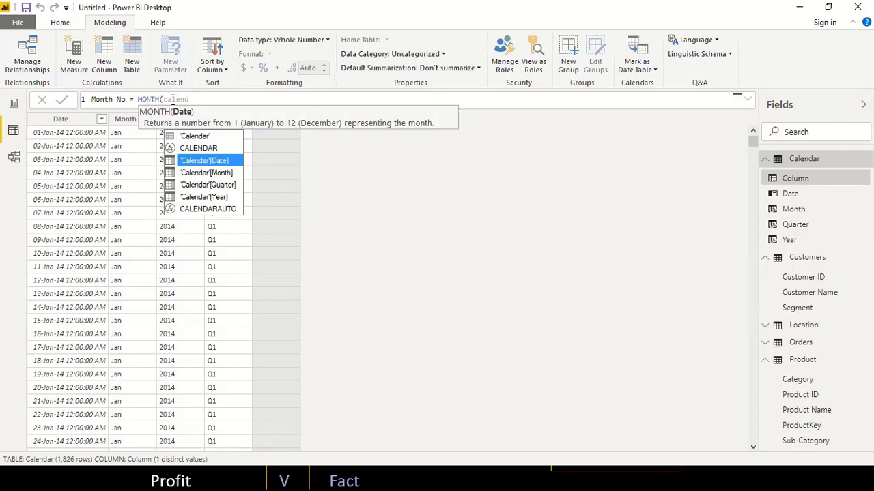
key("Tab")
type(")")
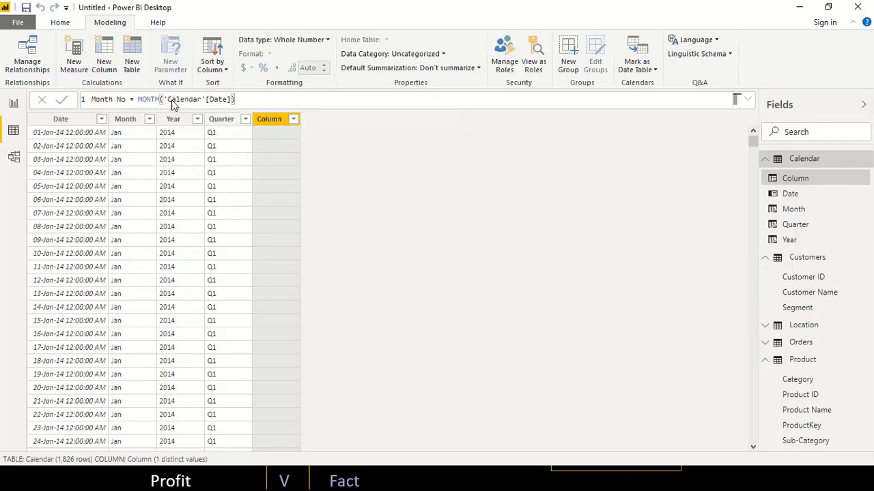
key("Return")
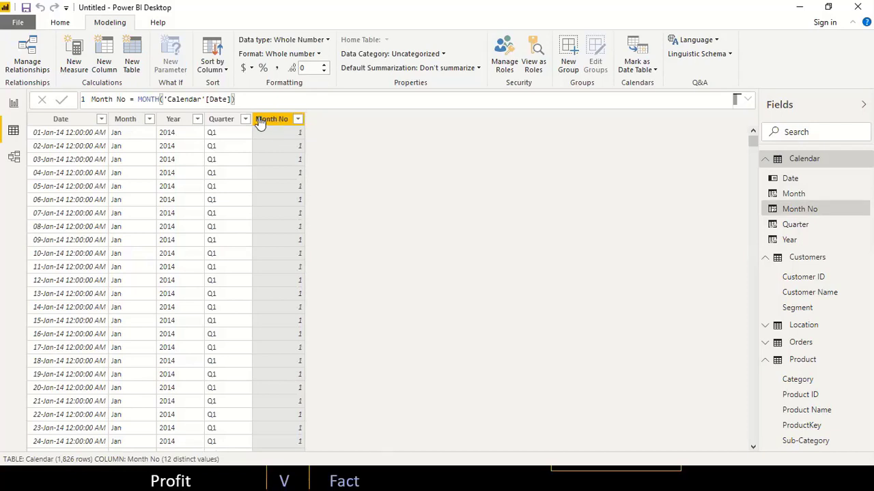
- Sort the Calendar table's Month column by Month No and check the month order in the report's Month sales table
left_click(125, 124)
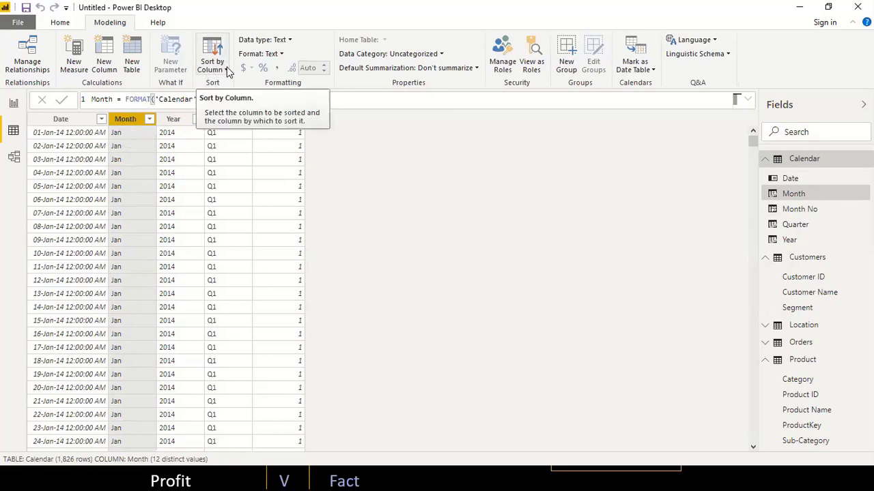
left_click(174, 121)
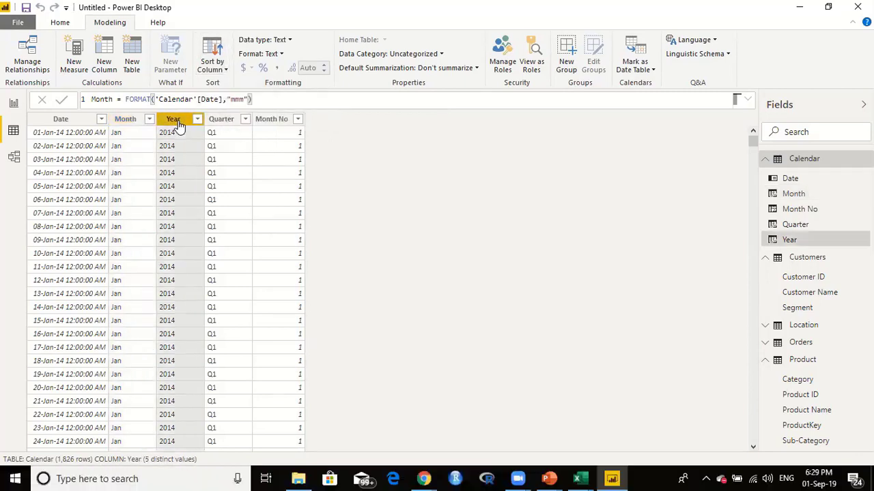
left_click(132, 123)
left_click(226, 69)
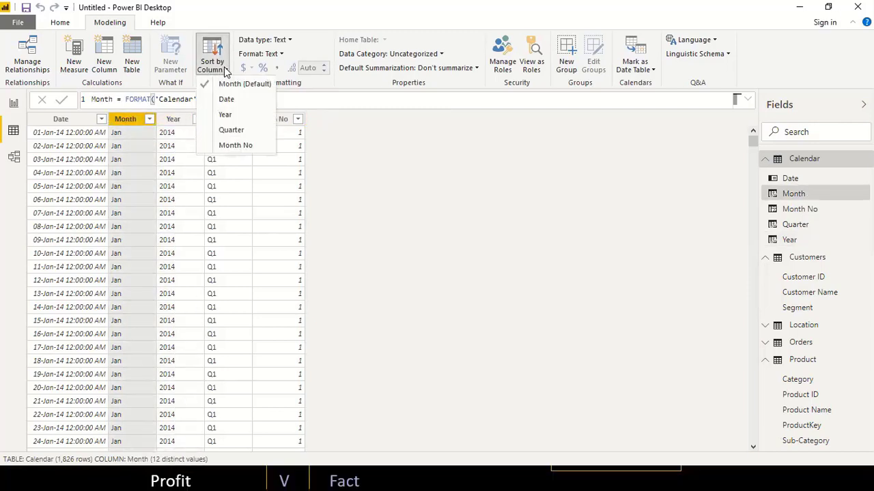
left_click(227, 146)
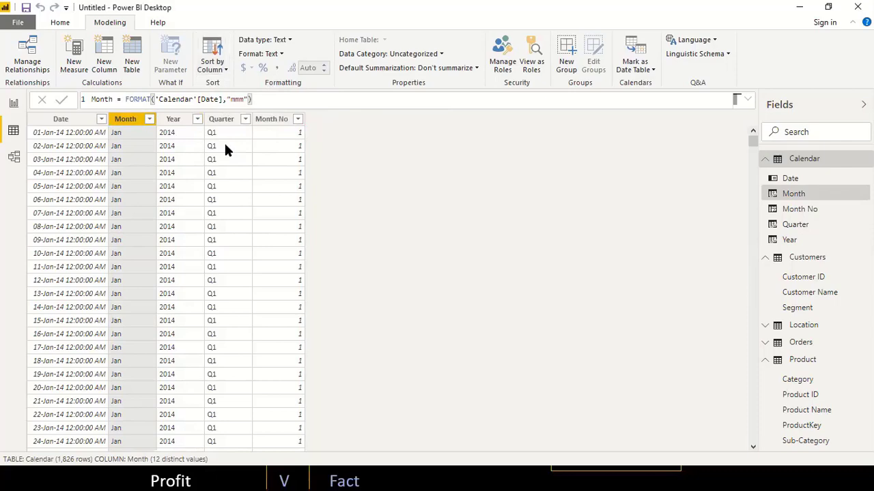
left_click(14, 106)
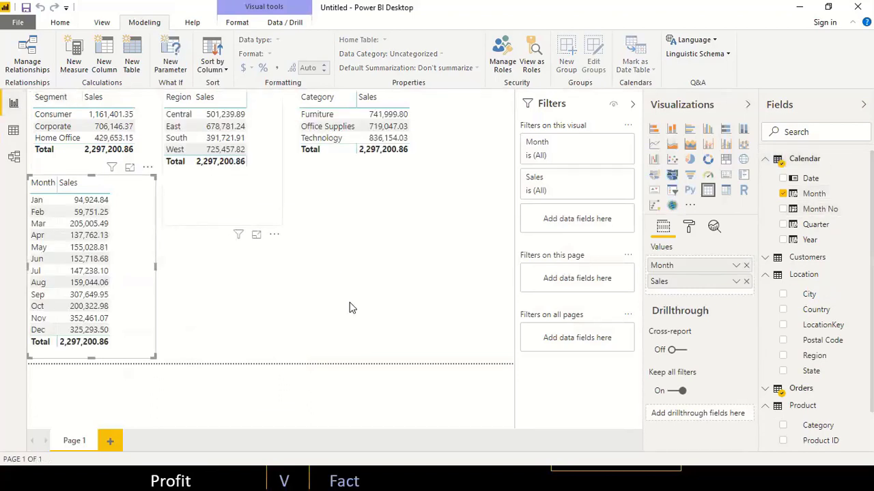
left_click(303, 283)
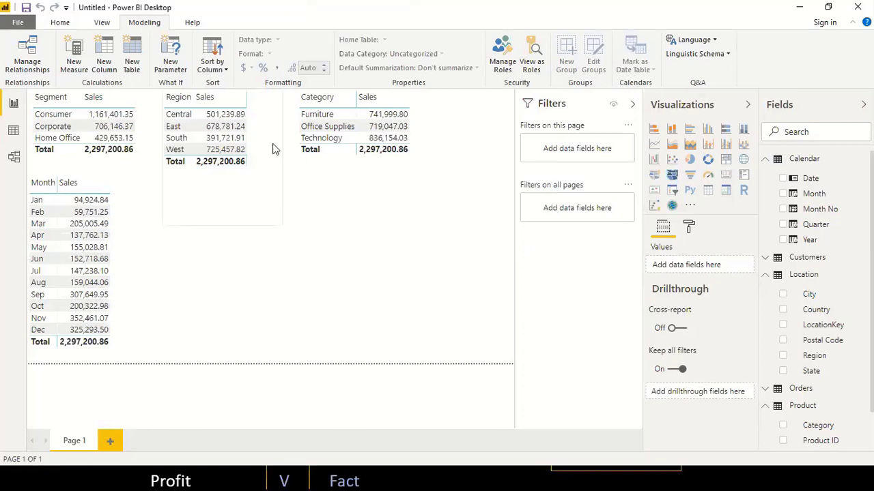
- Shorten the Region sales table on the report page so its frame ends just below the Total row
mouse_move(274, 149)
left_click(257, 162)
left_click_drag(223, 226, 228, 188)
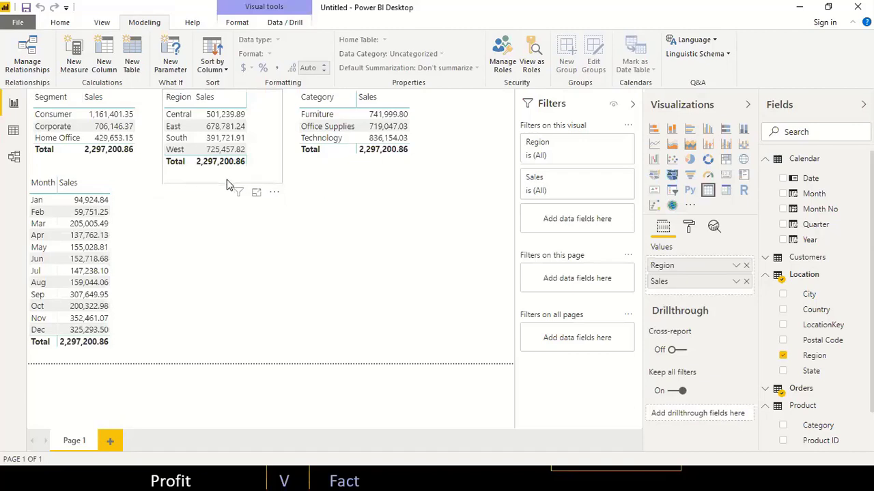
left_click(330, 168)
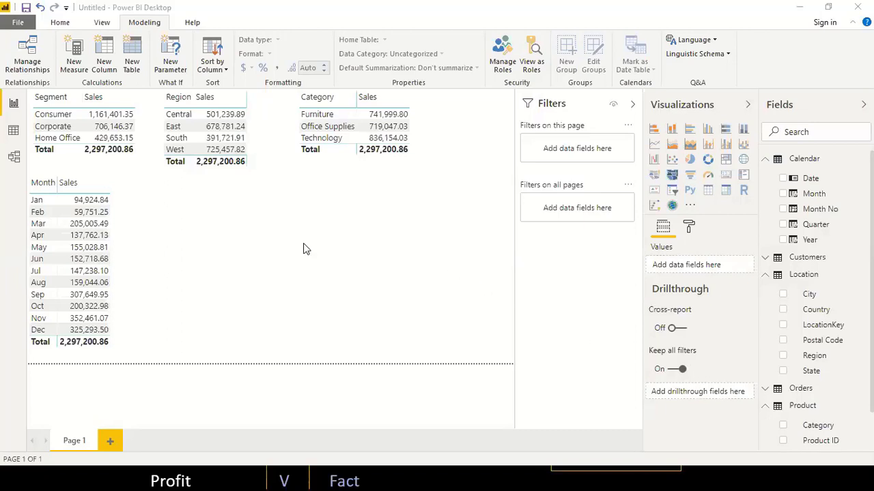
- Review the Calendar table's data and the model diagram's relationships from Customers, Location, Product and Calendar to Orders, and return to the report
left_click(13, 133)
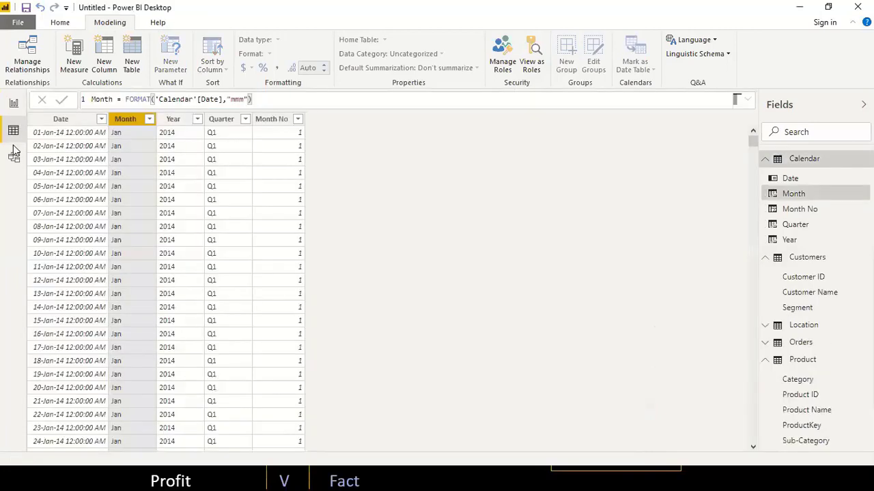
left_click(13, 159)
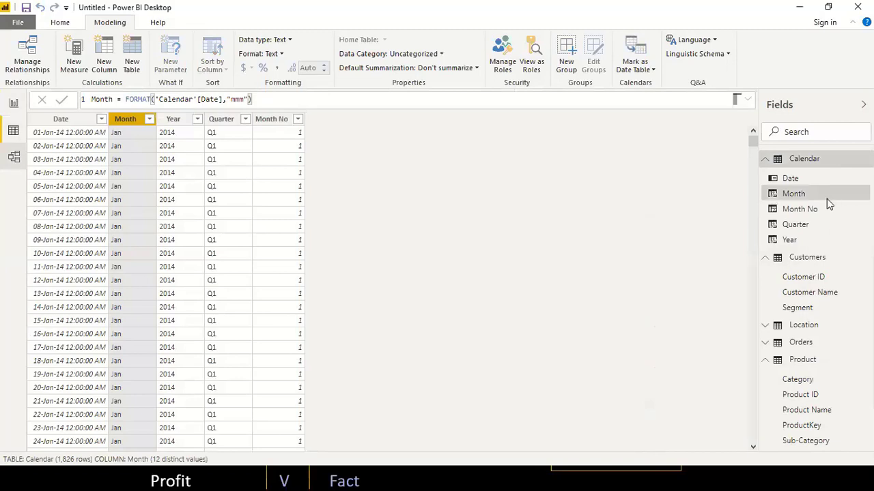
scroll(827, 143, "up", 2)
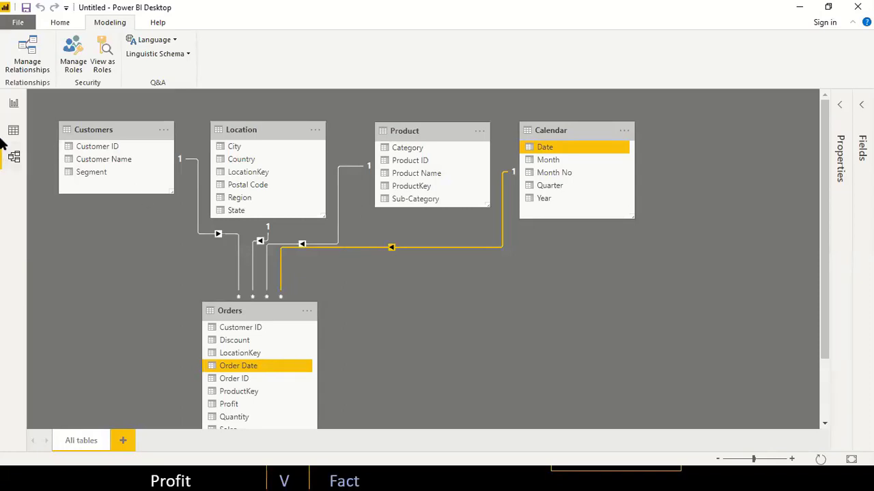
left_click(15, 104)
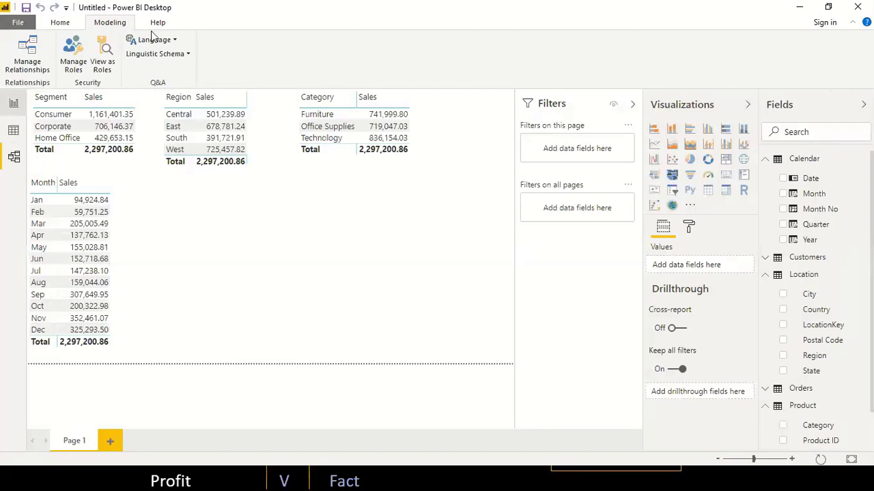
- Open the queries in Power Query Editor and examine the Orders query's Order Date, Ship Date and Ship Mode columns
left_click(60, 24)
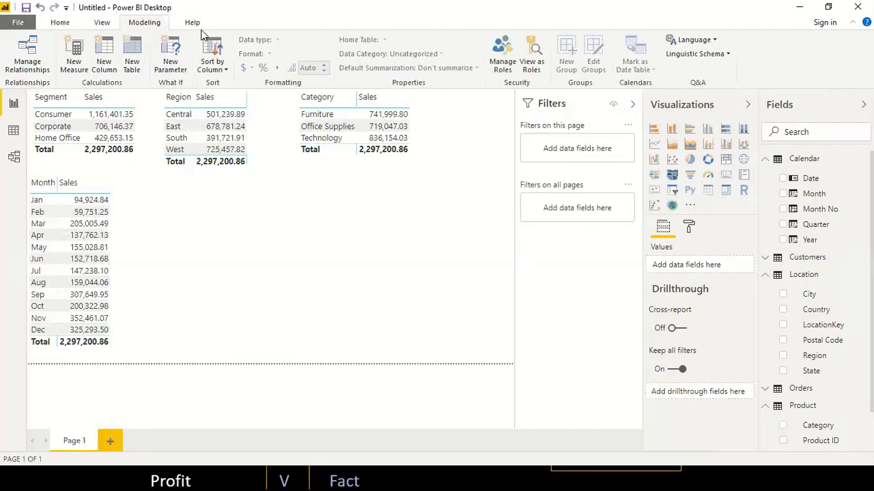
left_click(211, 49)
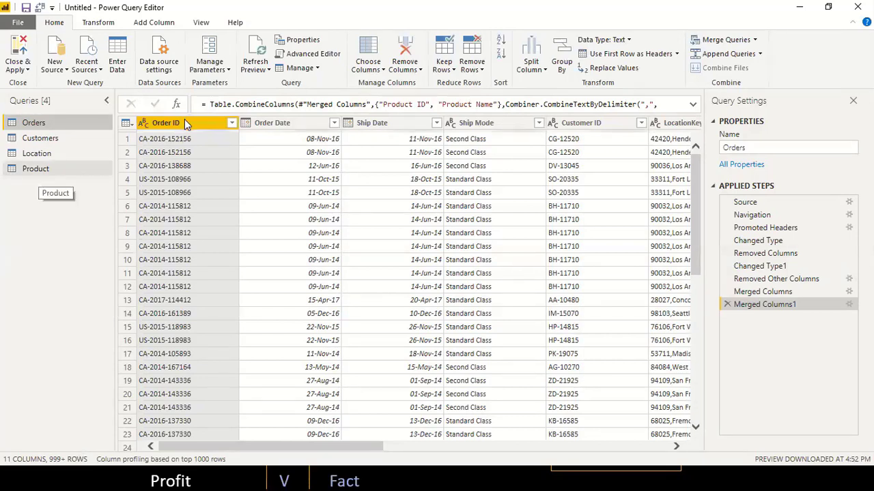
left_click(278, 121)
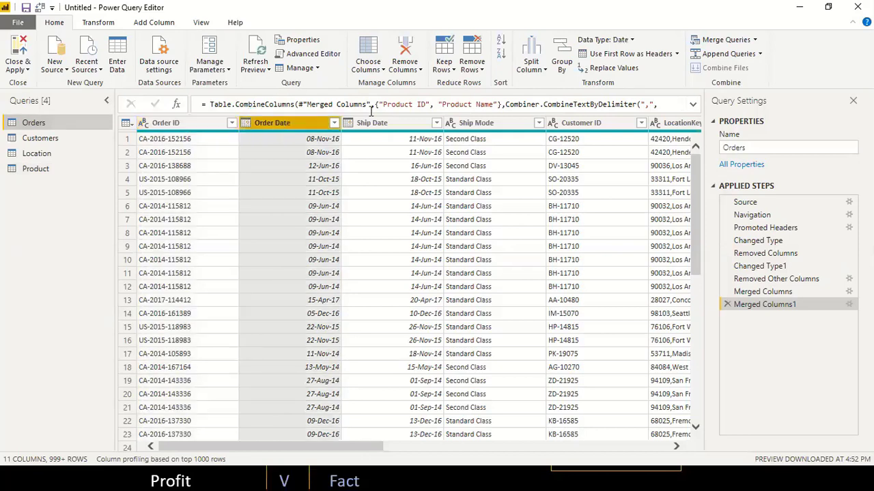
left_click(407, 122)
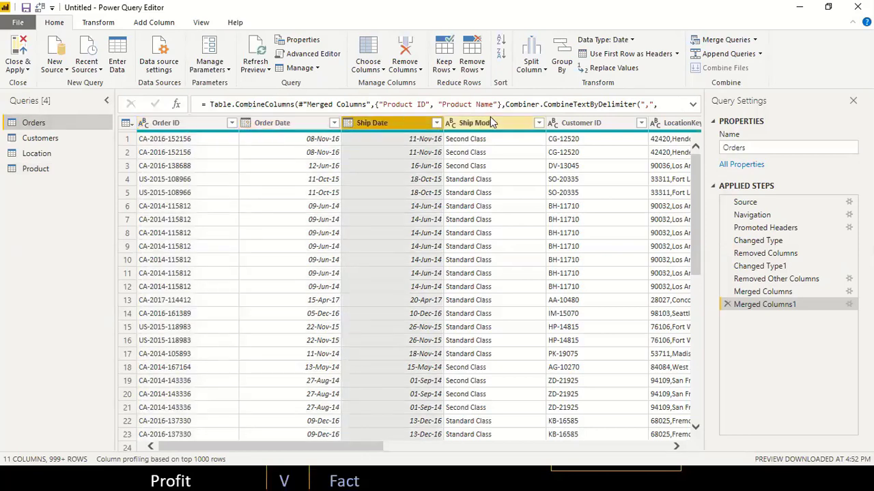
left_click(490, 117)
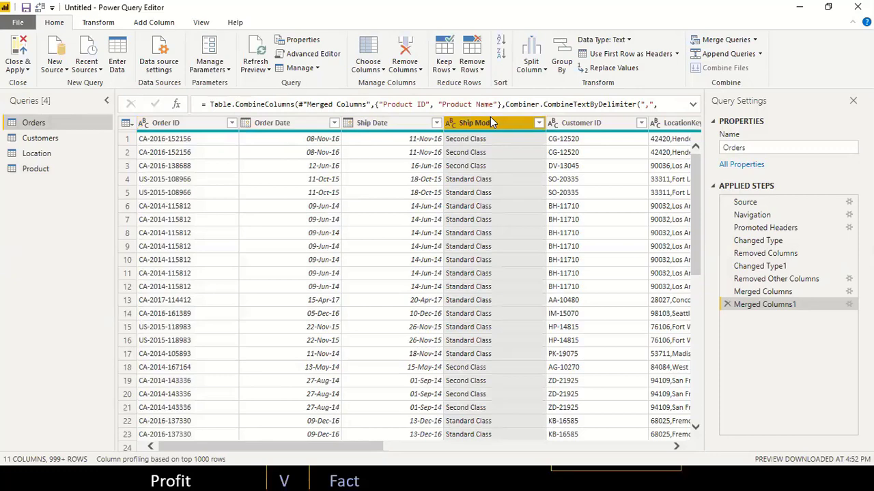